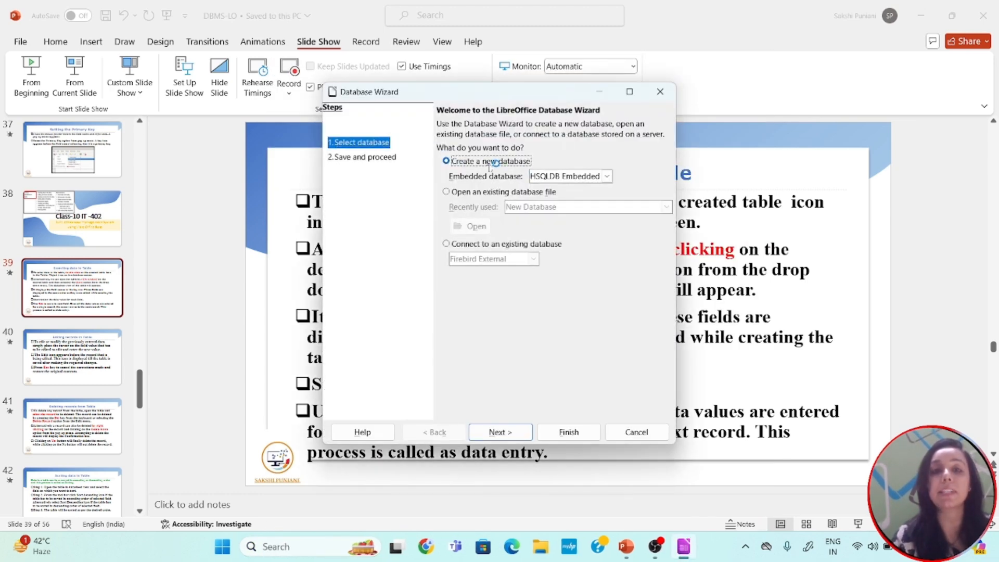
# - Create a new embedded HSQLDB database, registered and opened for editing, save it as Class10IT402, and dismiss the file format notice
pyautogui.click(517, 434)
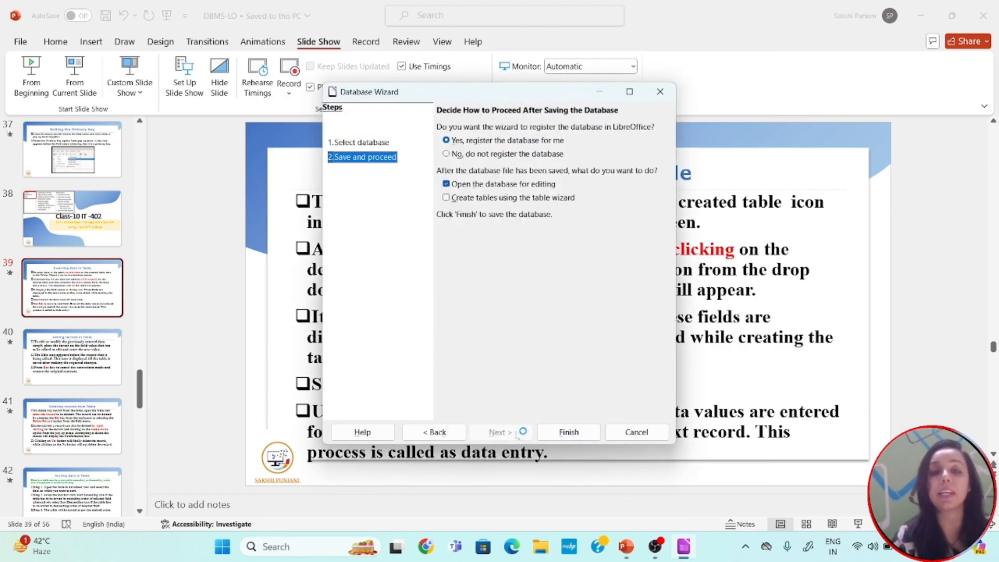
pyautogui.click(562, 433)
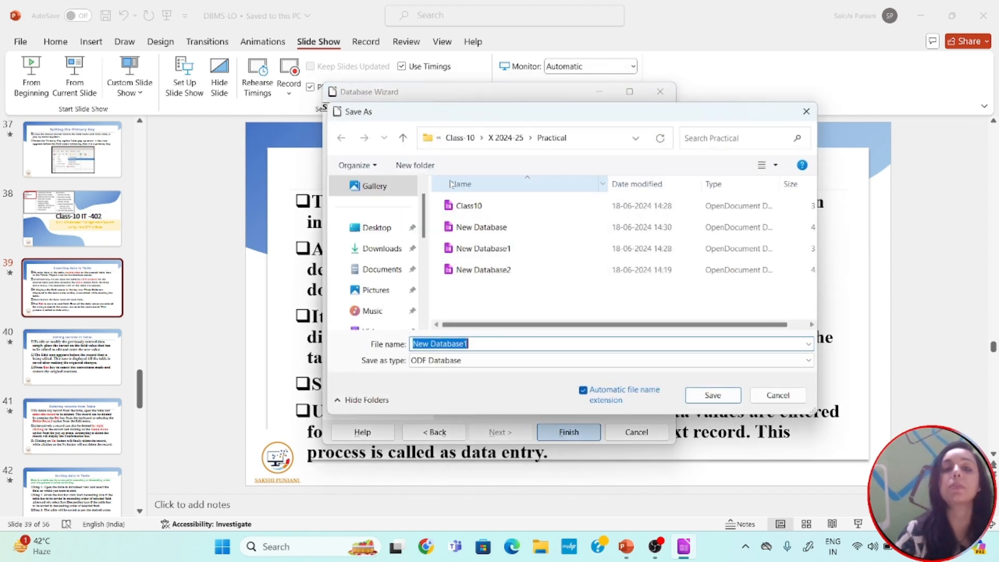
pyautogui.write('C')
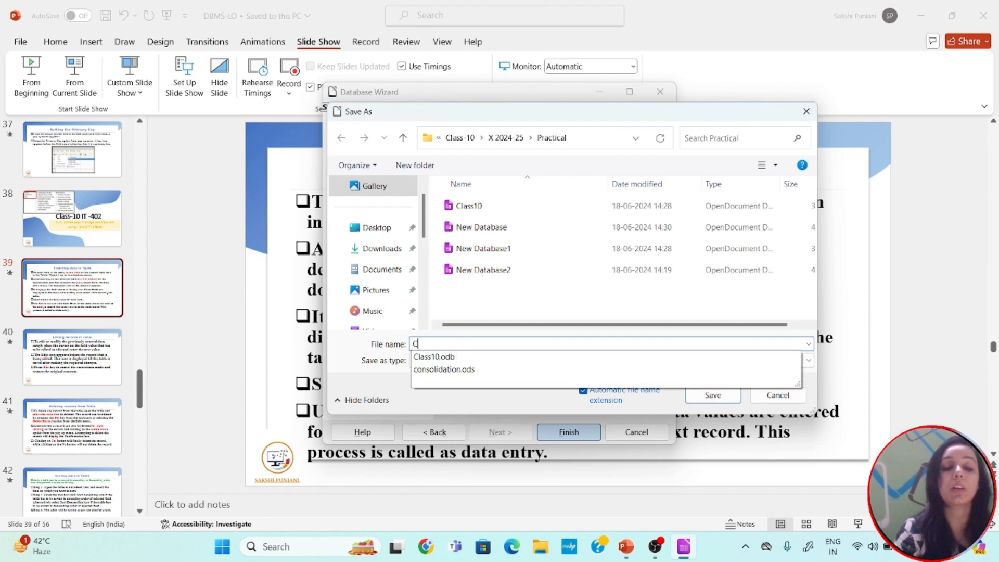
pyautogui.write('lass10IT40')
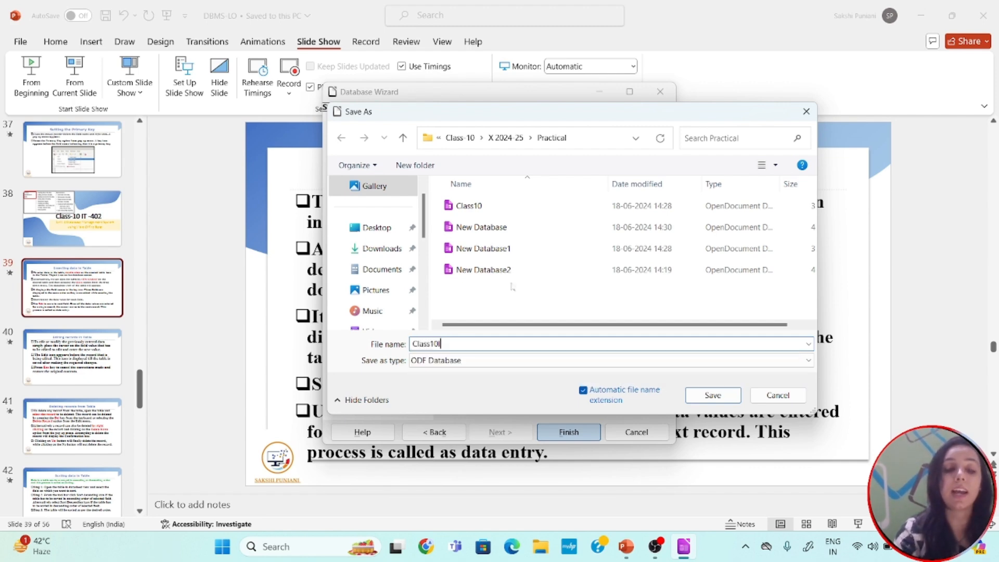
pyautogui.write('2')
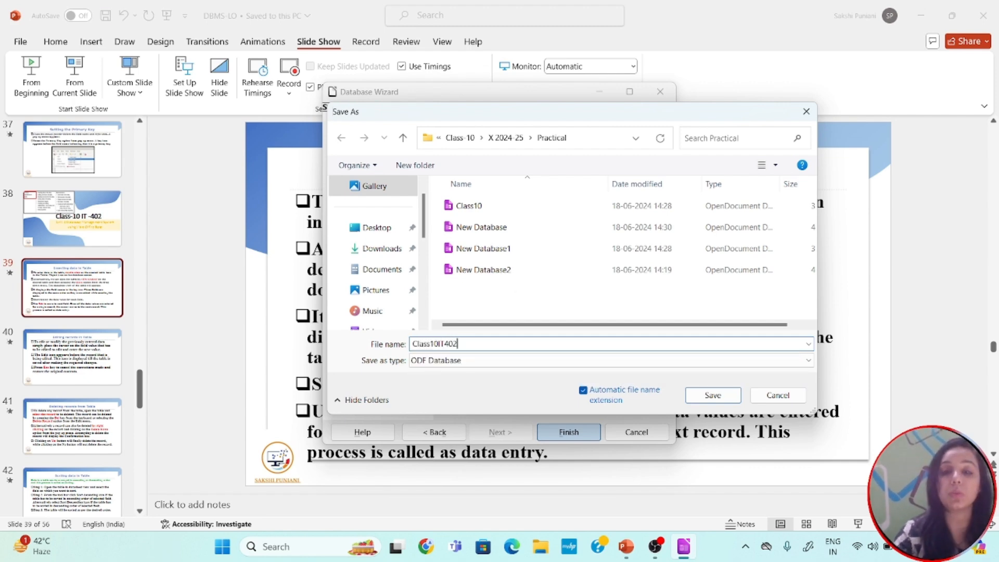
pyautogui.press('Return')
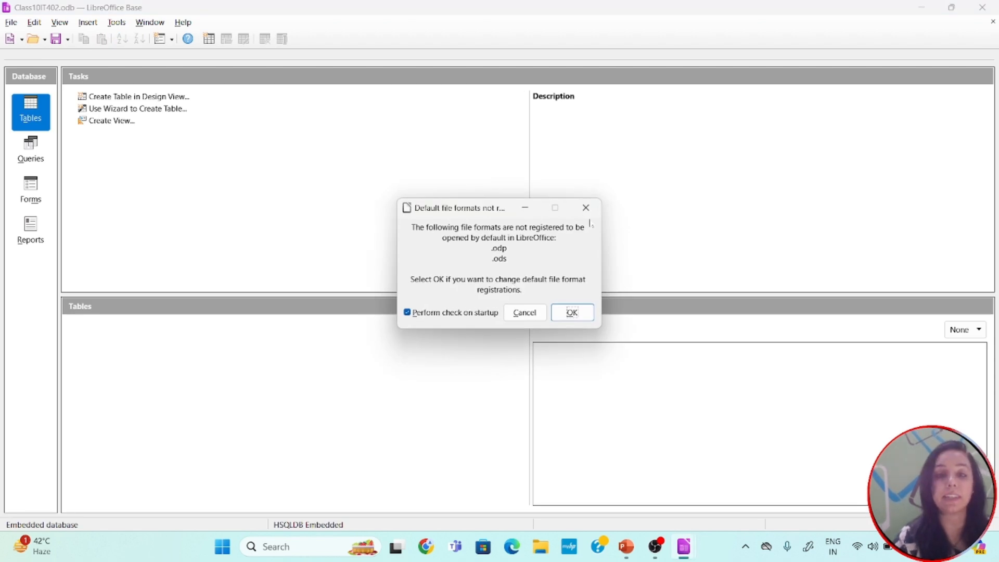
pyautogui.click(586, 208)
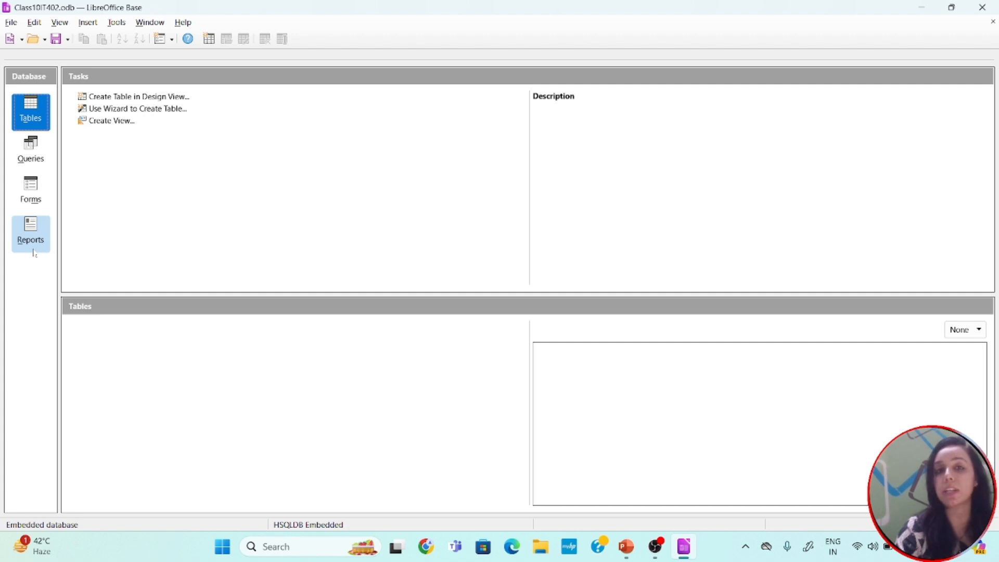
# - Start a new table in Design View and add a field Rno of type Number [NUMERIC]
pyautogui.click(125, 99)
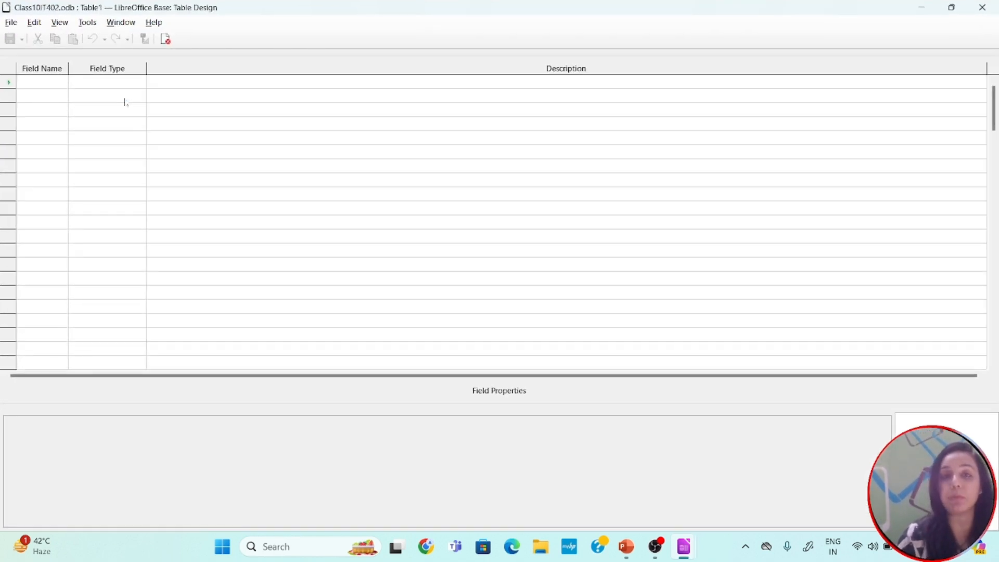
pyautogui.click(44, 82)
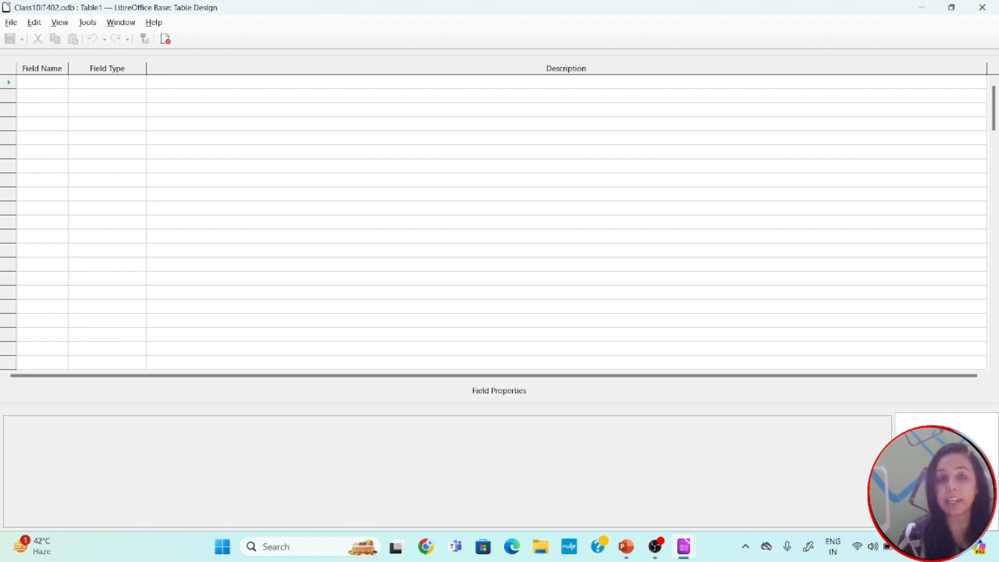
pyautogui.write('Rno')
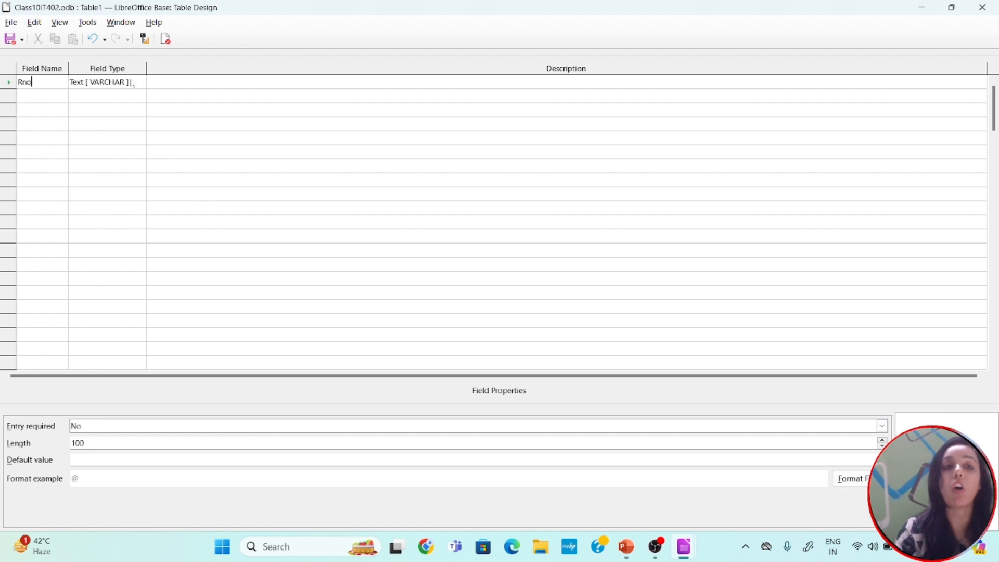
pyautogui.click(138, 88)
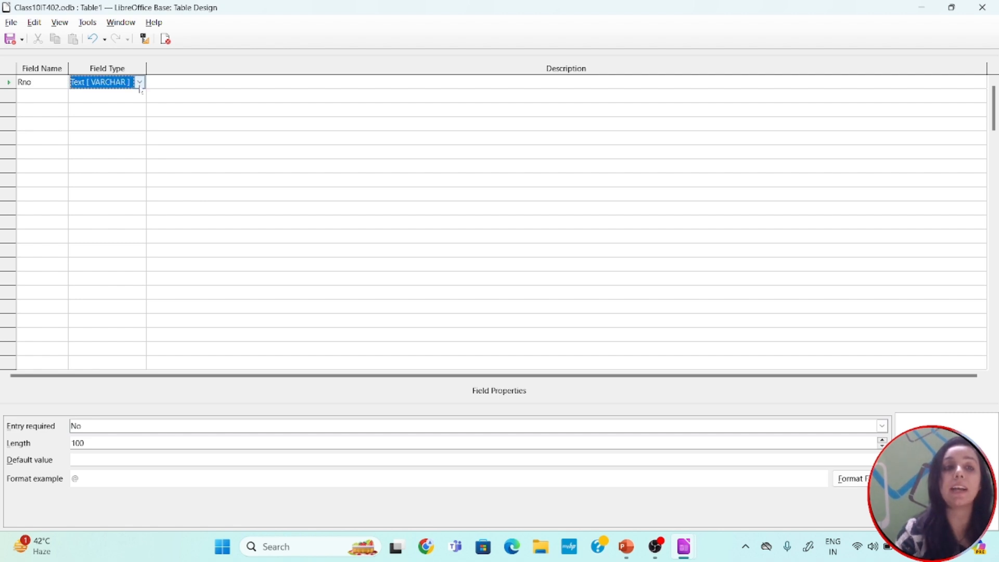
pyautogui.click(139, 86)
pyautogui.click(127, 170)
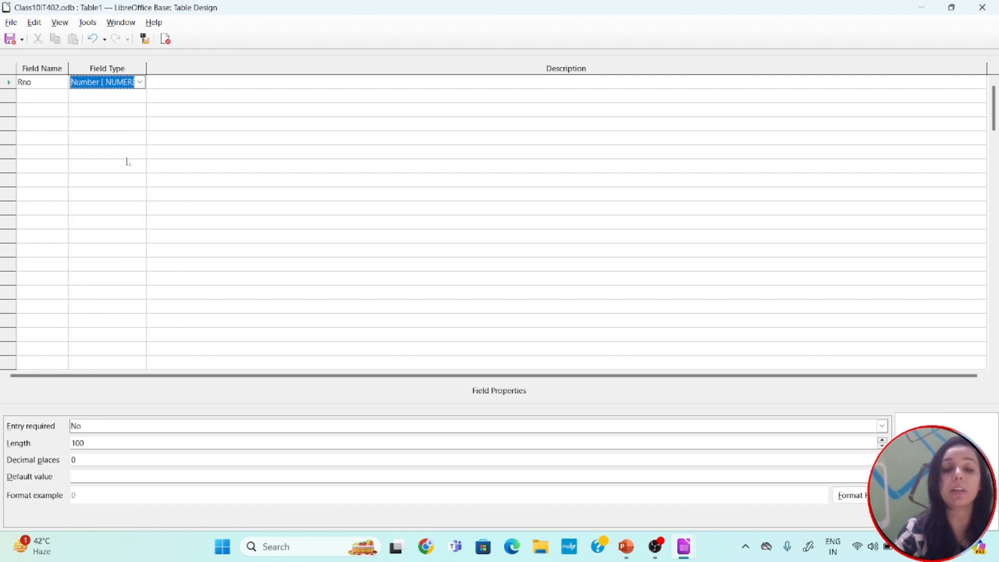
# - Add a field Sname of type Text [VARCHAR] and a field class of type Number [NUMERIC] below Rno
pyautogui.click(44, 97)
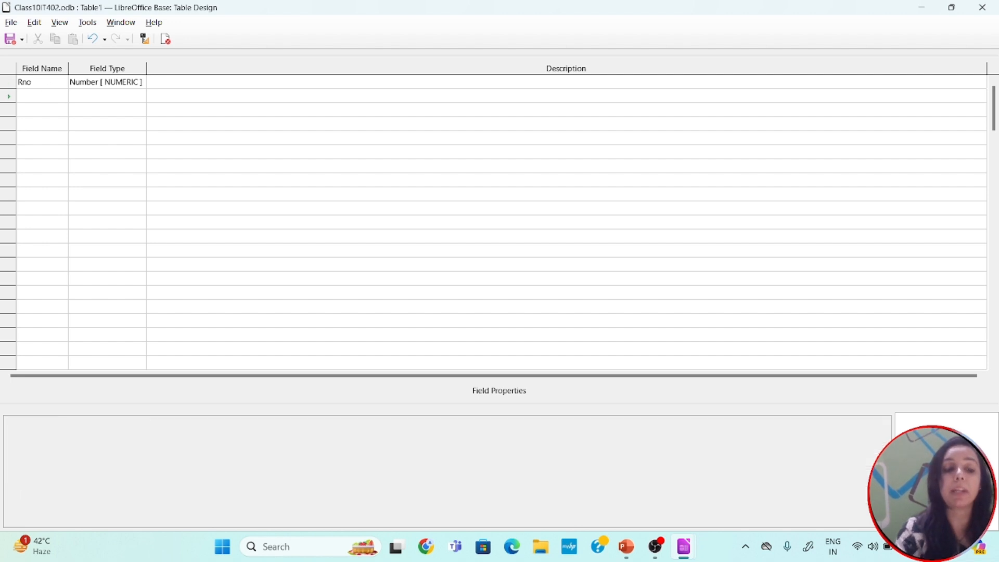
pyautogui.write('Sname')
pyautogui.press('Tab')
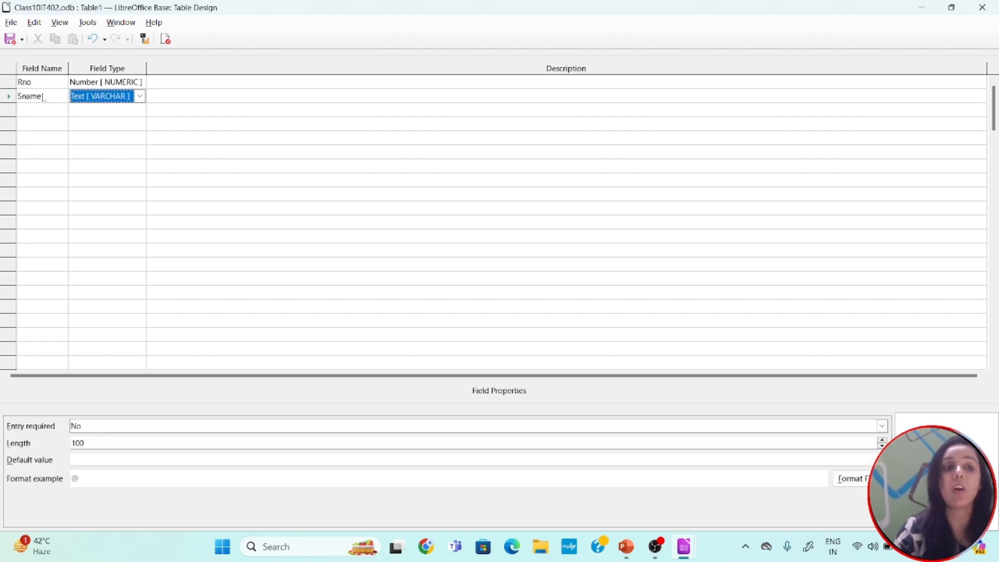
pyautogui.click(43, 115)
pyautogui.write('class')
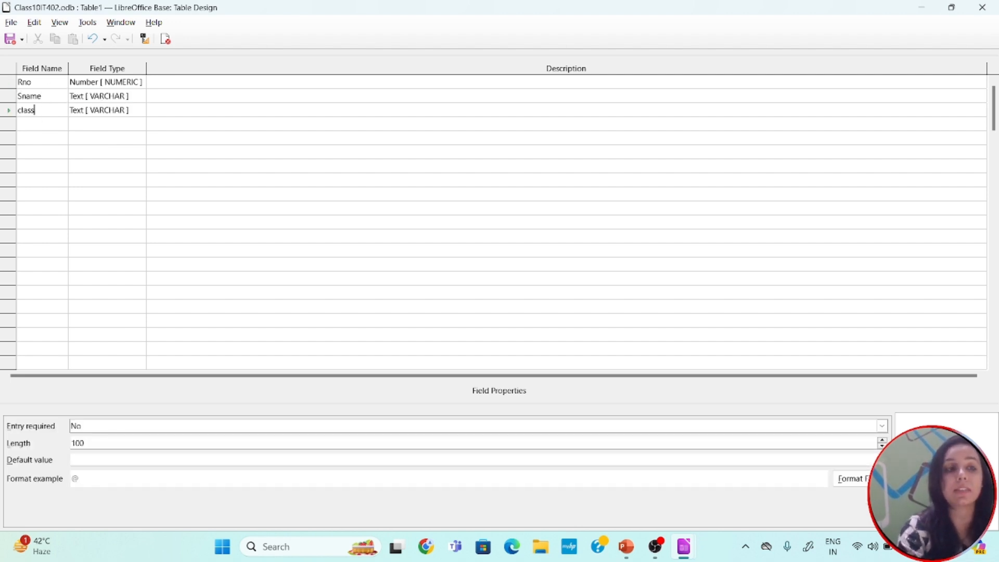
pyautogui.click(134, 111)
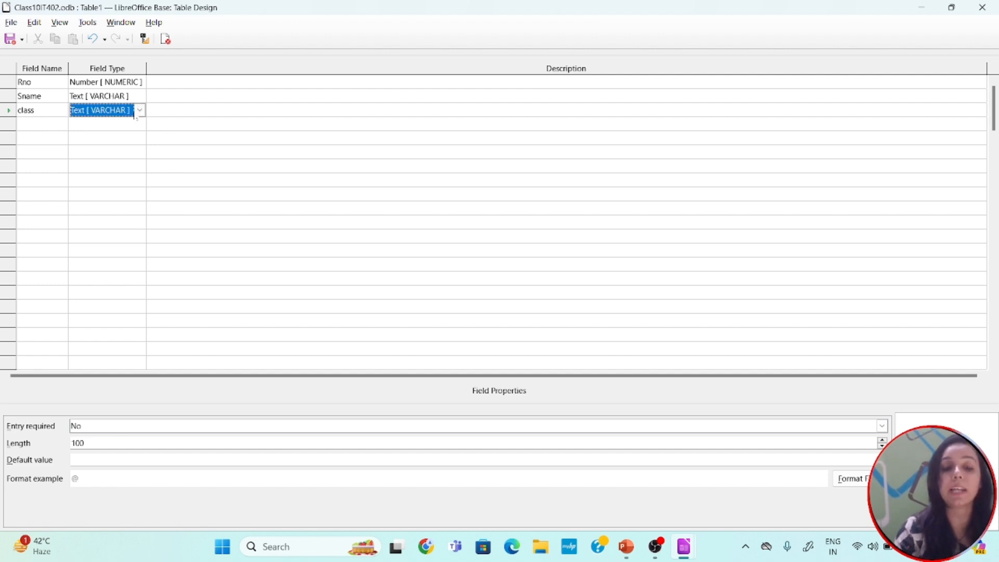
pyautogui.press('n')
pyautogui.press('Tab')
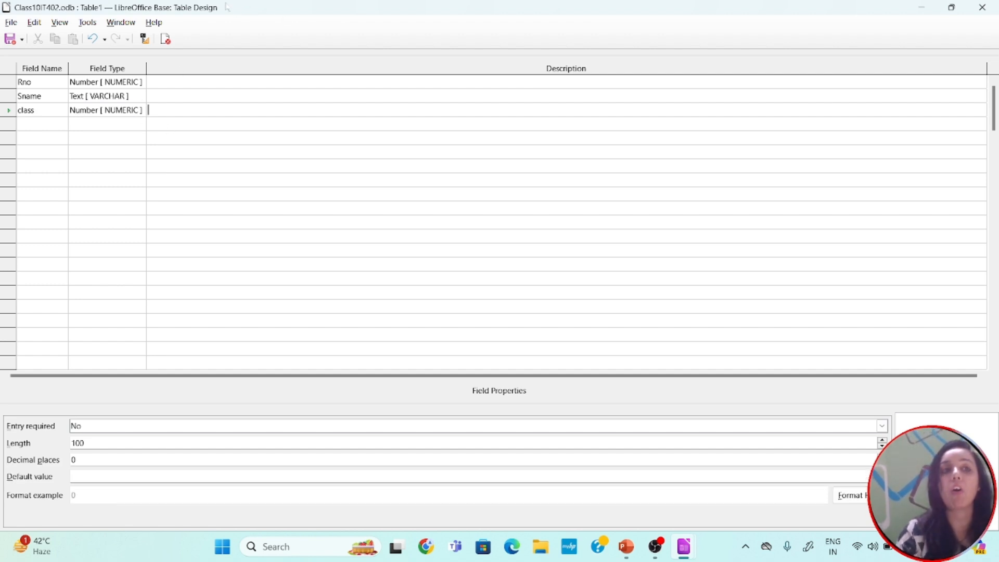
pyautogui.click(10, 40)
pyautogui.write('S')
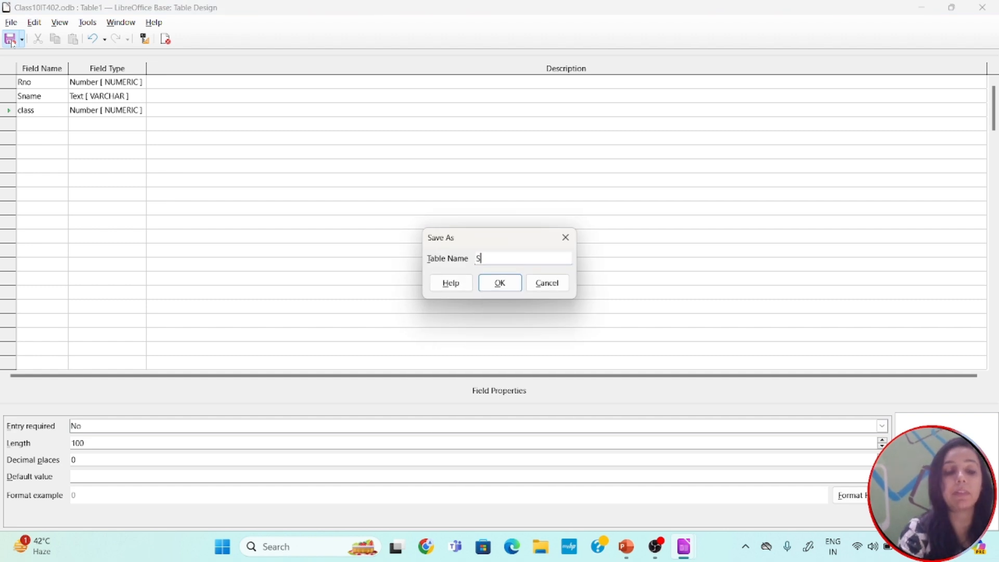
pyautogui.write('tudent')
pyautogui.press('Return')
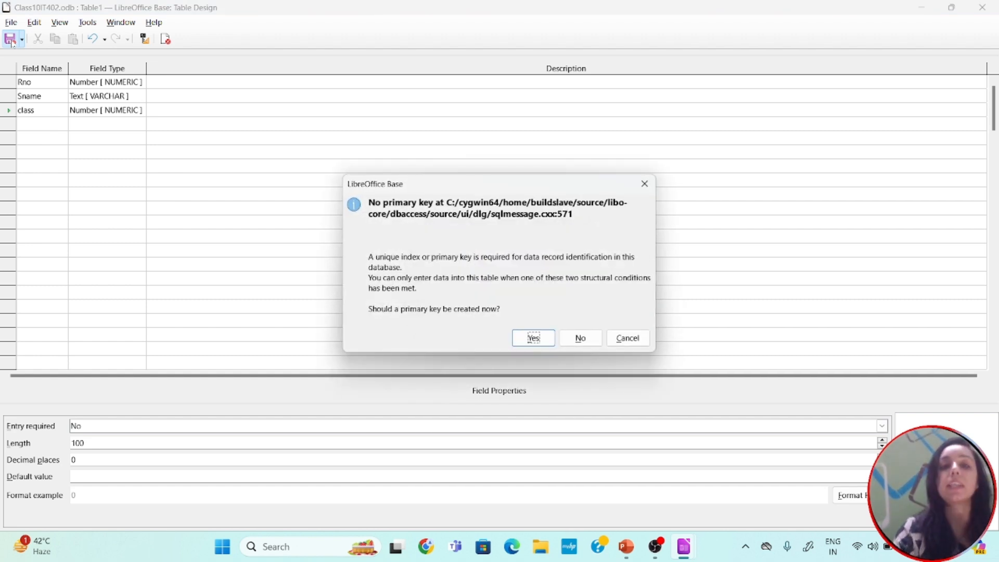
pyautogui.click(644, 185)
# - Make Rno the primary key, and close the table design, saving the table as Student
pyautogui.rightClick(10, 84)
pyautogui.click(47, 147)
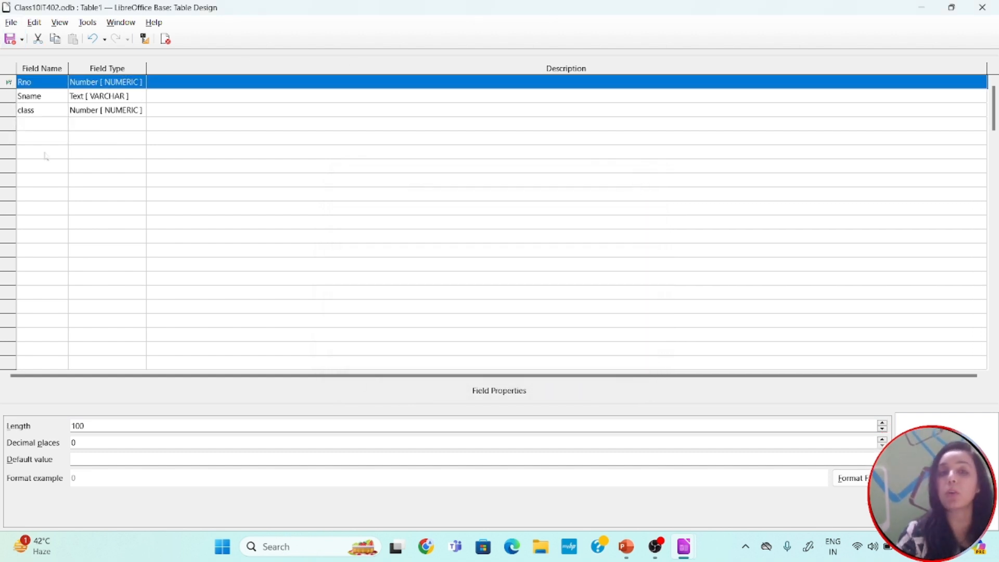
pyautogui.click(991, 7)
pyautogui.press('Return')
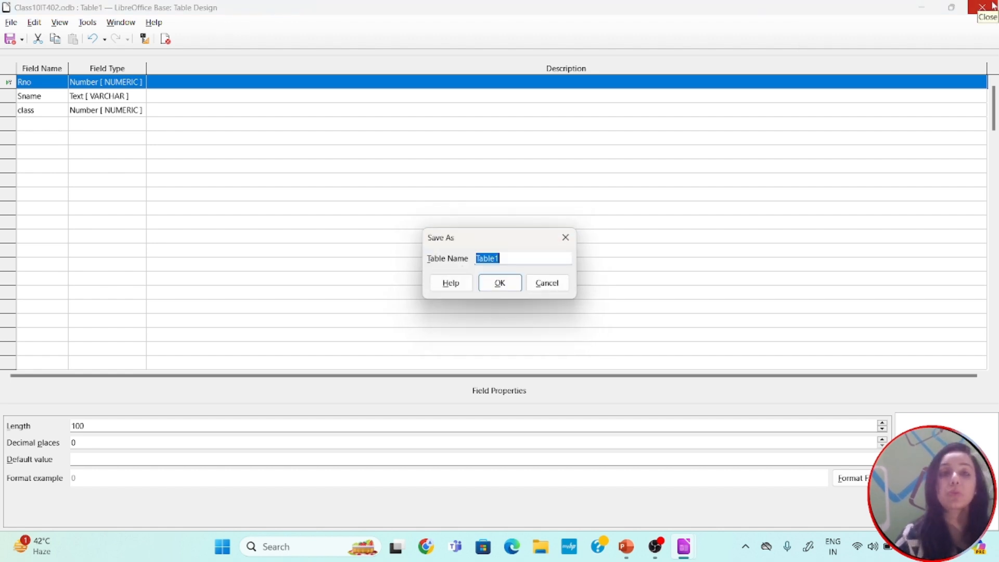
pyautogui.write('Student')
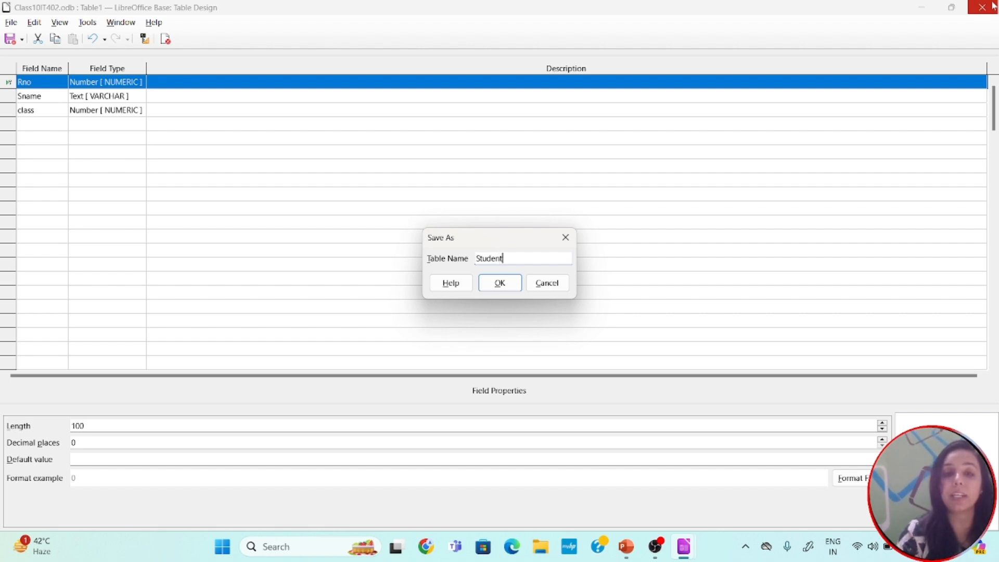
pyautogui.press('Return')
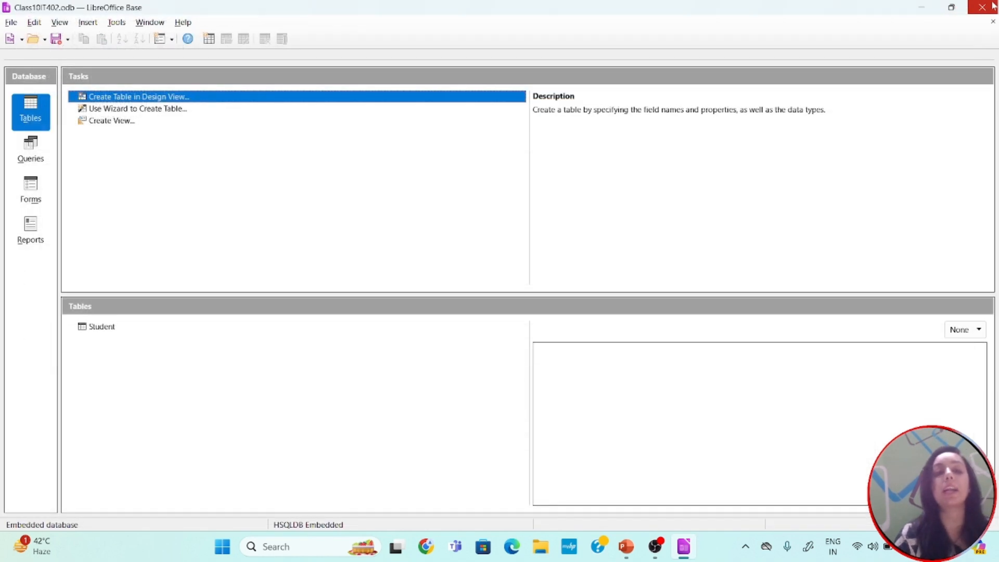
# - View the Student table's data grid and close it again
pyautogui.click(298, 253)
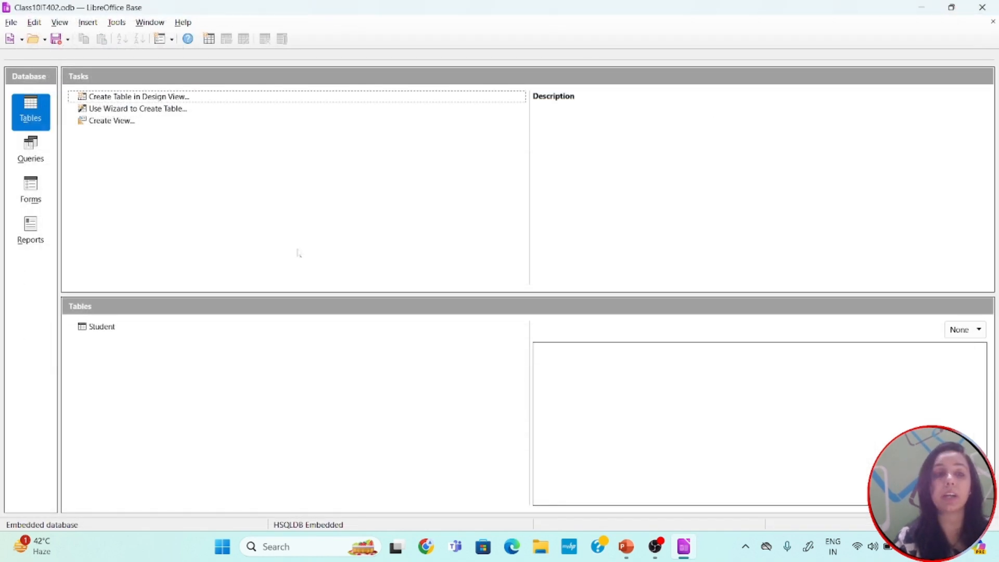
pyautogui.click(107, 329)
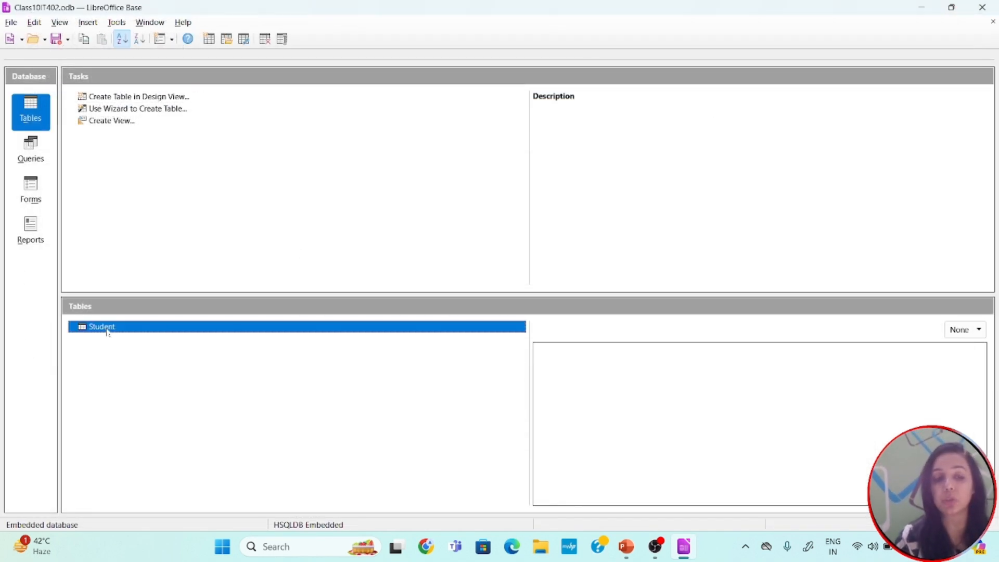
pyautogui.doubleClick(108, 329)
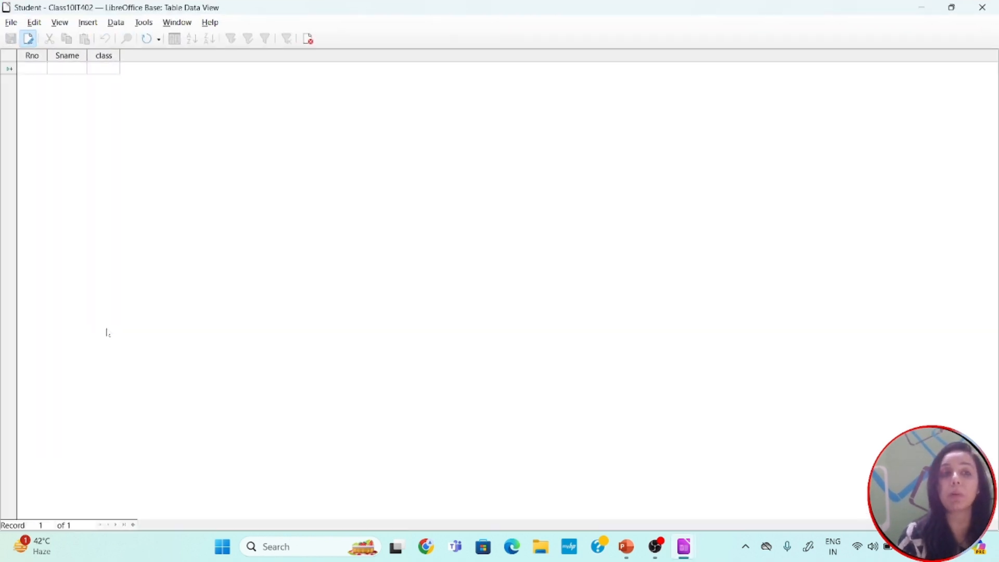
pyautogui.click(982, 7)
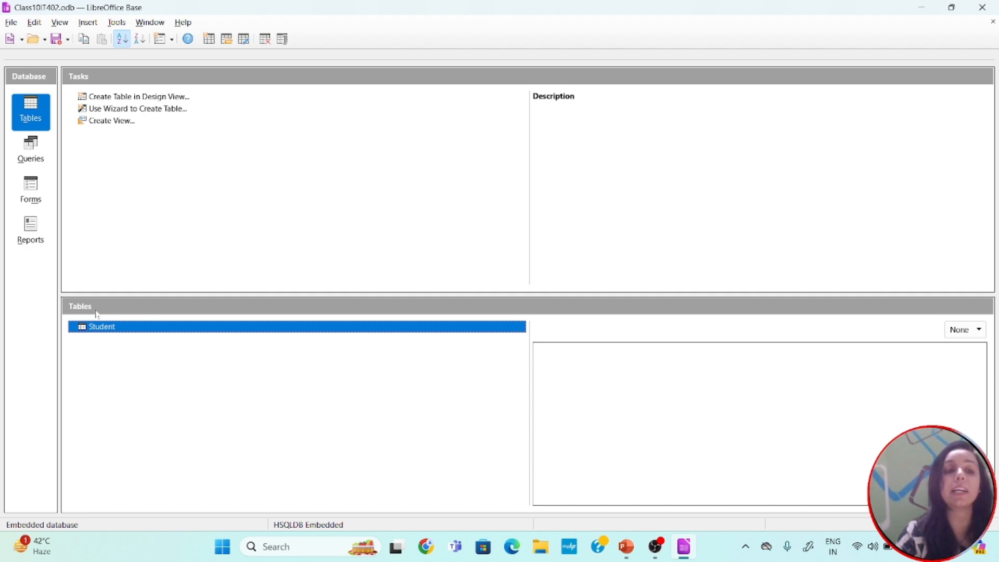
# - Open the Student table for data entry and enter the first record with Rno 1, the student's name and class 12
pyautogui.rightClick(106, 328)
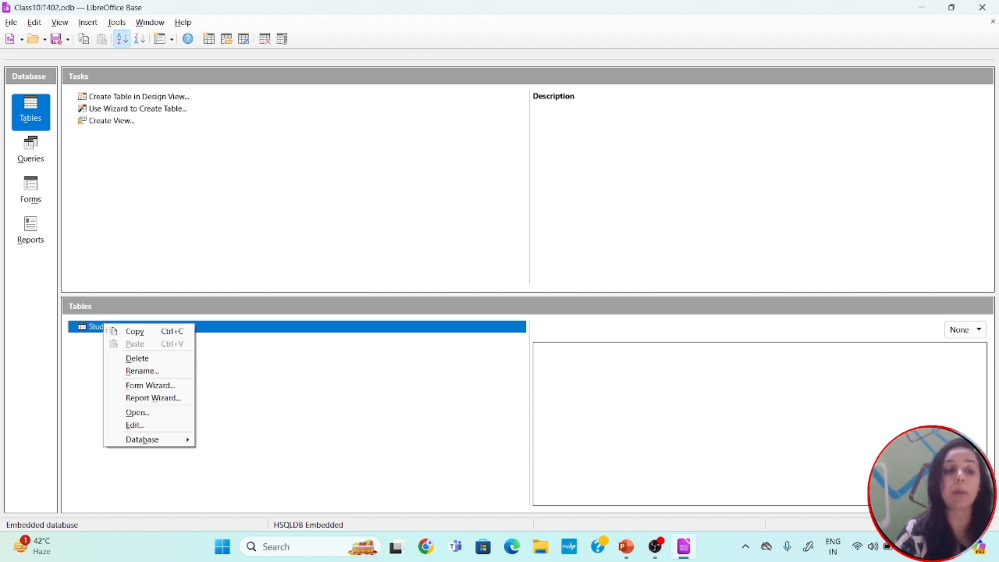
pyautogui.click(147, 416)
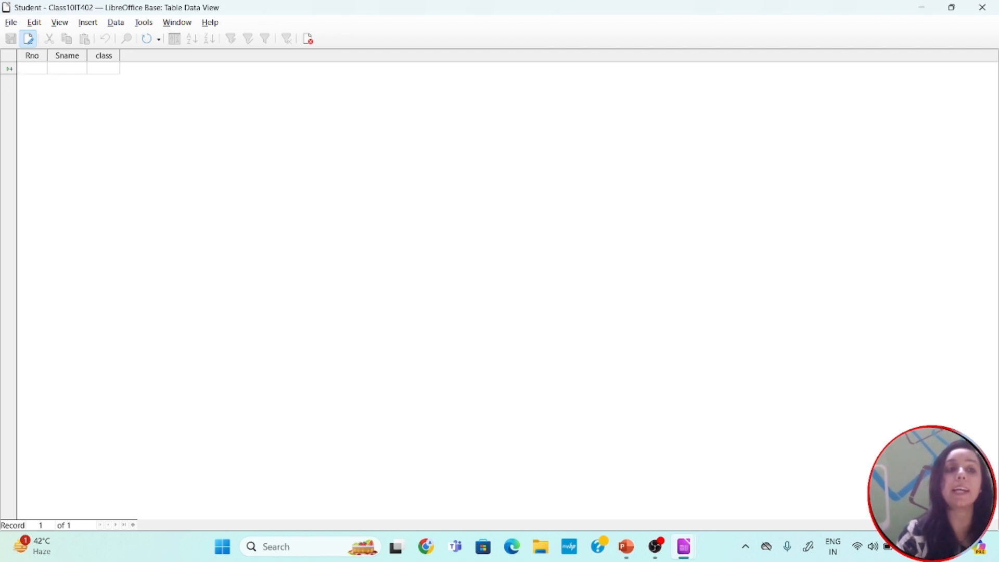
pyautogui.write('1')
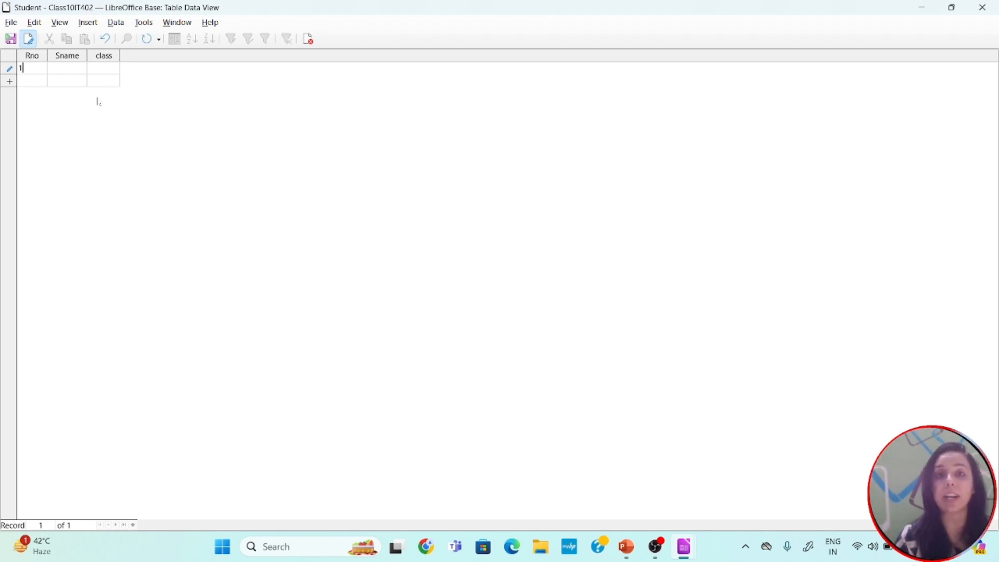
pyautogui.press('Tab')
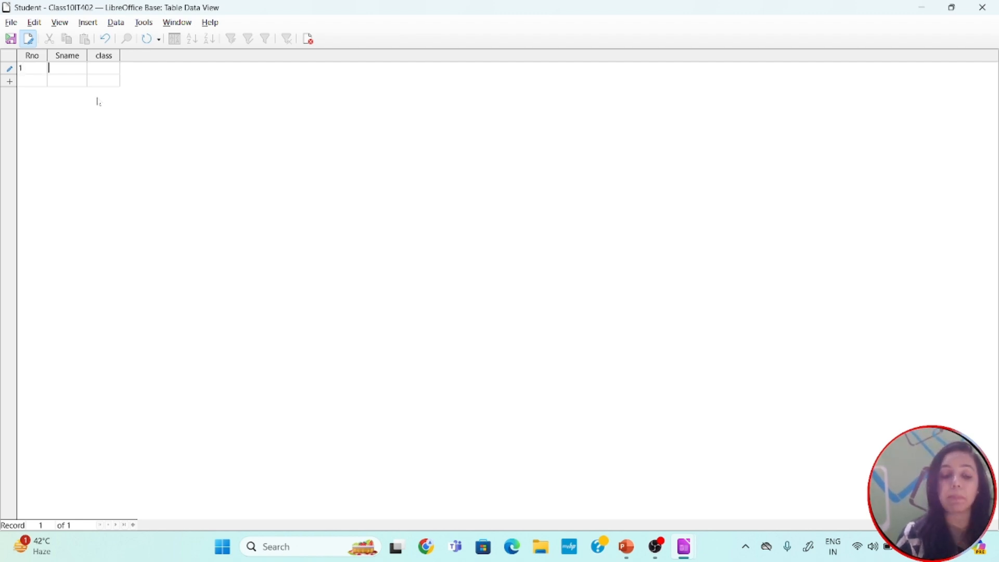
pyautogui.write('Sneha')
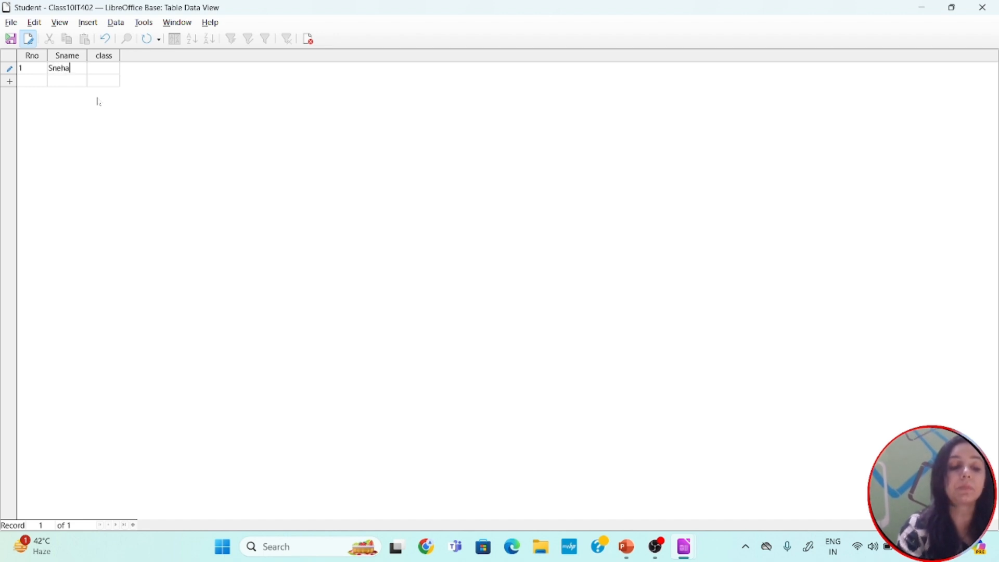
pyautogui.press('Tab')
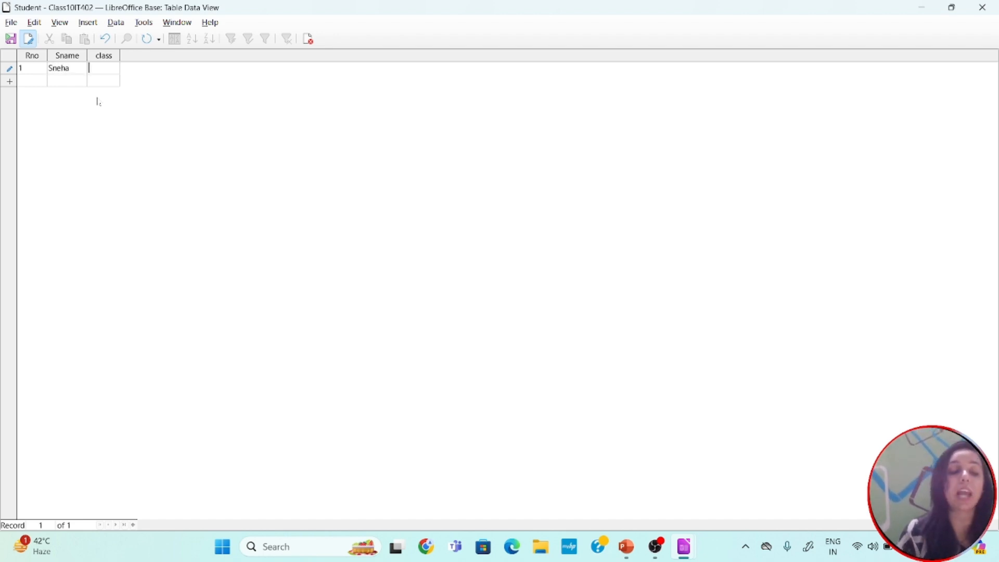
pyautogui.write('12')
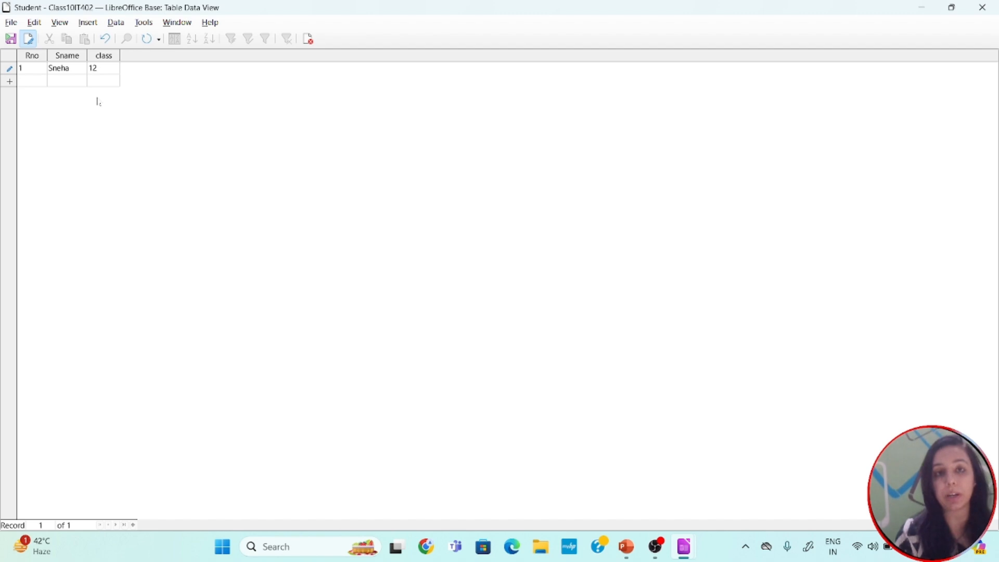
pyautogui.press('Tab')
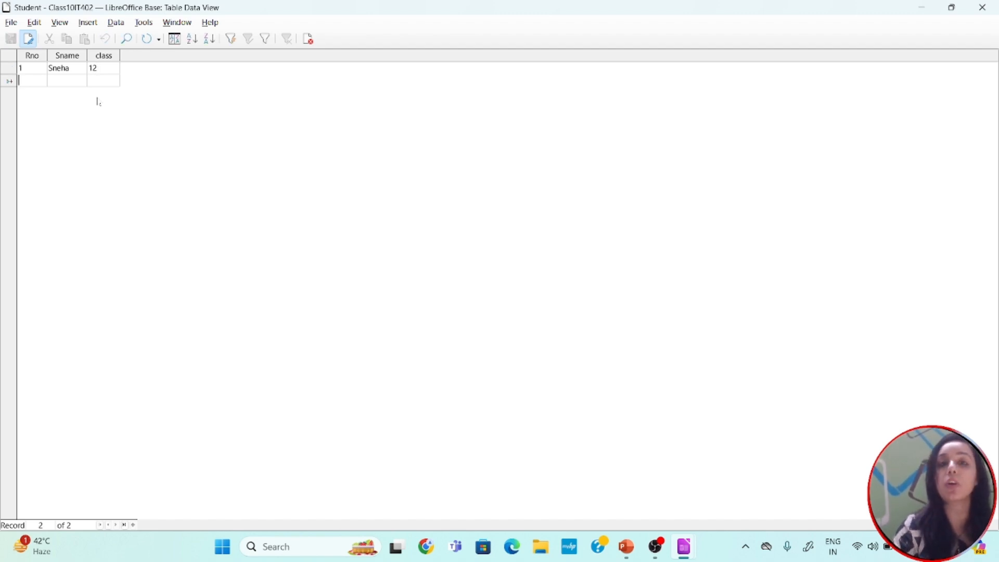
# - Enter the second record with Rno 2, the student's name and class 11, and save the record
pyautogui.write('2')
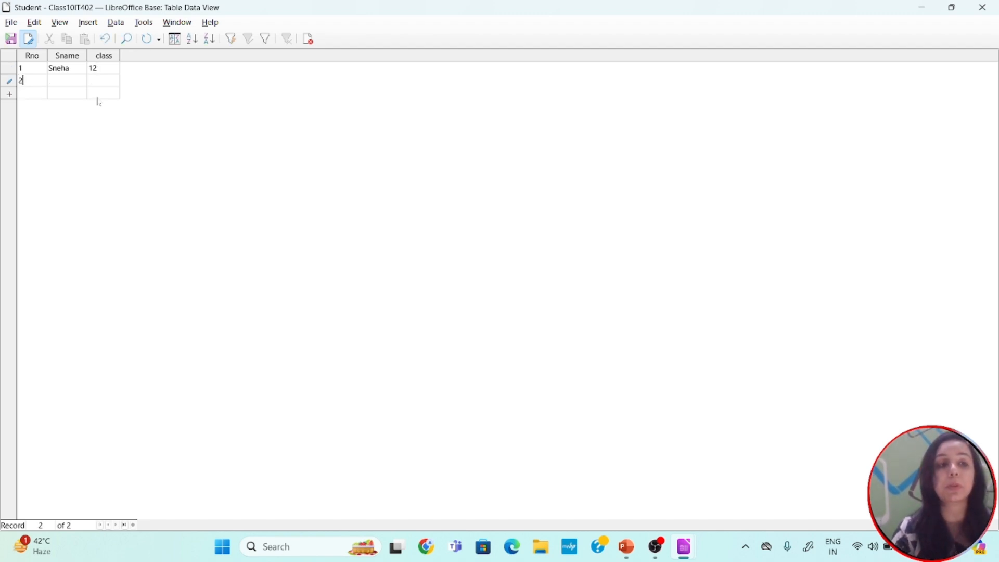
pyautogui.press('Tab')
pyautogui.write('Neha')
pyautogui.write('11')
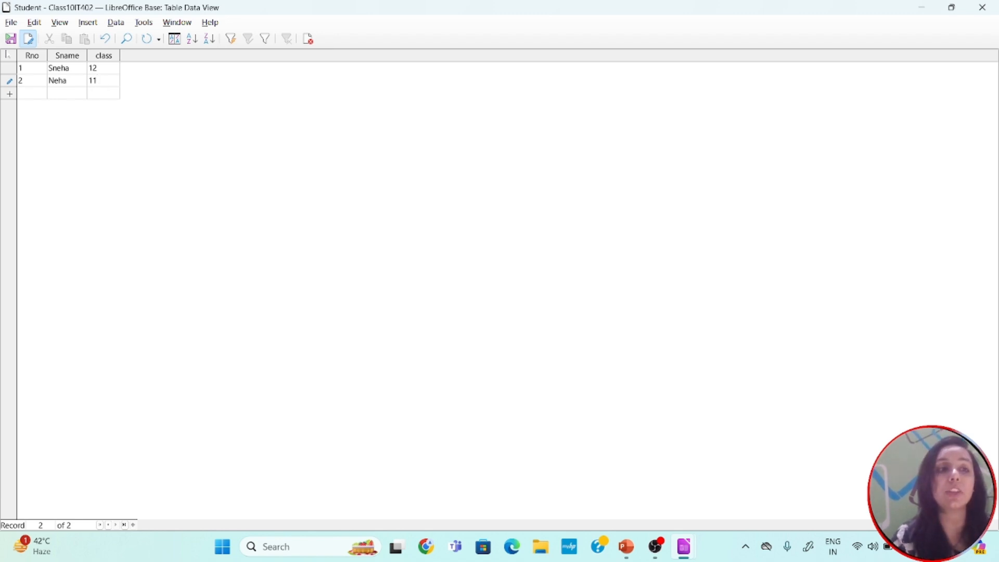
pyautogui.click(9, 39)
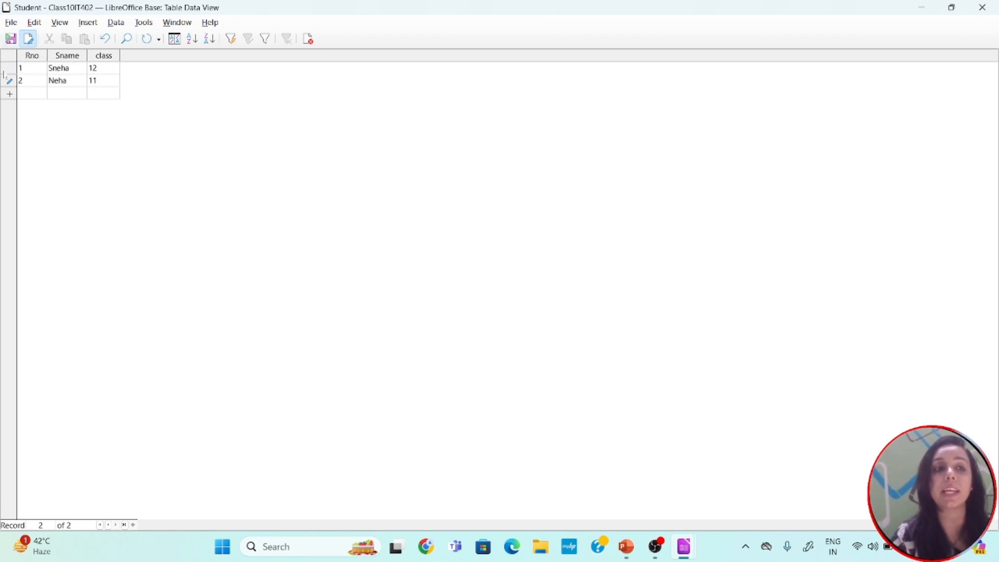
# - Select the two record rows and the Rno, Sname and class columns in turn to examine them, and close the Student table
pyautogui.click(7, 68)
pyautogui.click(8, 81)
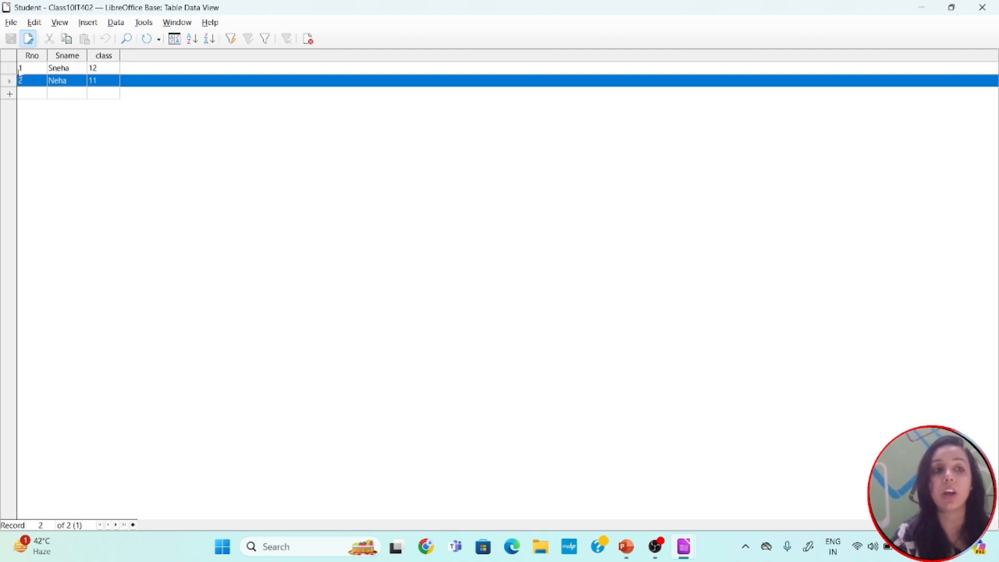
pyautogui.click(32, 57)
pyautogui.click(57, 57)
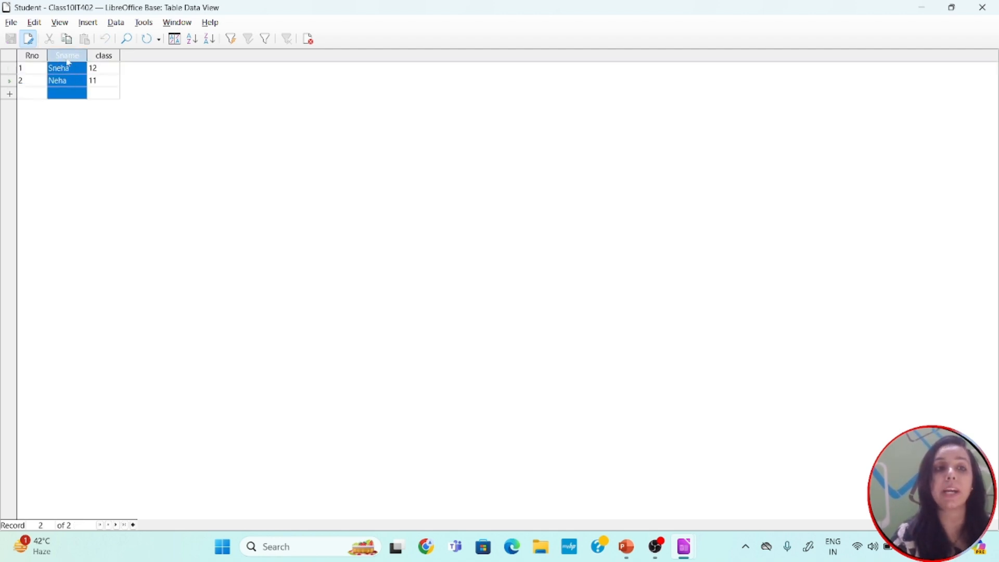
pyautogui.click(115, 58)
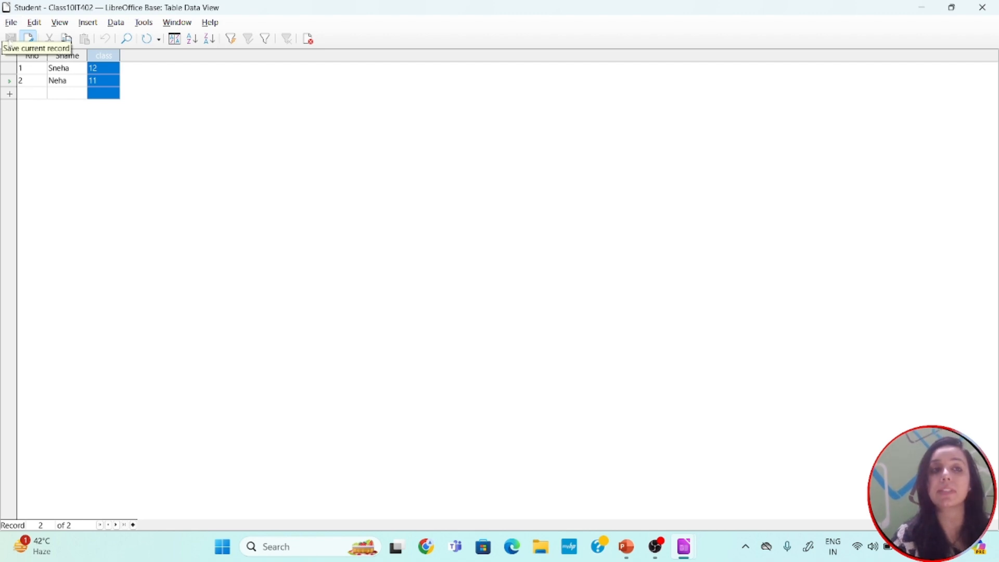
pyautogui.click(982, 10)
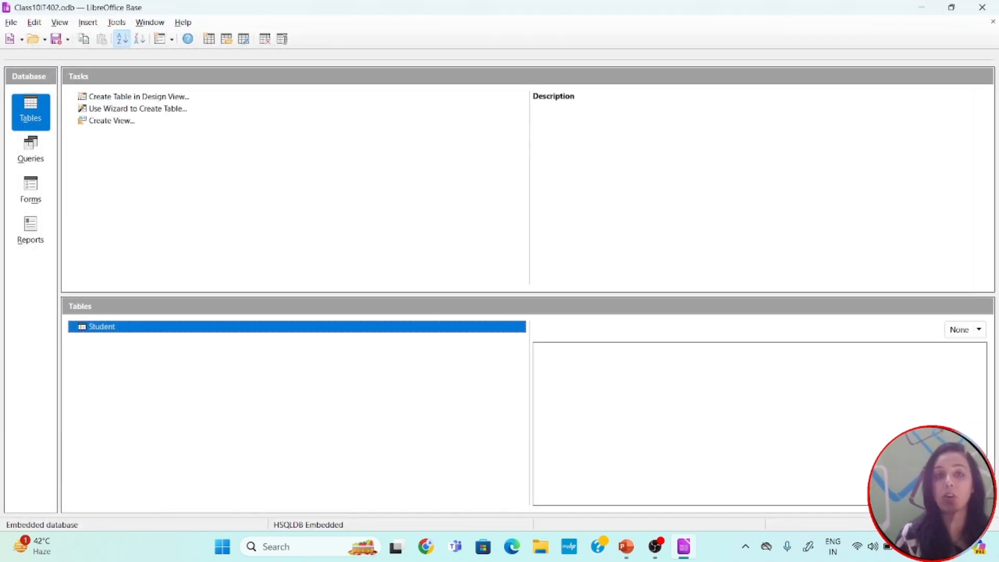
# - Switch to PowerPoint and run the DBMS-LO slide show from the current slide to the slide on editing records in a table
pyautogui.hotkey('alt', 'Tab')
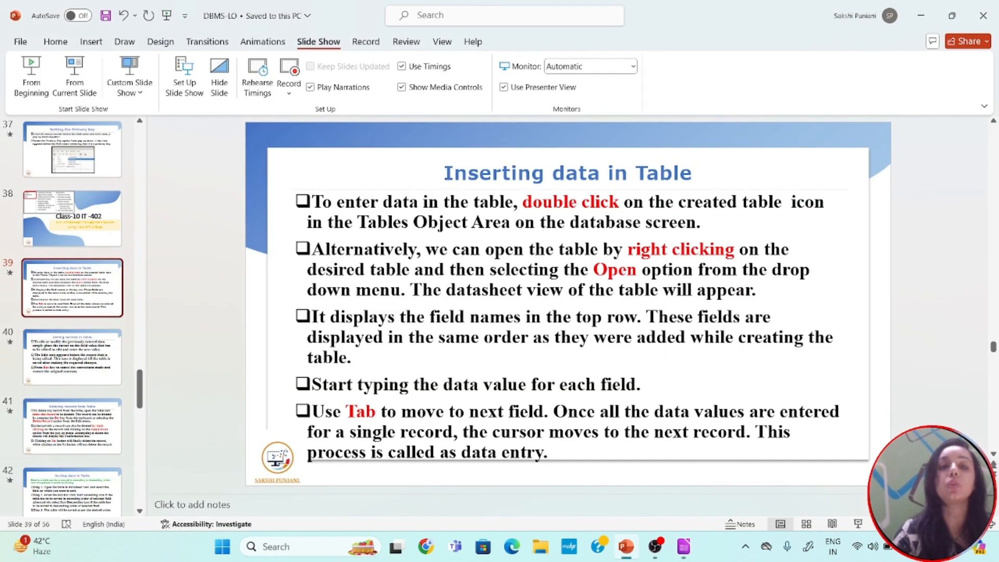
pyautogui.click(74, 75)
pyautogui.press('Right')
pyautogui.press('Right')
pyautogui.press('Right')
pyautogui.press('Right')
pyautogui.press('Right')
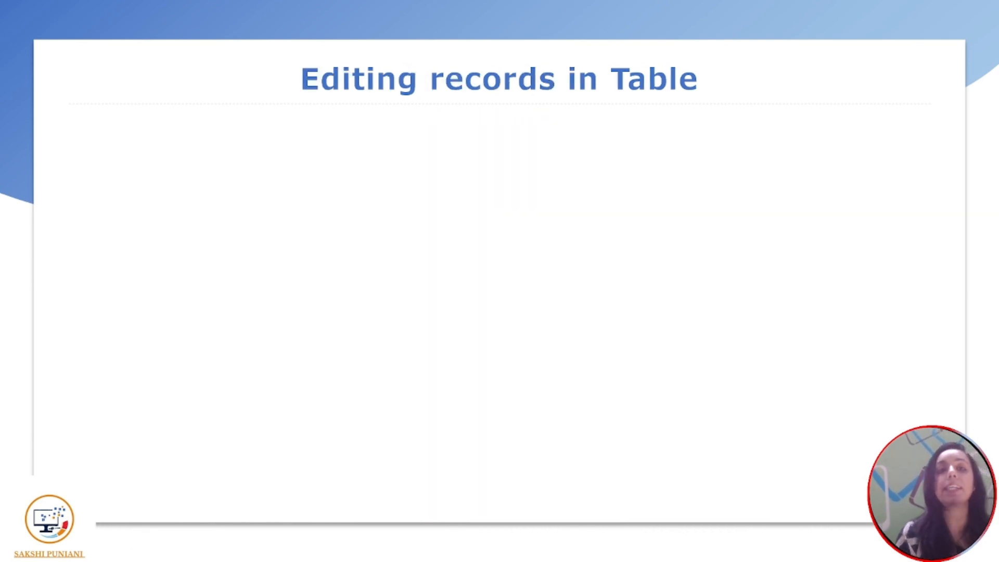
pyautogui.press('Right')
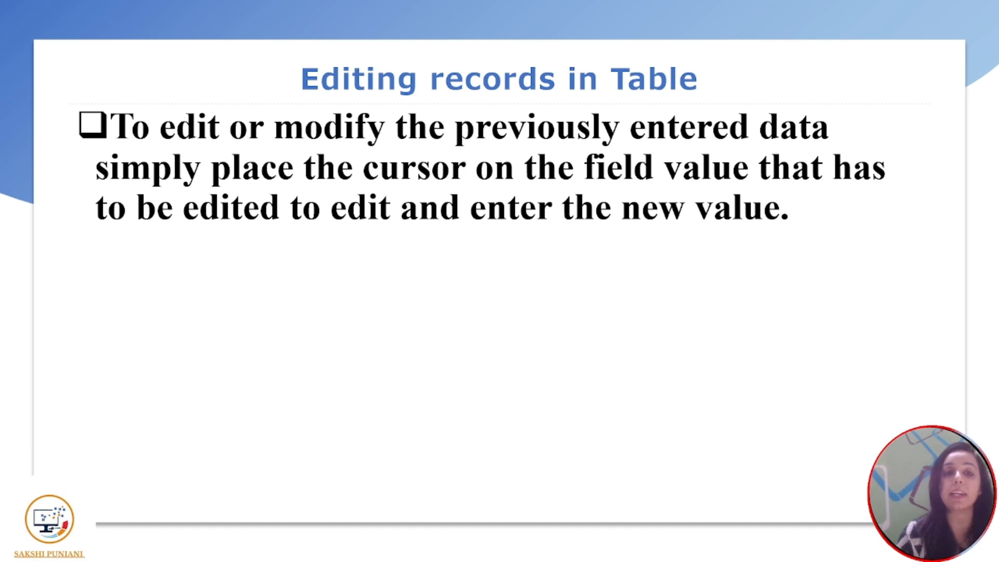
pyautogui.moveTo(600, 189); pyautogui.dragTo(731, 177)
pyautogui.moveTo(388, 192); pyautogui.dragTo(452, 182)
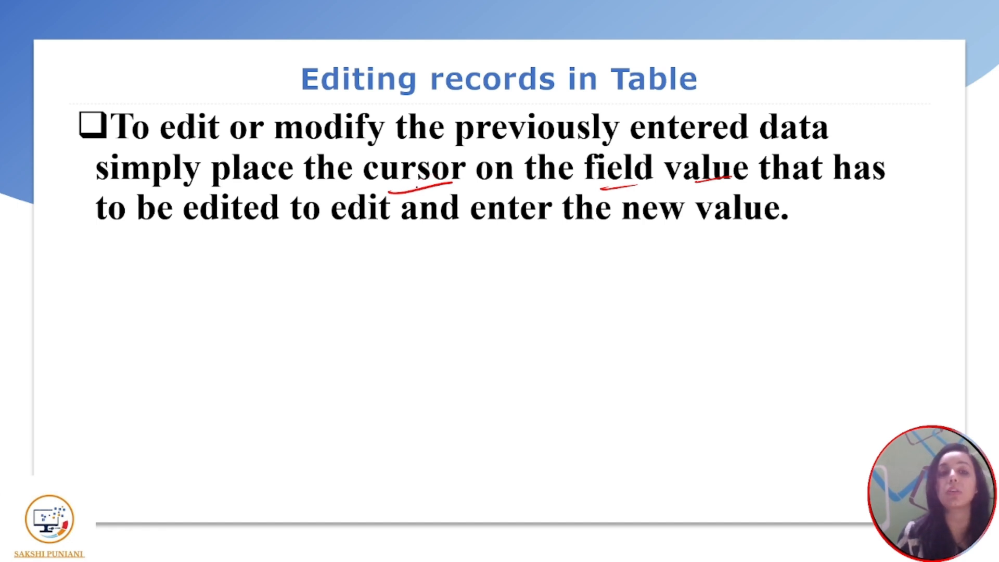
pyautogui.press('Right')
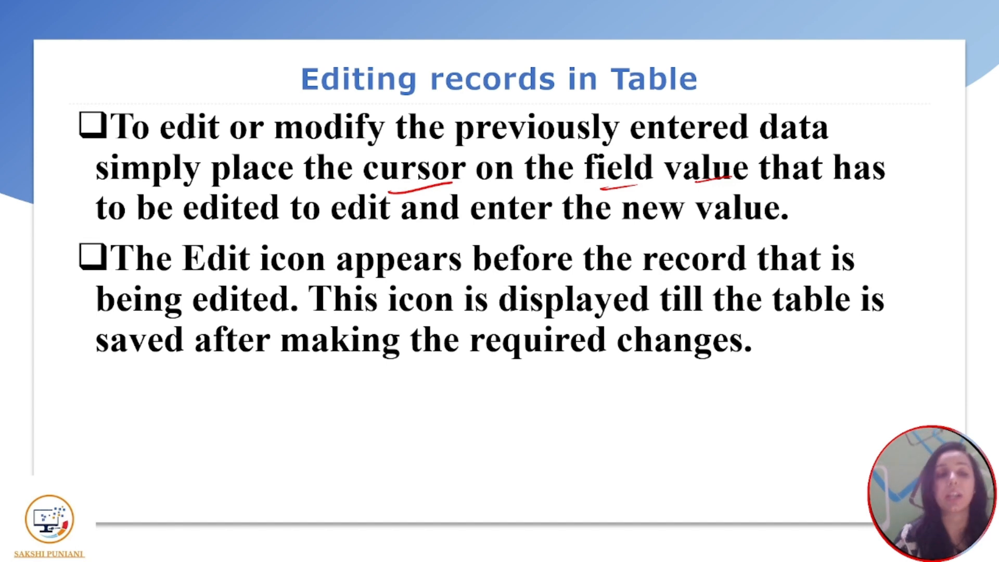
pyautogui.moveTo(222, 244); pyautogui.dragTo(259, 224)
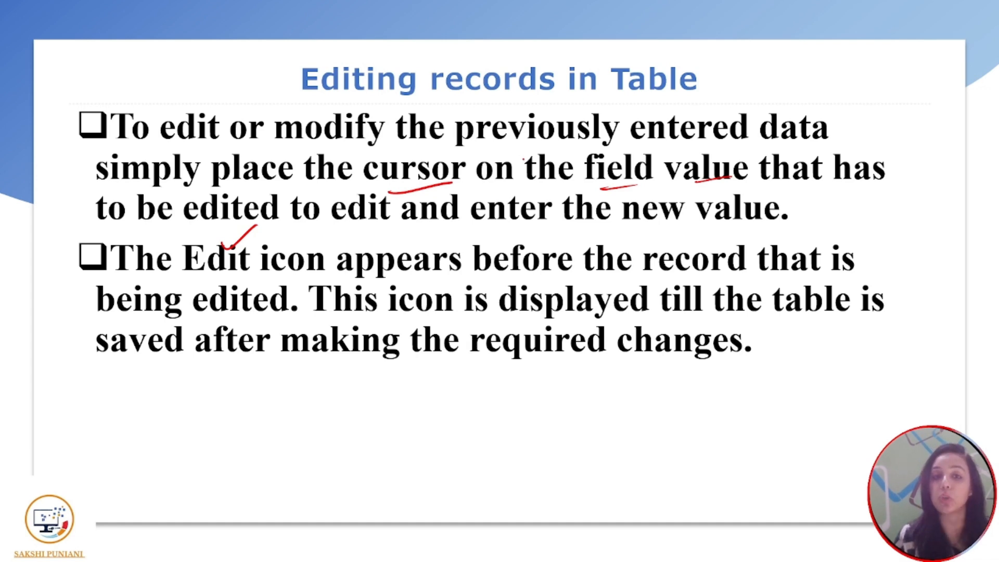
pyautogui.press('Right')
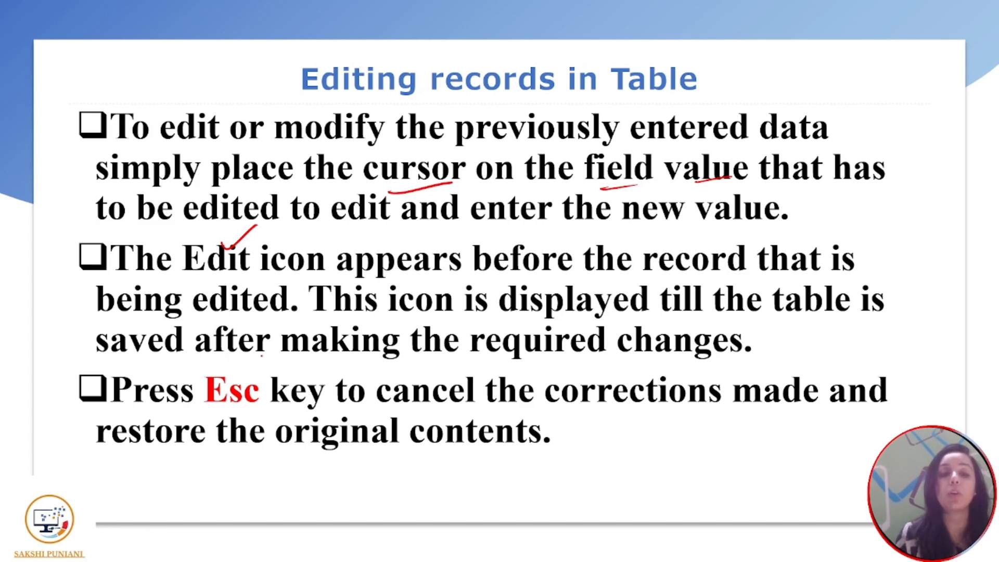
pyautogui.moveTo(249, 366); pyautogui.dragTo(278, 347)
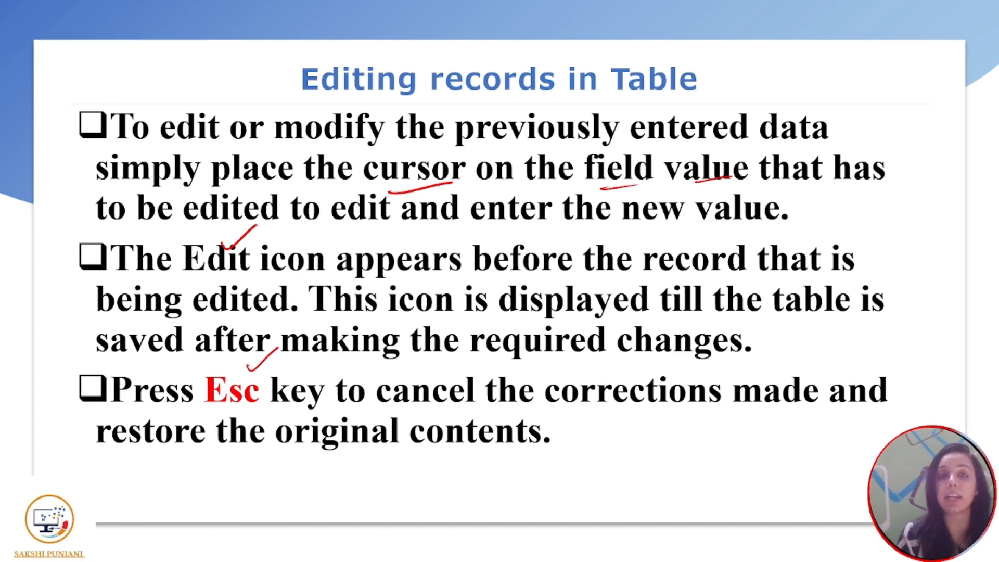
pyautogui.press('Right')
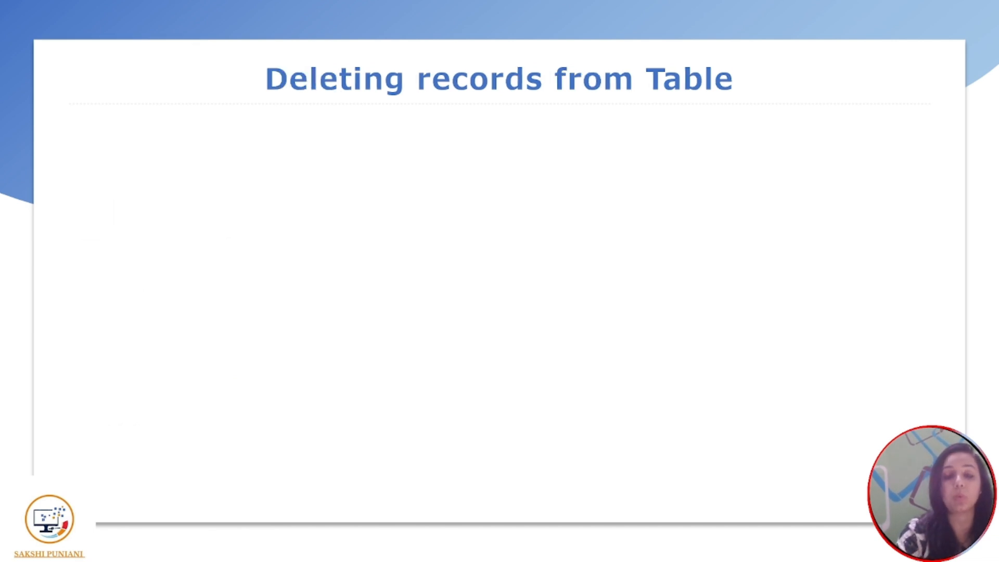
# - Switch to LibreOffice Base, open the Student table and replace the student's name in the record with Rno 2
pyautogui.hotkey('alt', 'Tab')
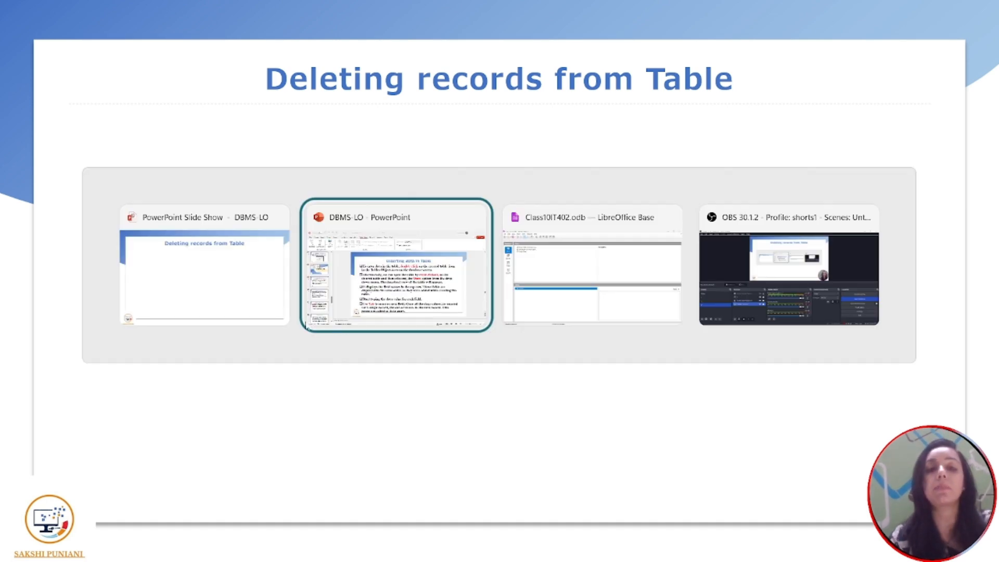
pyautogui.click(641, 250)
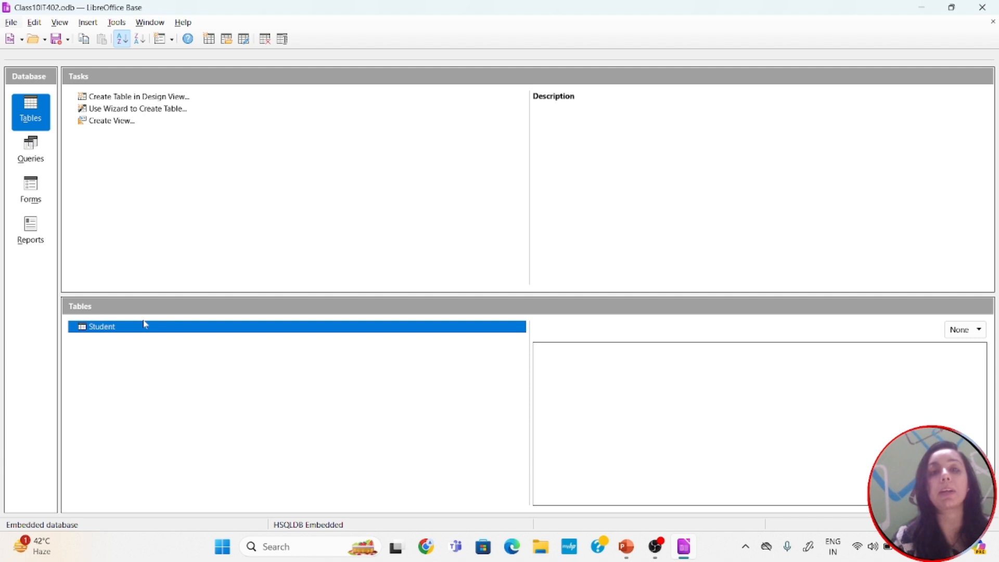
pyautogui.doubleClick(104, 328)
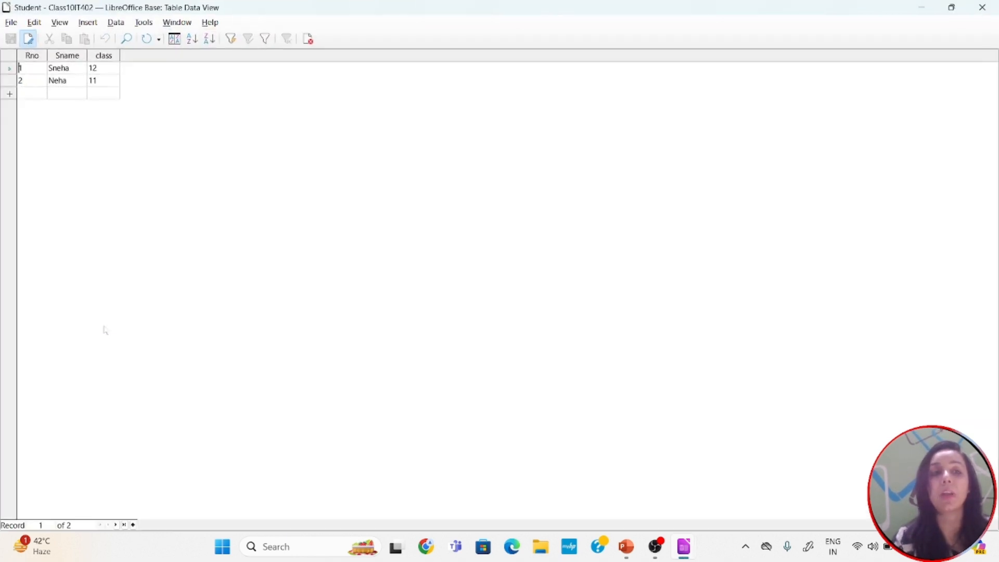
pyautogui.click(58, 81)
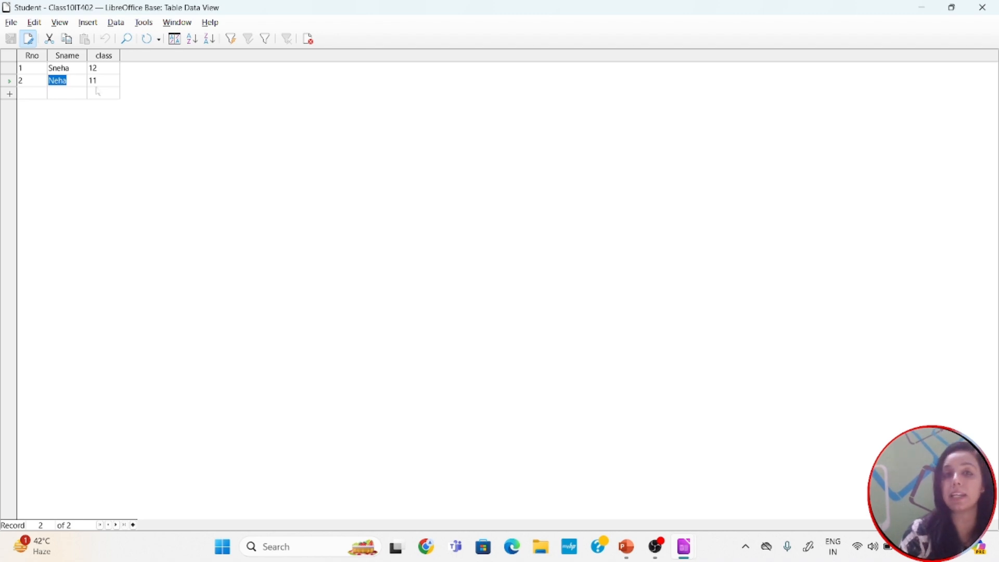
pyautogui.write('preeti')
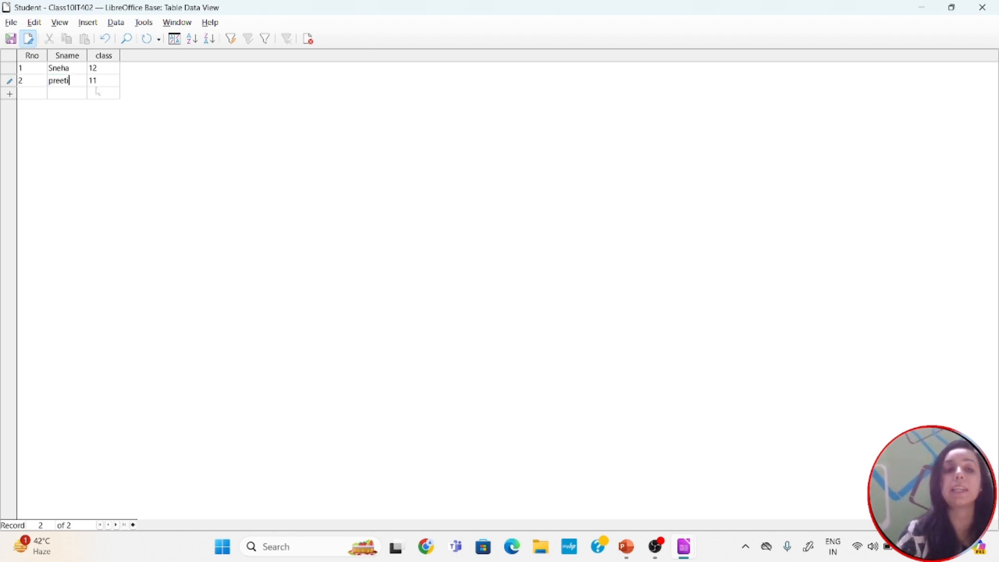
pyautogui.press('Tab')
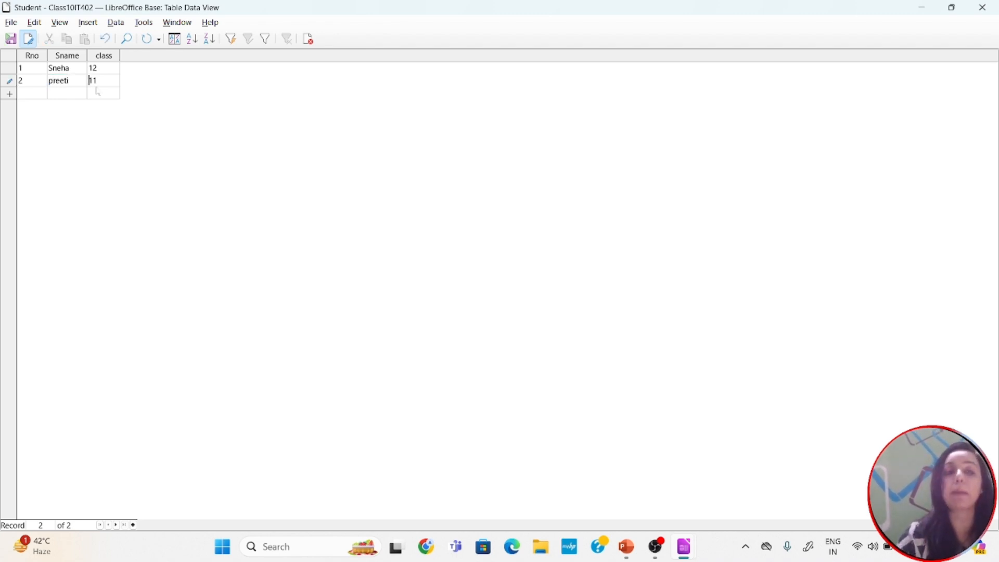
# - Set the class of the record with Rno 1 to 10 and commit the change by moving to the second record
pyautogui.press('Up')
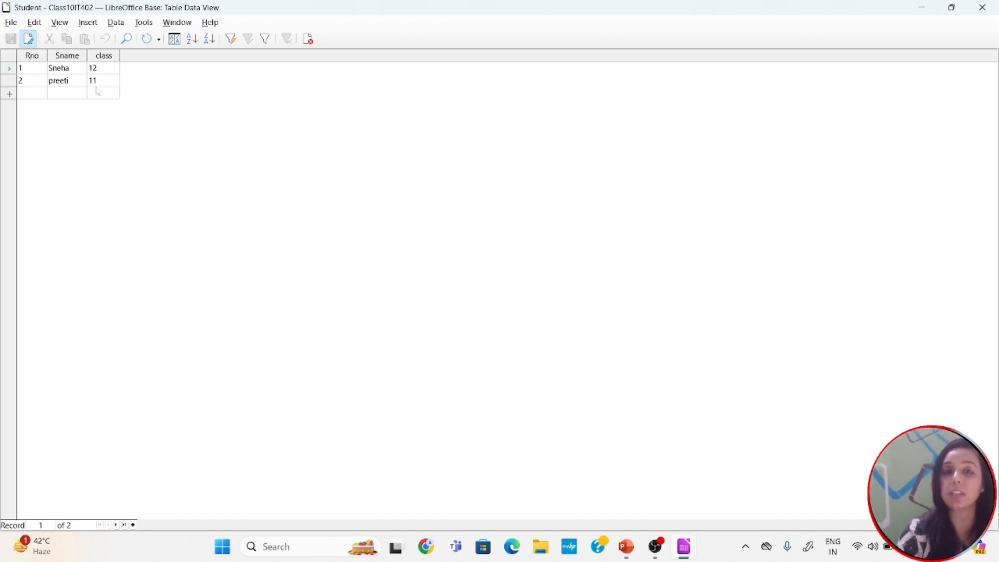
pyautogui.press('BackSpace')
pyautogui.write('0')
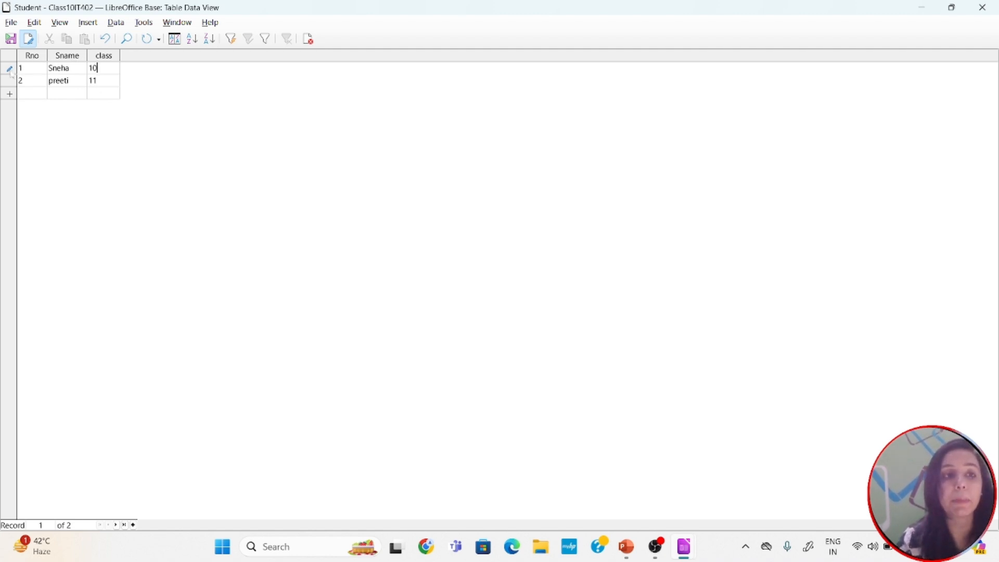
pyautogui.click(71, 82)
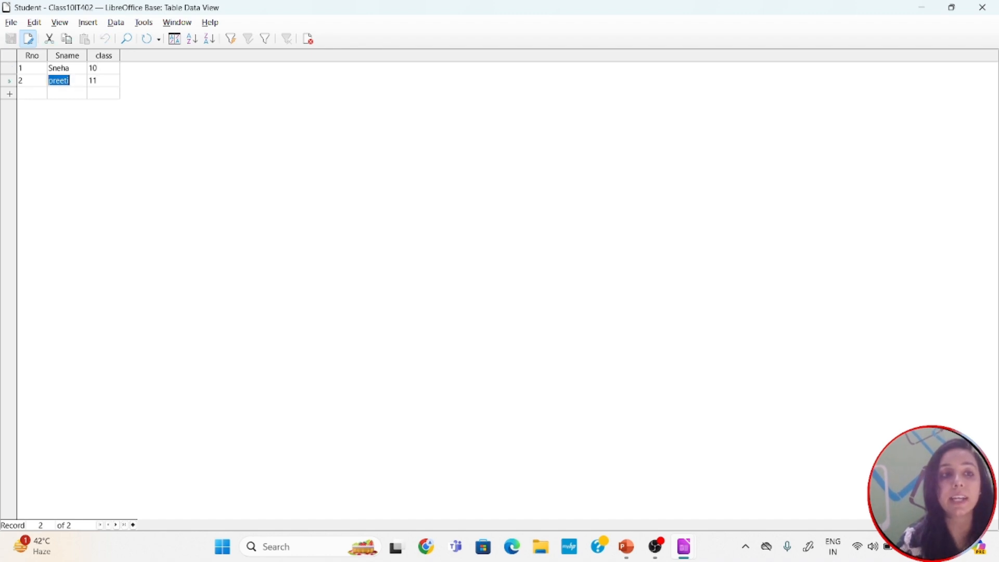
# - Place the cursor in the field values of both records to look them over, and close the Student table
pyautogui.click(96, 82)
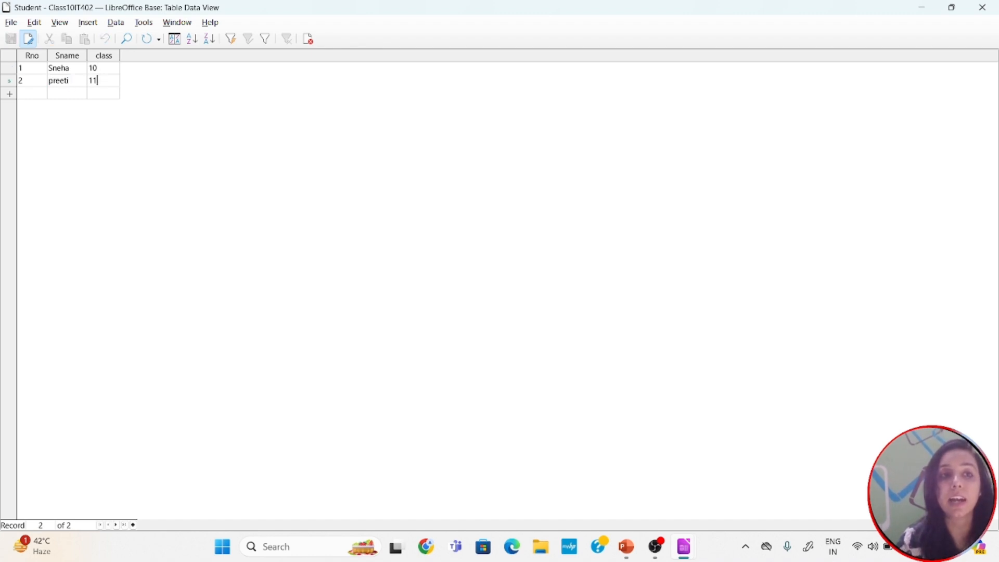
pyautogui.click(108, 72)
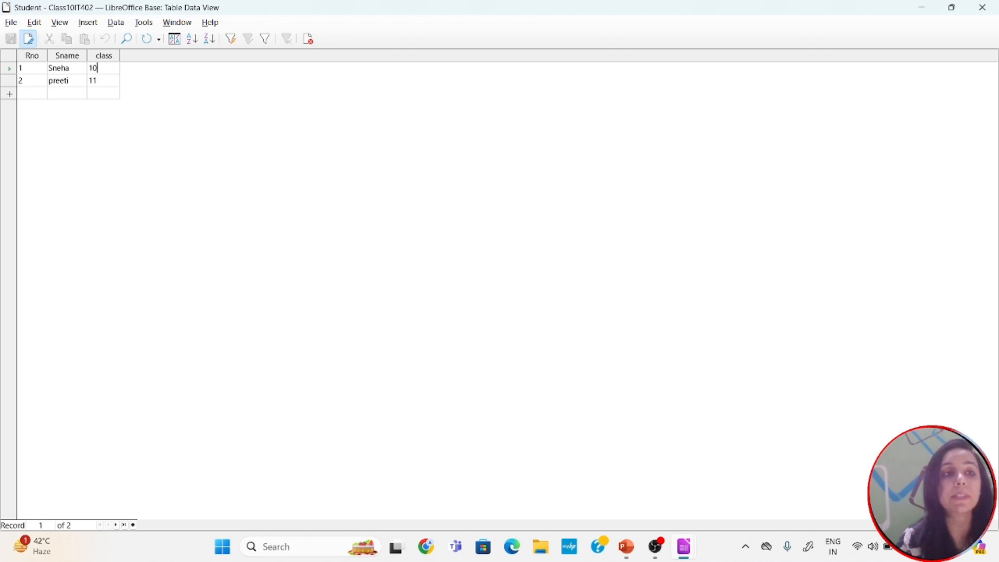
pyautogui.click(23, 68)
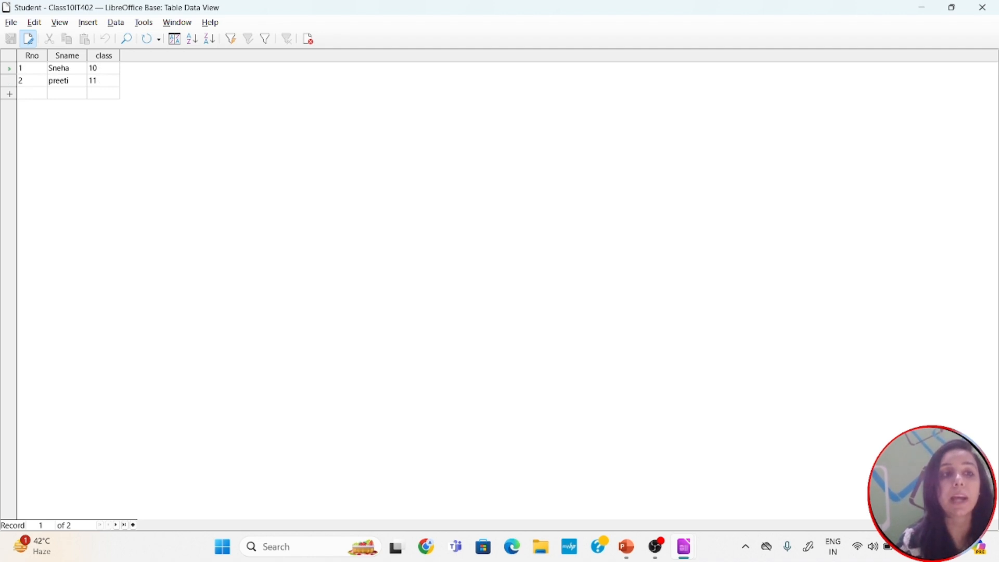
pyautogui.click(66, 68)
pyautogui.click(66, 68)
pyautogui.click(92, 73)
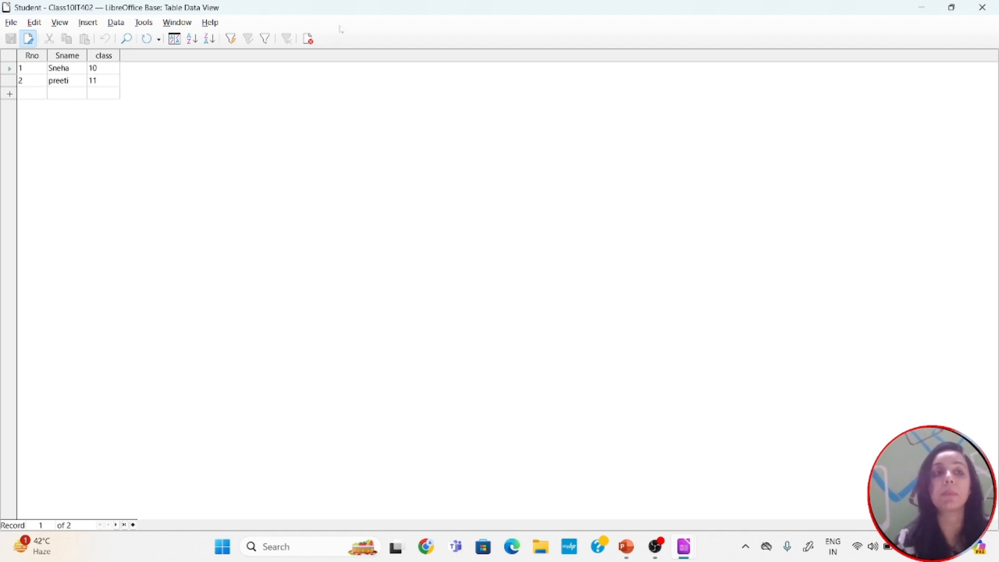
pyautogui.click(982, 7)
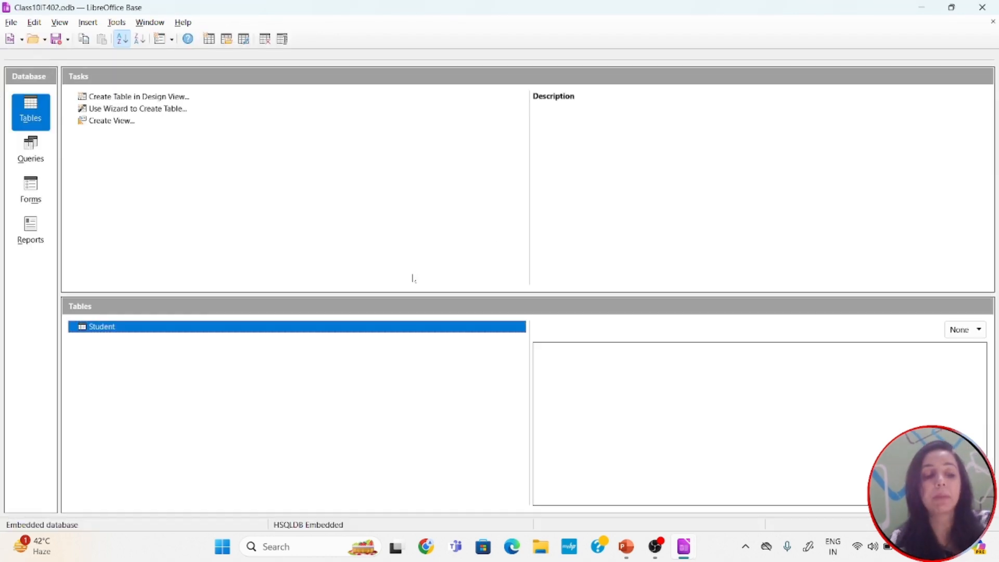
# - Switch back to the PowerPoint slide show and show the first point on deleting records from a table
pyautogui.hotkey('alt', 'Tab')
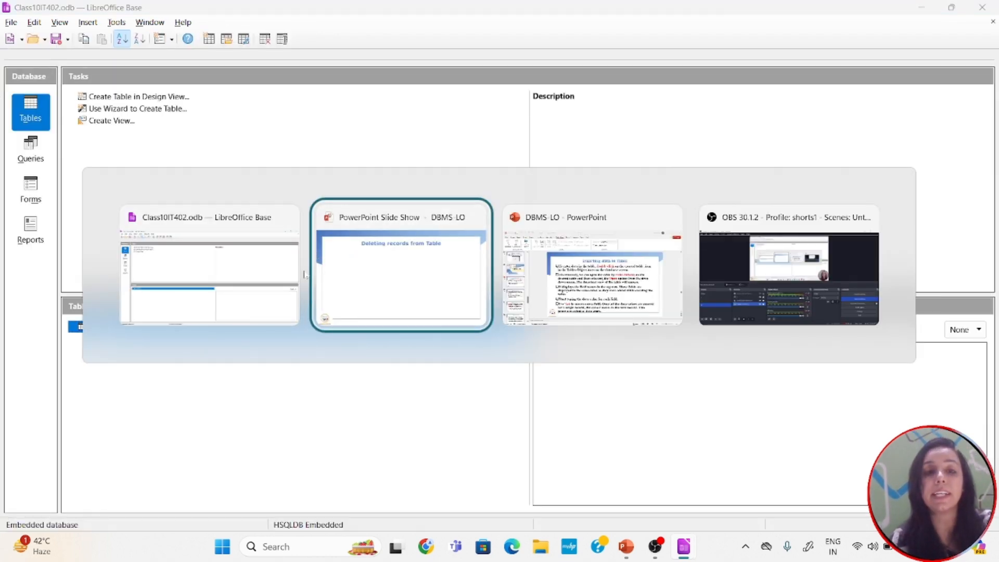
pyautogui.click(379, 276)
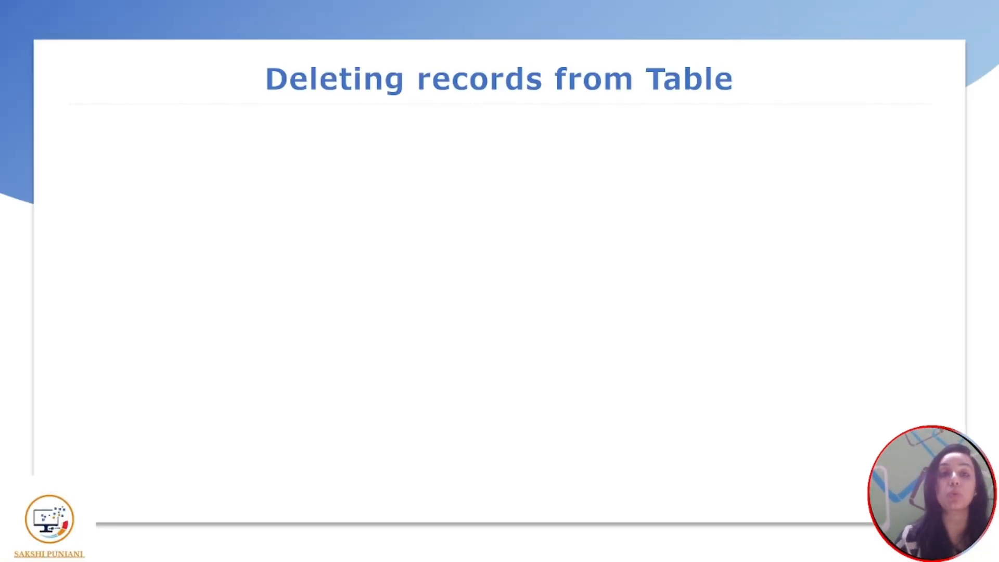
pyautogui.press('Right')
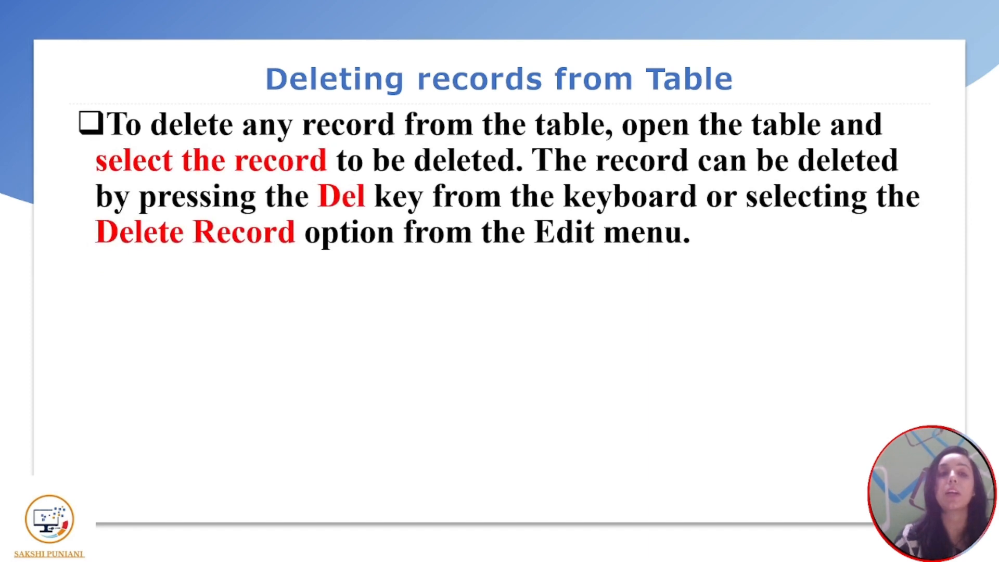
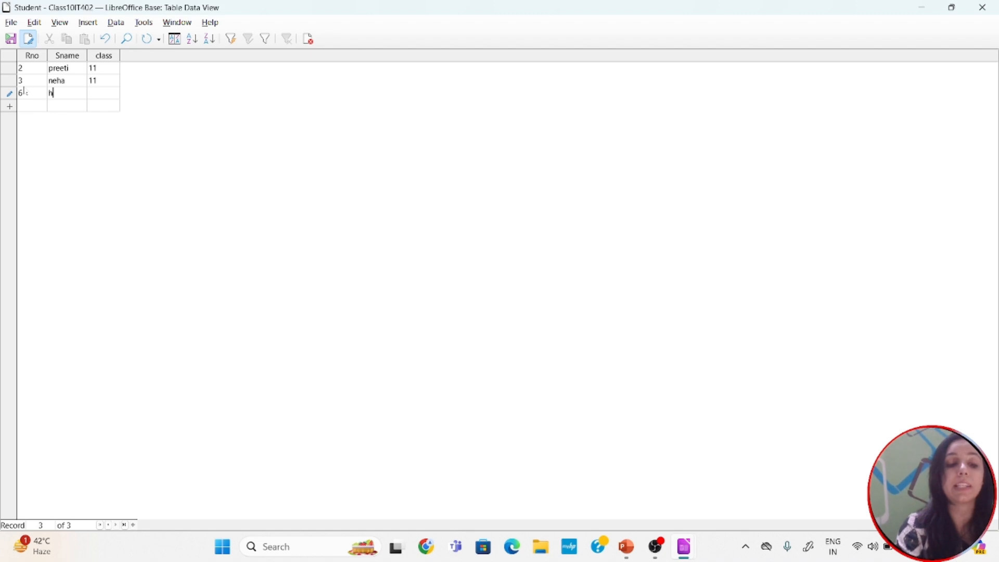
# - Complete the new record with Rno 6 by entering class 10
pyautogui.press('Tab')
pyautogui.write('10')
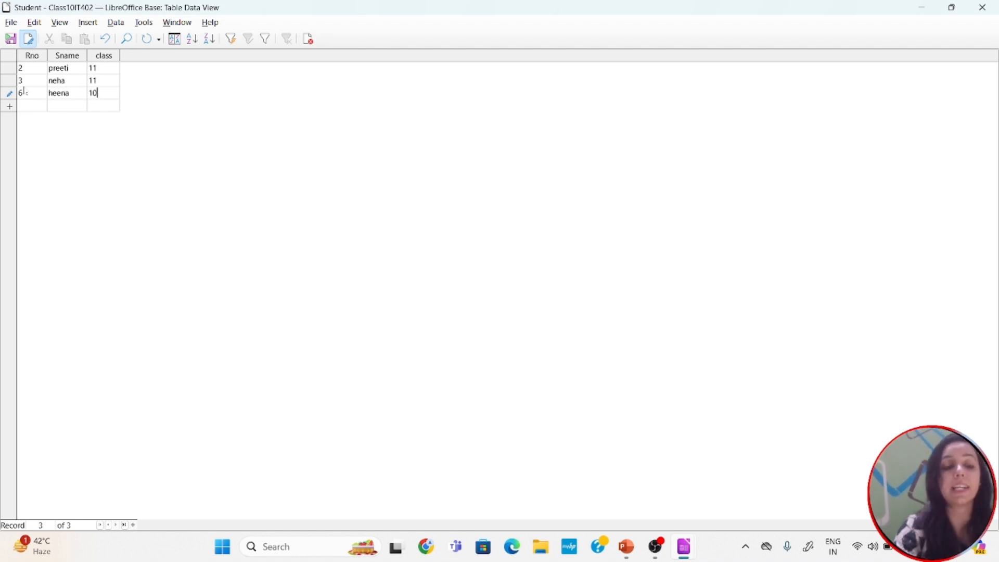
# - Add a new record to the Student table with Rno 1, the student's name and class 10
pyautogui.press('Tab')
pyautogui.write('1')
pyautogui.press('Tab')
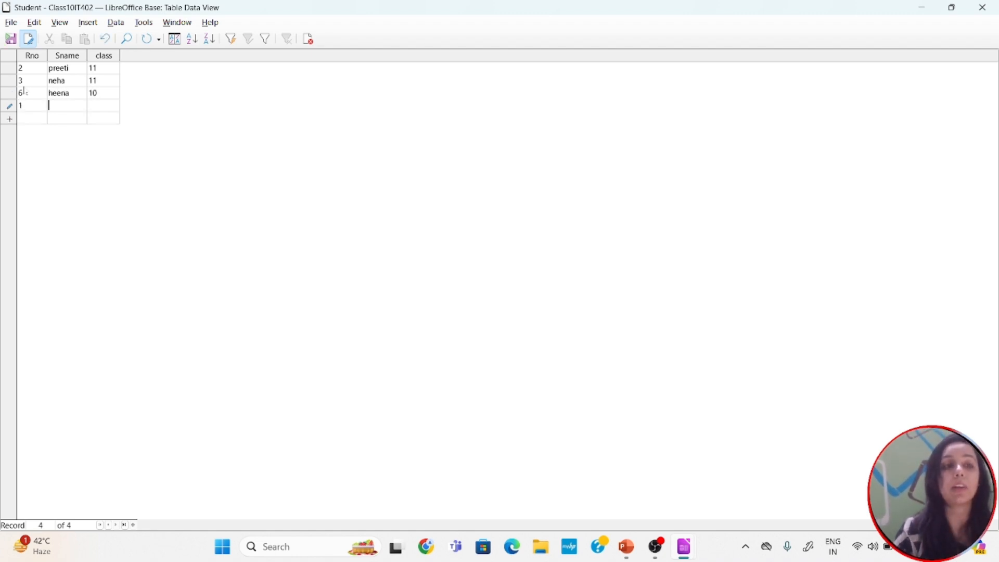
pyautogui.write('HAR')
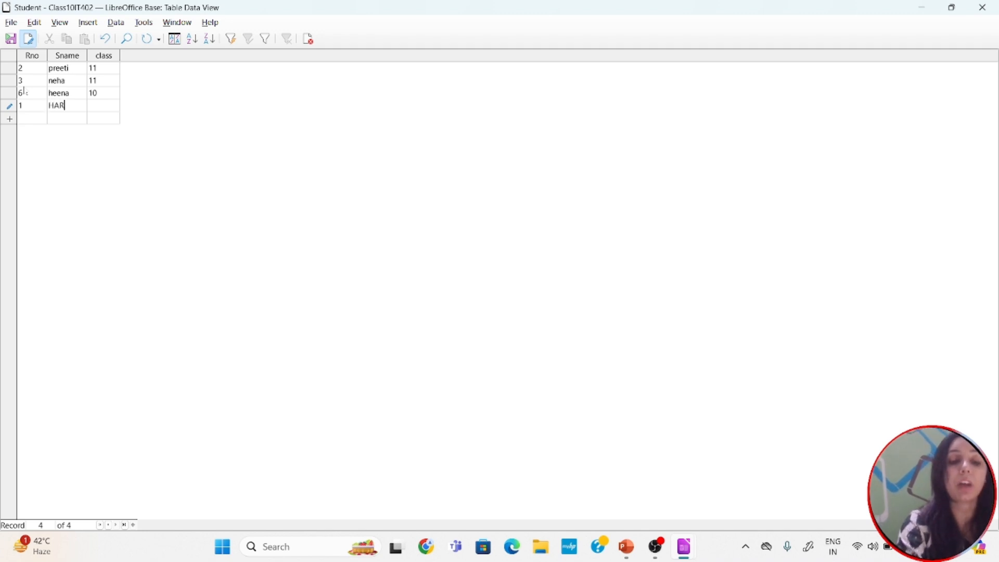
pyautogui.write('ISH')
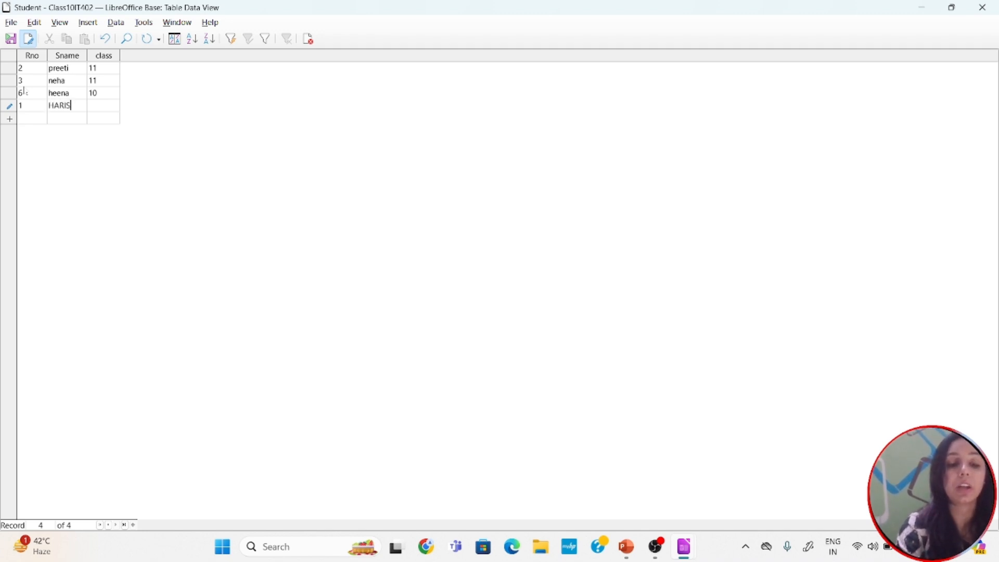
pyautogui.press('Tab')
pyautogui.write('10')
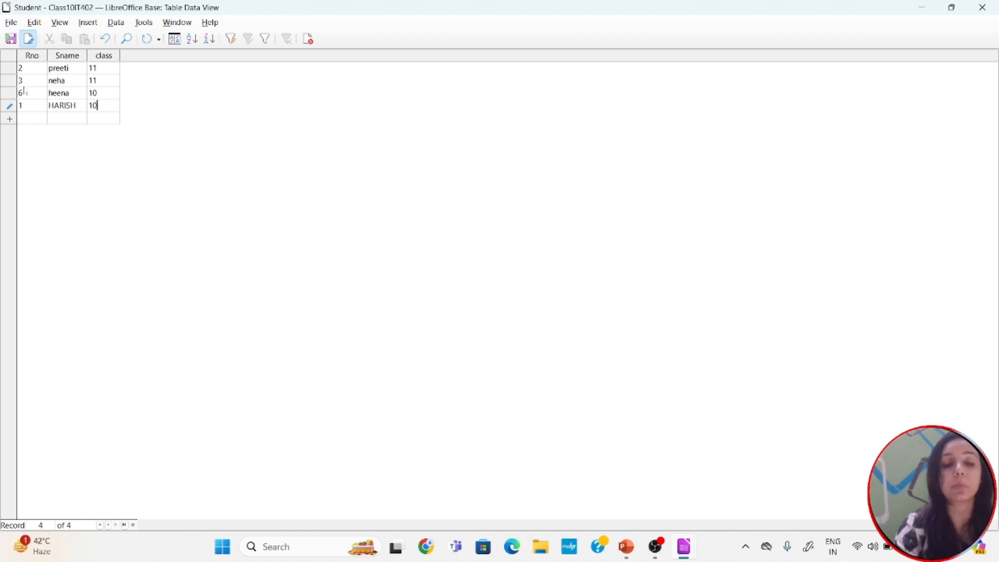
# - Sort the Student records by Rno in ascending order, saving the changes to the current record
pyautogui.click(31, 56)
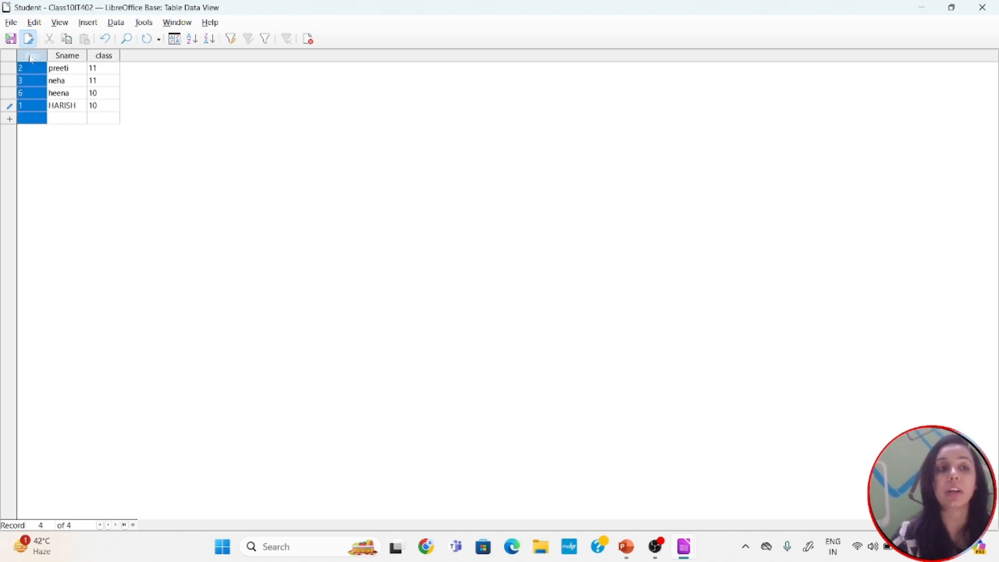
pyautogui.rightClick(32, 57)
pyautogui.click(196, 80)
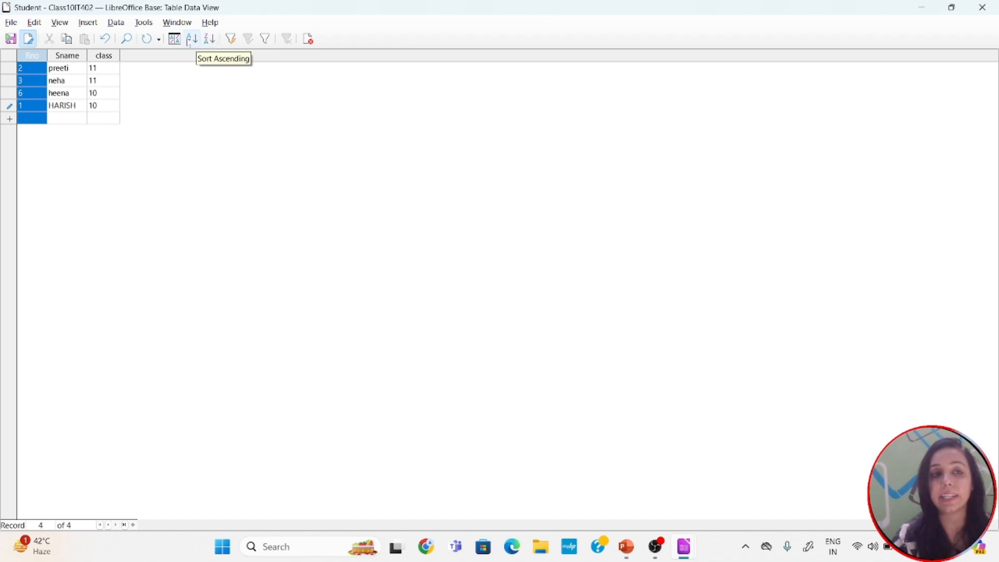
pyautogui.click(40, 29)
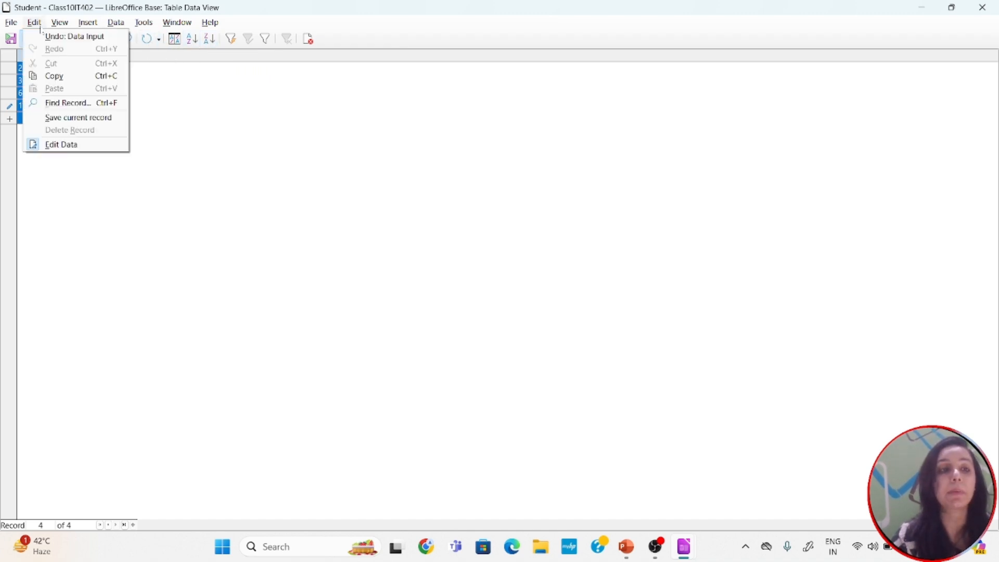
pyautogui.press('Escape')
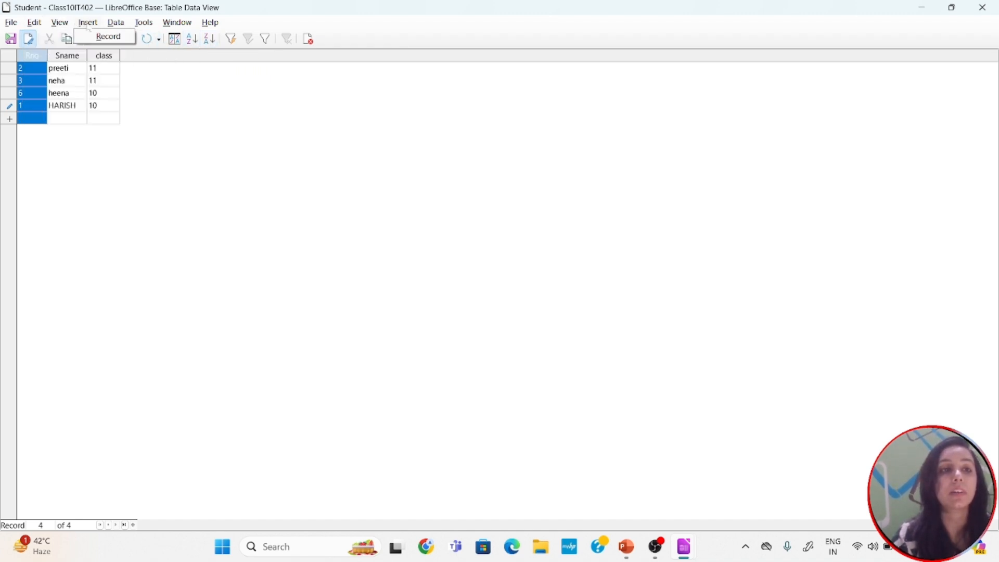
pyautogui.click(118, 22)
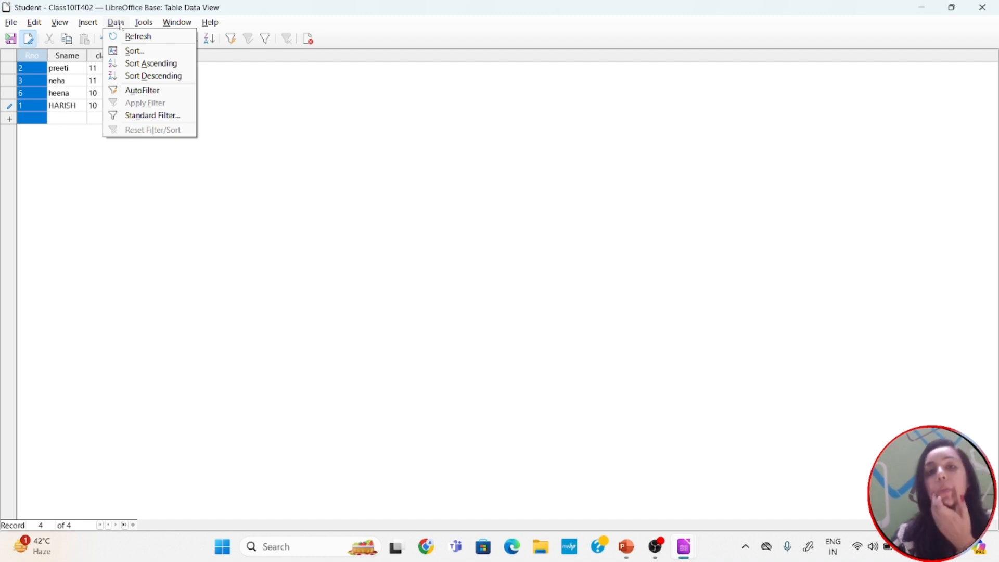
pyautogui.click(131, 64)
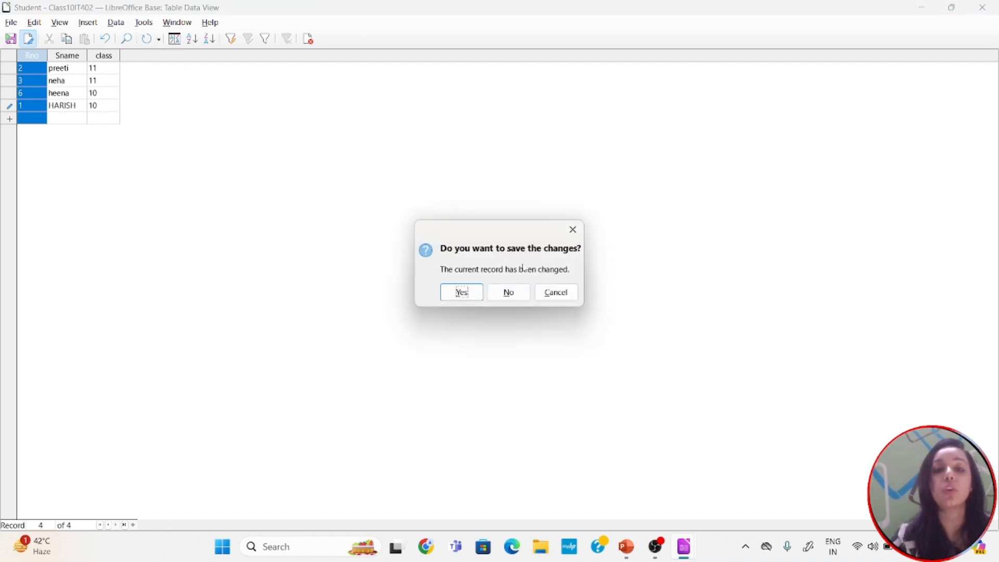
pyautogui.click(475, 300)
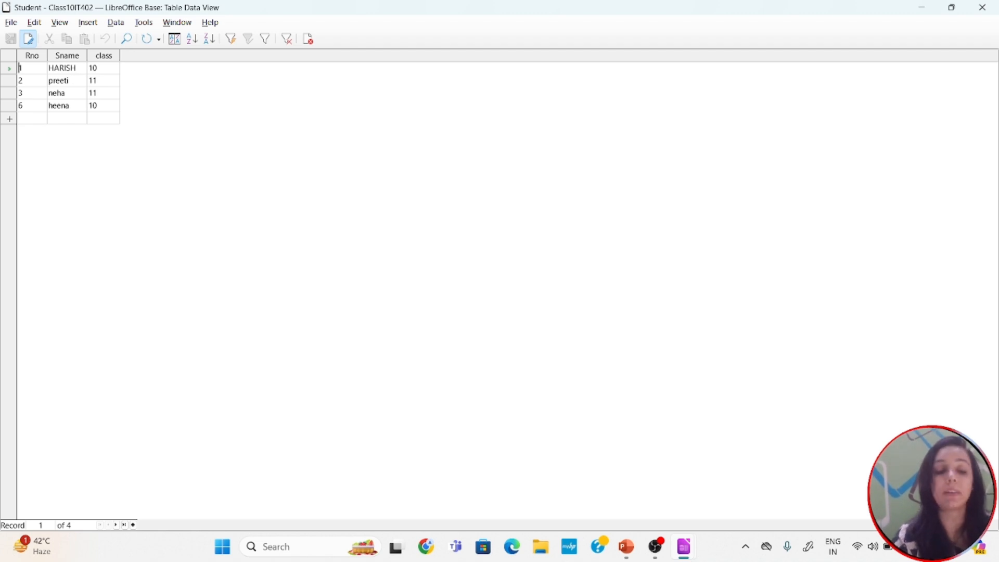
# - Sort the Student records by Rno in descending order and save the changed record
pyautogui.hotkey('ctrl', 'z')
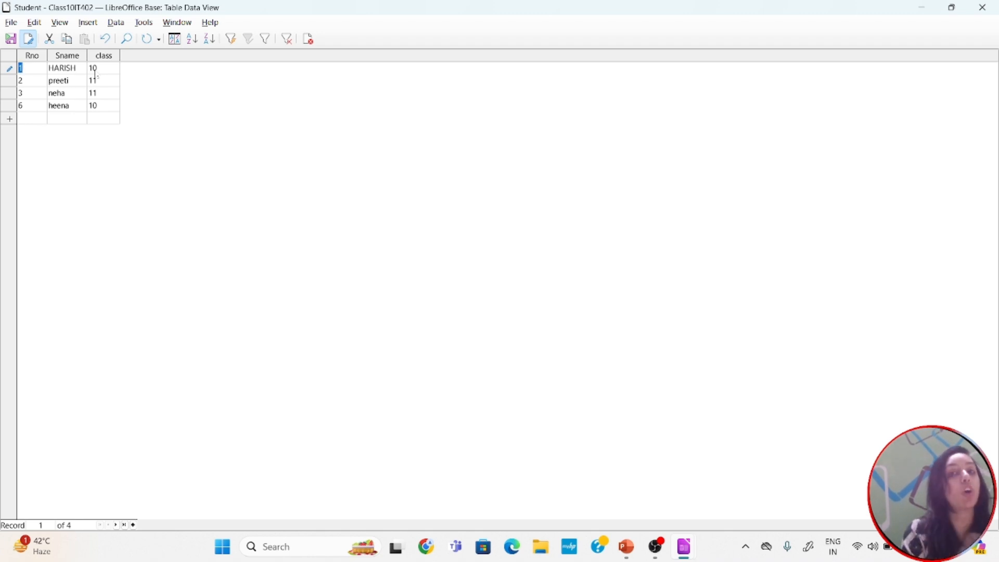
pyautogui.click(37, 57)
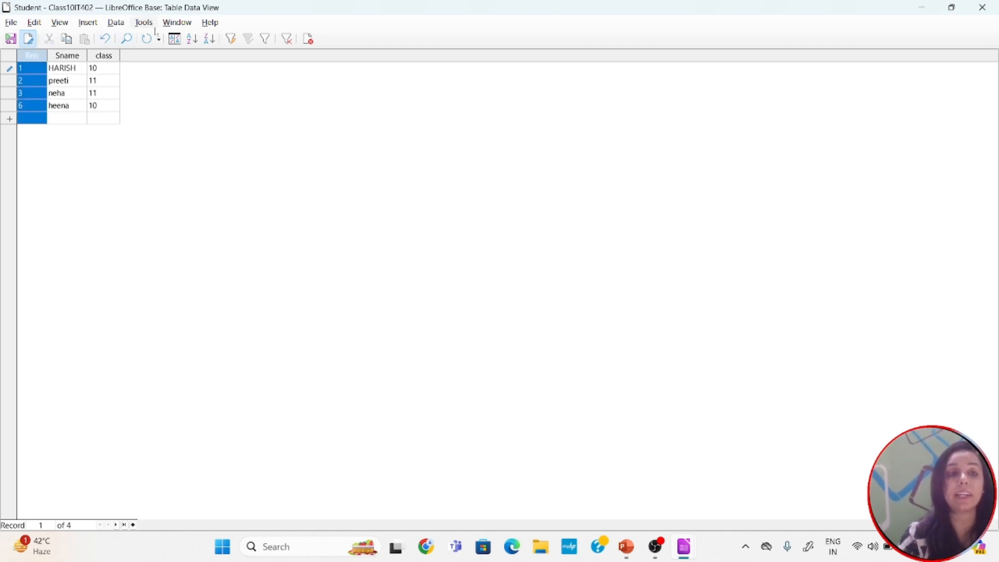
pyautogui.click(122, 26)
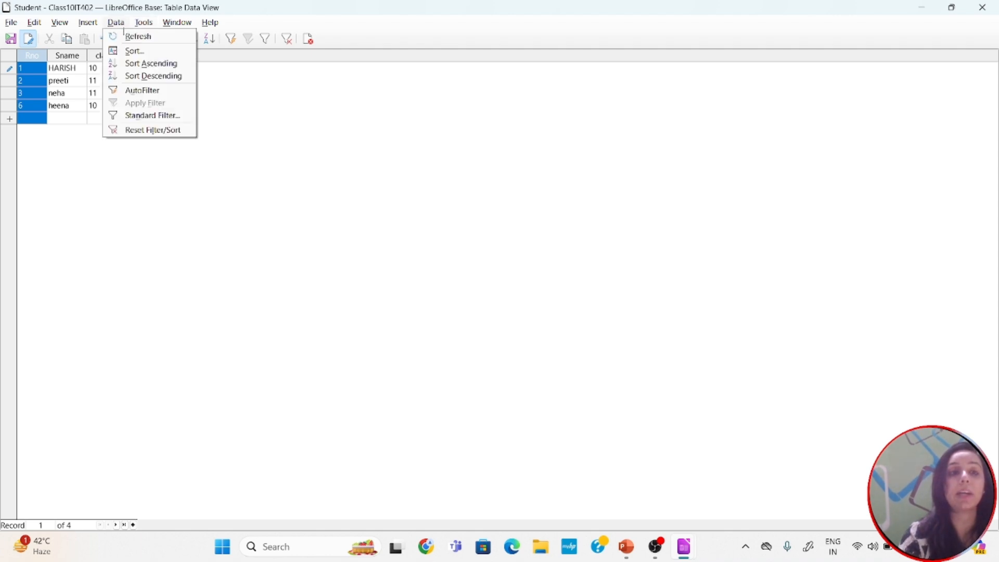
pyautogui.click(144, 77)
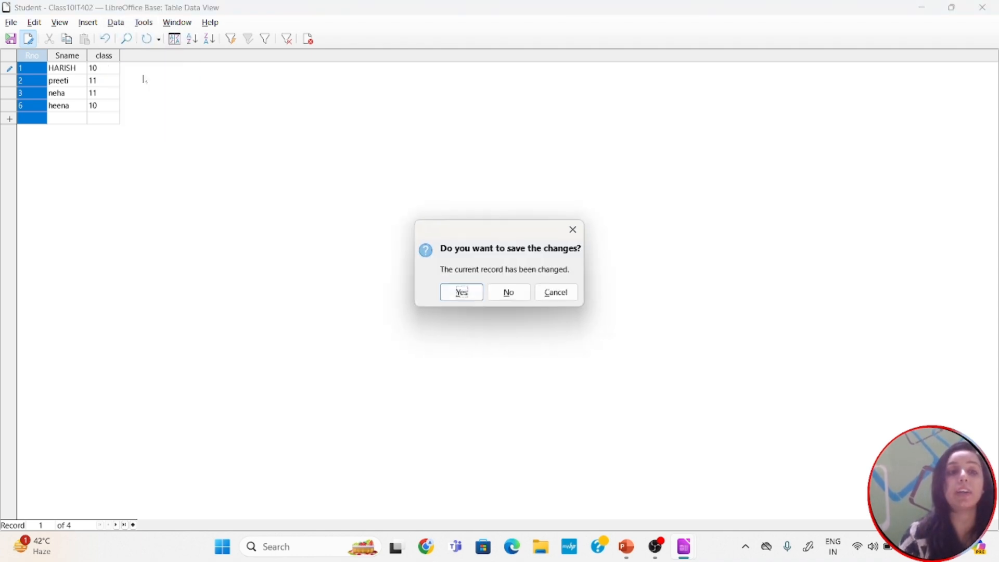
pyautogui.click(455, 292)
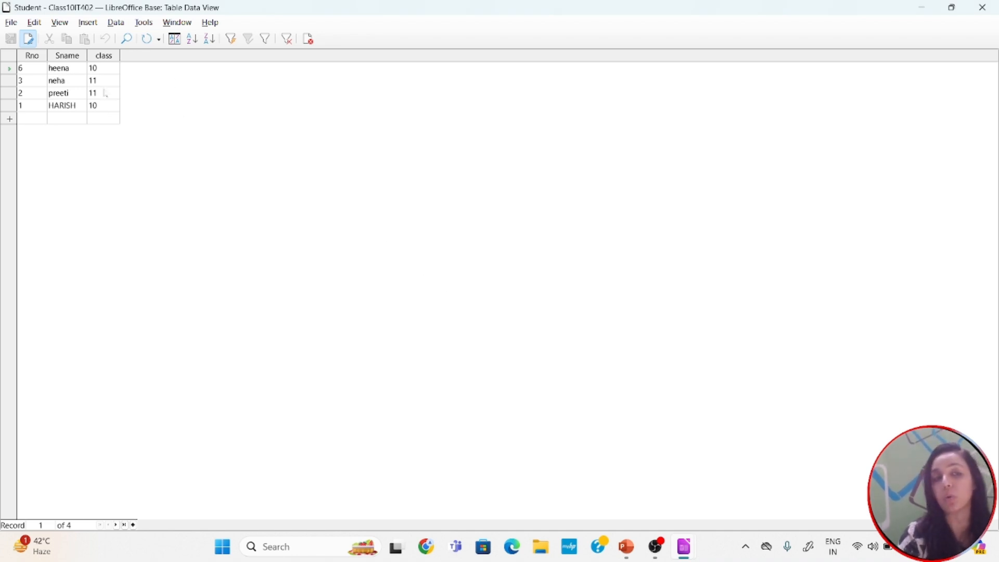
# - Sort the Student records by class in ascending order
pyautogui.click(24, 56)
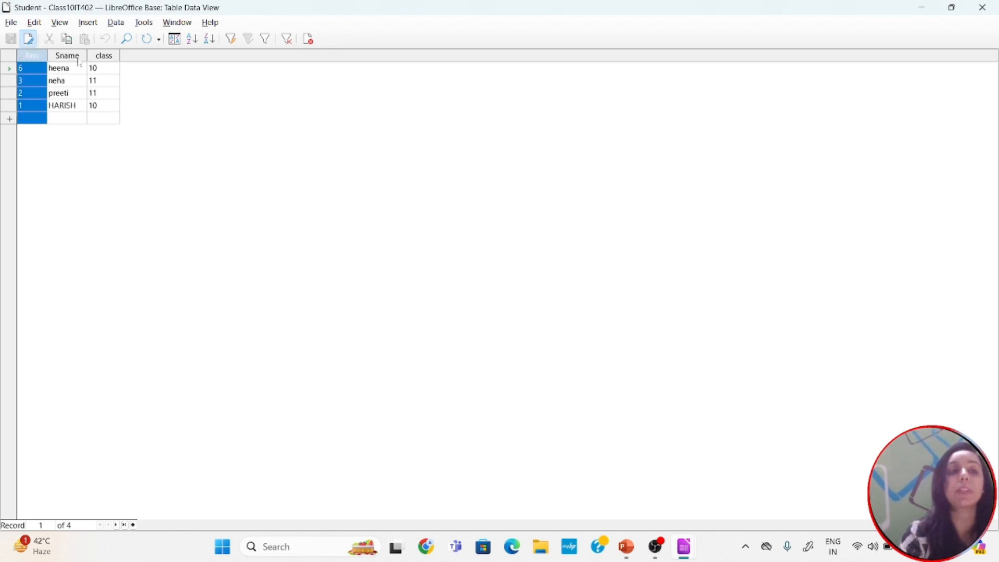
pyautogui.click(107, 56)
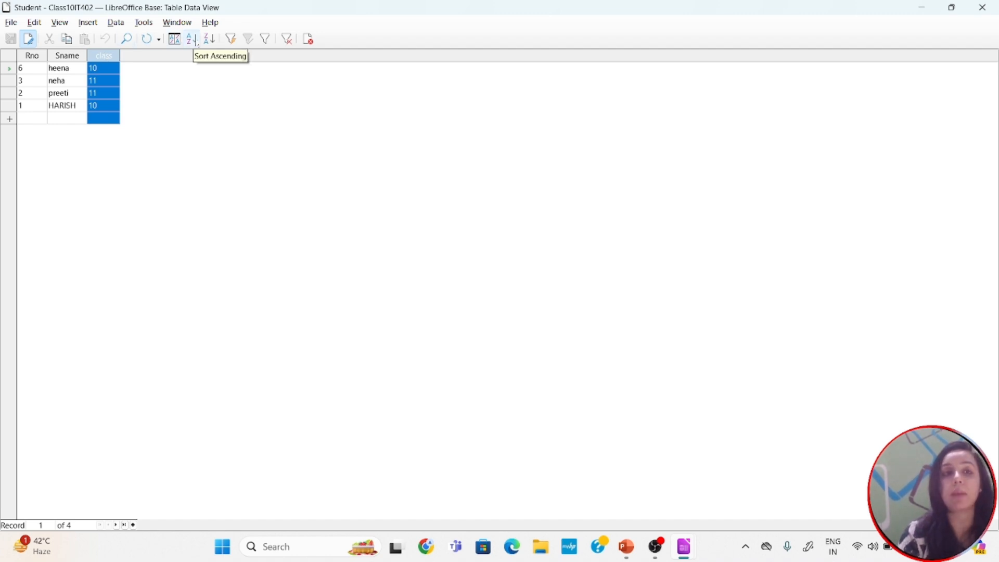
pyautogui.click(196, 42)
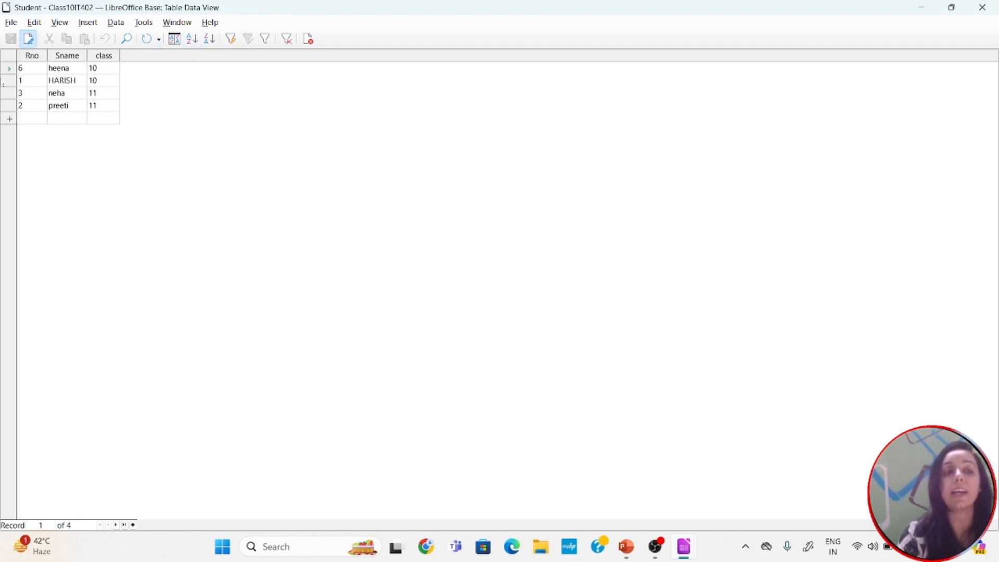
pyautogui.click(8, 80)
pyautogui.click(9, 94)
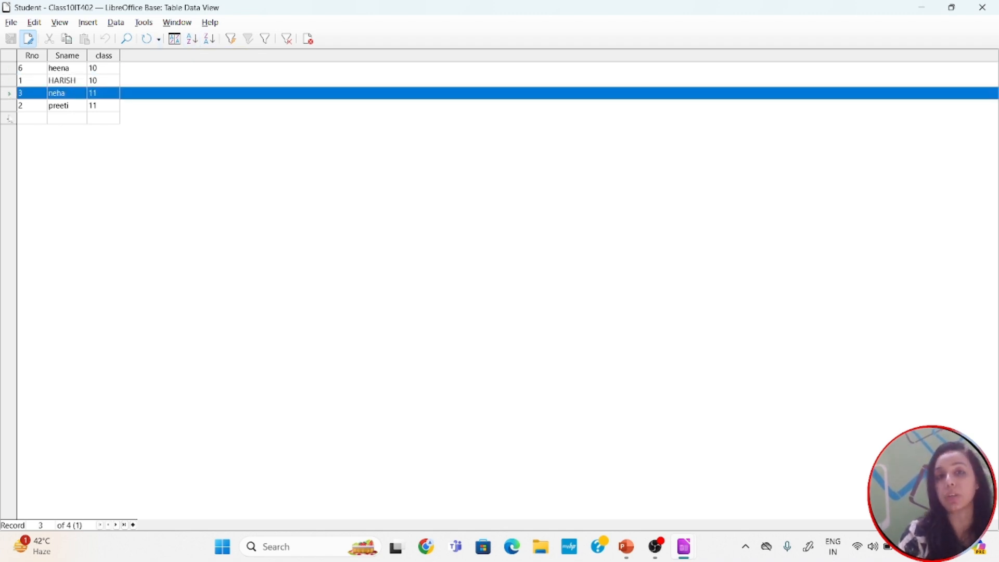
pyautogui.click(9, 118)
pyautogui.click(31, 68)
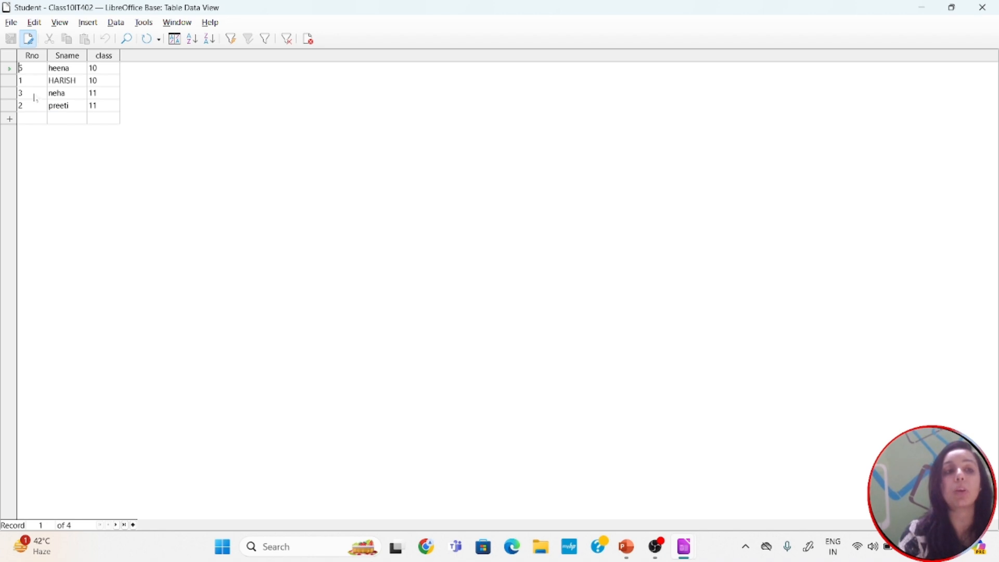
# - Replace the Sname of the record with Rno 6 with 3 and commit it by moving to another record
pyautogui.click(66, 72)
pyautogui.write('B')
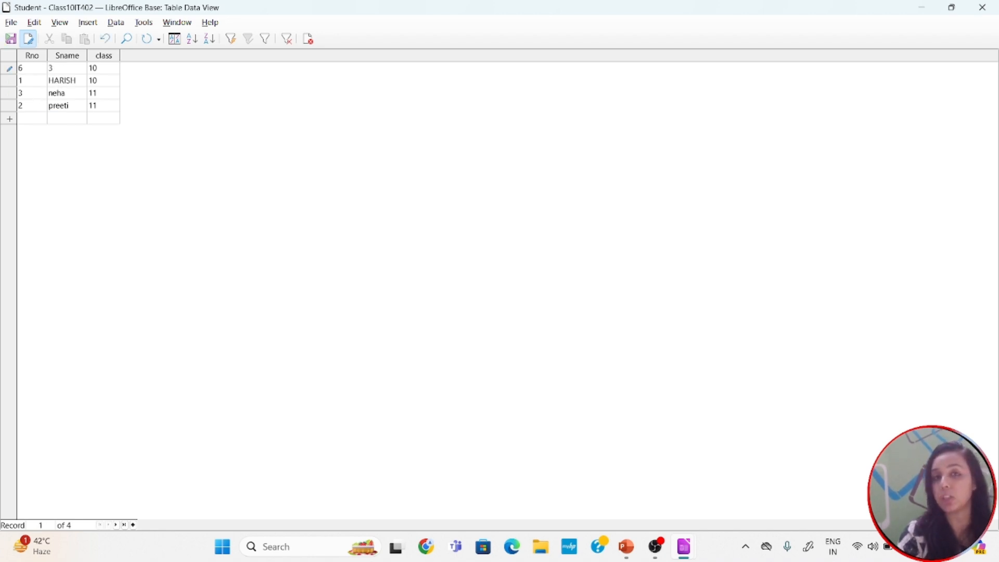
pyautogui.doubleClick(51, 68)
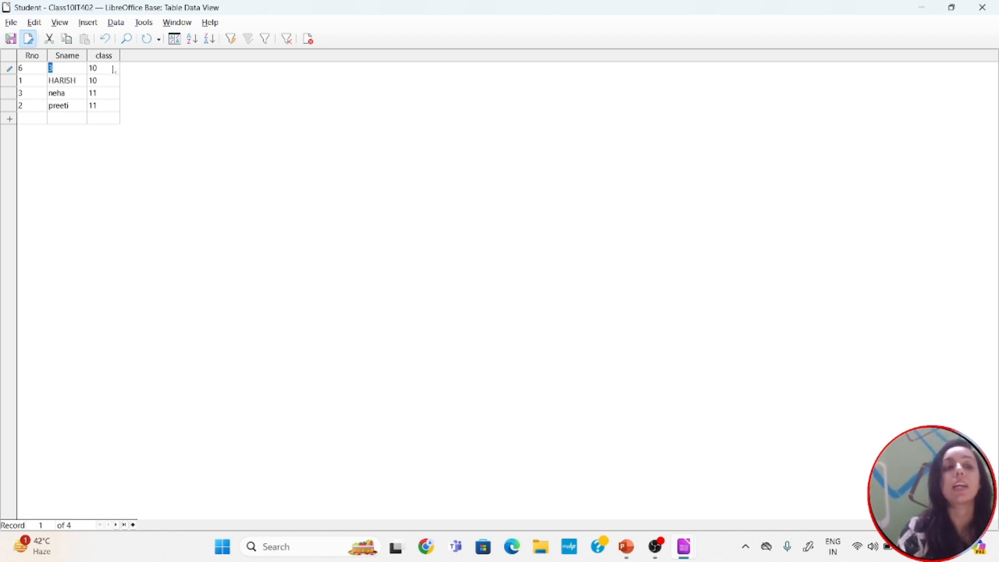
pyautogui.click(79, 94)
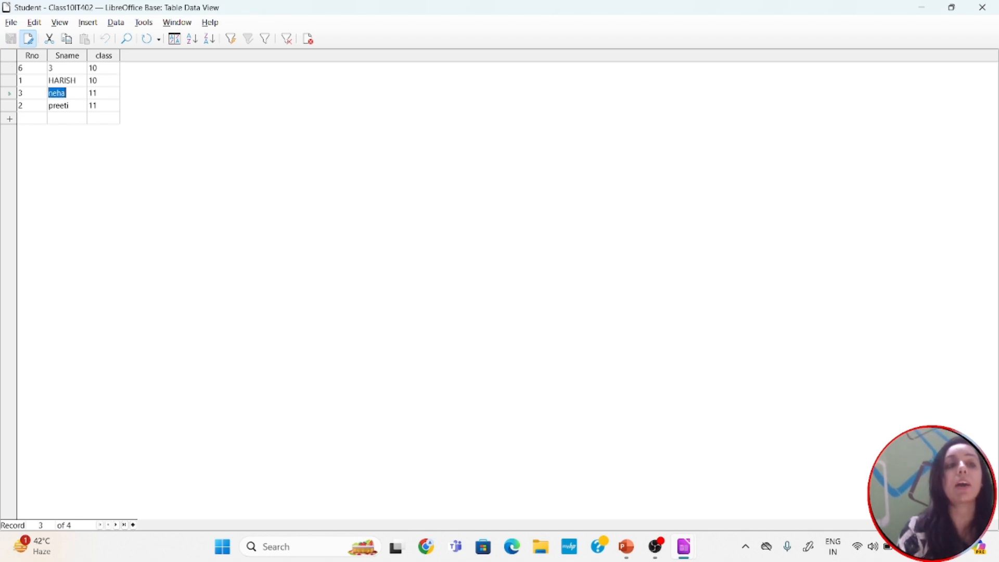
pyautogui.click(105, 58)
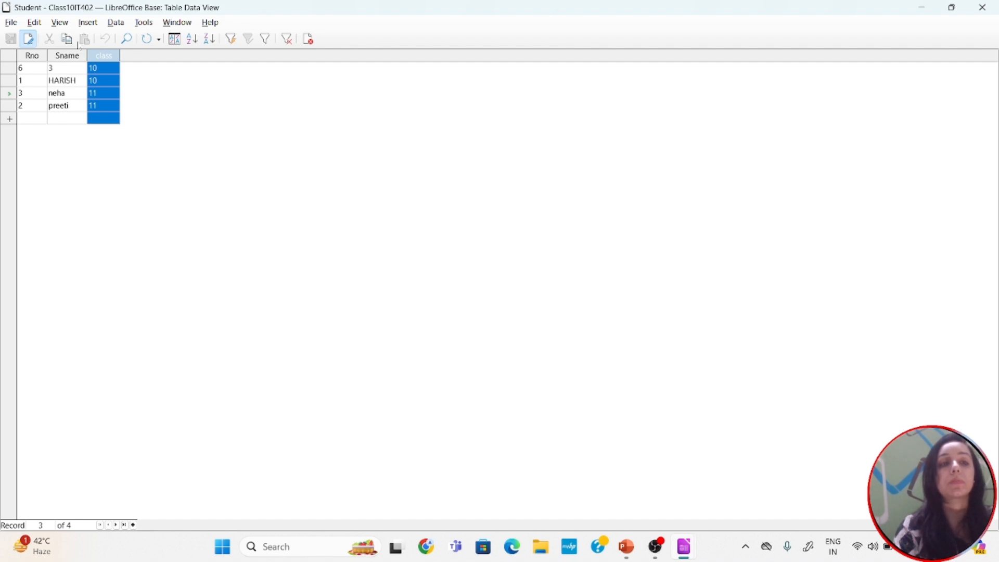
# - Enter a new student name in the Sname field of the record with Rno 6
pyautogui.click(68, 69)
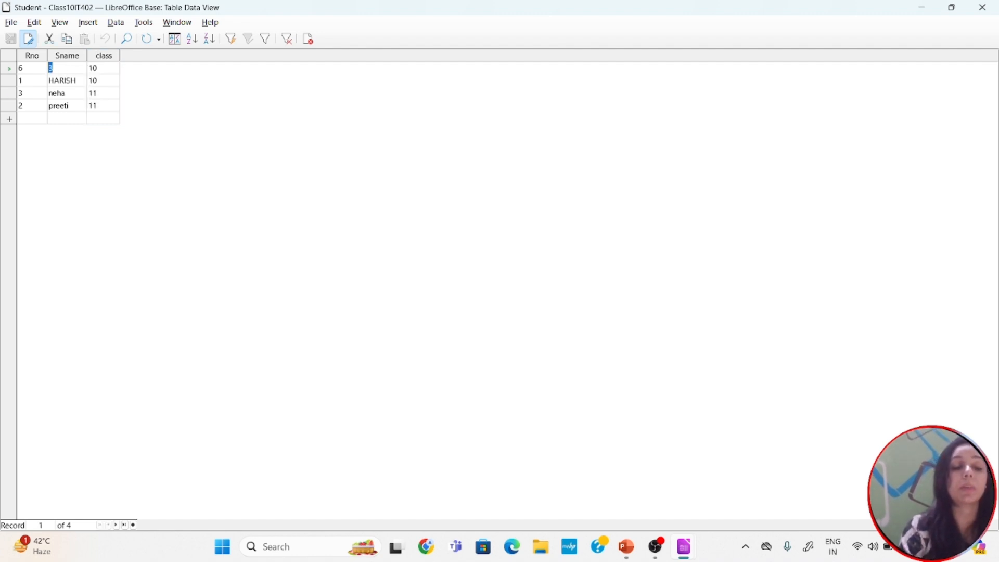
pyautogui.write('sneha')
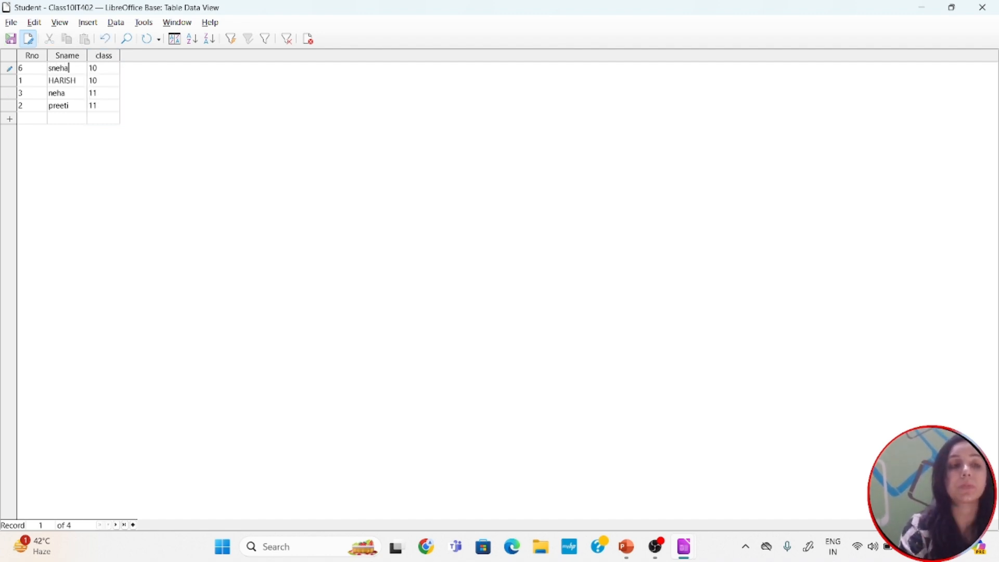
pyautogui.press('Tab')
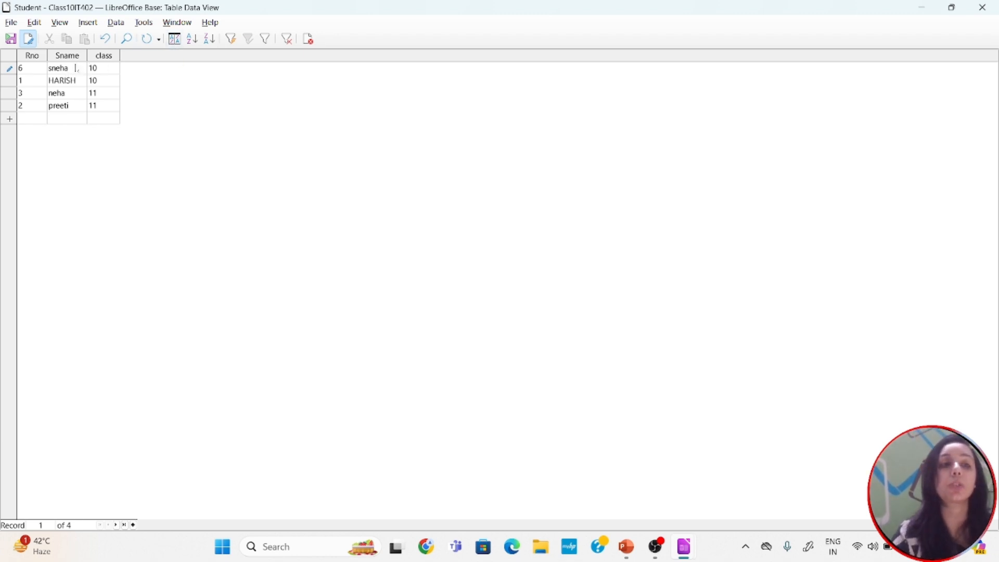
pyautogui.click(41, 56)
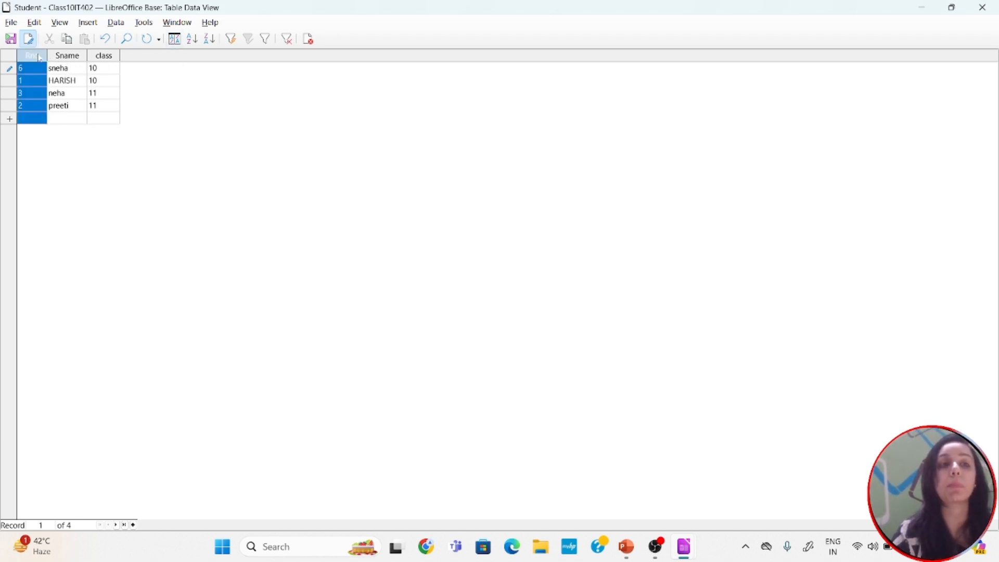
# - Sort the Student records by class, then Rno, then Sname, all in ascending order
pyautogui.click(68, 56)
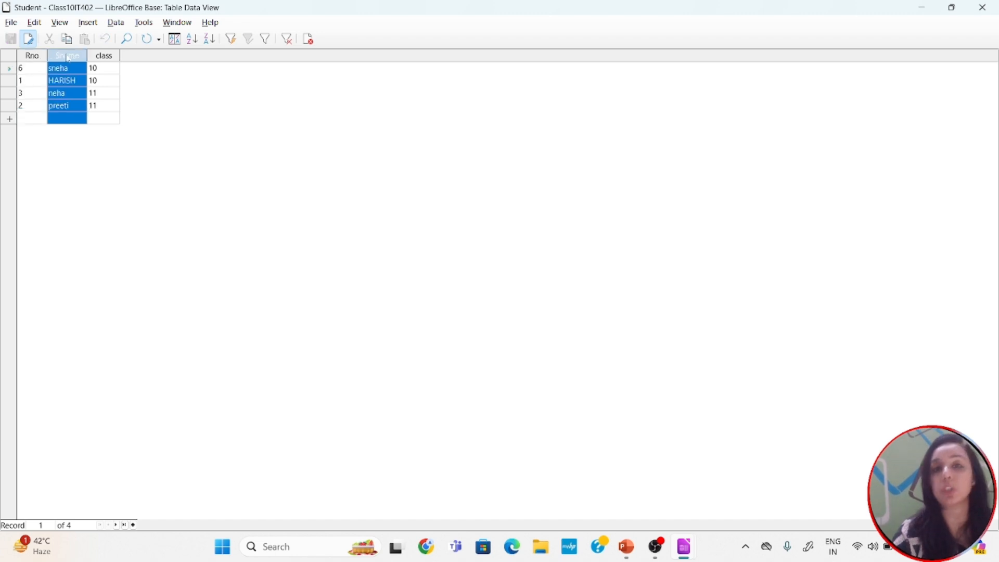
pyautogui.click(179, 42)
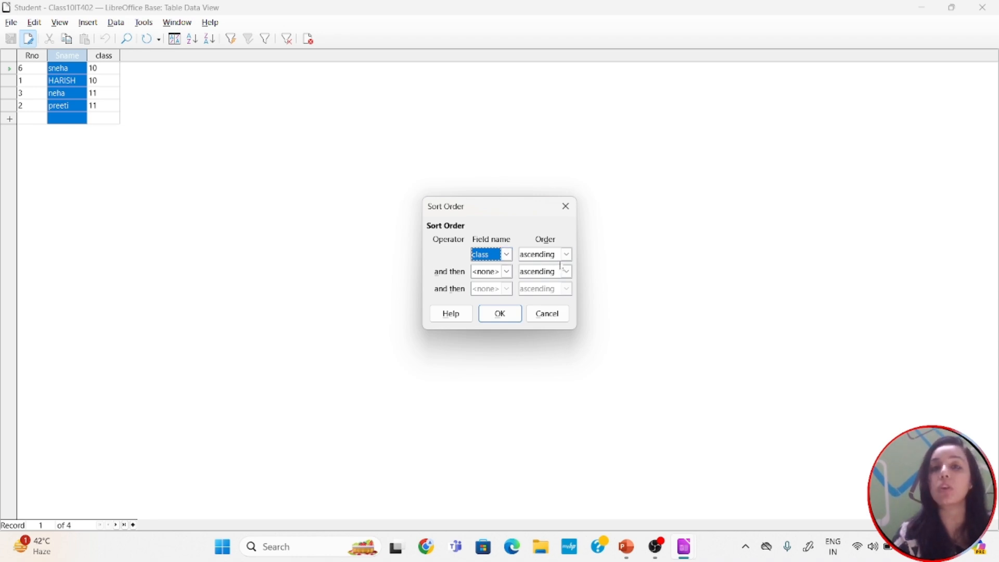
pyautogui.click(508, 272)
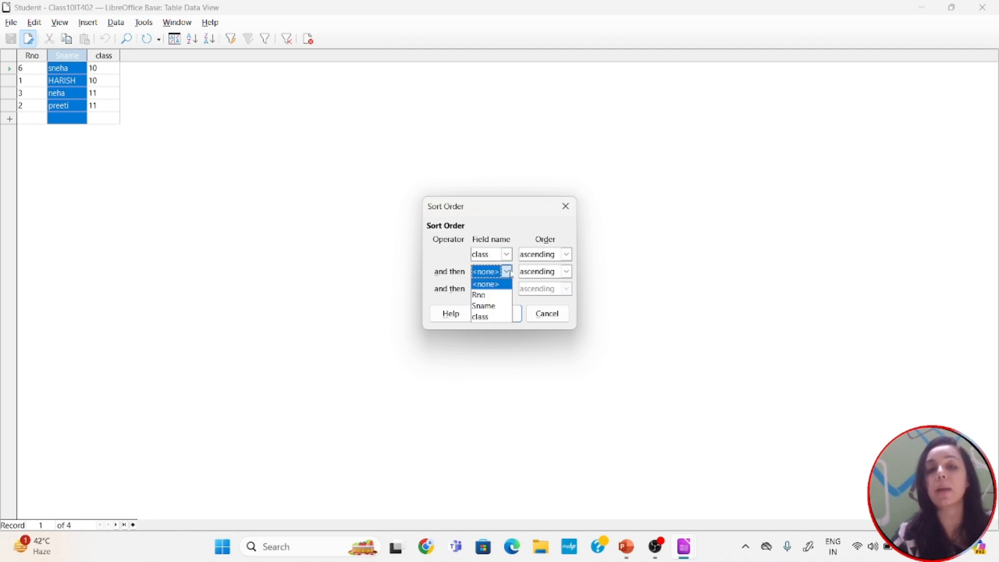
pyautogui.click(486, 295)
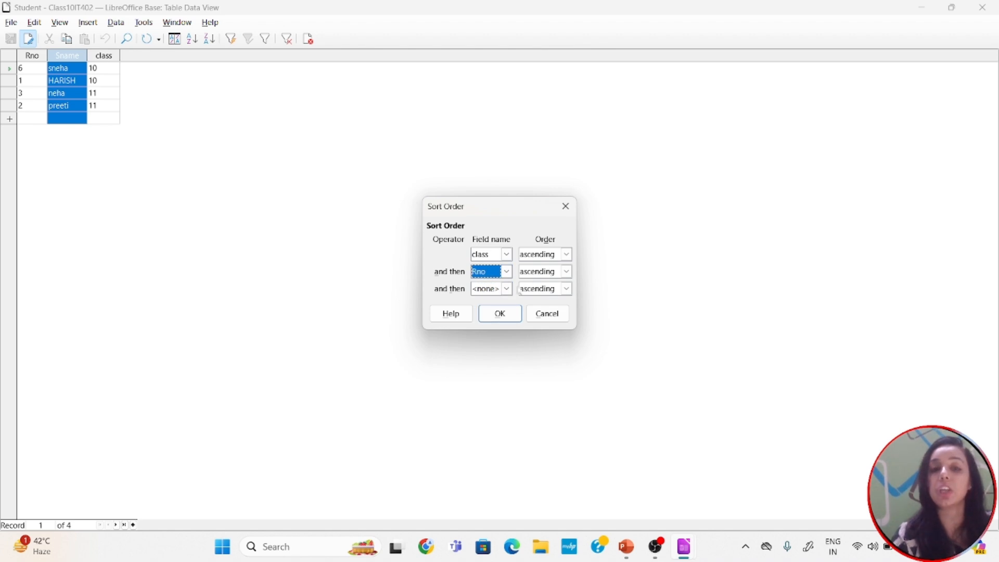
pyautogui.click(507, 289)
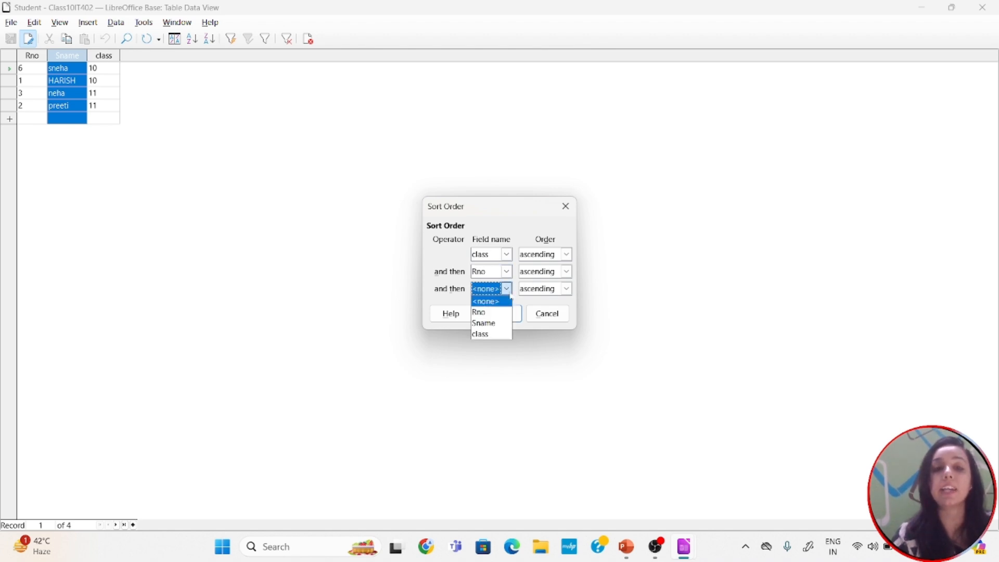
pyautogui.click(494, 323)
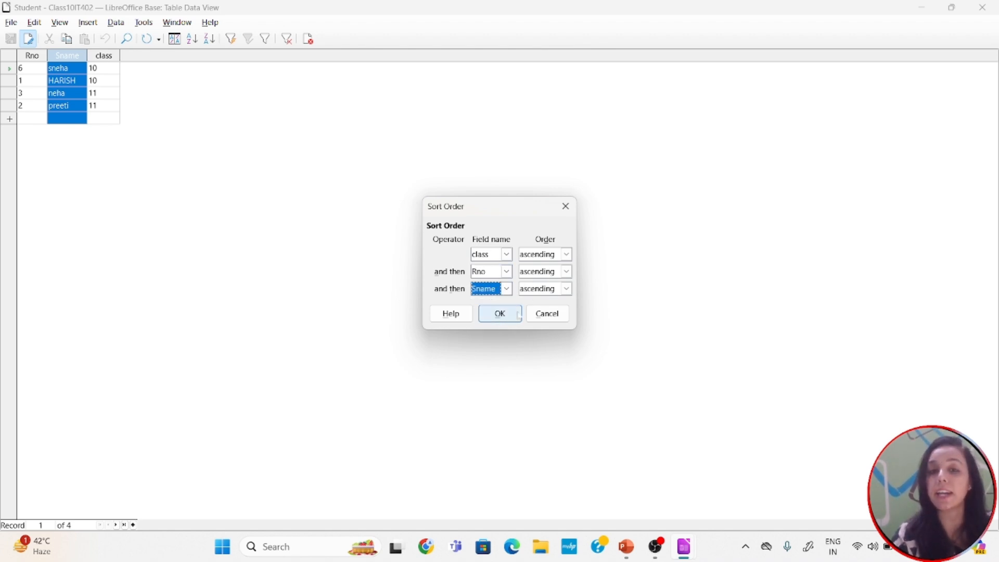
pyautogui.click(518, 315)
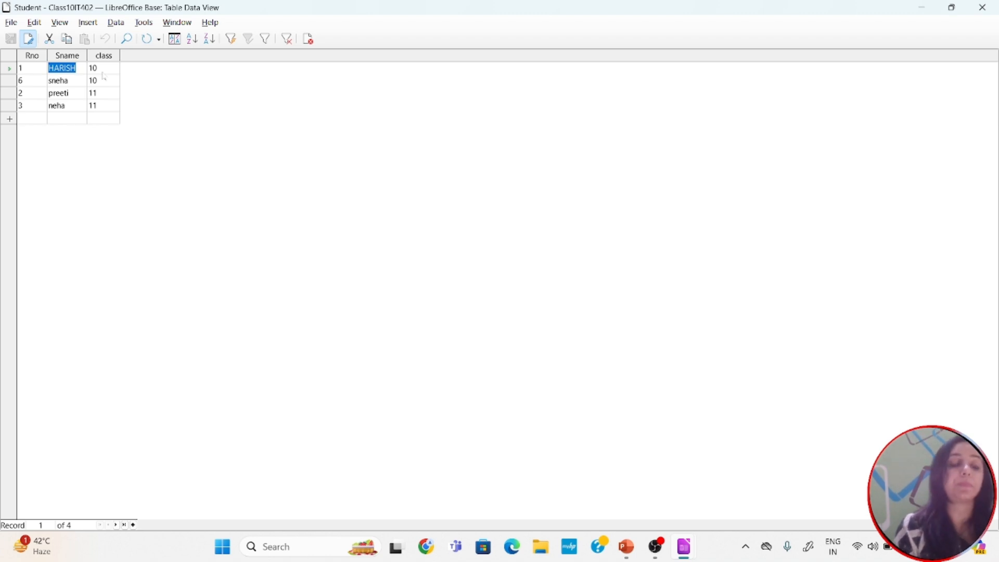
# - Switch to the PowerPoint slide show and advance to the slide on relationships between tables
pyautogui.click(32, 55)
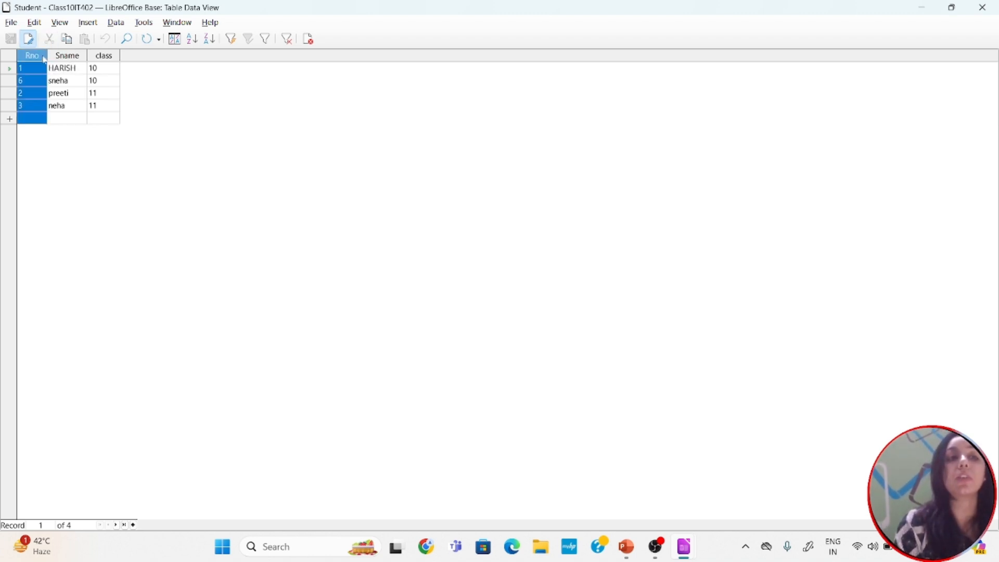
pyautogui.hotkey('alt', 'Tab')
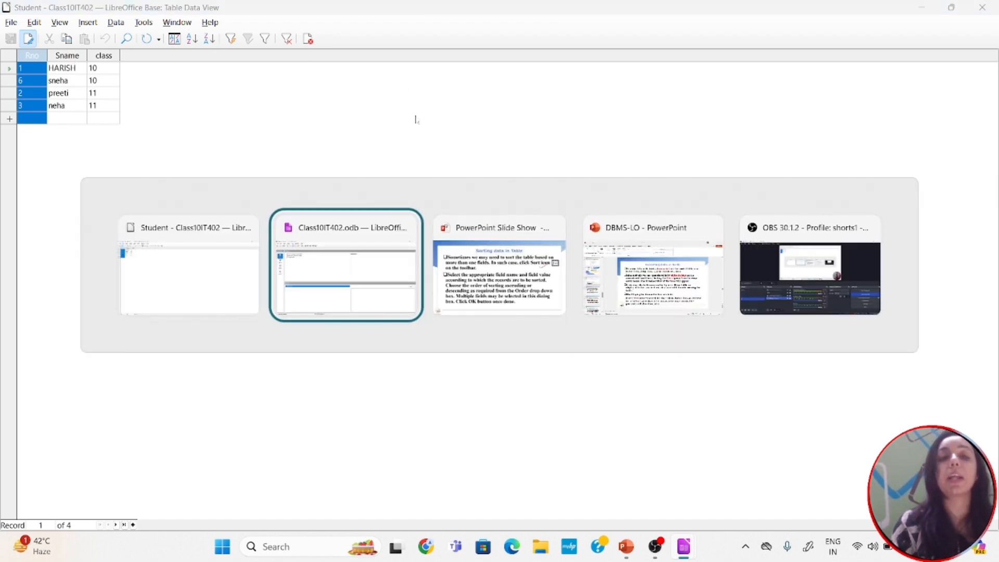
pyautogui.click(498, 285)
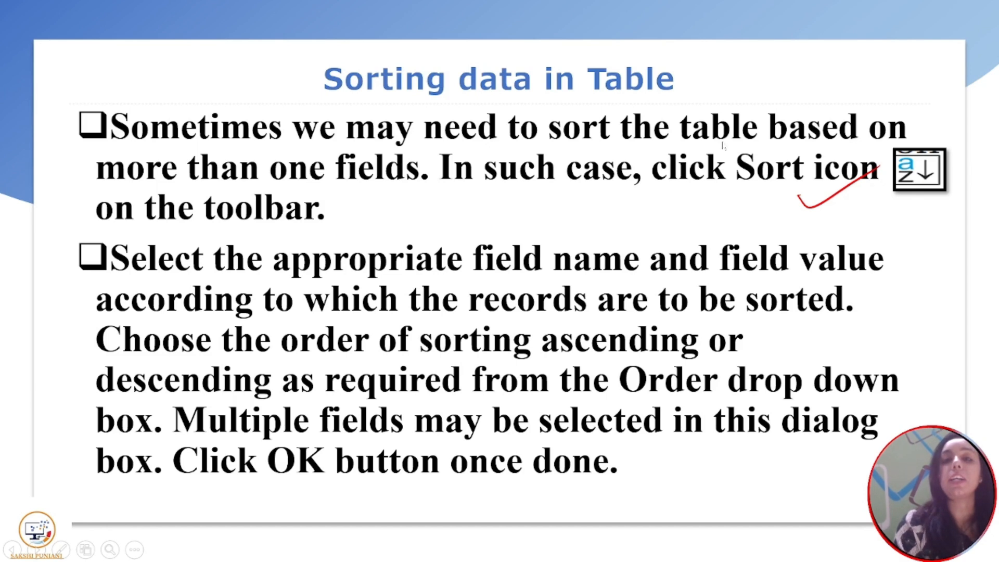
pyautogui.click(730, 191)
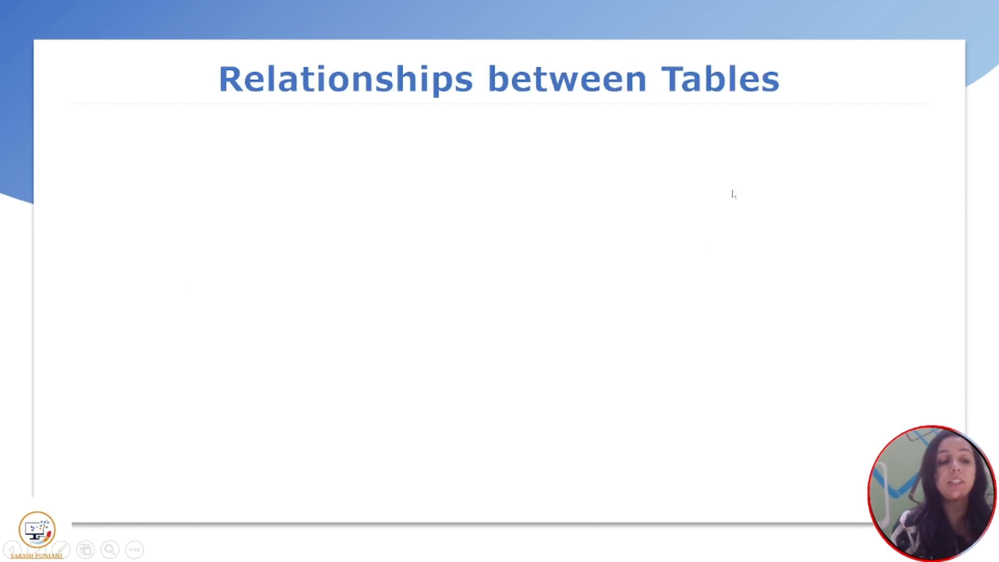
# - Switch to the Class10IT402 database in LibreOffice Base and open the Student table's data
pyautogui.hotkey('alt', 'Tab')
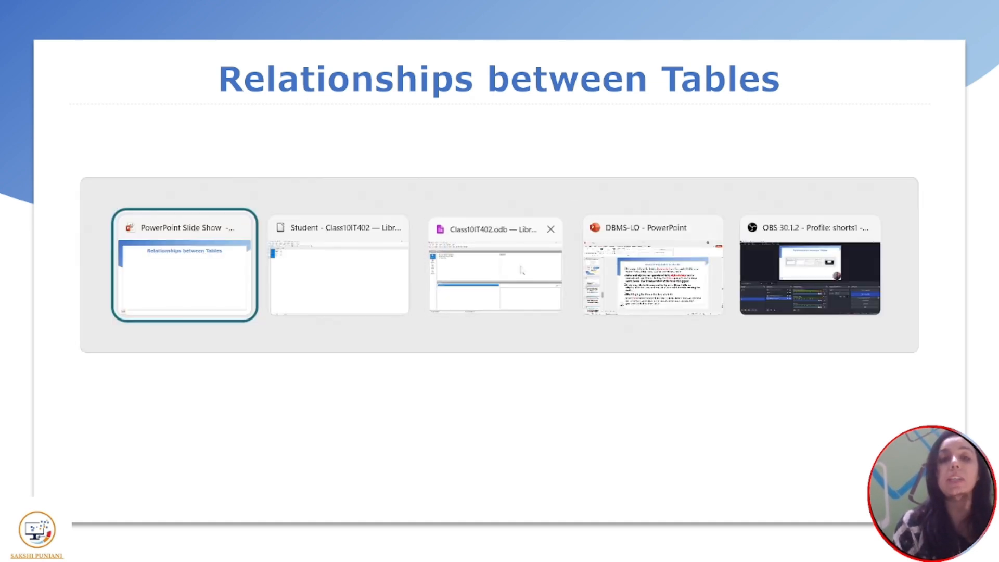
pyautogui.click(543, 267)
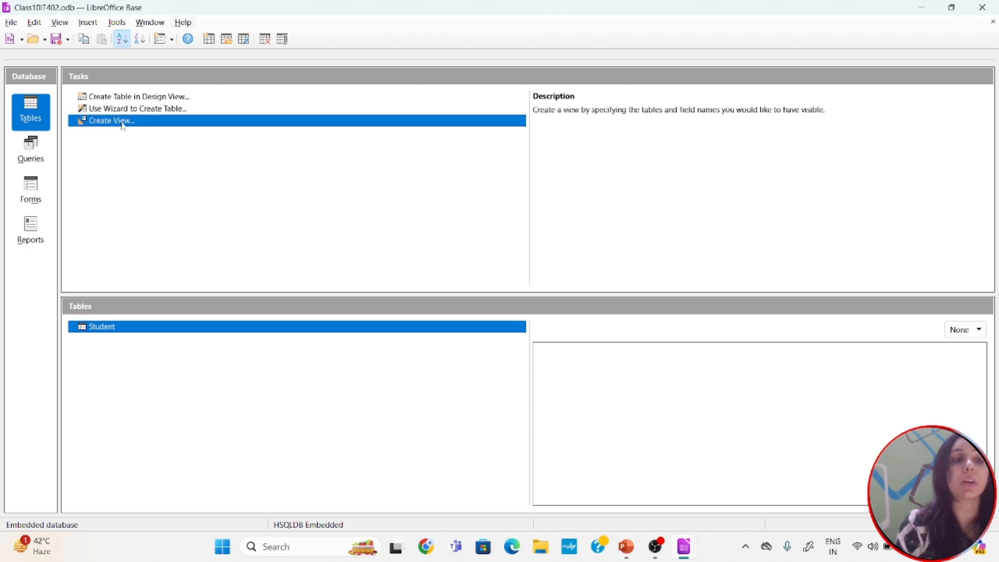
pyautogui.doubleClick(128, 331)
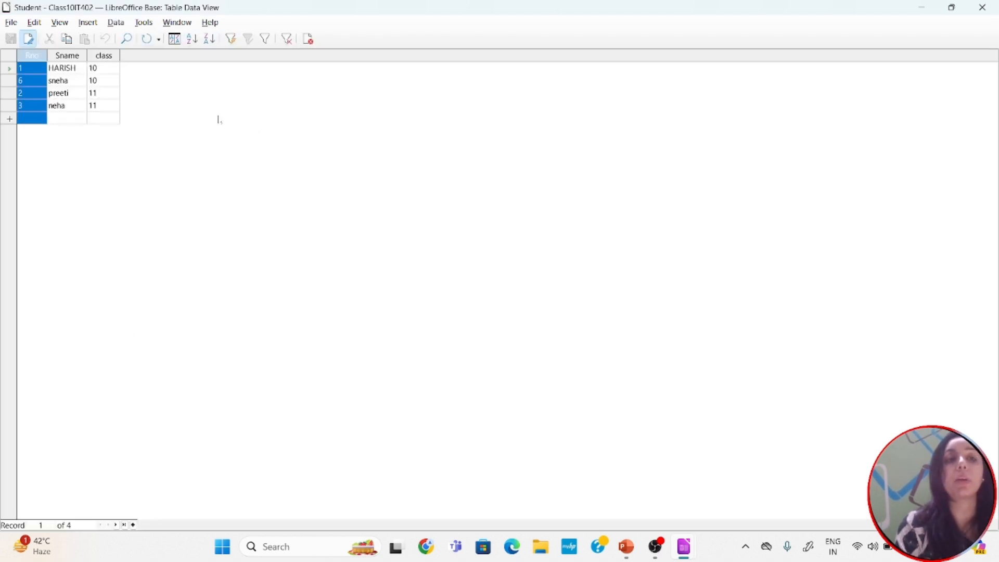
# - Review the Student table's multi-field sort settings, then close them unchanged along with the table data
pyautogui.click(69, 66)
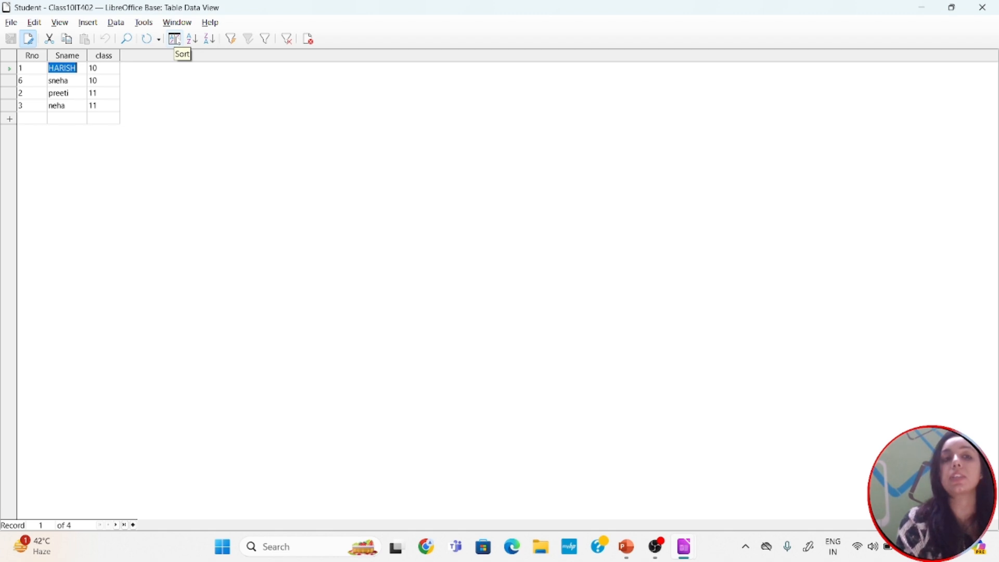
pyautogui.click(68, 57)
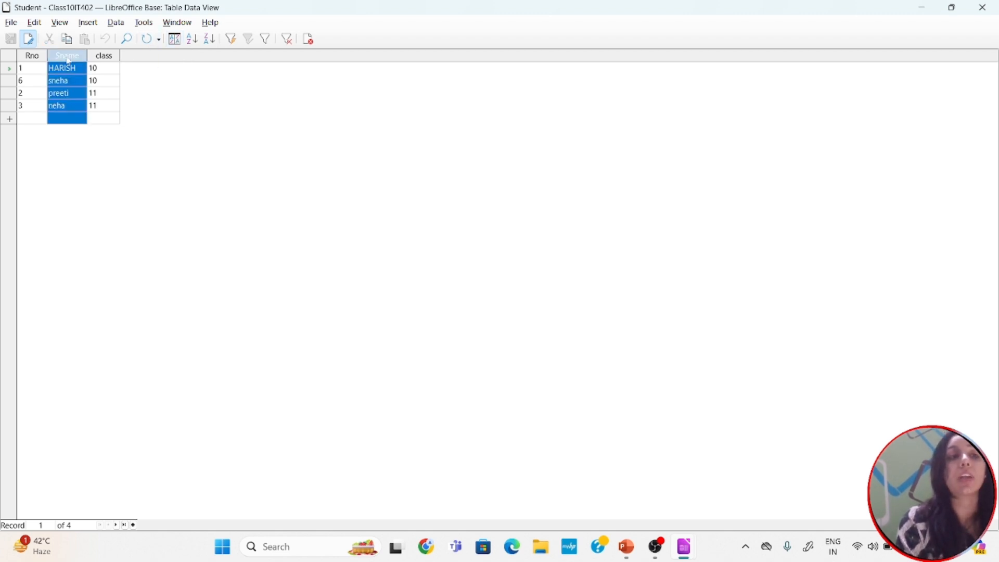
pyautogui.click(169, 44)
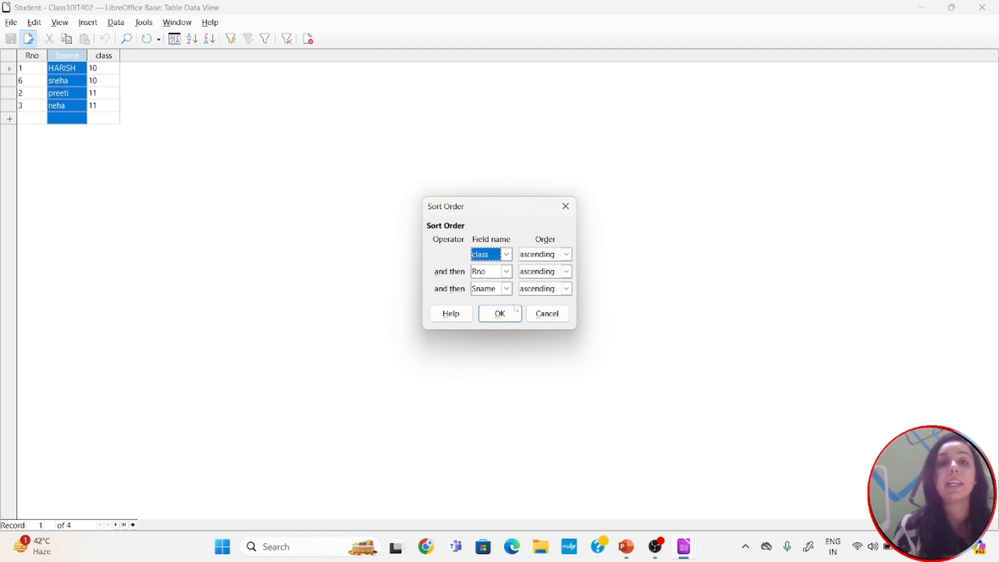
pyautogui.click(567, 255)
pyautogui.click(488, 216)
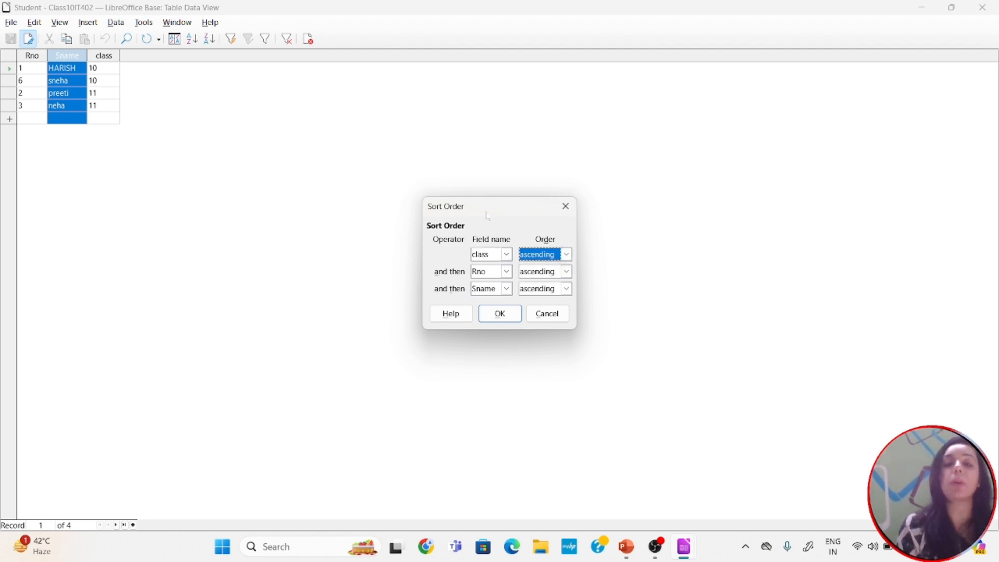
pyautogui.click(565, 206)
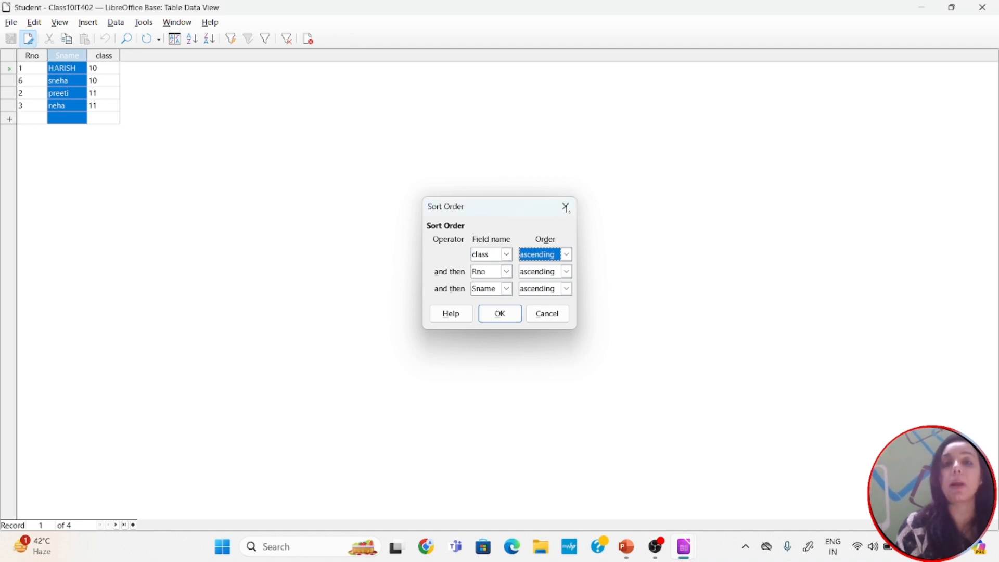
pyautogui.click(982, 7)
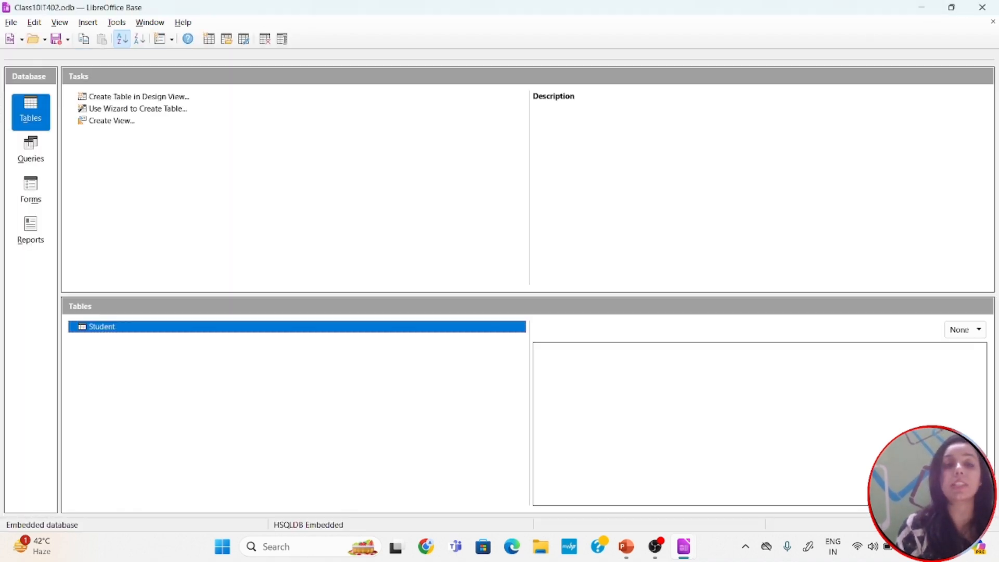
# - Switch to the PowerPoint slide show and reveal the first two points on relationships between tables
pyautogui.hotkey('alt', 'Tab')
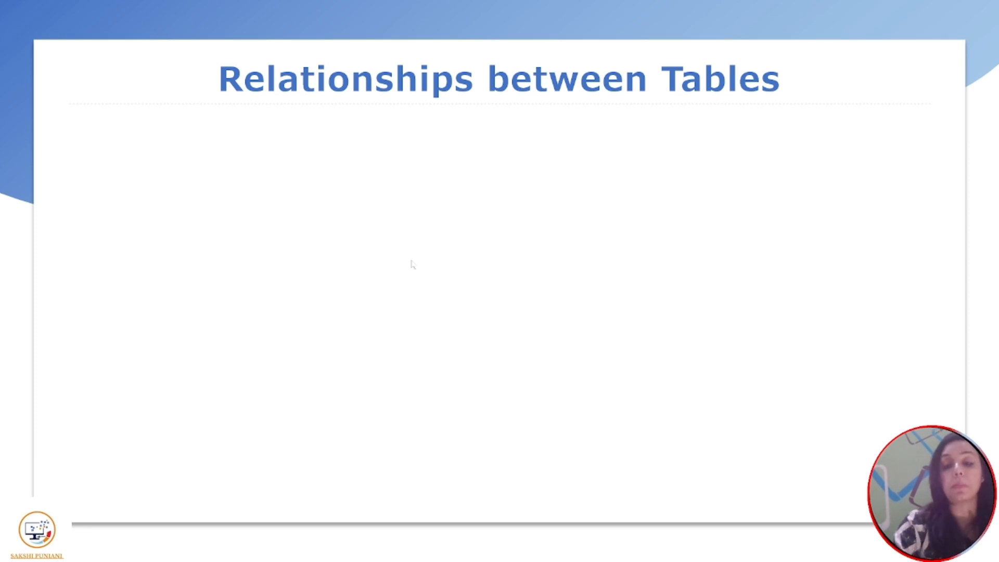
pyautogui.click(410, 260)
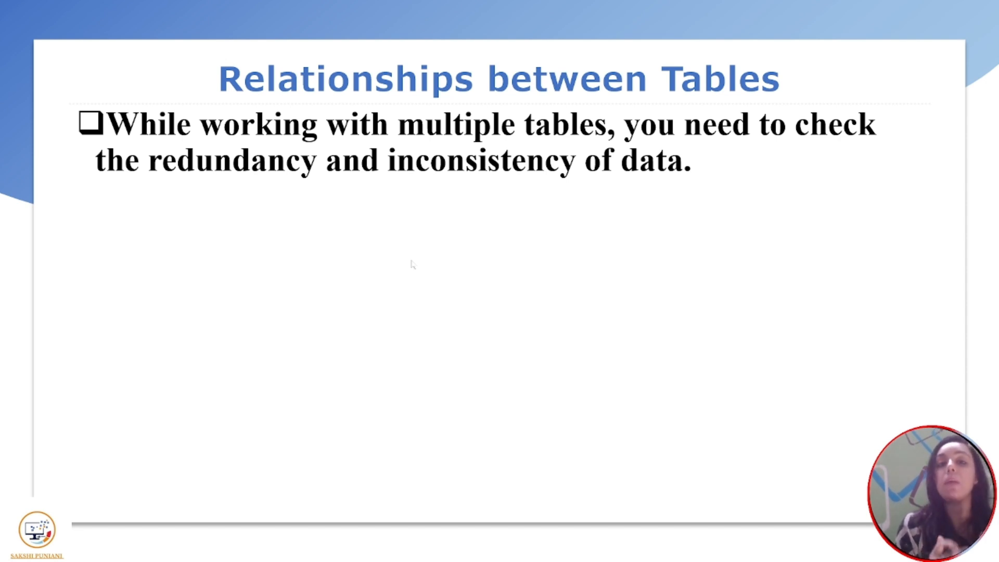
pyautogui.press('Right')
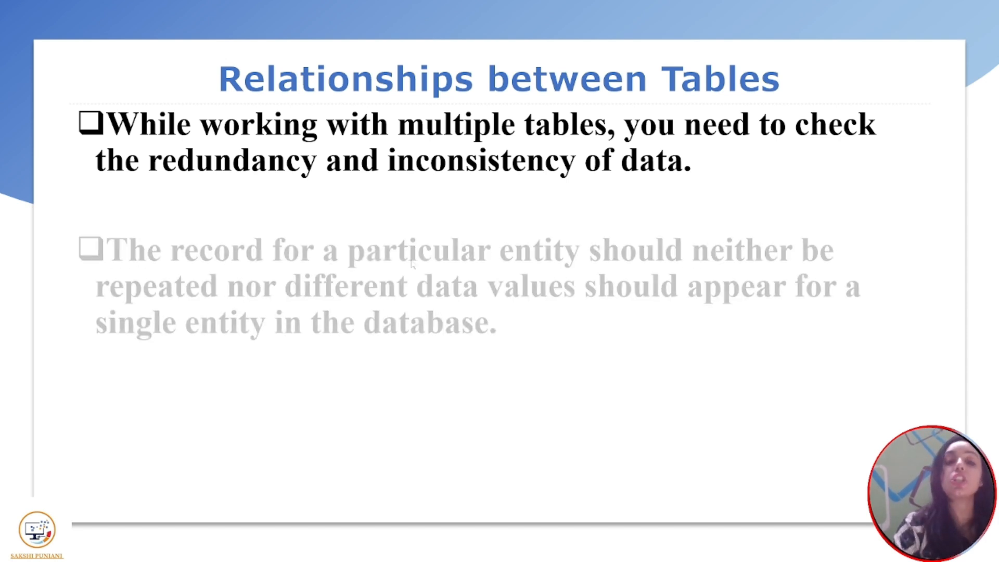
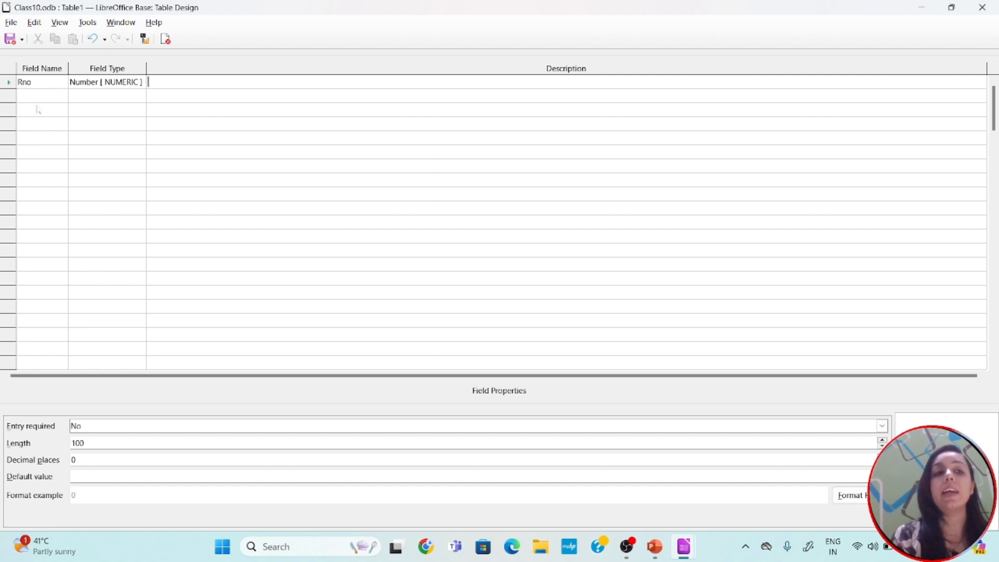
pyautogui.write('Sname')
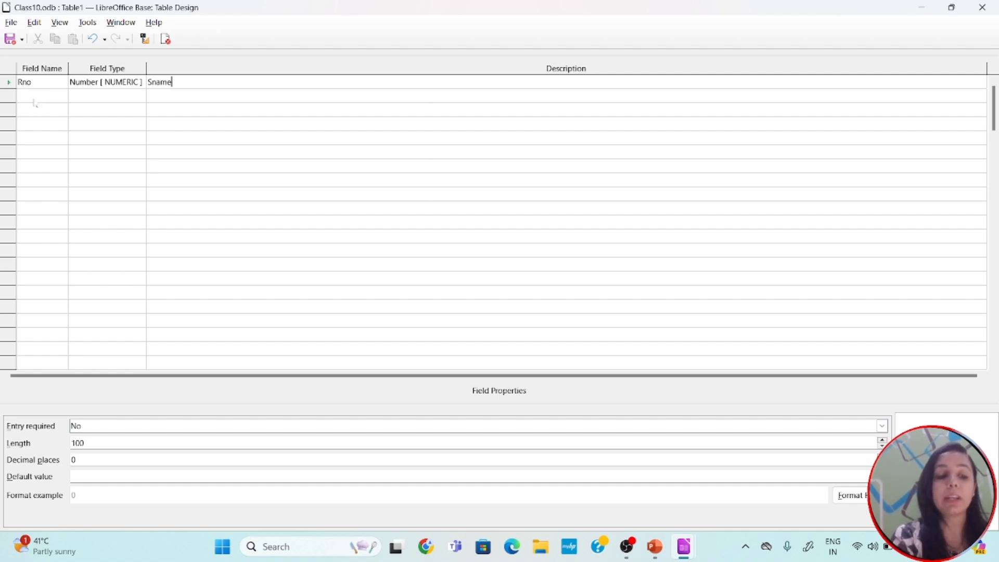
pyautogui.press('Return')
pyautogui.click(186, 85)
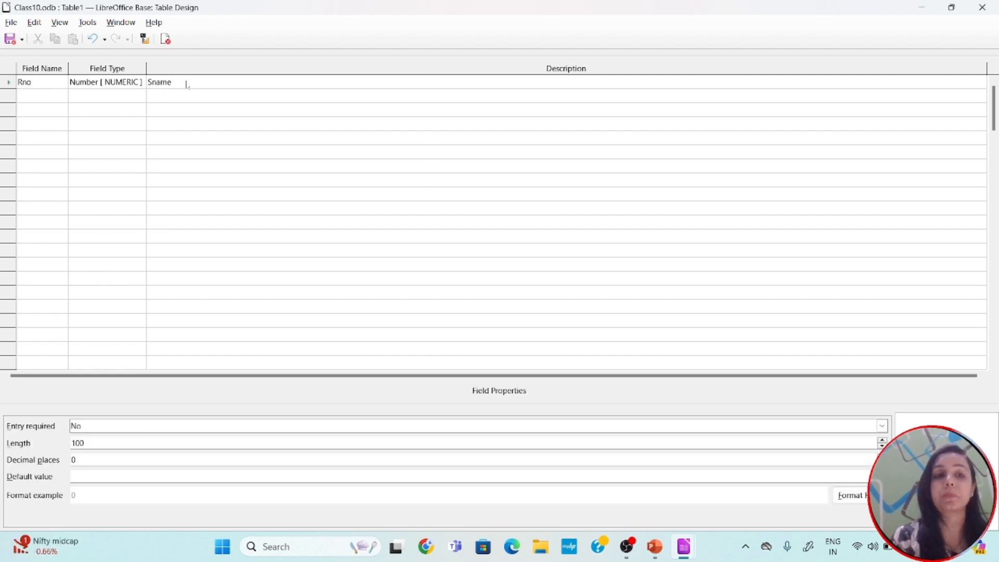
pyautogui.press('Home')
pyautogui.press('Delete')
pyautogui.press('Delete')
pyautogui.press('Delete')
pyautogui.press('Delete')
pyautogui.press('Delete')
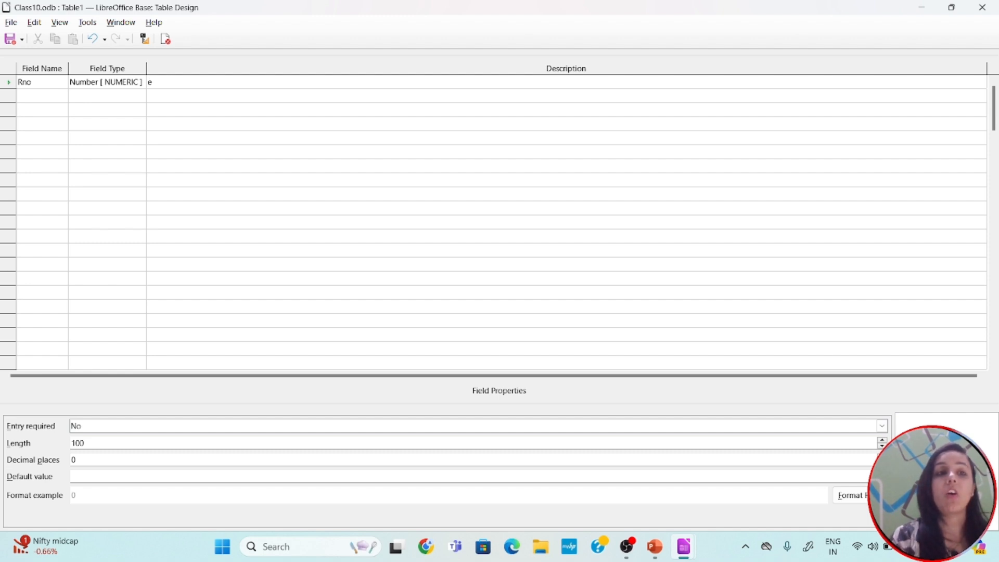
# - Add a Text [ VARCHAR ] field named Sname below Rno in the table design
pyautogui.click(59, 97)
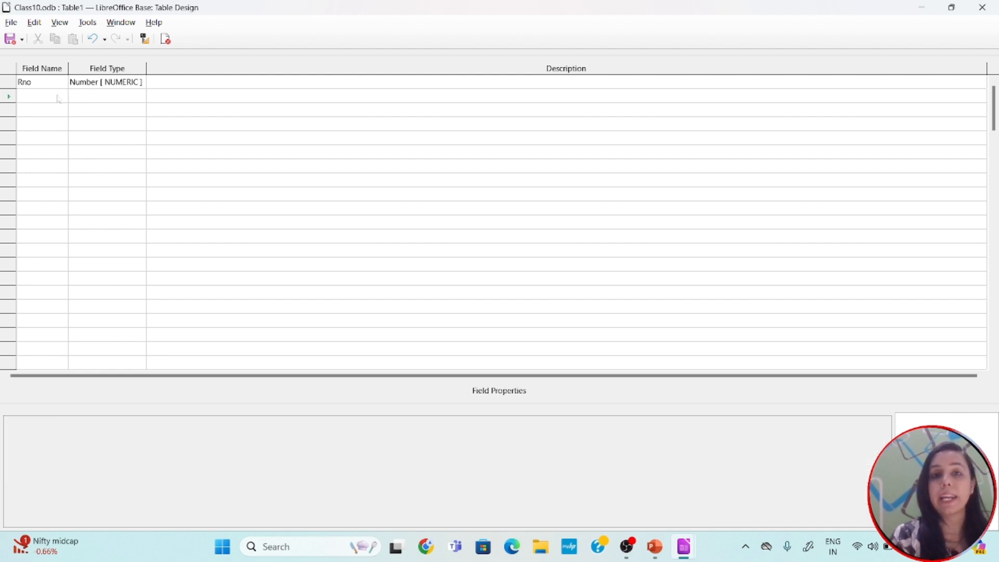
pyautogui.write('Sna')
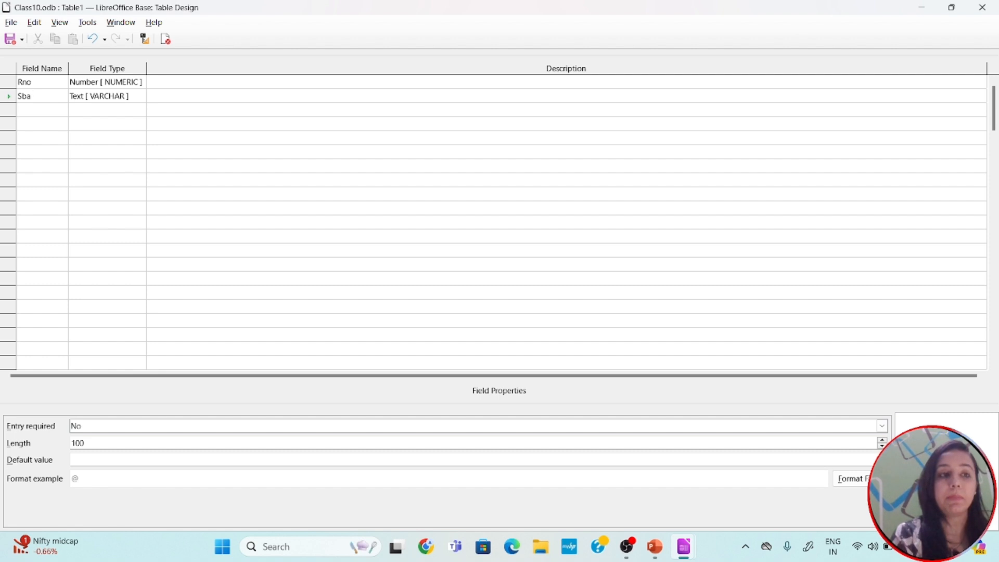
pyautogui.press('BackSpace')
pyautogui.press('BackSpace')
pyautogui.write('name')
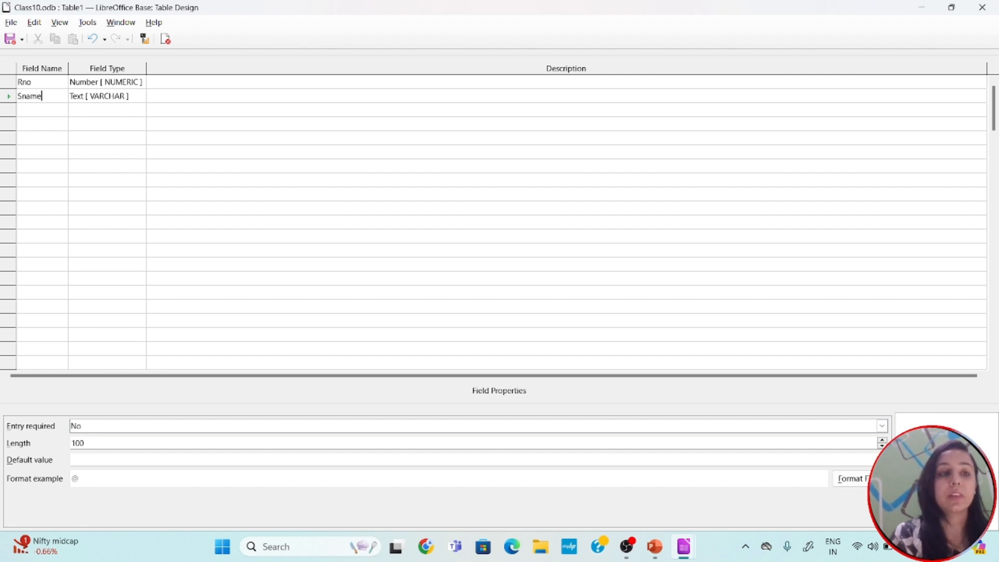
# - Add a field named Class with the type Number [ NUMERIC ] below Sname
pyautogui.click(49, 112)
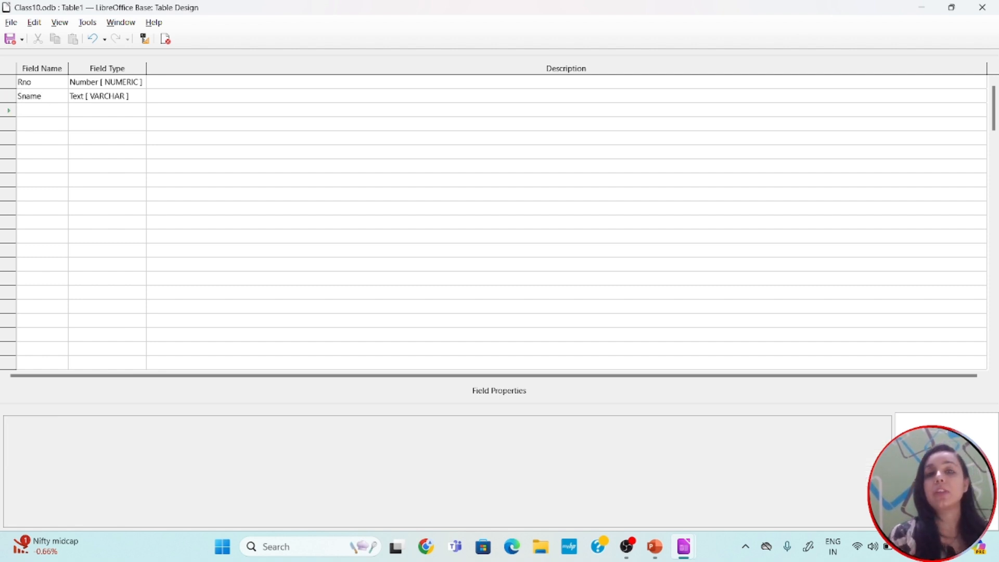
pyautogui.write('Class')
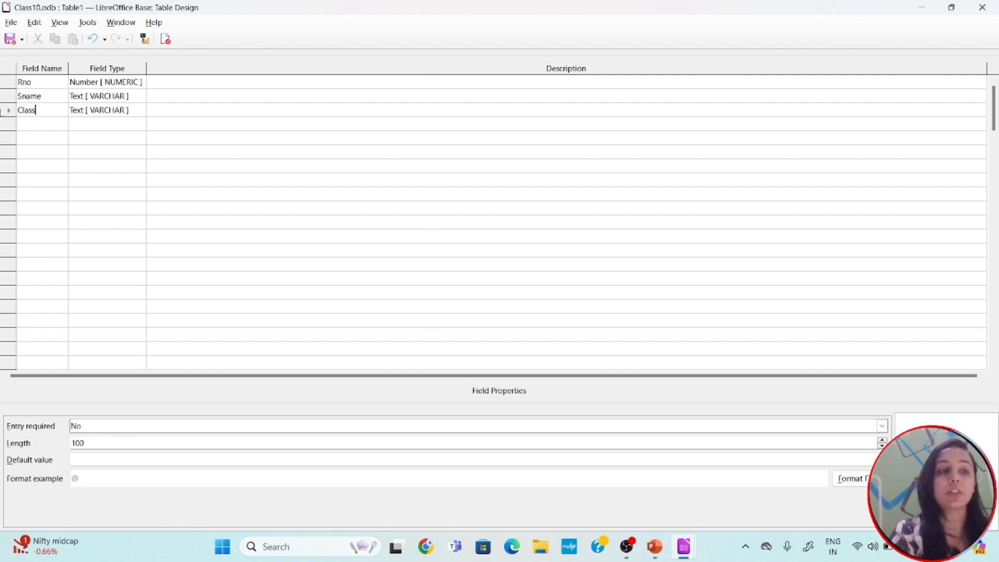
pyautogui.press('Tab')
pyautogui.press('n')
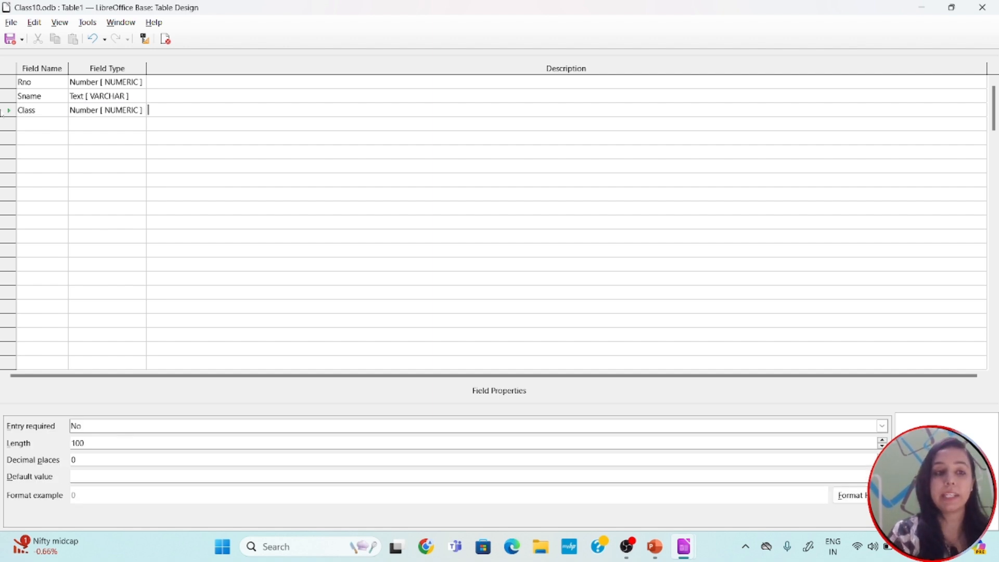
# - Make Rno the primary key, then save the table as Student and close its design
pyautogui.click(8, 83)
pyautogui.rightClick(8, 82)
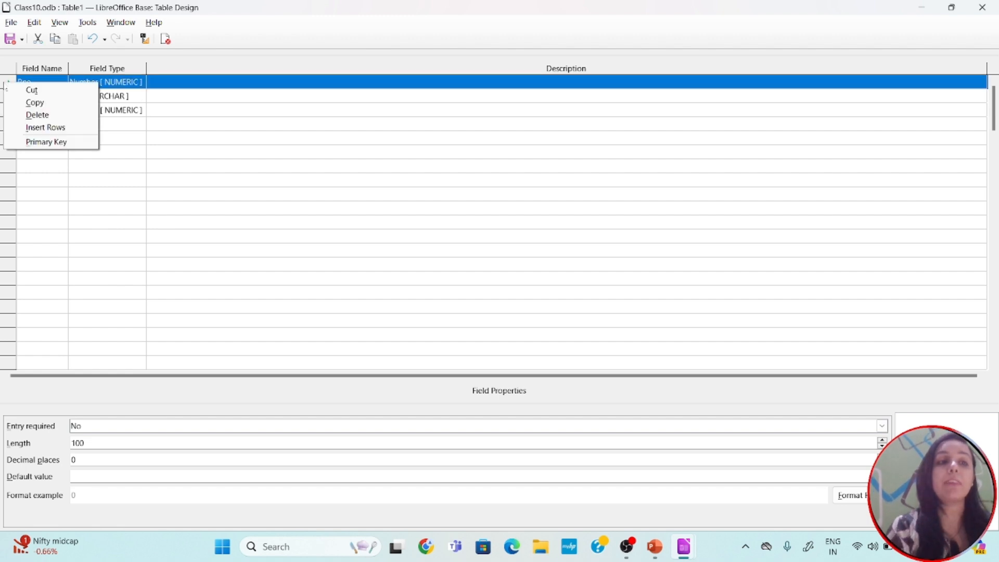
pyautogui.click(30, 142)
pyautogui.click(7, 44)
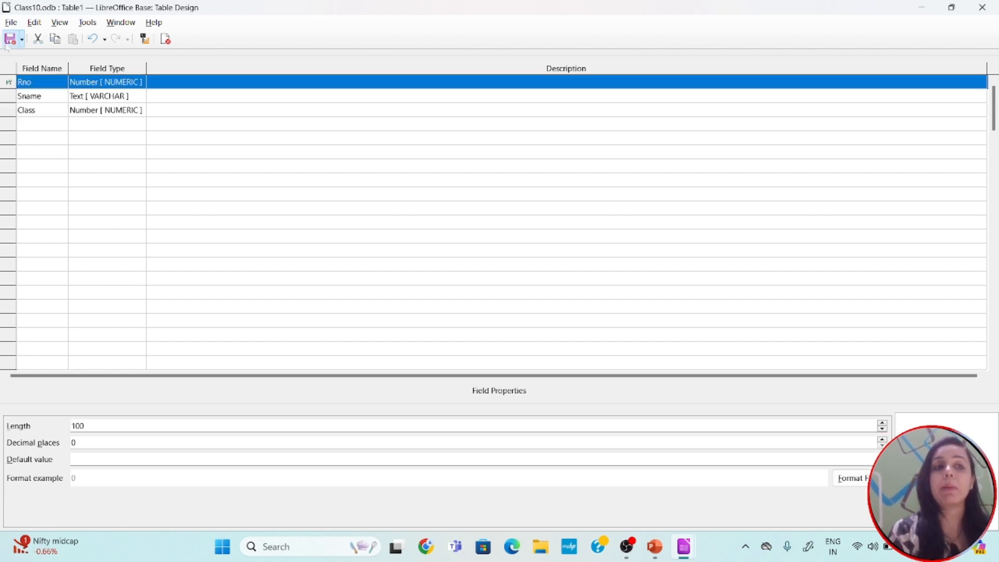
pyautogui.write('Student')
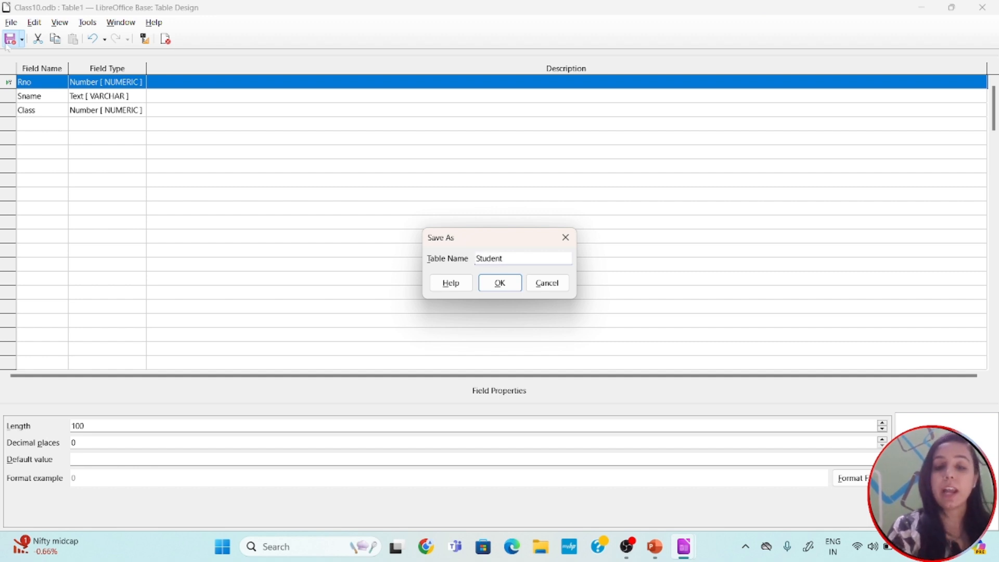
pyautogui.press('Return')
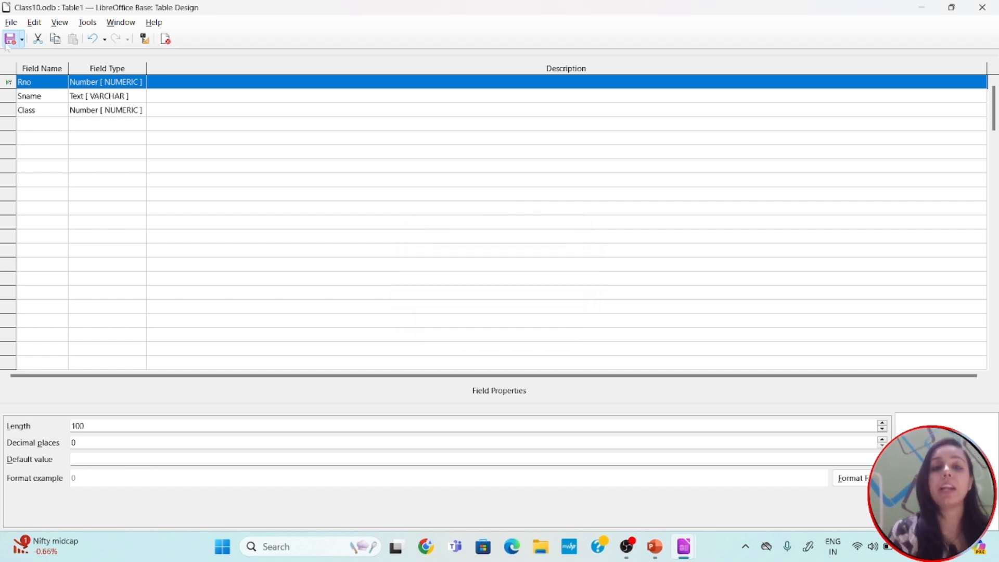
pyautogui.click(981, 10)
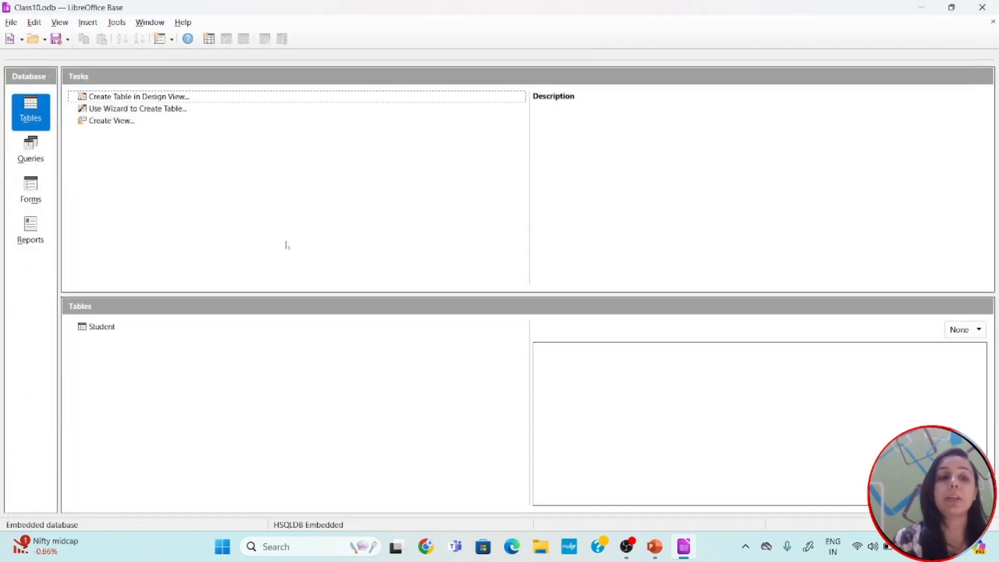
# - Open the Student table's data to check its columns, then close it
pyautogui.click(98, 332)
pyautogui.doubleClick(98, 331)
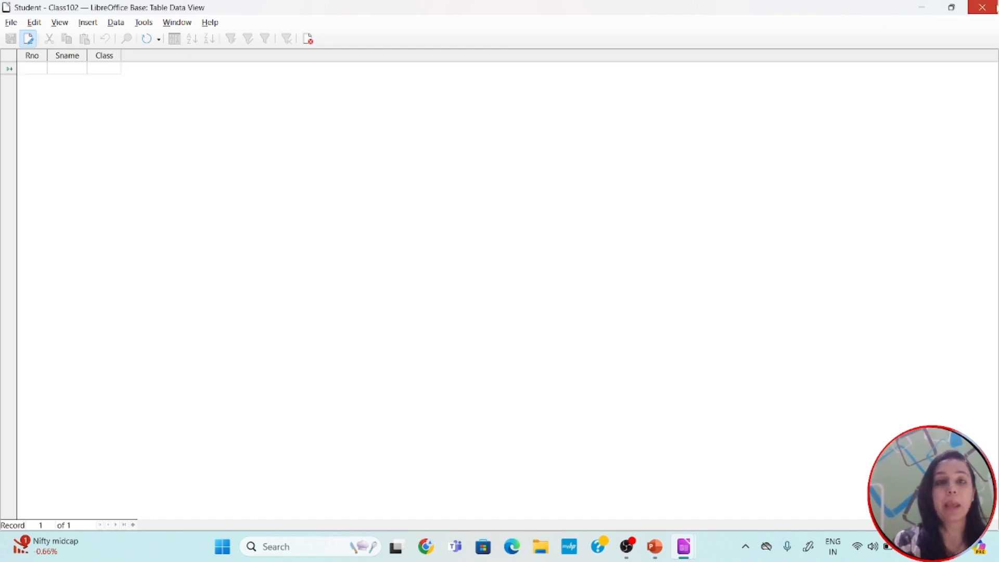
pyautogui.click(981, 7)
# - Start another table in Design View with a first field named LoginId of type Number [ NUMERIC ]
pyautogui.click(150, 96)
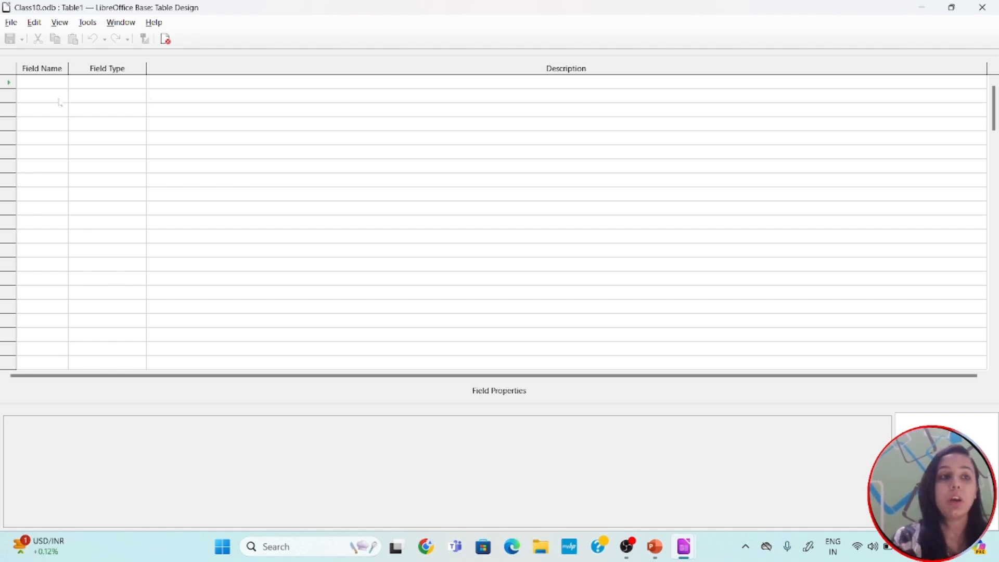
pyautogui.click(19, 82)
pyautogui.write('Lo')
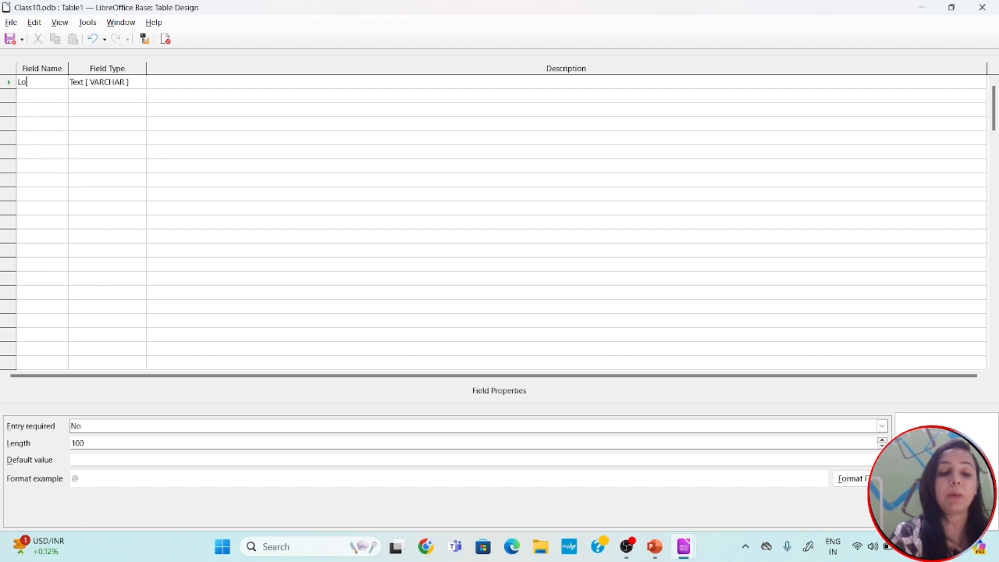
pyautogui.write('ginId')
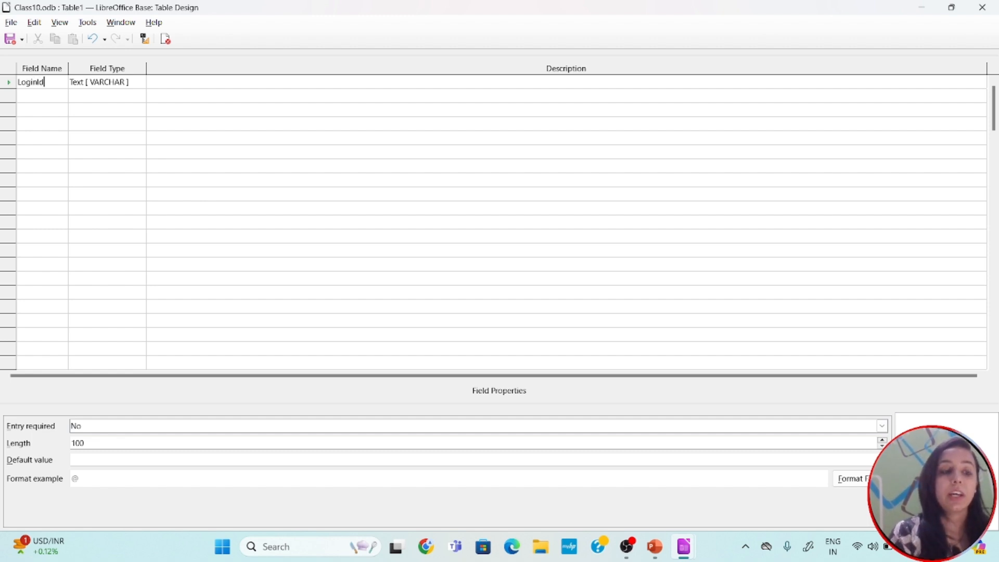
pyautogui.click(112, 82)
pyautogui.press('n')
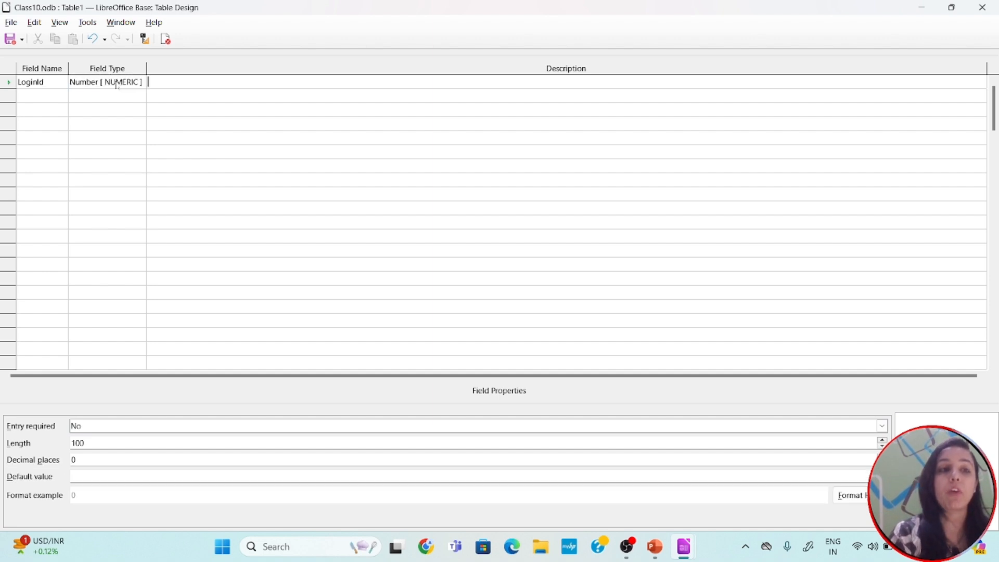
# - Add a Number [ NUMERIC ] field named Rno below LoginId
pyautogui.click(58, 97)
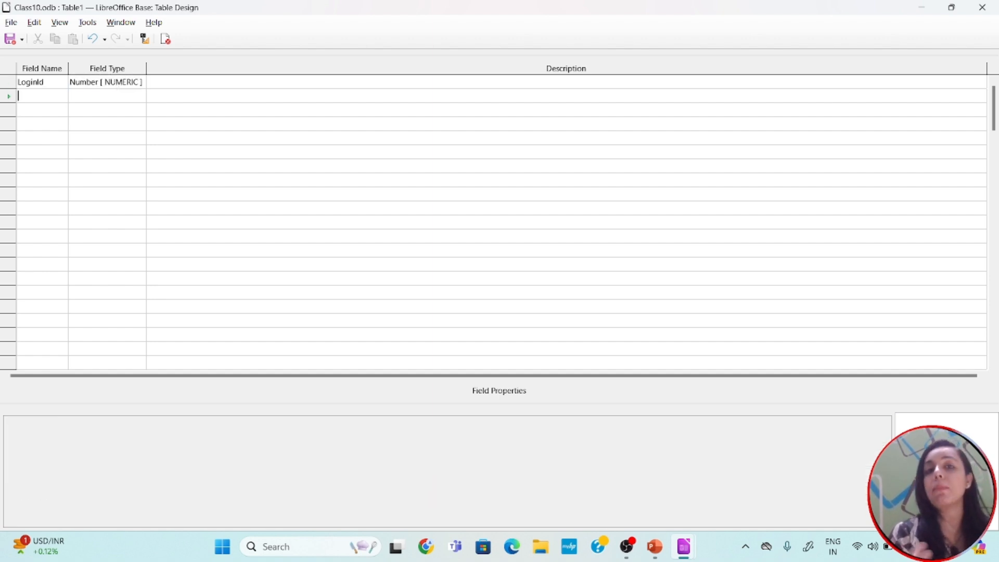
pyautogui.write('Rno')
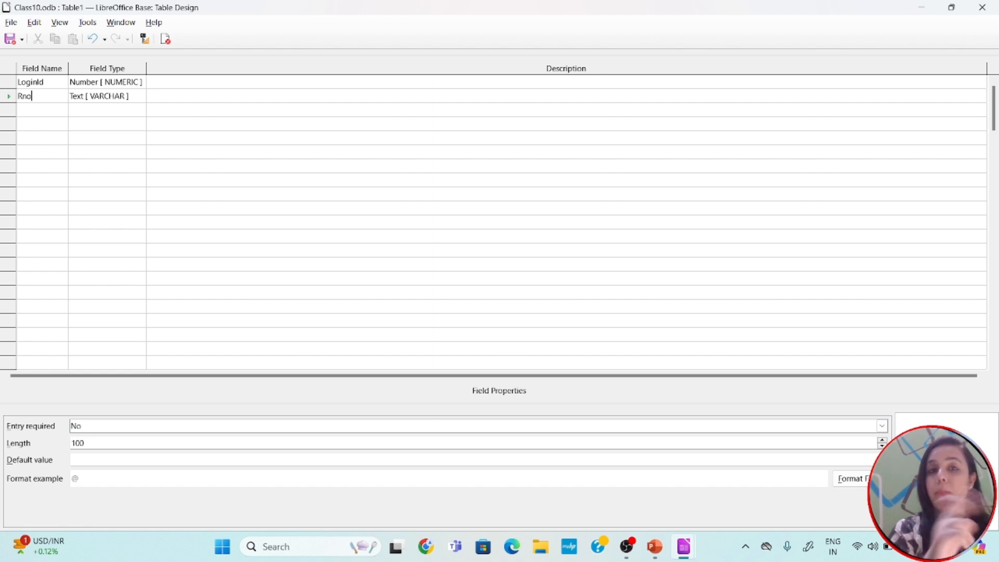
pyautogui.click(107, 104)
pyautogui.press('n')
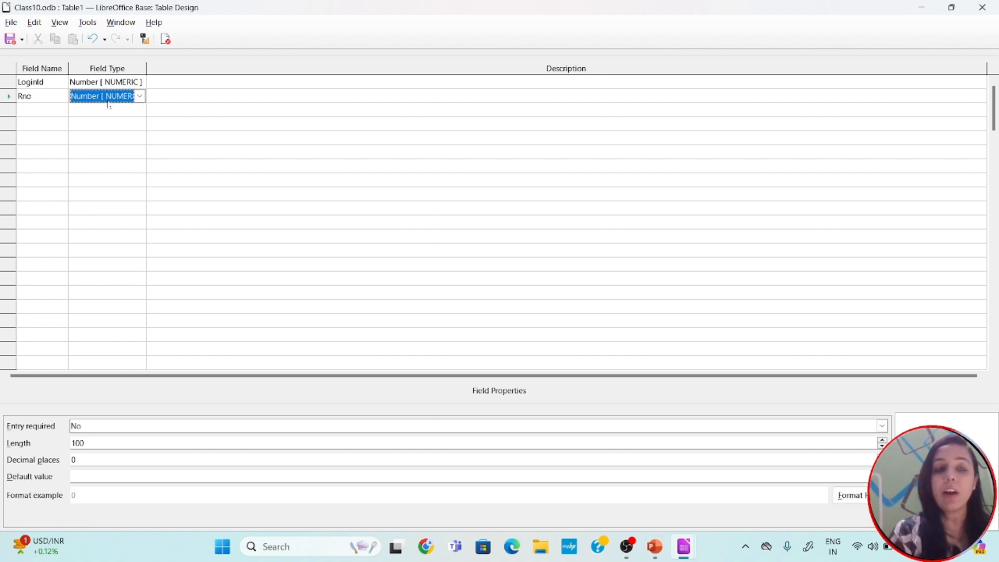
pyautogui.press('Tab')
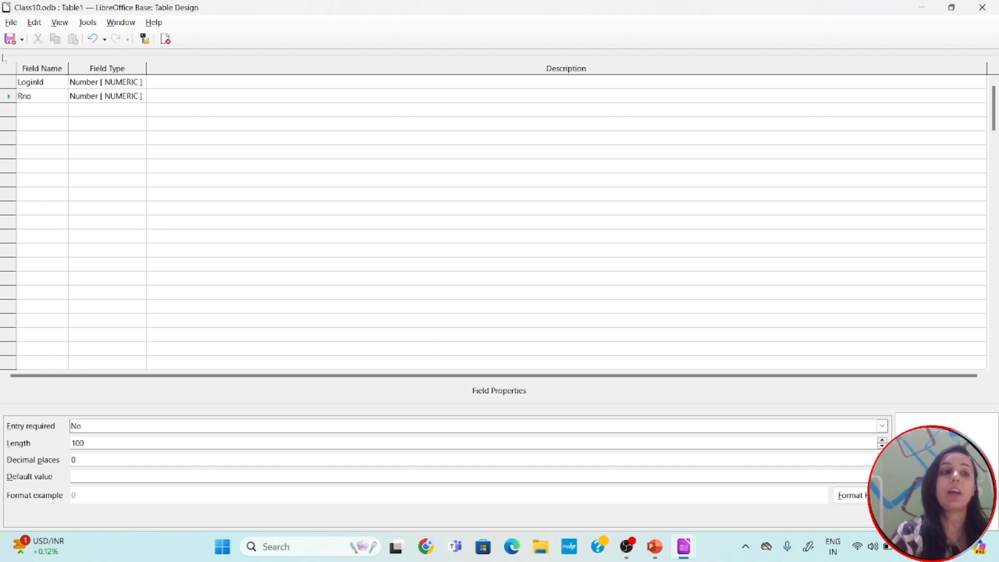
# - Make LoginId the primary key, then save the table as login and close its design
pyautogui.click(8, 82)
pyautogui.rightClick(9, 82)
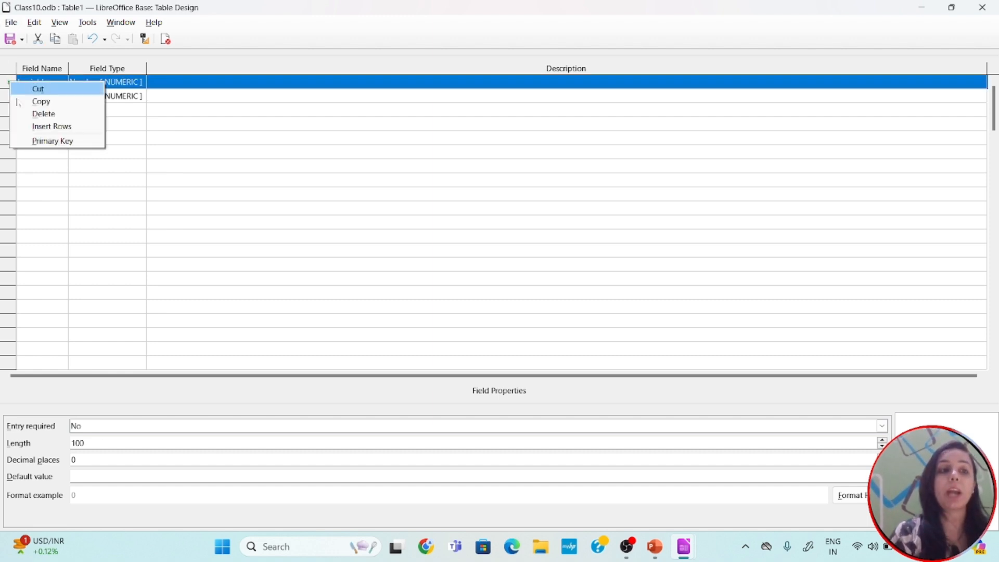
pyautogui.click(34, 141)
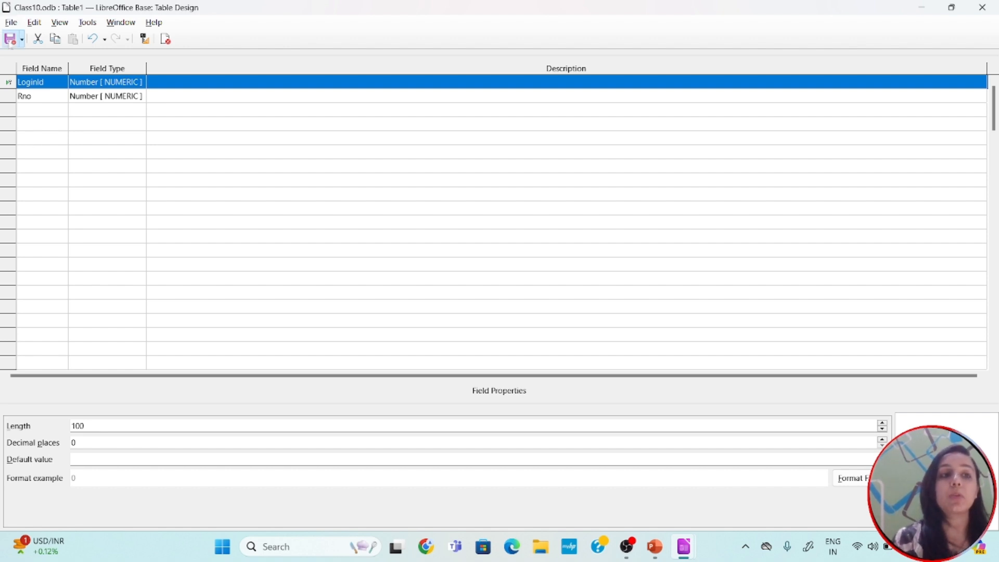
pyautogui.click(9, 39)
pyautogui.press('BackSpace')
pyautogui.write('lo')
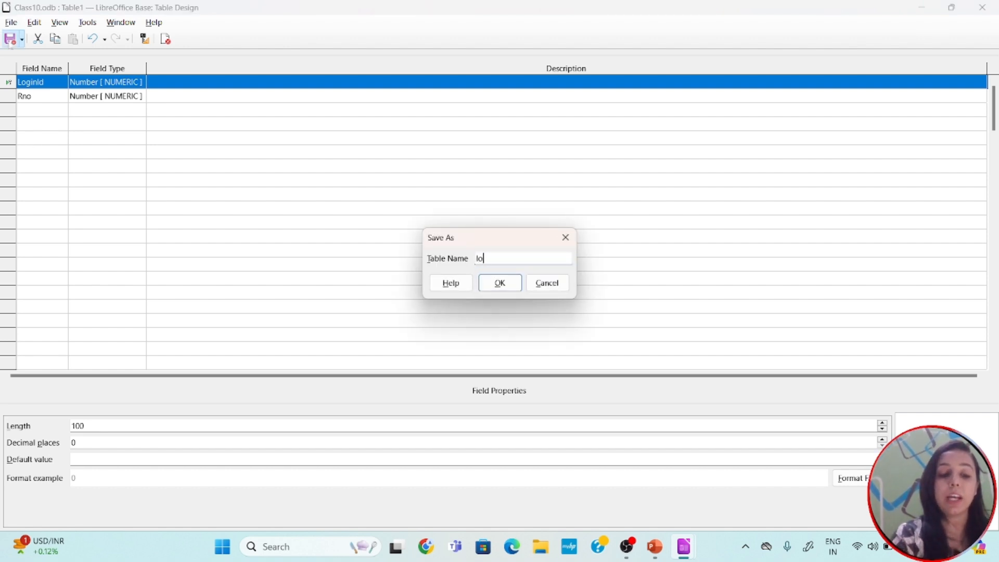
pyautogui.write('gin')
pyautogui.press('Return')
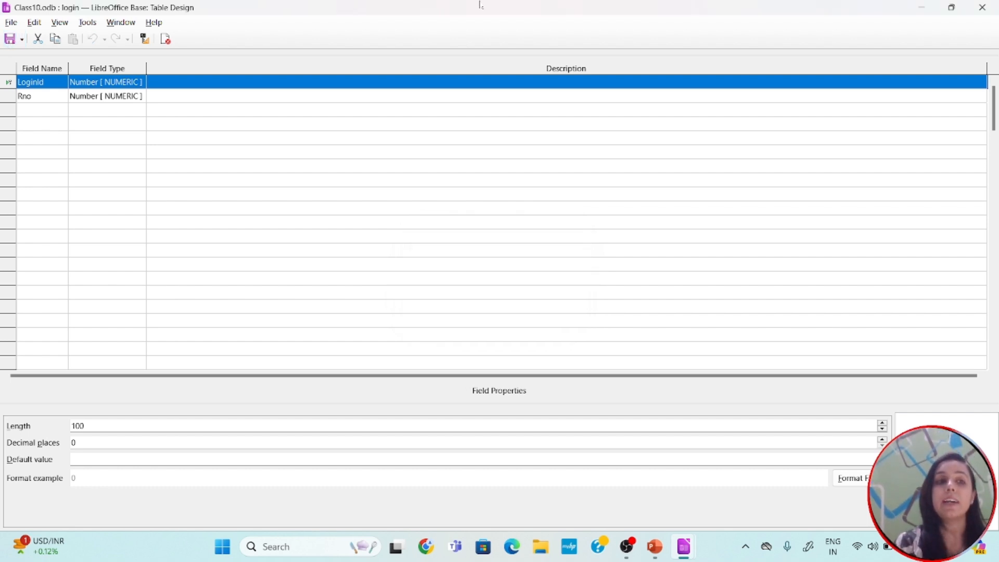
pyautogui.click(982, 7)
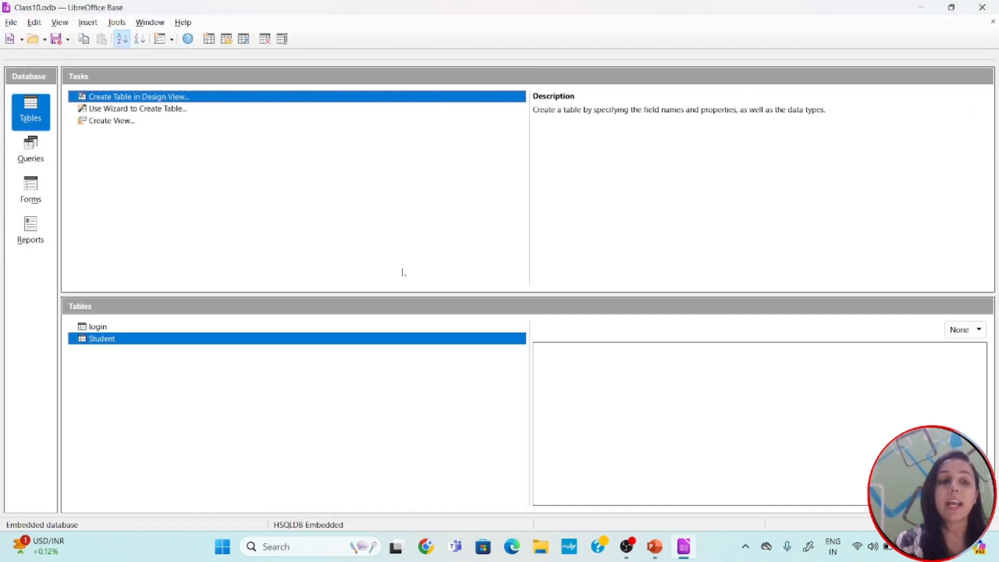
# - Open the login table's data to check its columns, then close it
pyautogui.click(99, 329)
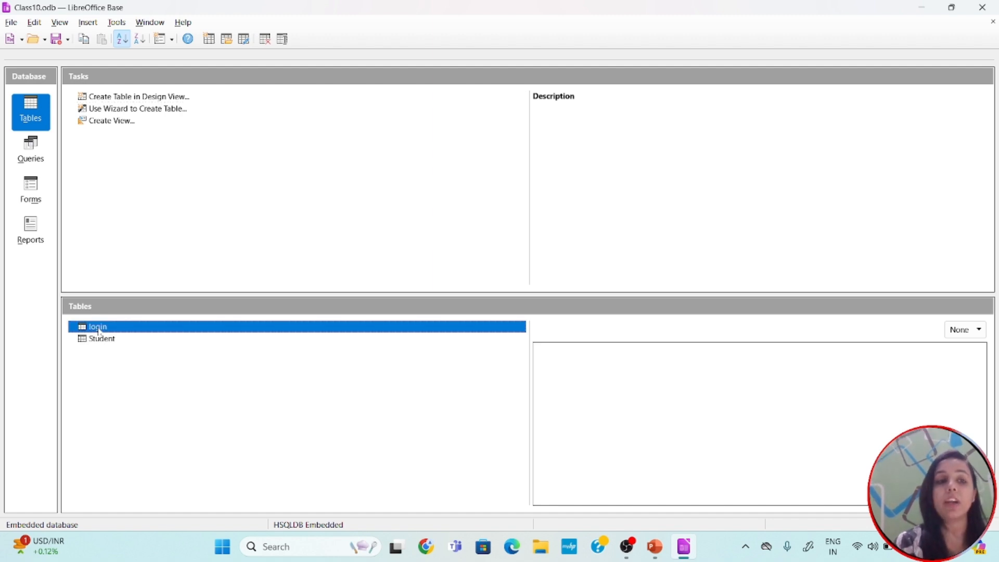
pyautogui.doubleClick(98, 328)
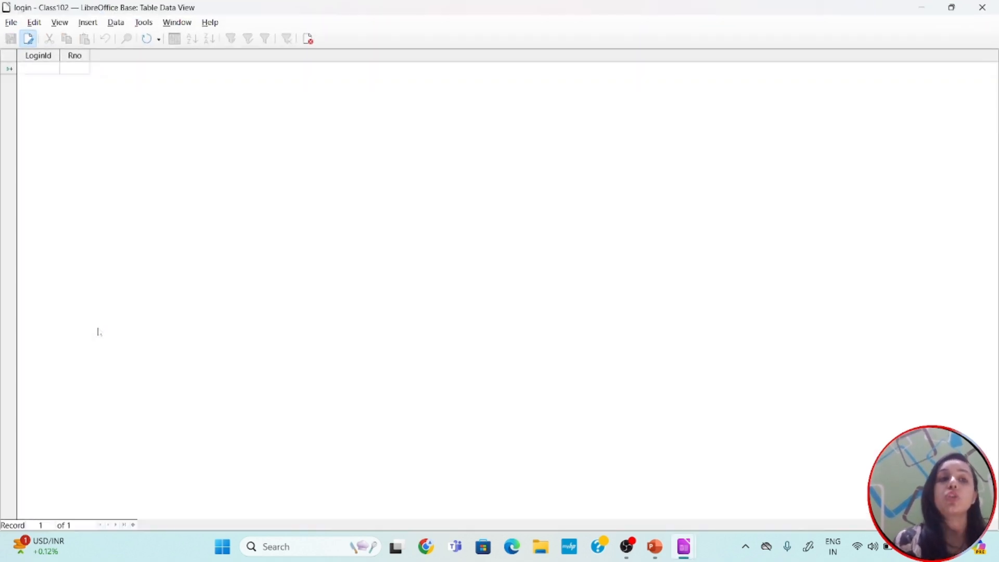
pyautogui.click(981, 7)
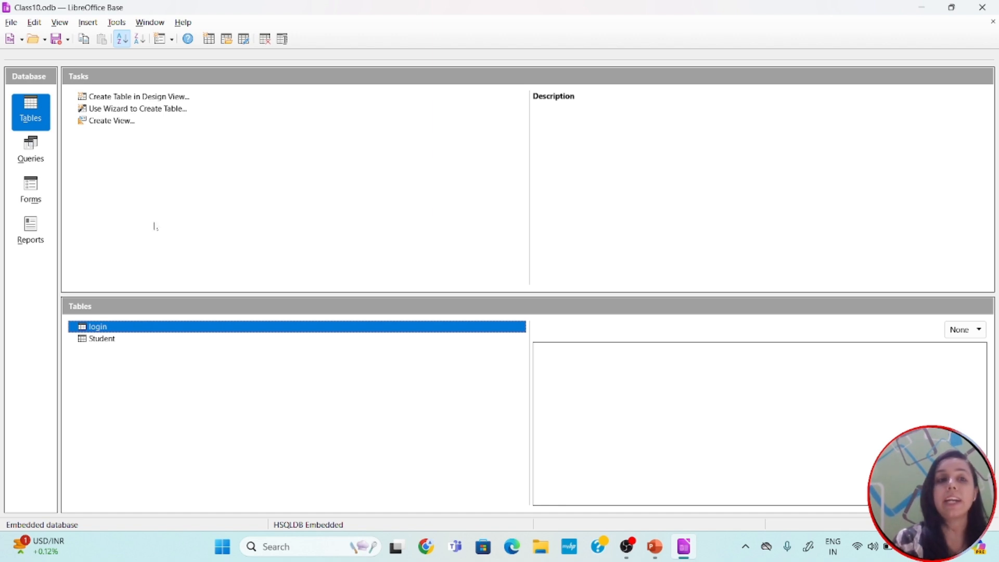
# - Open the Relationships design and add the Student and login tables to it
pyautogui.click(117, 22)
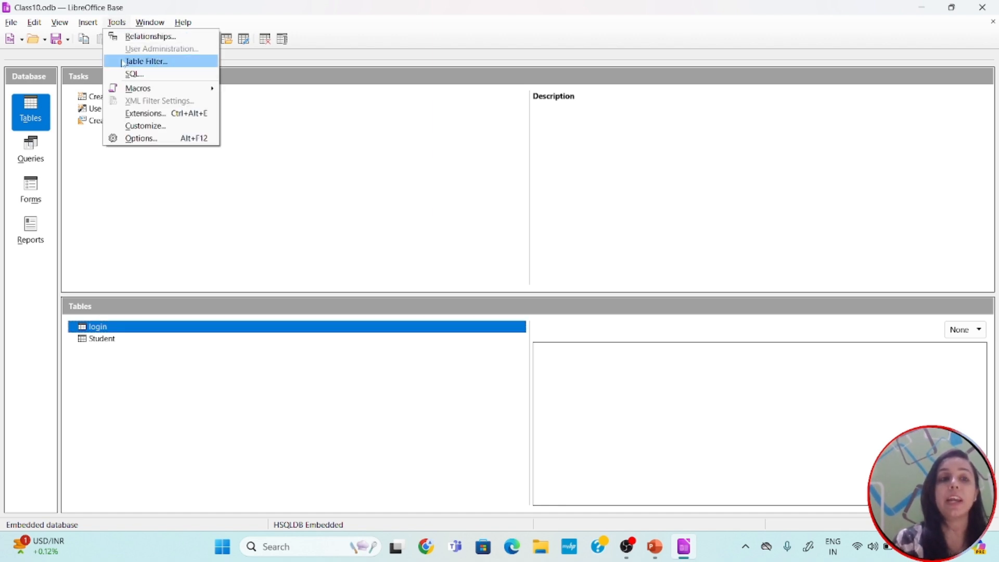
pyautogui.click(134, 41)
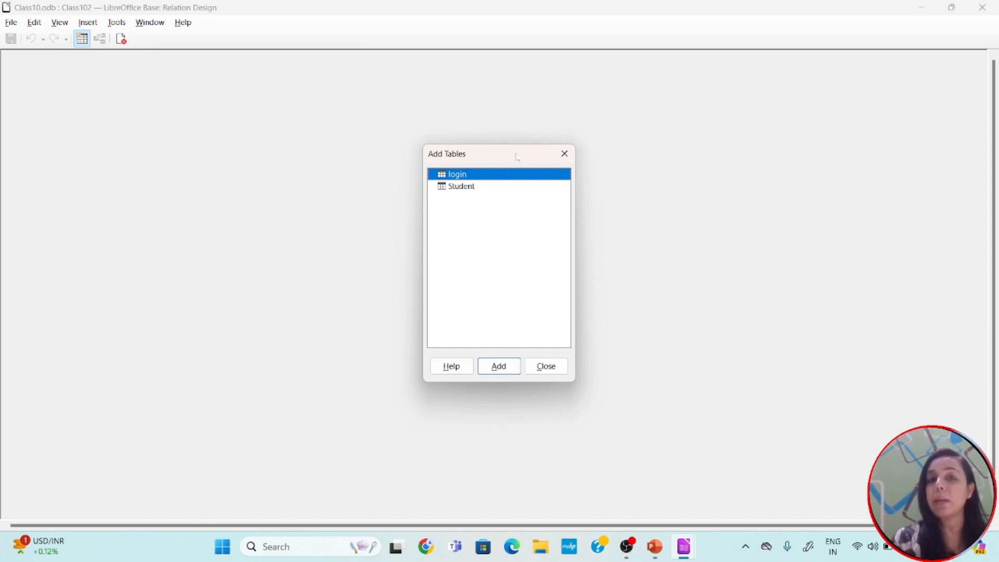
pyautogui.doubleClick(460, 189)
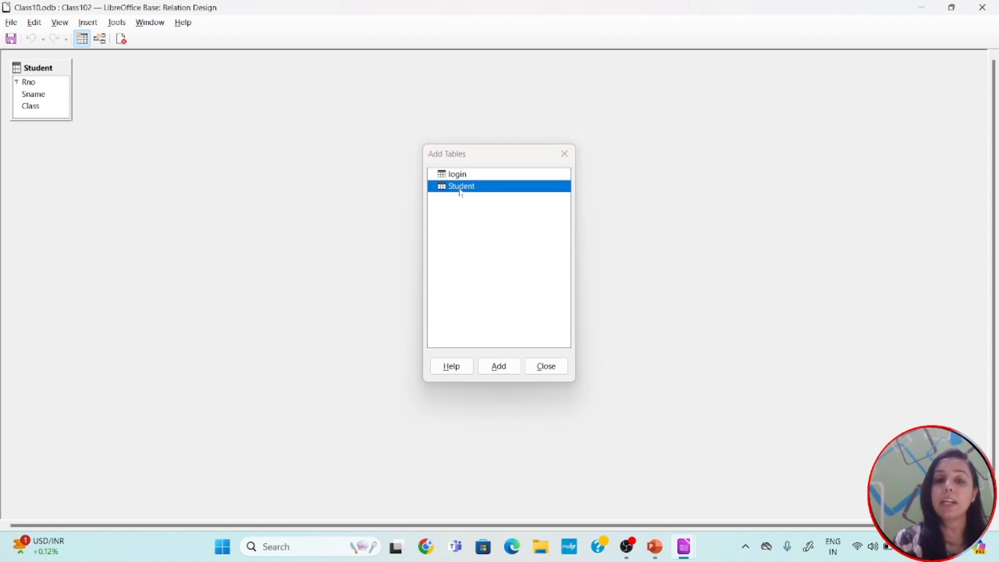
pyautogui.click(458, 175)
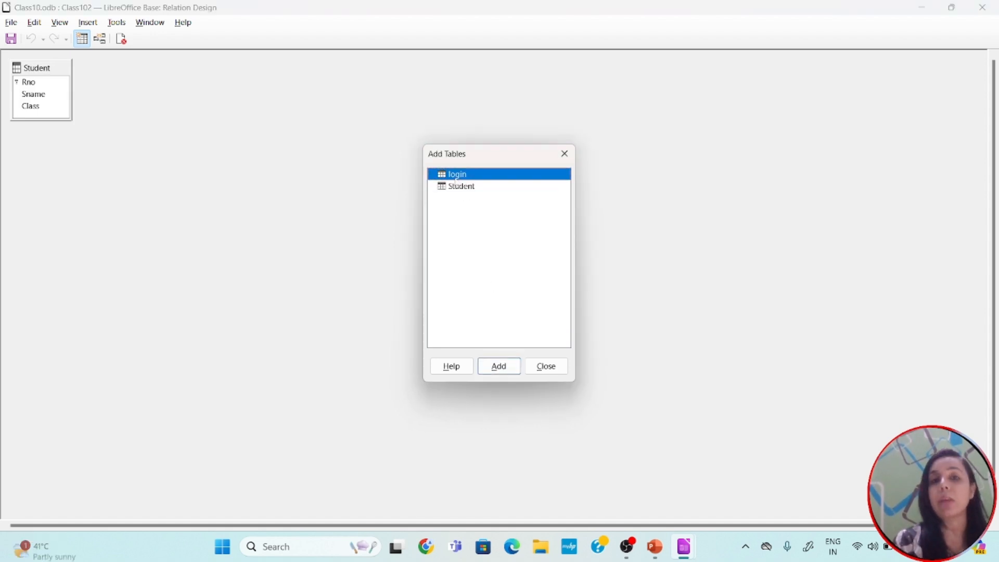
pyautogui.click(498, 366)
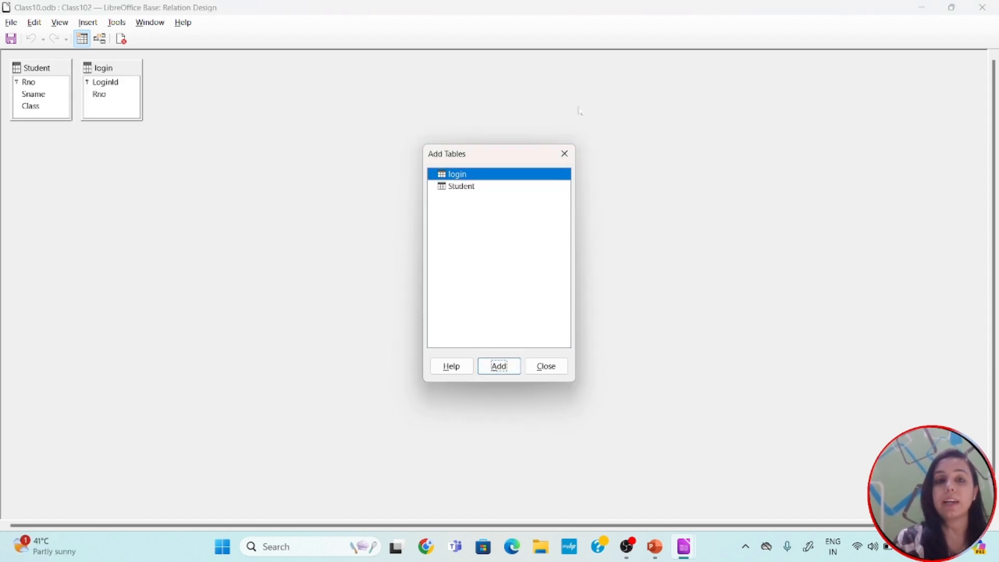
pyautogui.click(563, 153)
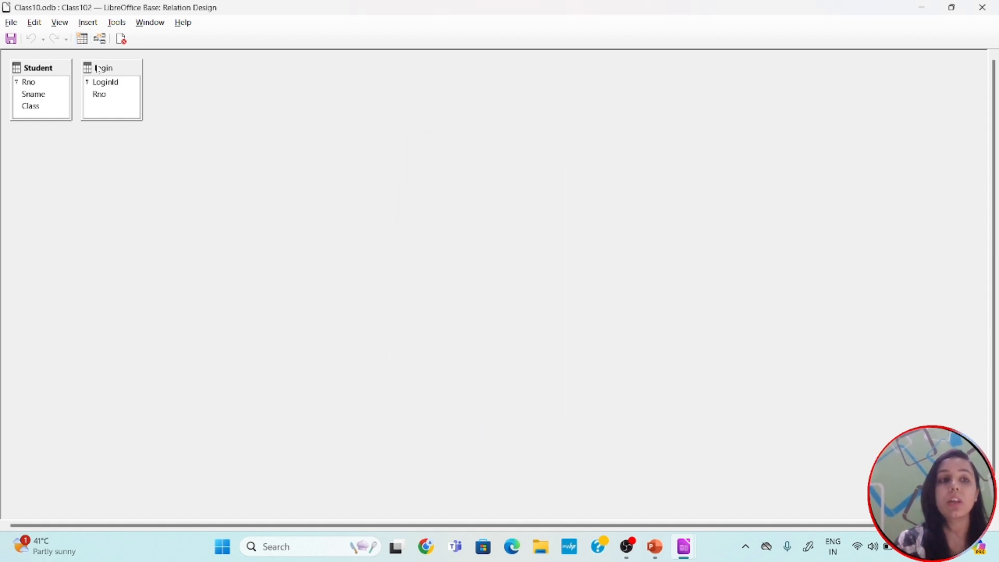
# - Move the login table away from Student and enlarge both table boxes in the relation design
pyautogui.moveTo(96, 68); pyautogui.dragTo(180, 71)
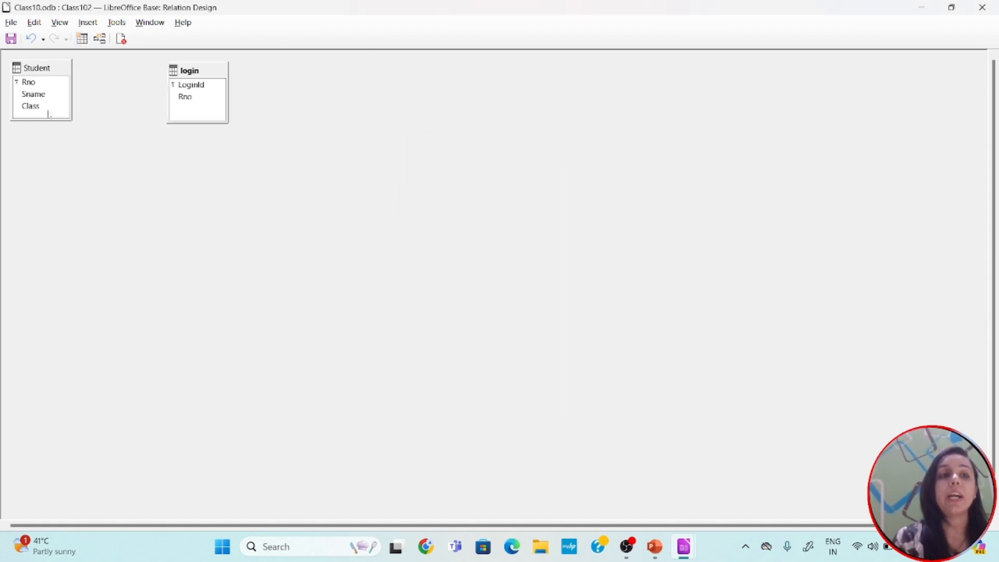
pyautogui.moveTo(46, 120); pyautogui.dragTo(52, 150)
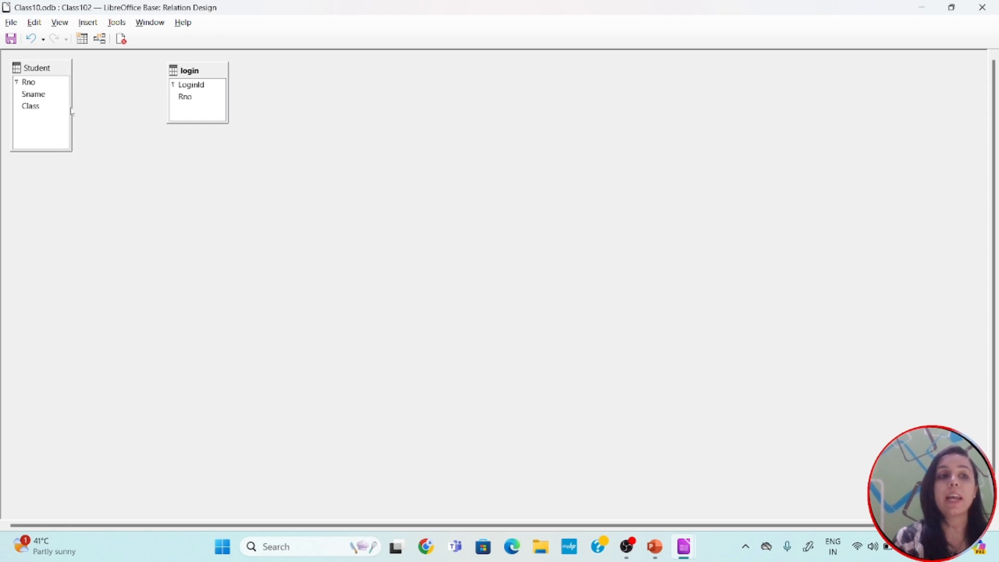
pyautogui.moveTo(71, 109); pyautogui.dragTo(130, 106)
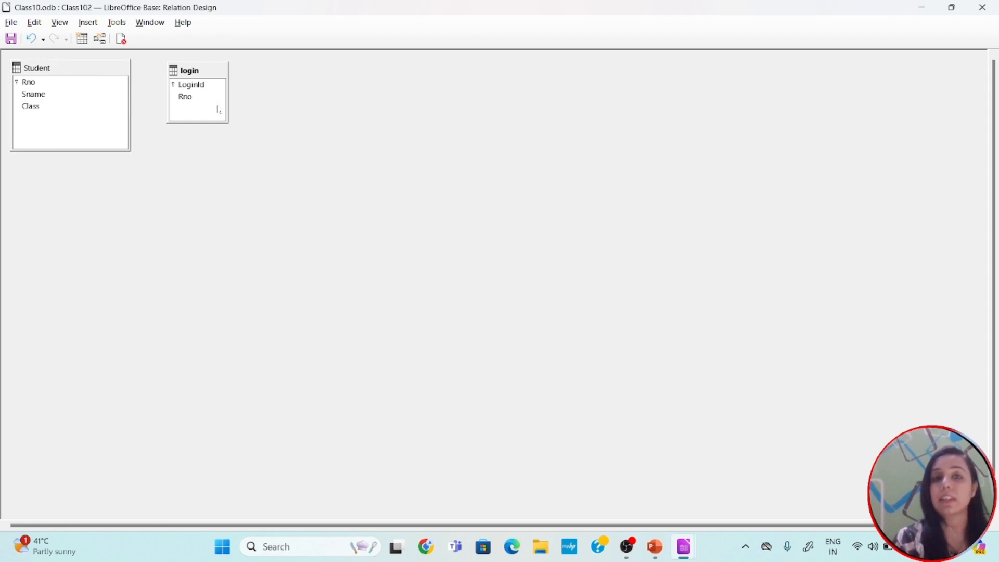
pyautogui.moveTo(228, 104); pyautogui.dragTo(246, 160)
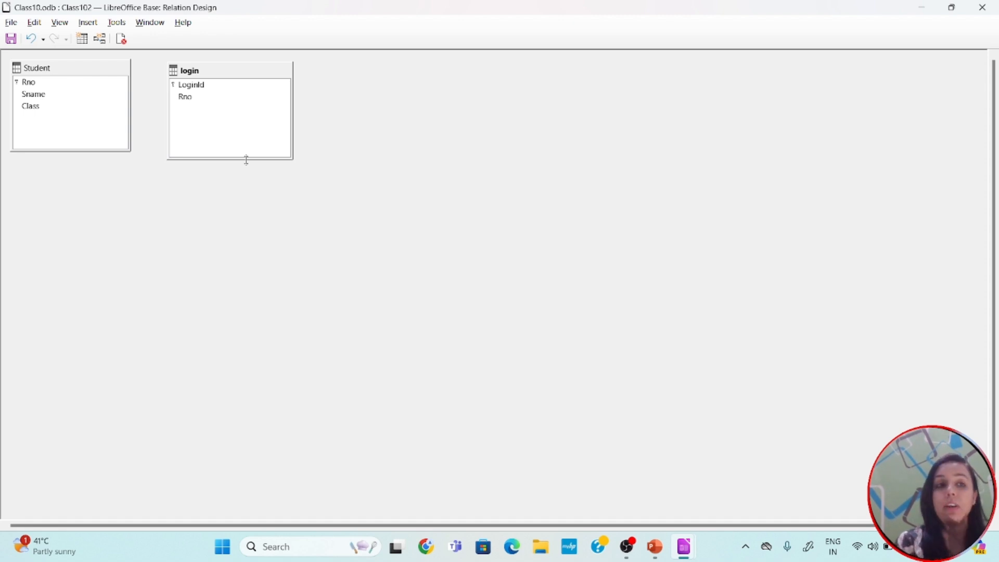
# - Relate Student's Rno to login's LoginId and move the login table farther from Student to expose the connecting line
pyautogui.click(90, 84)
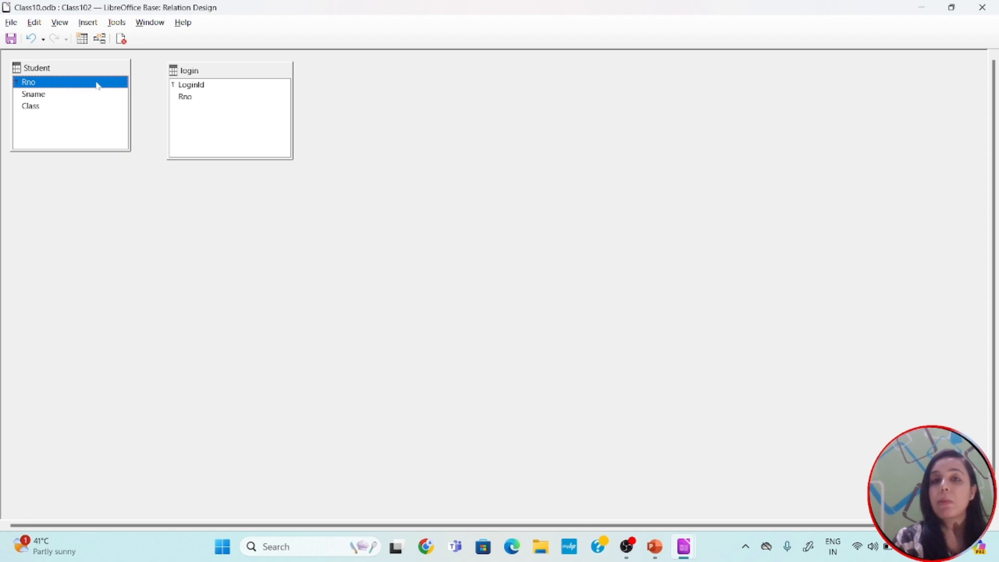
pyautogui.moveTo(98, 84); pyautogui.dragTo(174, 84)
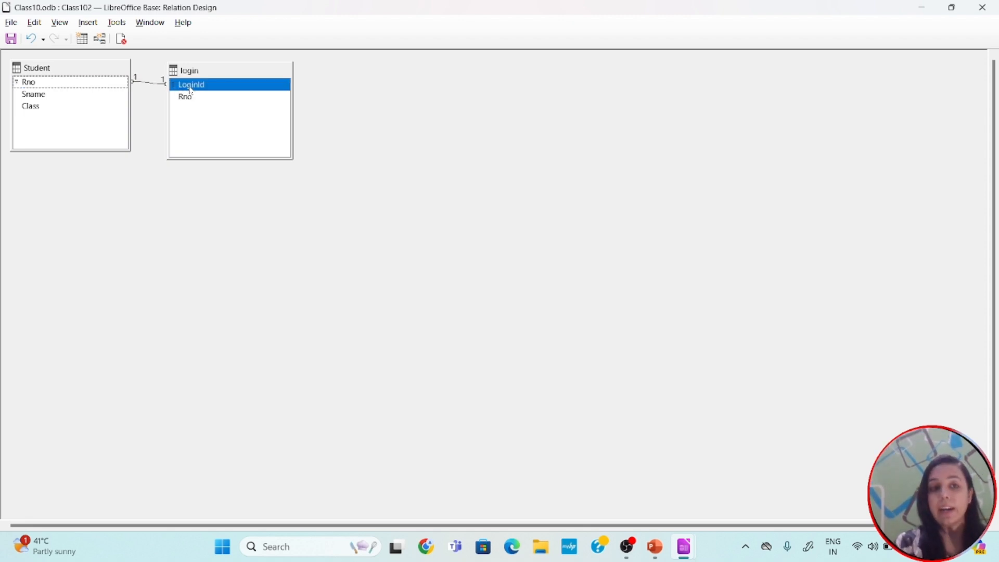
pyautogui.moveTo(218, 74); pyautogui.dragTo(363, 84)
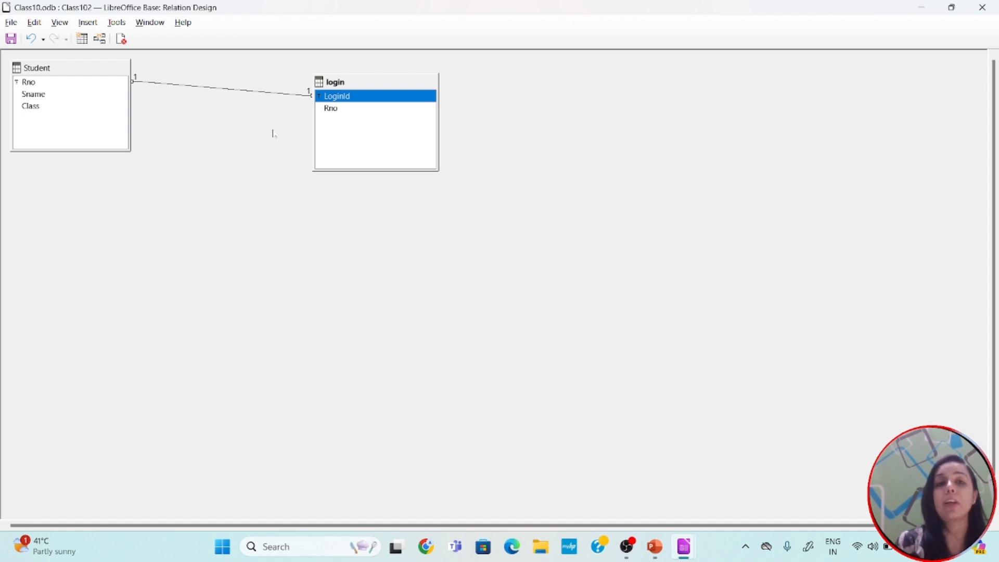
# - Delete the relation between Student's Rno and login's LoginId, and relate Student's Rno to login's Rno instead
pyautogui.click(240, 94)
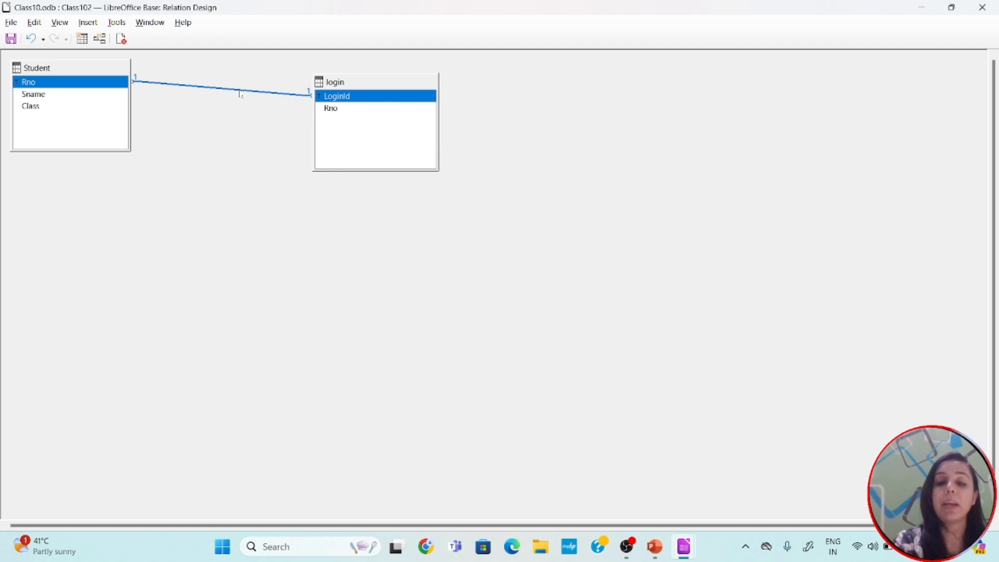
pyautogui.press('Delete')
pyautogui.click(101, 84)
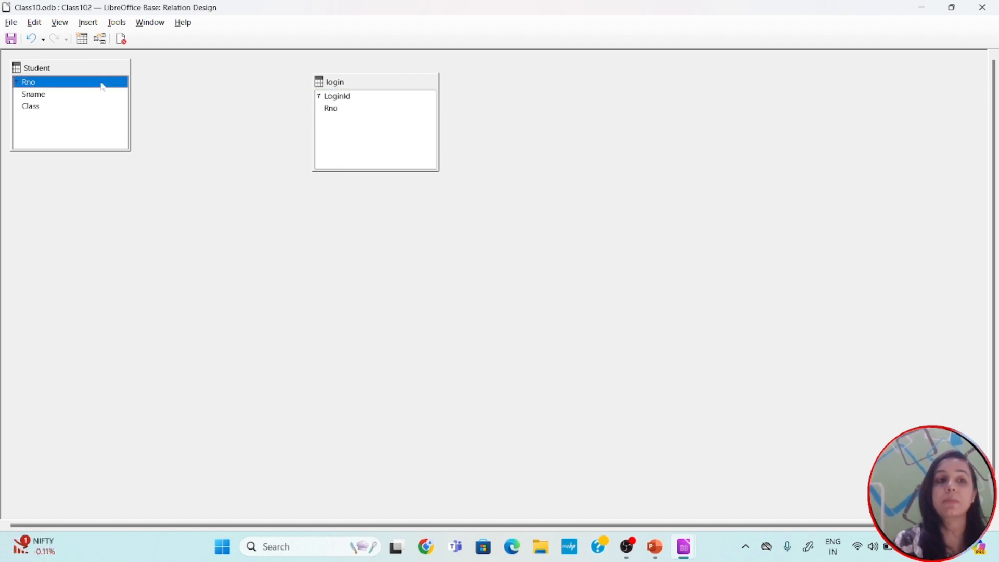
pyautogui.moveTo(107, 82); pyautogui.dragTo(334, 115)
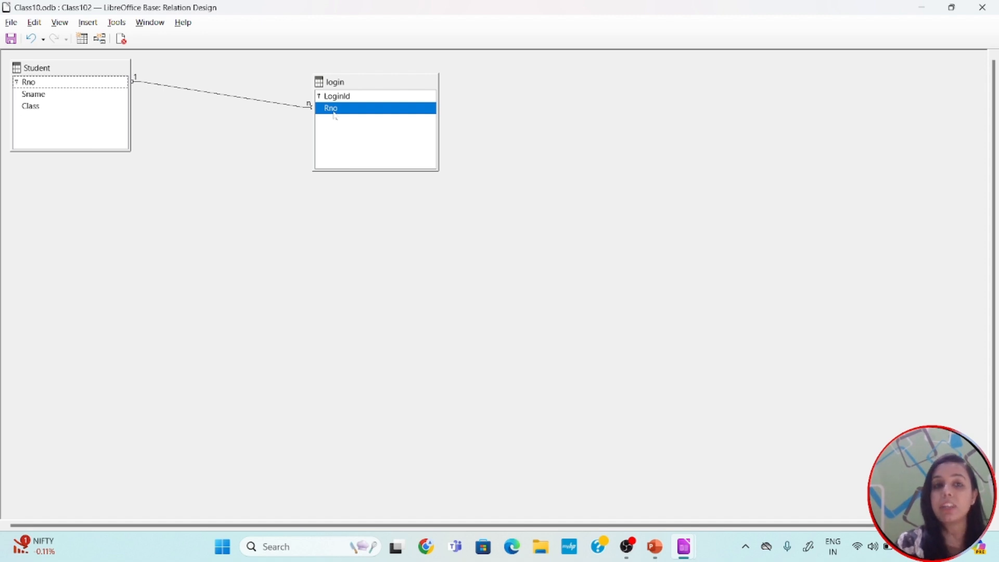
# - Remove the Rno-to-Rno relation and relate Student's Rno to login's LoginId
pyautogui.click(259, 101)
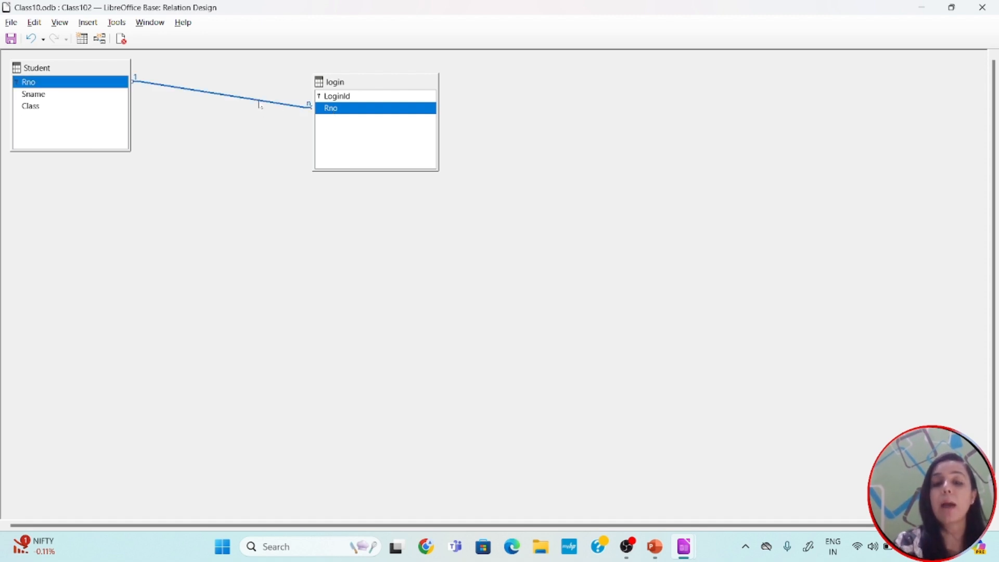
pyautogui.press('Delete')
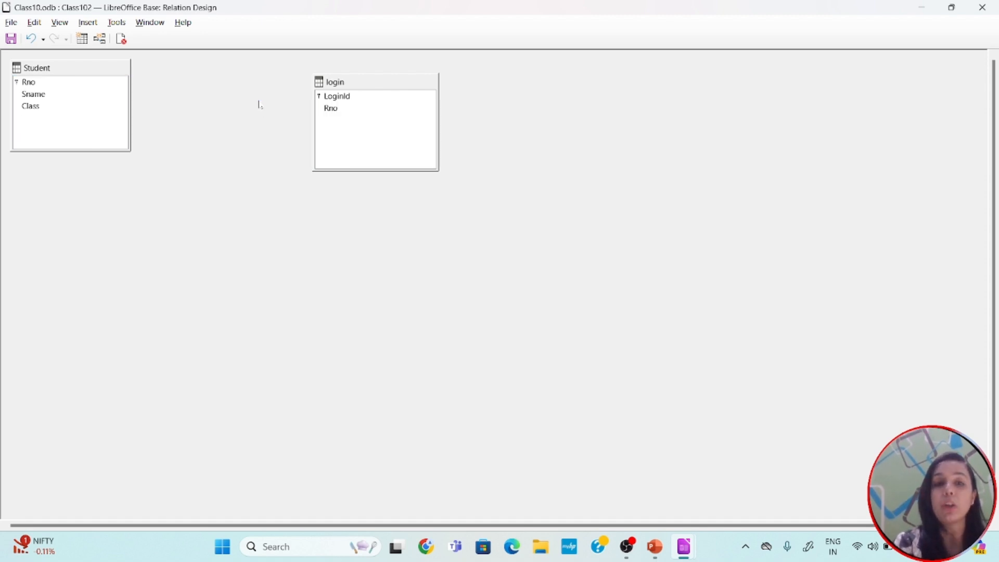
pyautogui.click(120, 86)
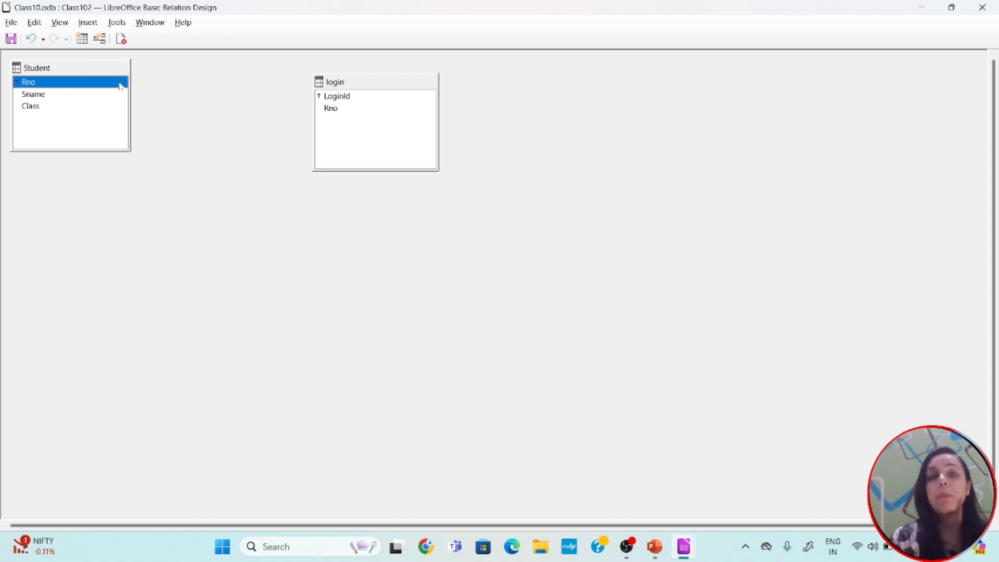
pyautogui.moveTo(120, 86); pyautogui.dragTo(332, 102)
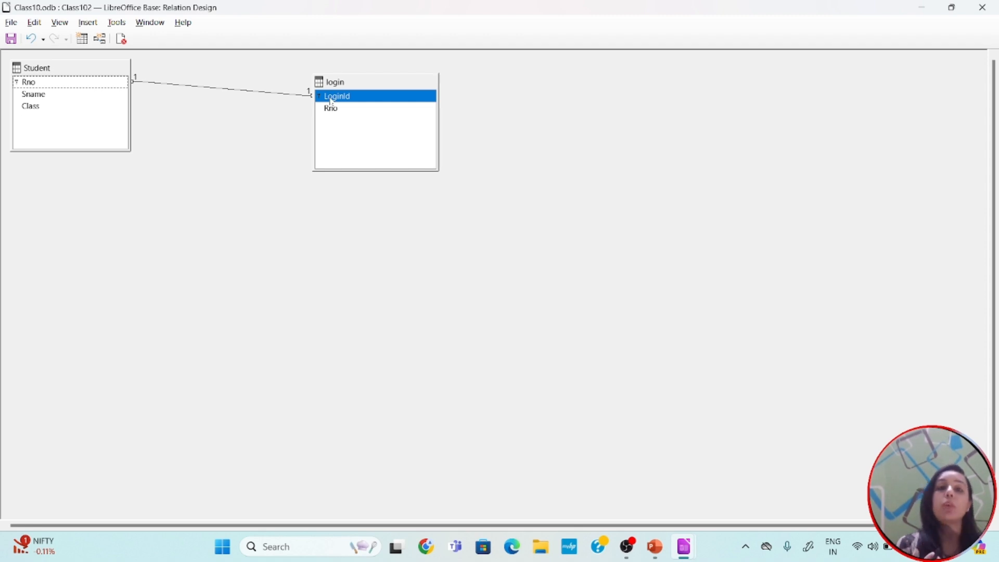
# - Delete the Student–login relation, reposition the login table well apart from Student, and recreate the relation from Rno to LoginId
pyautogui.click(265, 95)
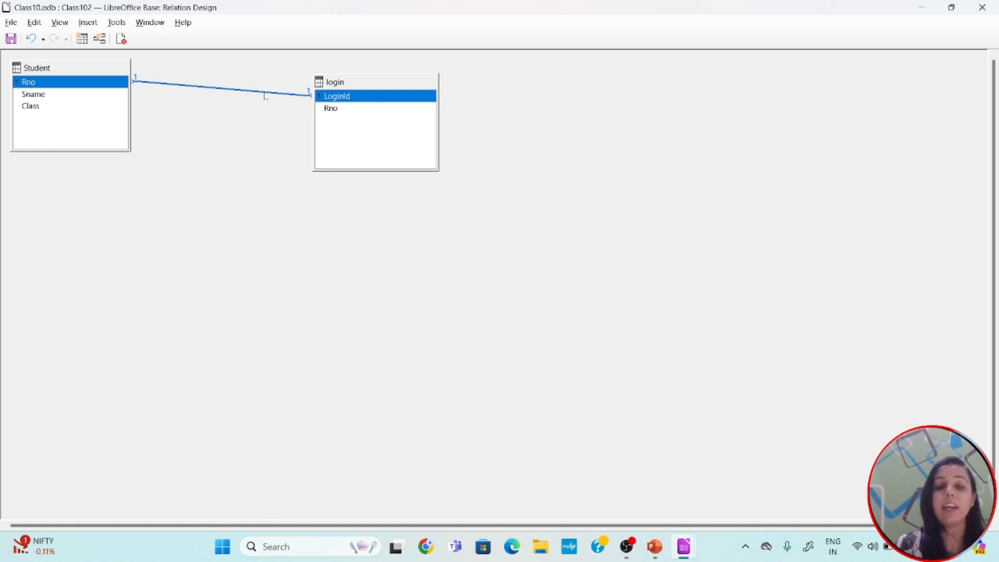
pyautogui.press('Delete')
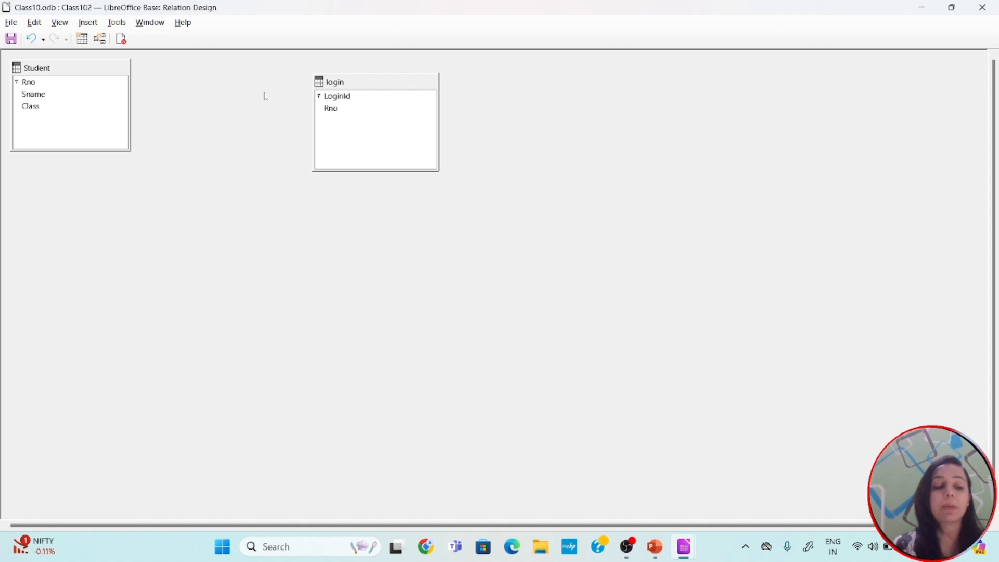
pyautogui.hotkey('ctrl', 'z')
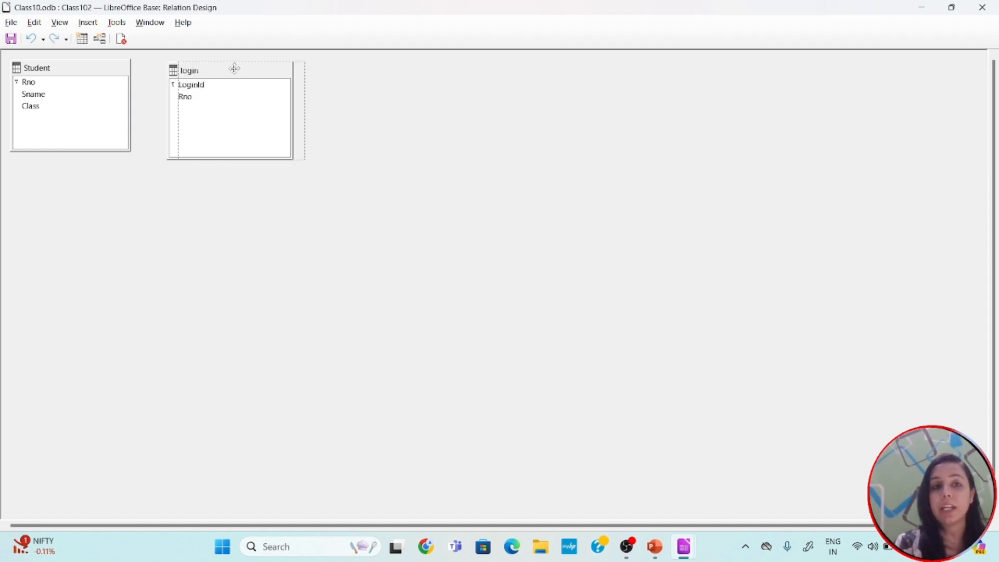
pyautogui.moveTo(234, 69); pyautogui.dragTo(358, 75)
pyautogui.click(116, 85)
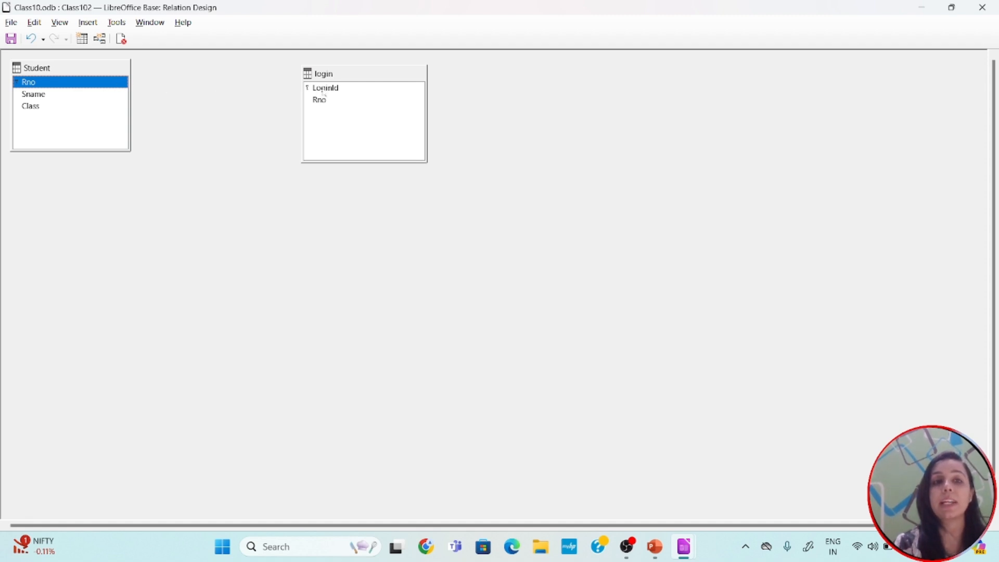
pyautogui.moveTo(129, 82); pyautogui.dragTo(319, 96)
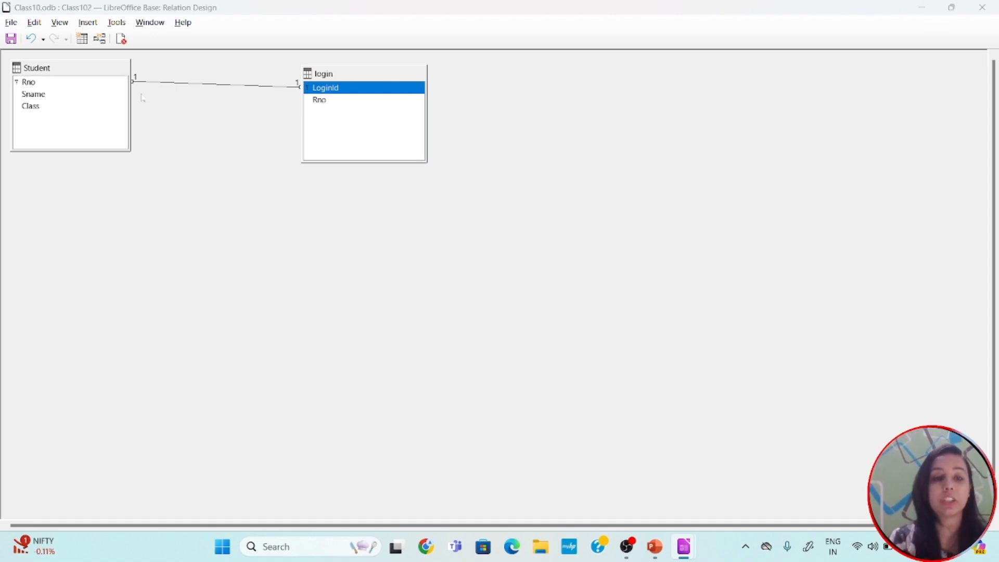
# - Return to the database window and start a new table in Design View with a Number [NUMERIC] field named Tid
pyautogui.hotkey('alt', 'Tab')
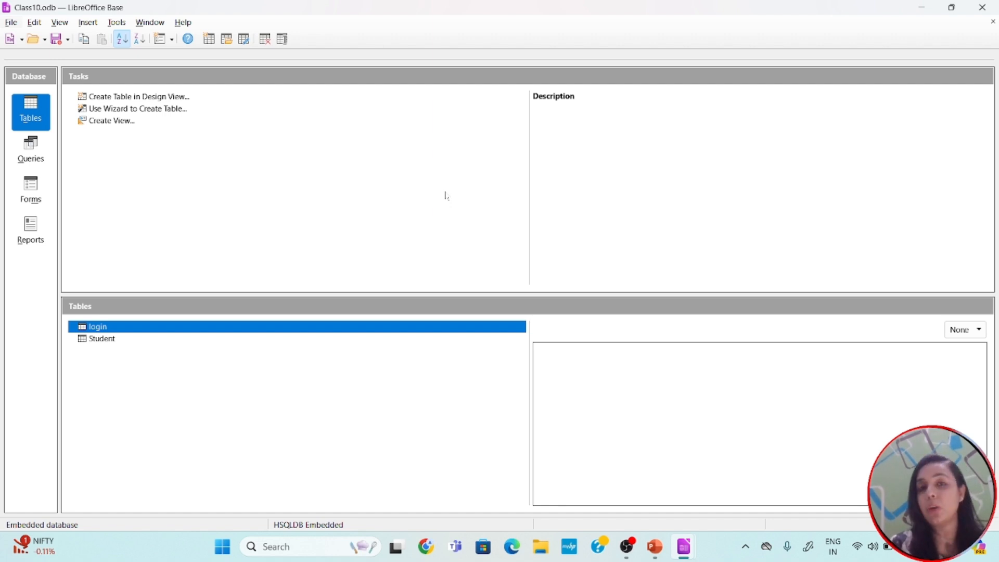
pyautogui.click(168, 96)
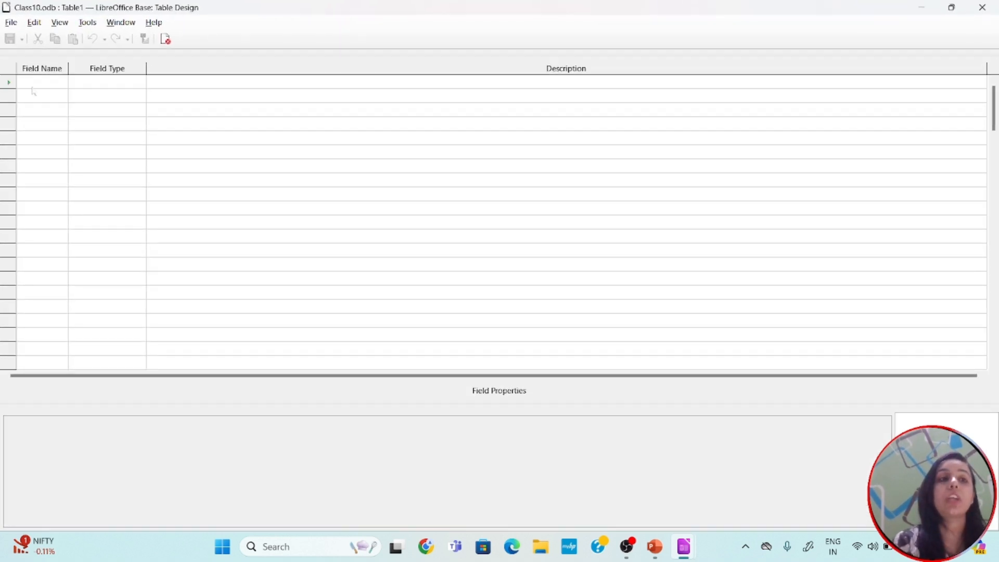
pyautogui.write('Tid')
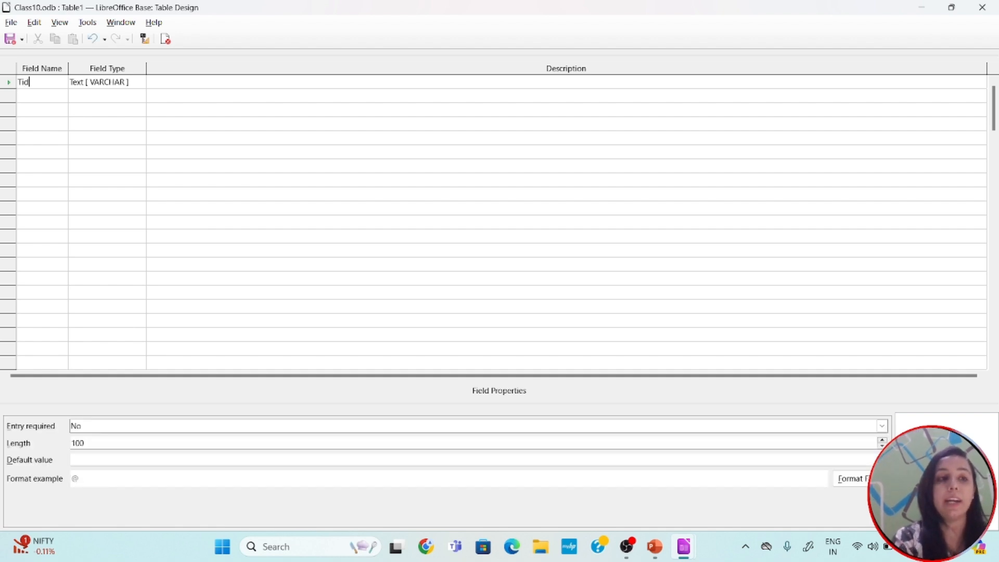
pyautogui.press('Tab')
pyautogui.press('n')
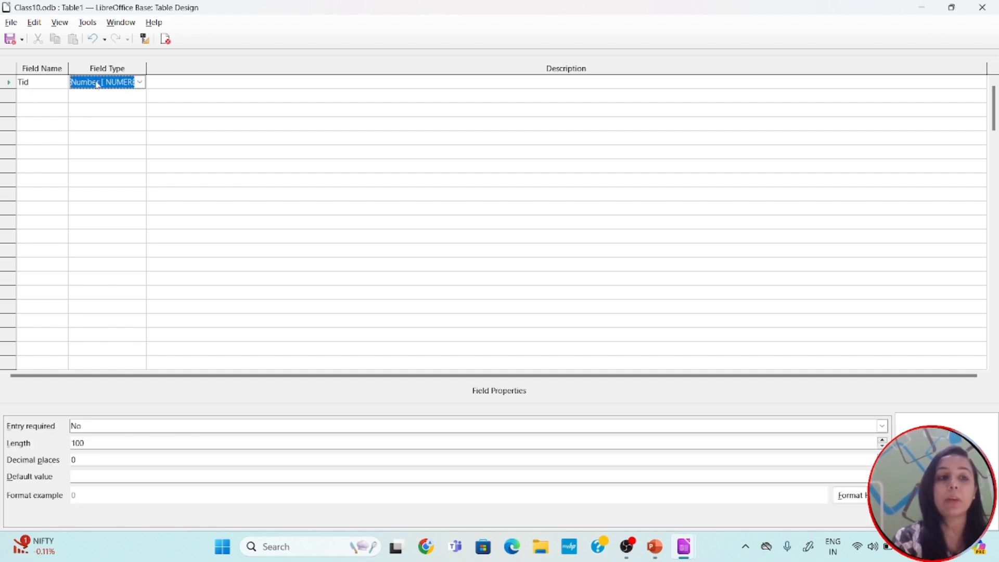
pyautogui.press('Tab')
# - Add a Text [VARCHAR] field named Tname and a Number [NUMERIC] field named Rno to the new table
pyautogui.click(43, 100)
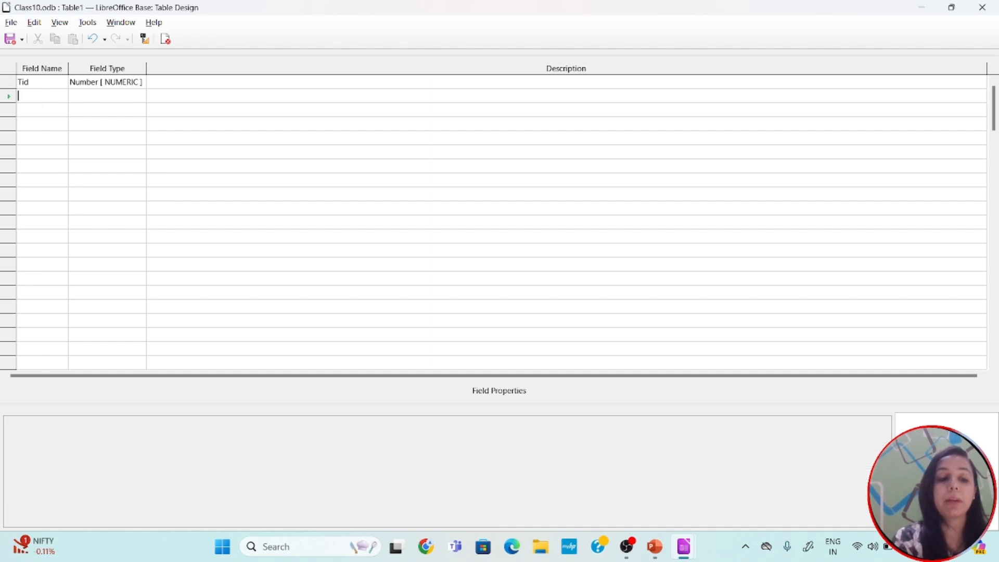
pyautogui.write('Tname')
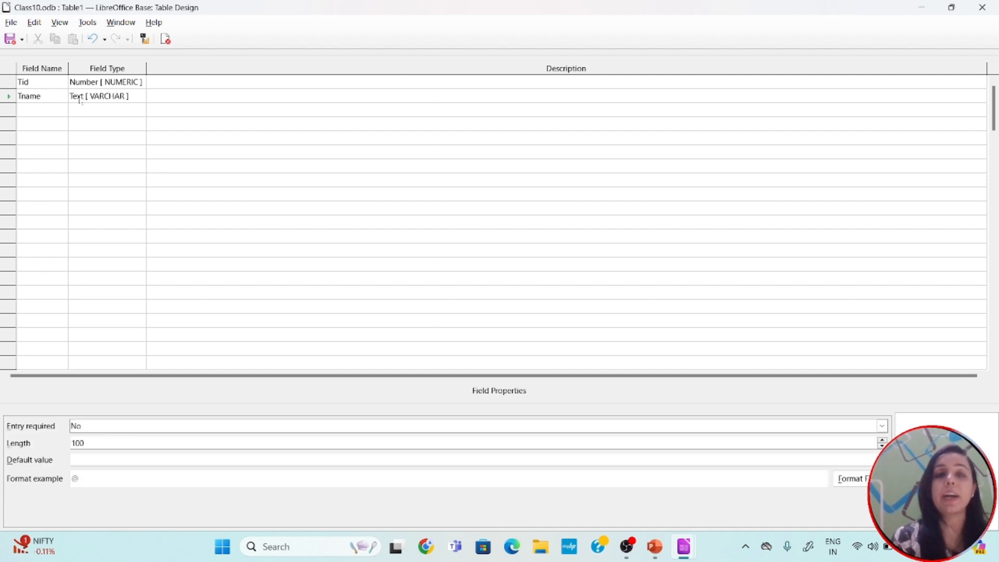
pyautogui.click(36, 113)
pyautogui.write('Rno')
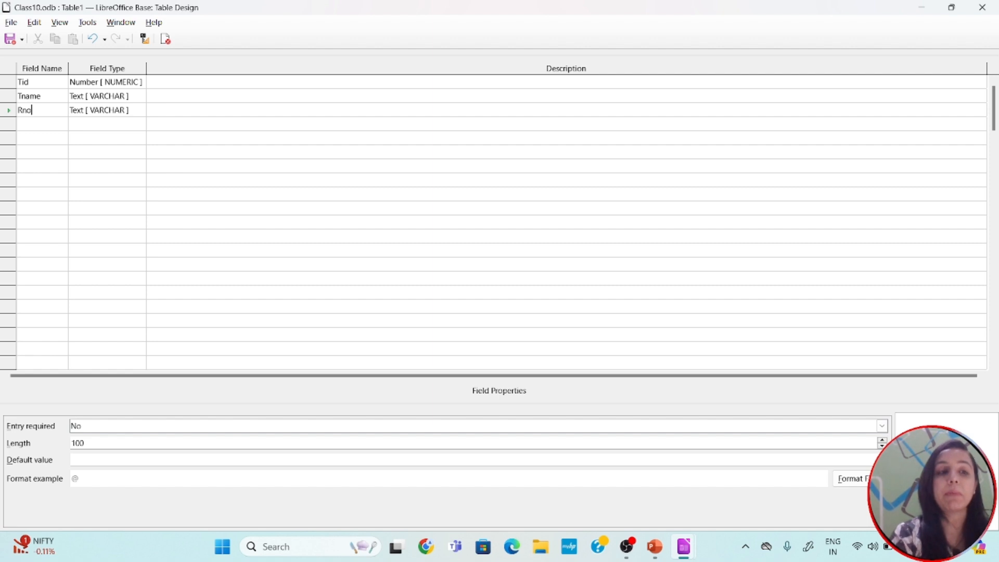
pyautogui.click(116, 110)
pyautogui.press('n')
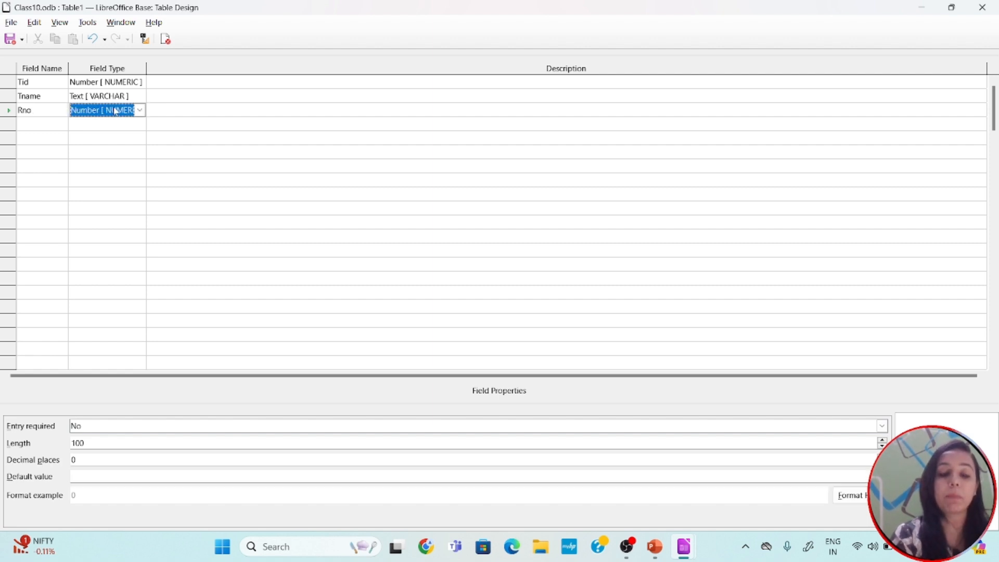
pyautogui.press('Tab')
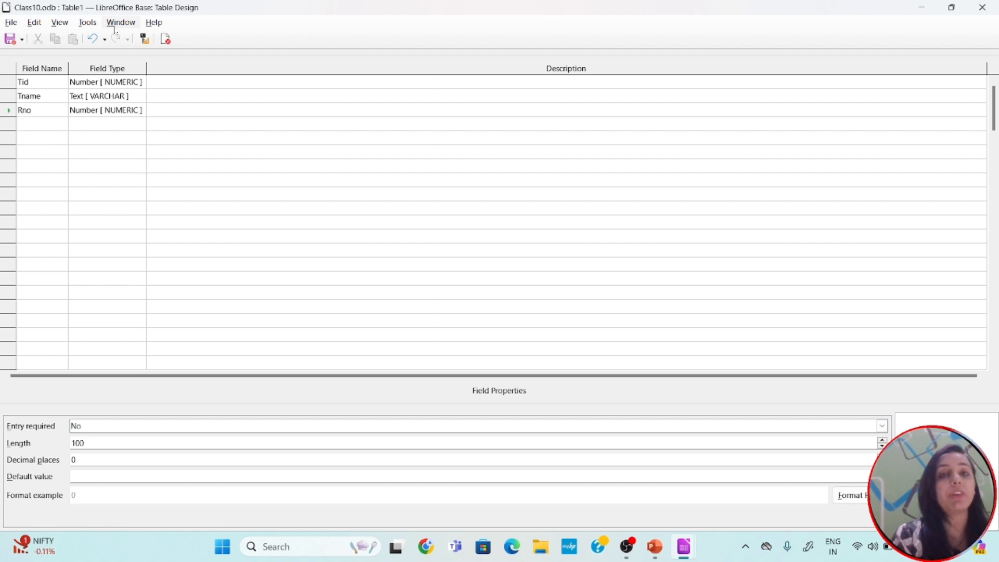
# - Make Tid the primary key, then close the table design and save the table as Teacher
pyautogui.click(12, 85)
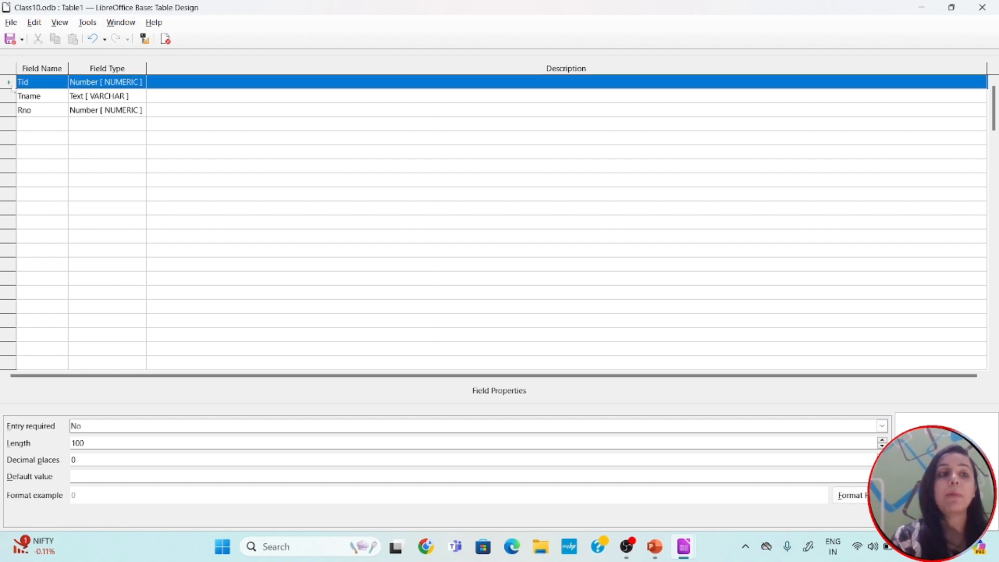
pyautogui.rightClick(12, 85)
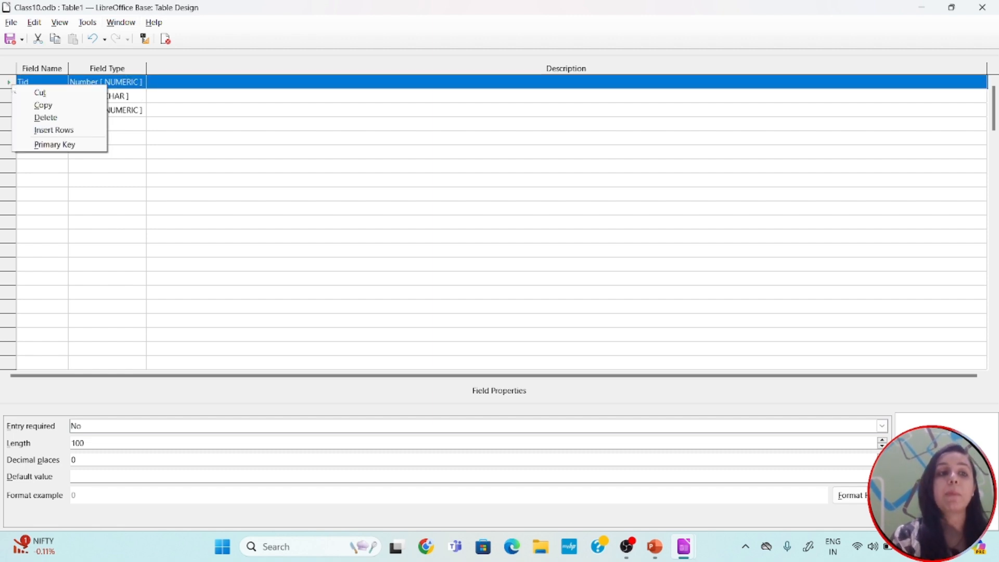
pyautogui.click(40, 145)
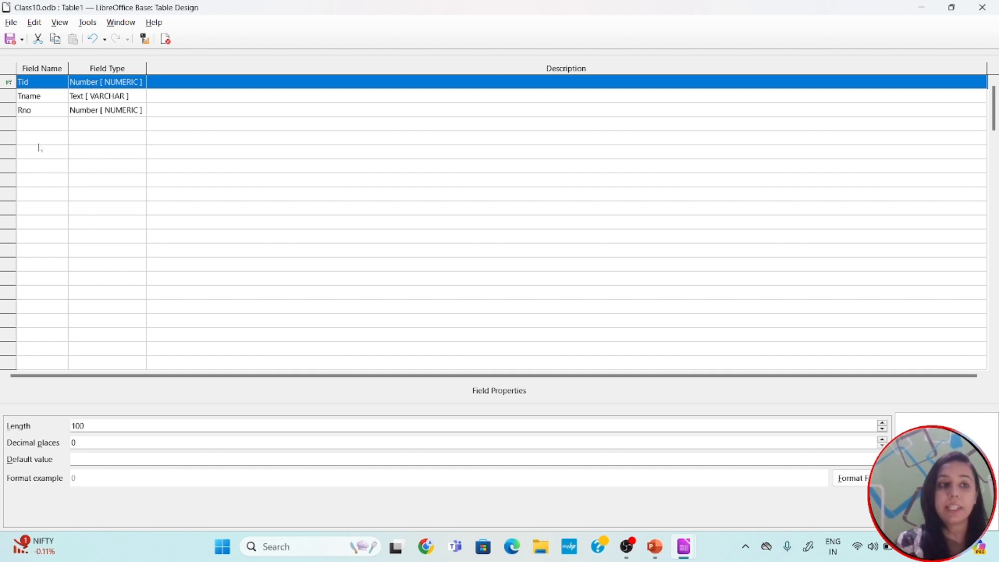
pyautogui.click(989, 8)
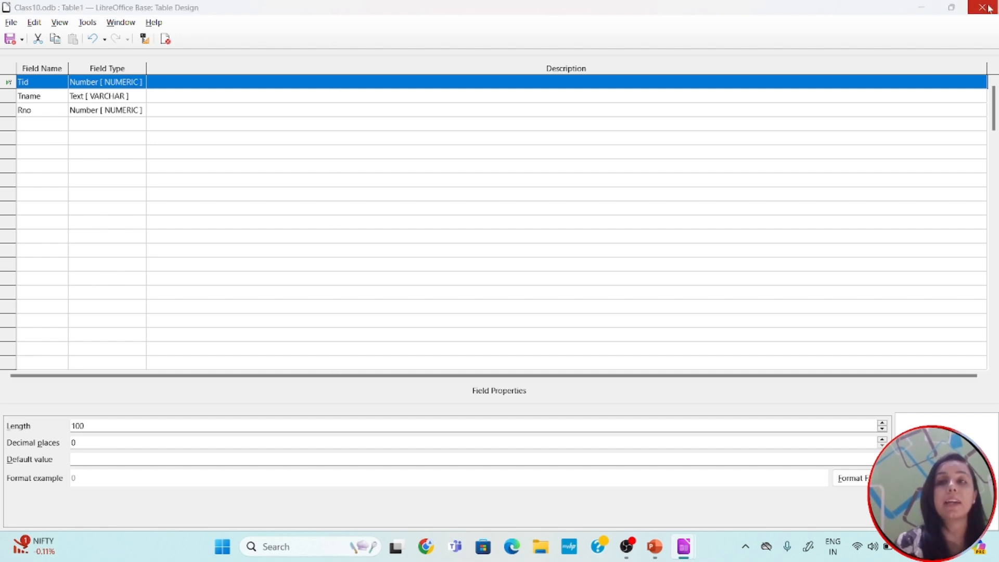
pyautogui.click(461, 295)
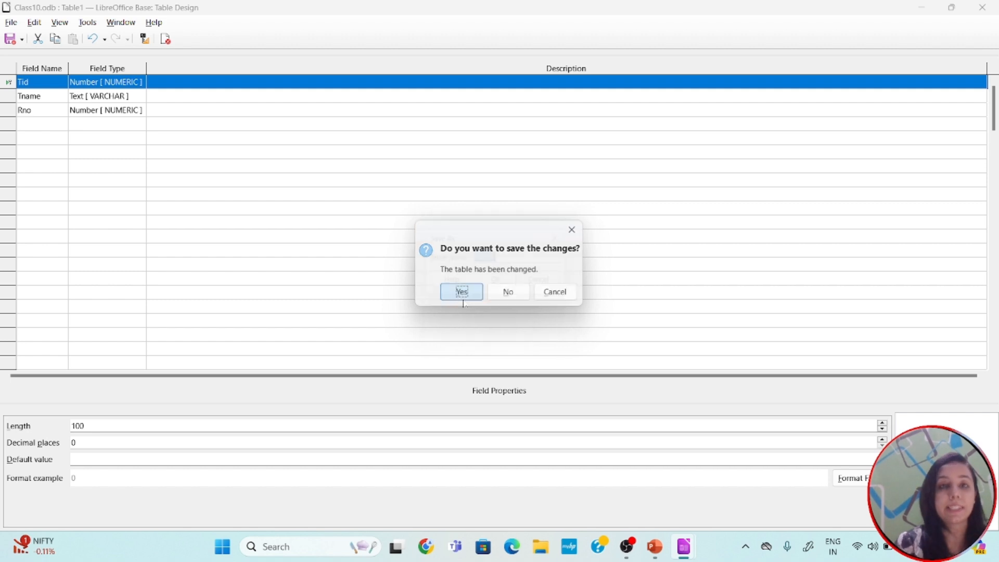
pyautogui.write('Teacher')
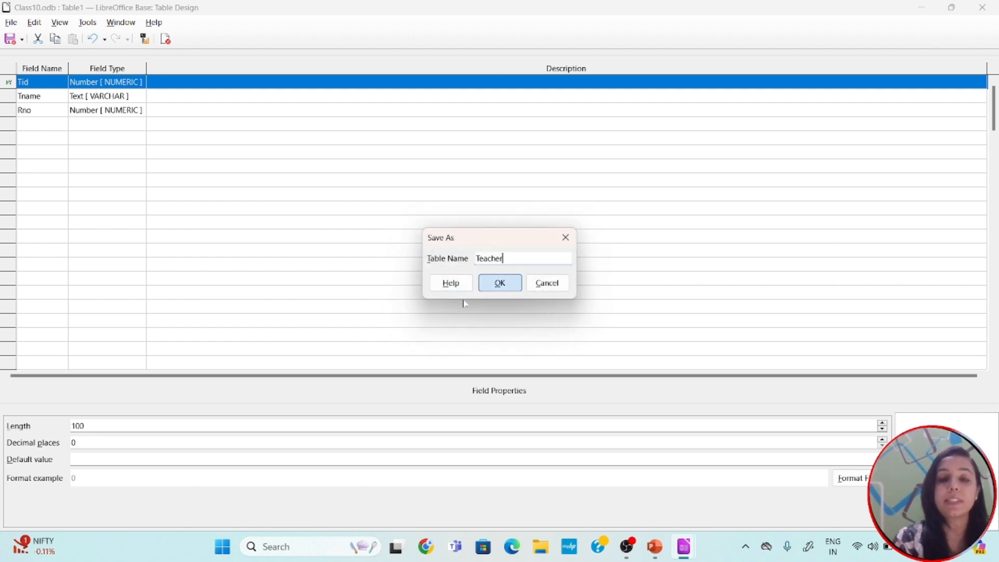
pyautogui.press('Return')
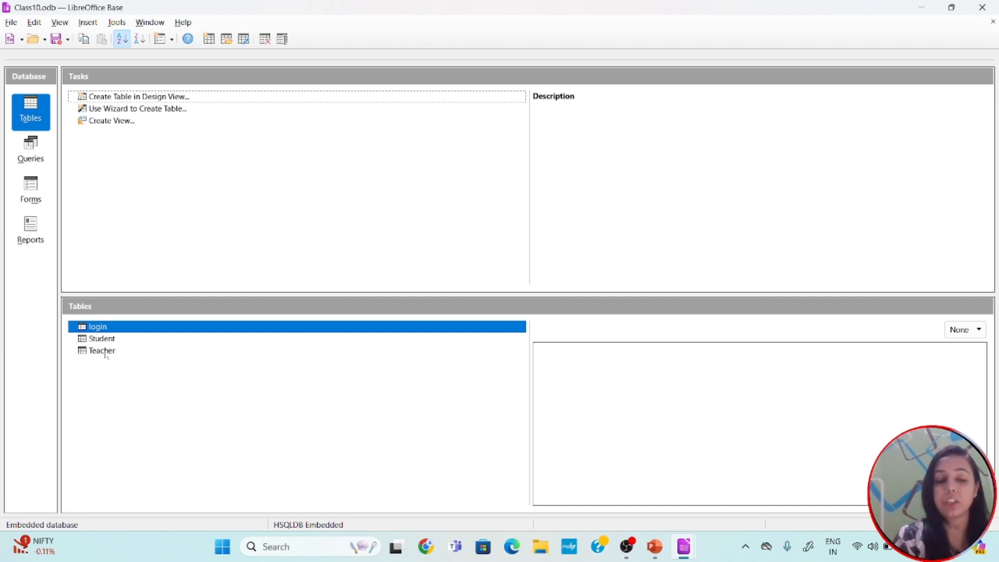
# - Open the Teacher table's data to check its columns, then close it
pyautogui.doubleClick(107, 354)
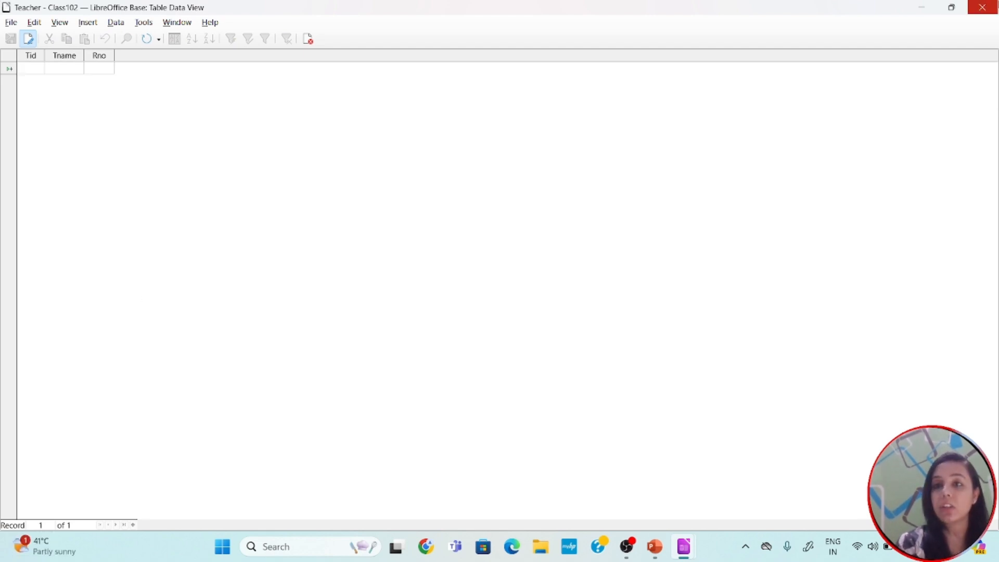
pyautogui.click(994, 7)
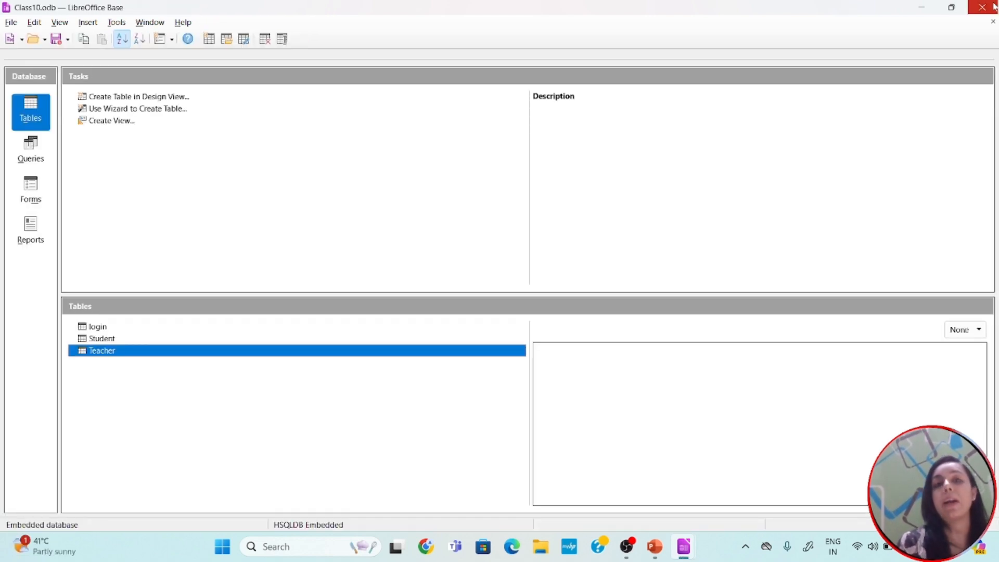
# - Add the Teacher table to the Relationships design and place it below the login table
pyautogui.click(116, 23)
pyautogui.click(147, 36)
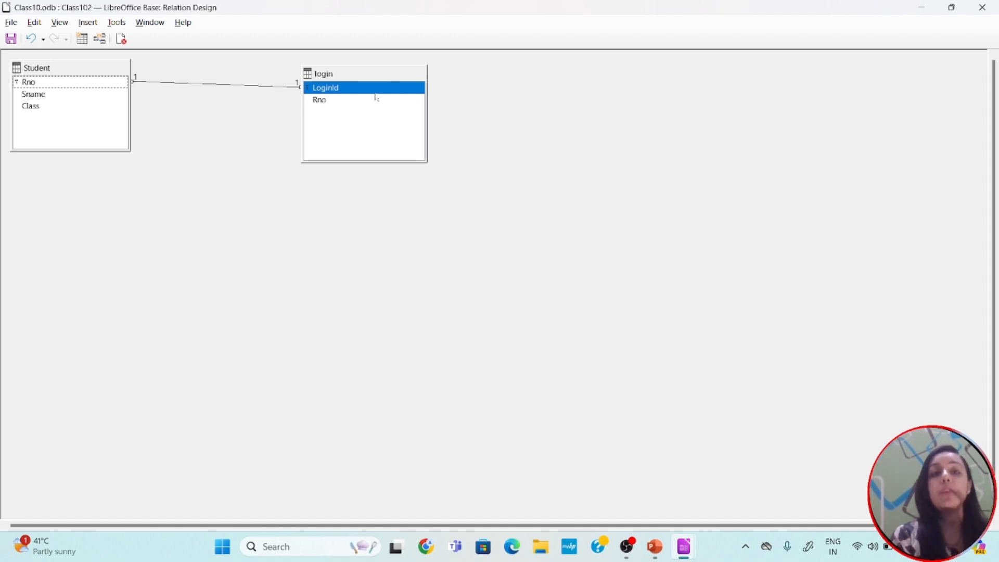
pyautogui.click(87, 23)
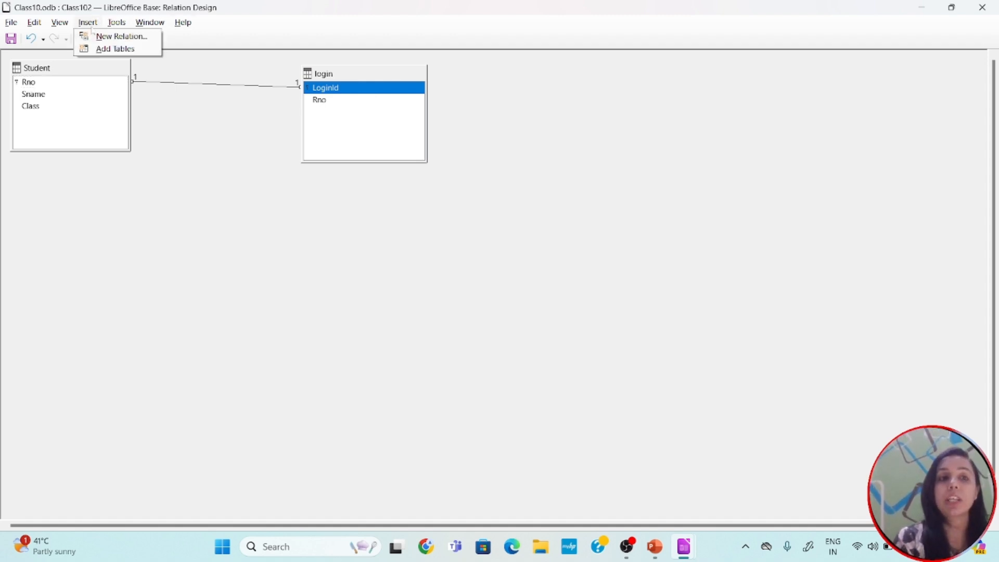
pyautogui.click(107, 49)
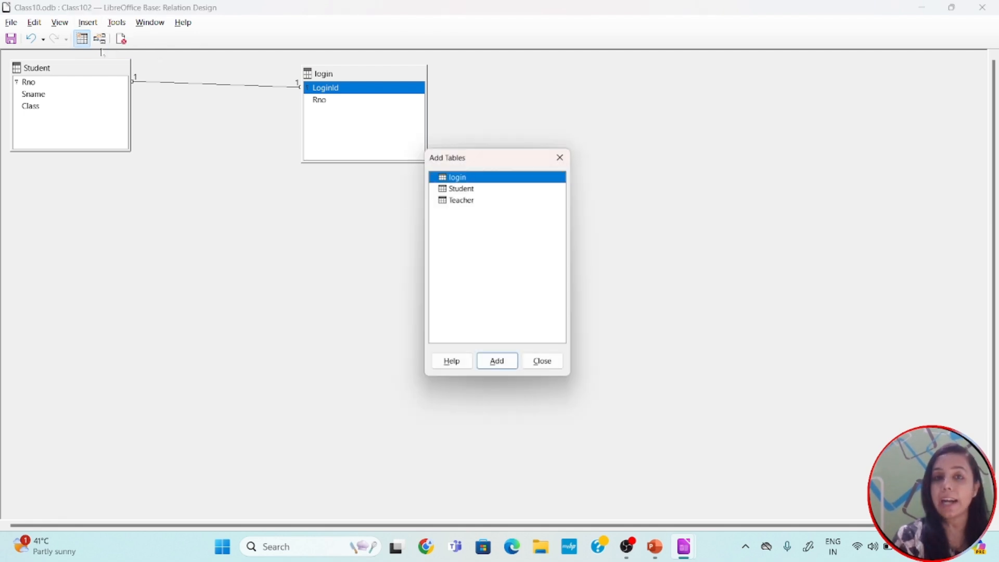
pyautogui.doubleClick(470, 198)
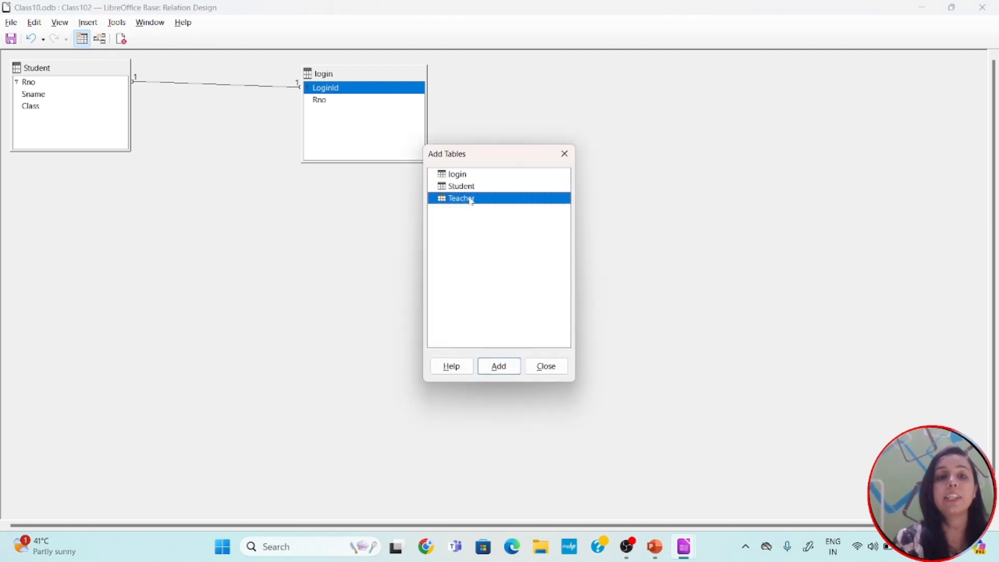
pyautogui.click(565, 153)
pyautogui.moveTo(476, 70); pyautogui.dragTo(413, 235)
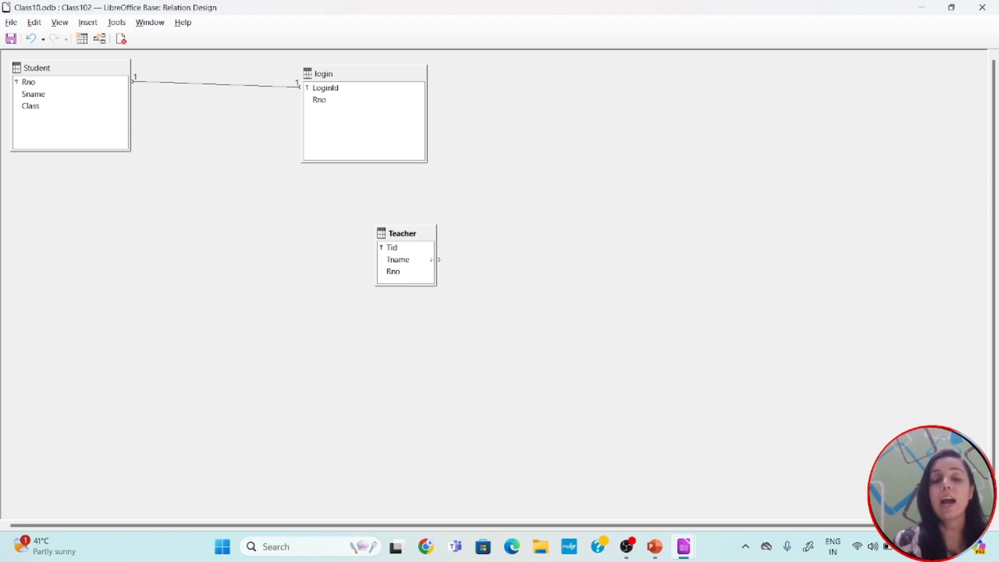
# - Enlarge the Teacher table box in width and height, and relate Student's Rno field to Teacher's Rno field
pyautogui.moveTo(436, 259); pyautogui.dragTo(541, 258)
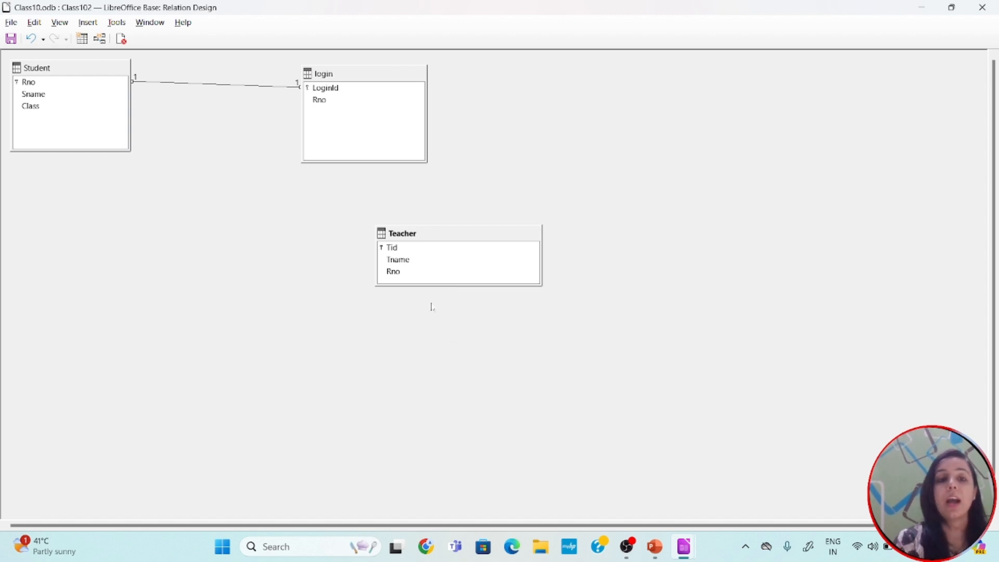
pyautogui.moveTo(416, 285); pyautogui.dragTo(417, 332)
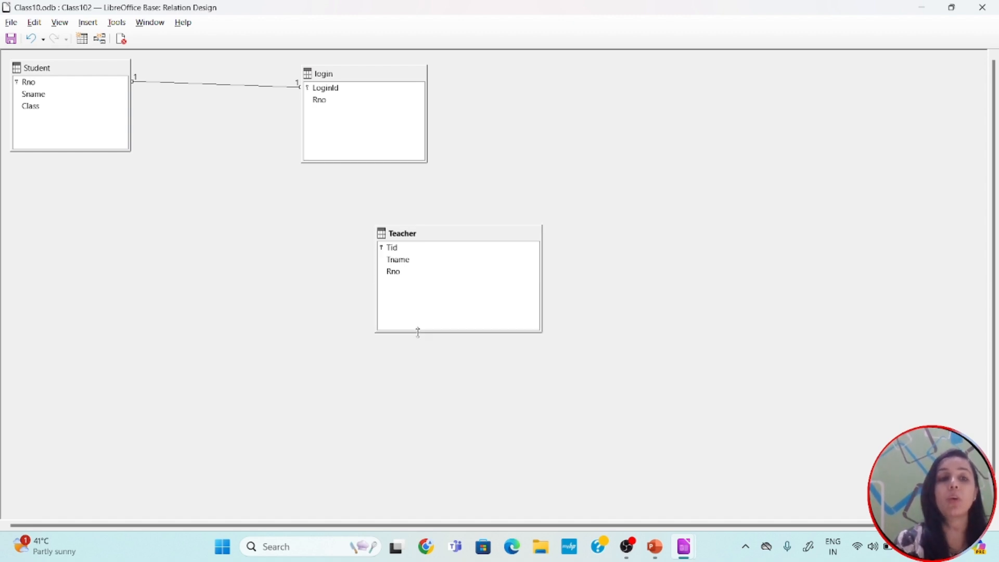
pyautogui.click(73, 84)
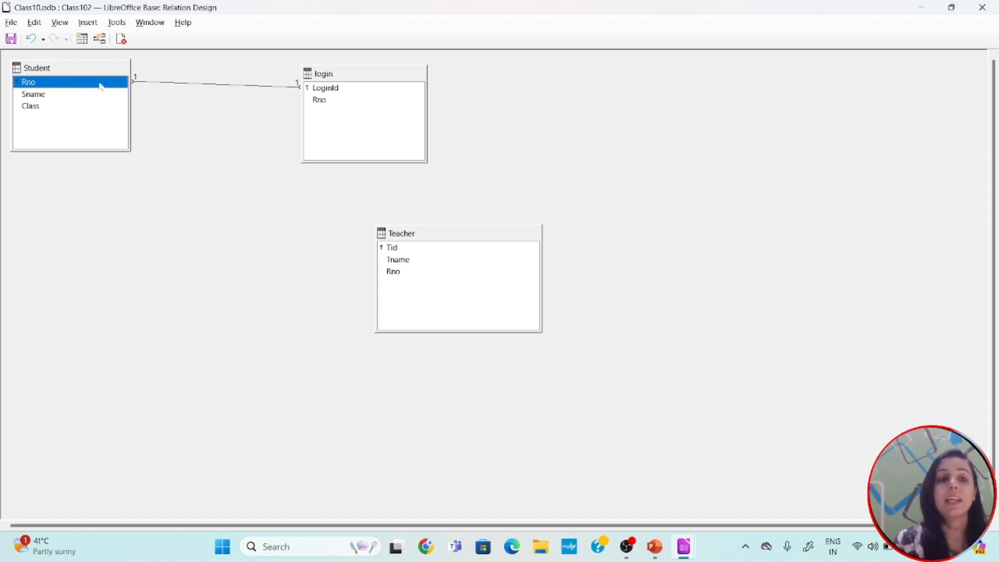
pyautogui.moveTo(100, 86)
pyautogui.mouseDown()
pyautogui.moveTo(321, 218)
pyautogui.moveTo(383, 271)
pyautogui.mouseUp()
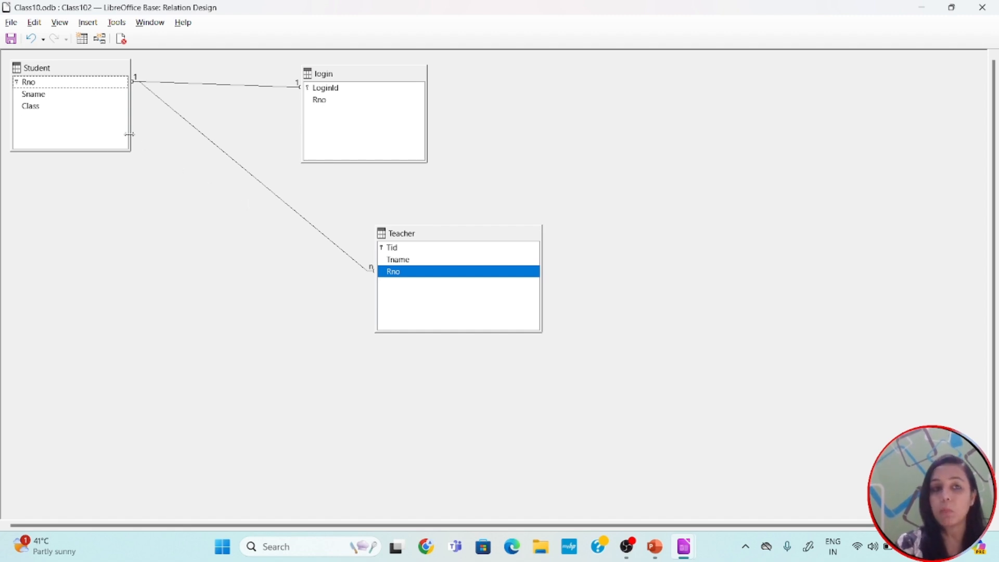
# - Move the Student table box to the far side of the login table, then back to its original side slightly lower
pyautogui.click(76, 108)
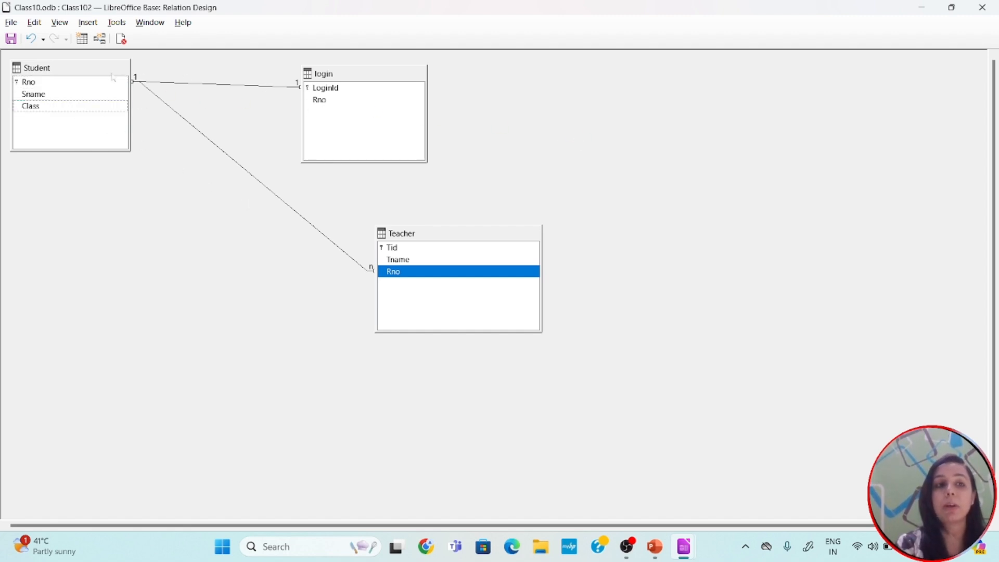
pyautogui.moveTo(98, 69); pyautogui.dragTo(698, 104)
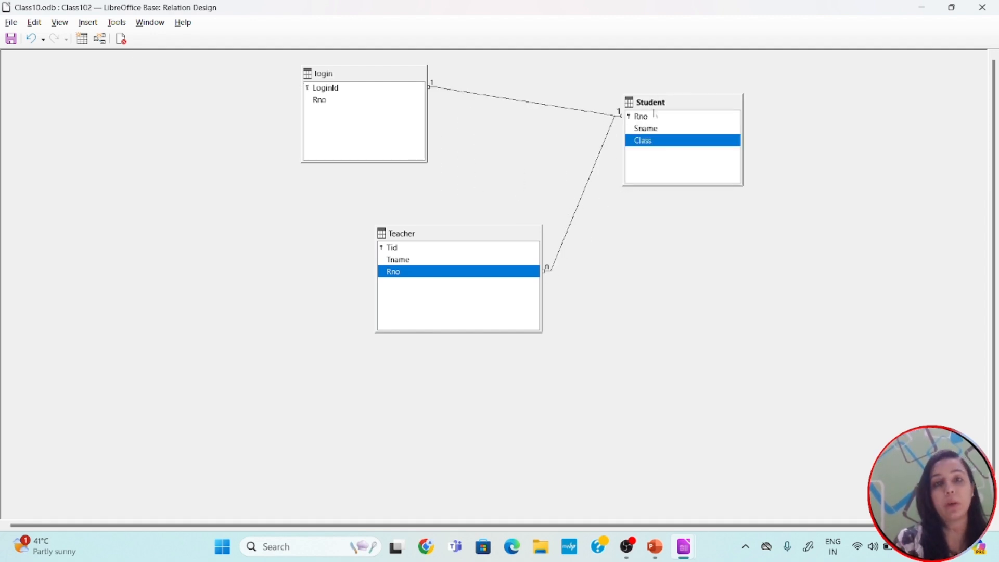
pyautogui.moveTo(651, 100); pyautogui.dragTo(92, 92)
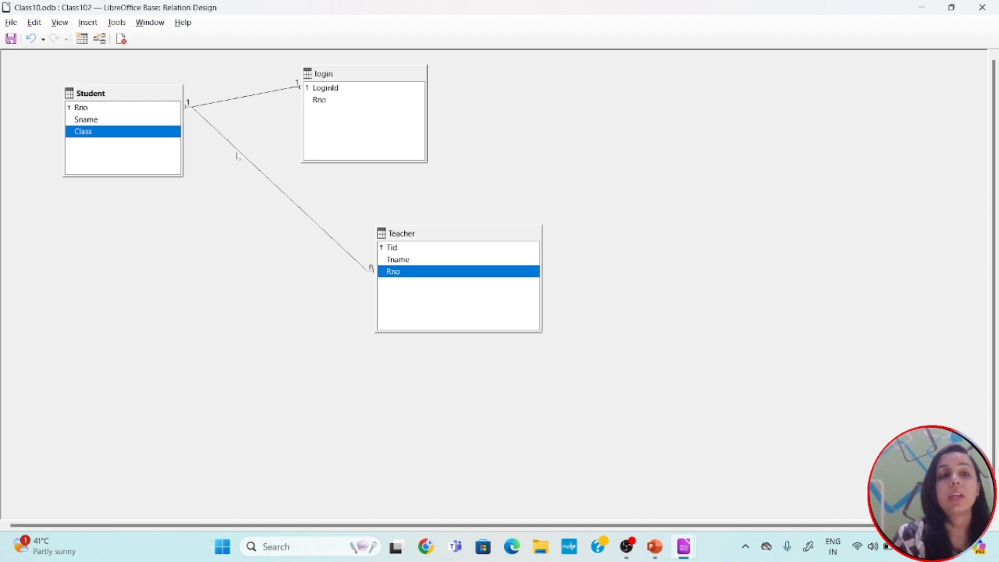
# - Delete the relationship between the Rno fields of the Student and Teacher tables
pyautogui.click(244, 156)
pyautogui.press('Delete')
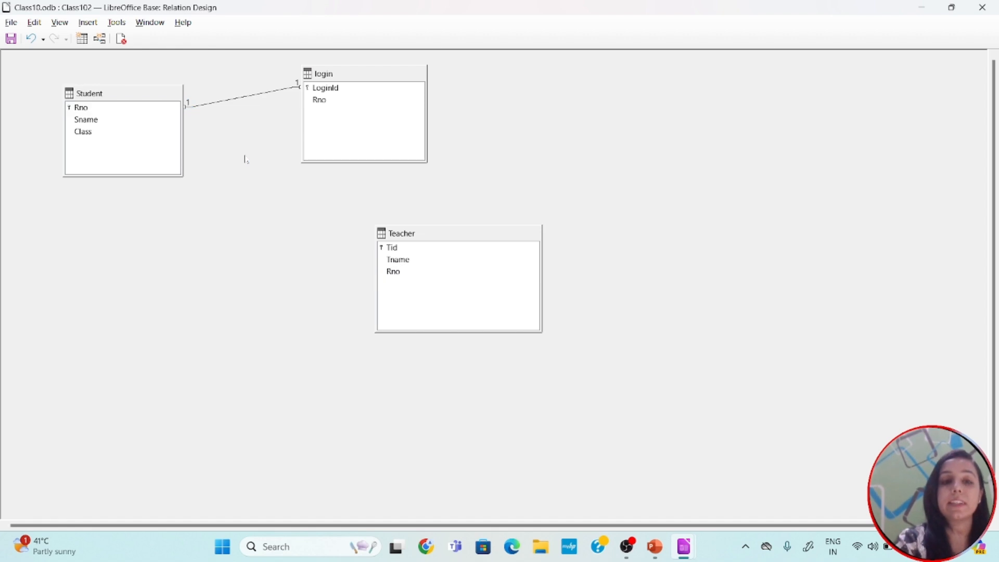
# - Try relating Student's Rno field to Teacher's Tid primary key, then delete that relationship
pyautogui.moveTo(147, 107); pyautogui.dragTo(392, 249)
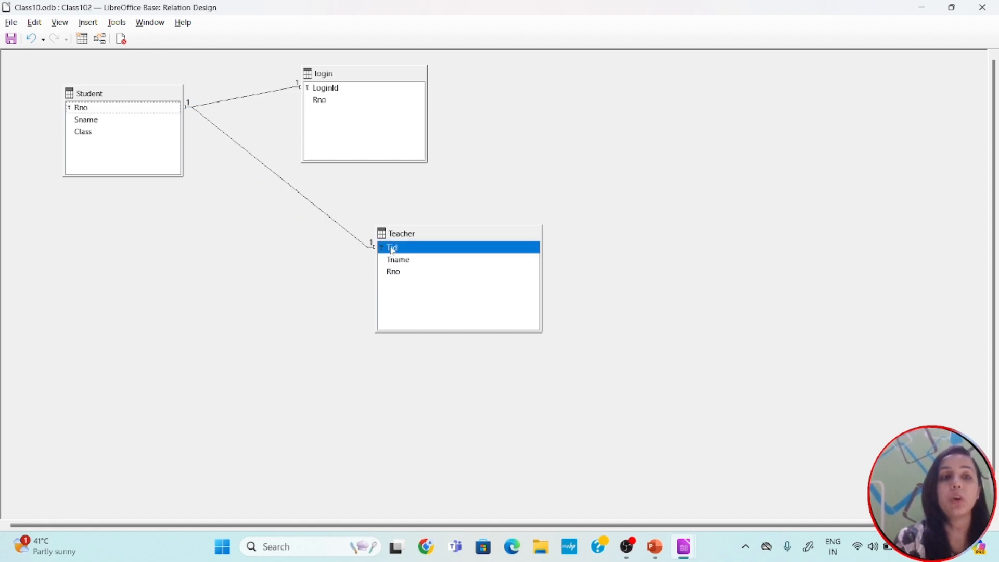
pyautogui.click(322, 218)
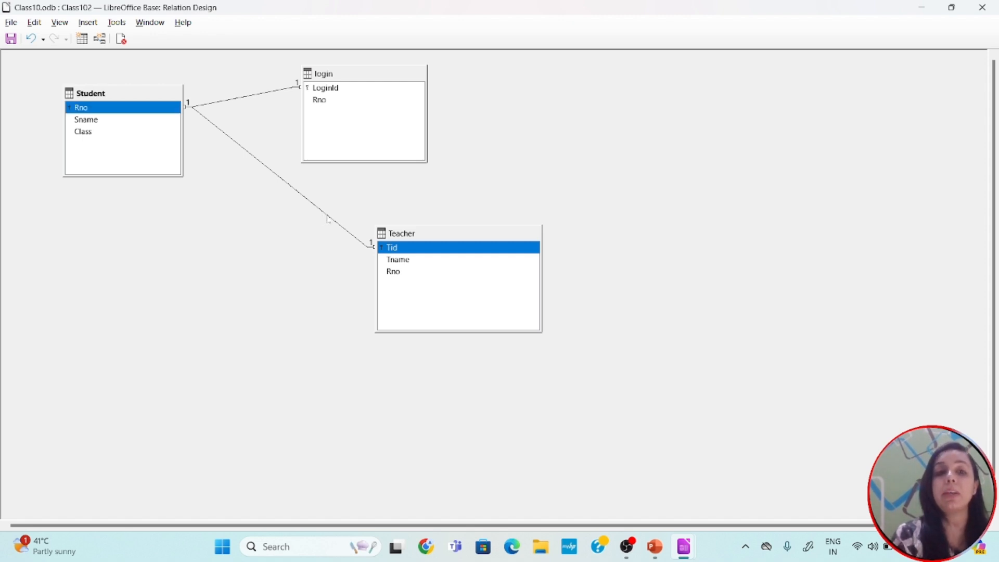
pyautogui.click(327, 219)
pyautogui.press('Delete')
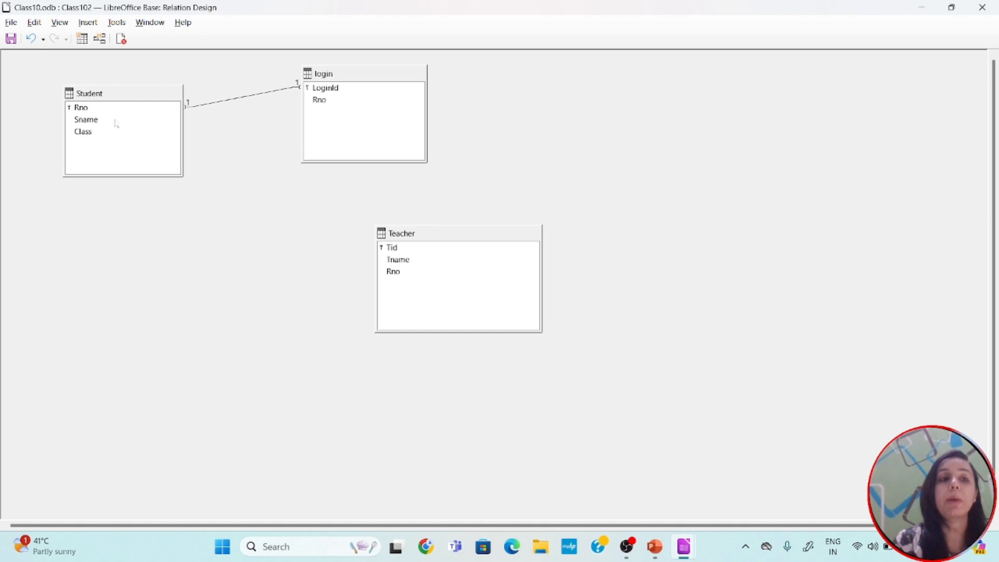
# - Relate the Student table's Rno primary key to the Rno field of the Teacher table
pyautogui.click(115, 109)
pyautogui.moveTo(121, 111); pyautogui.dragTo(384, 277)
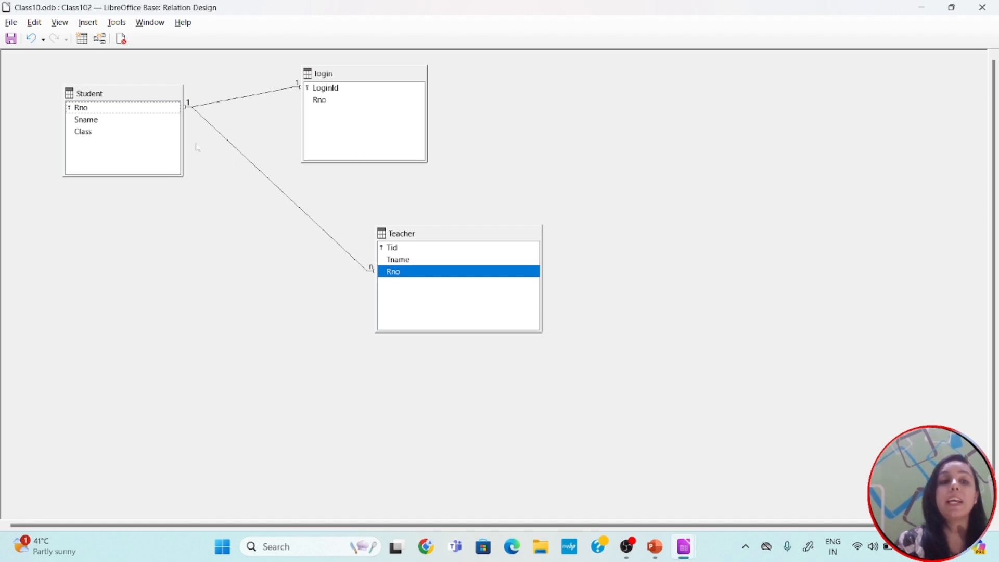
pyautogui.click(173, 135)
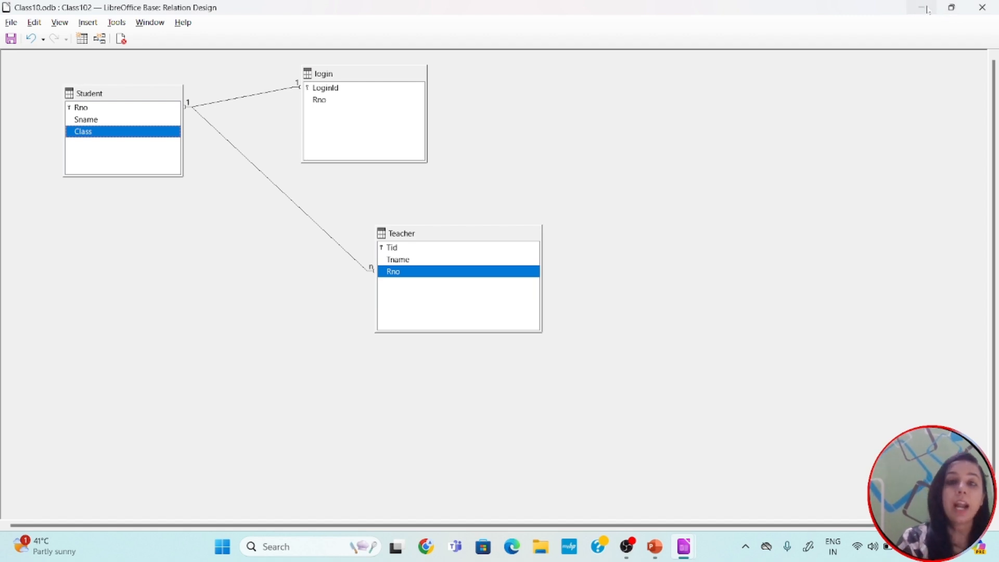
# - Switch to the DBMS-LO presentation in PowerPoint and present the slide on advantages of relating tables, revealing its first point
pyautogui.hotkey('alt', 'Tab')
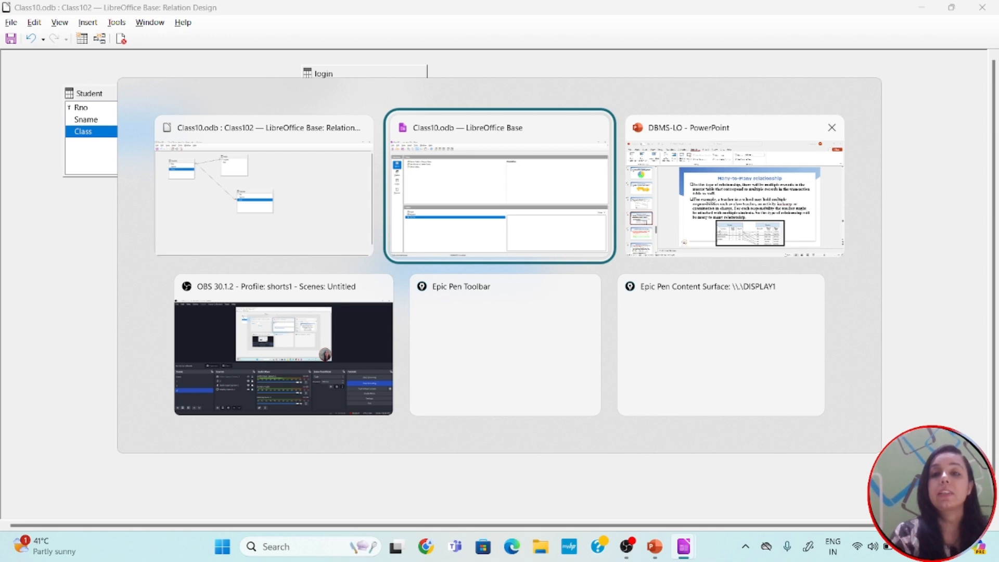
pyautogui.press('Tab')
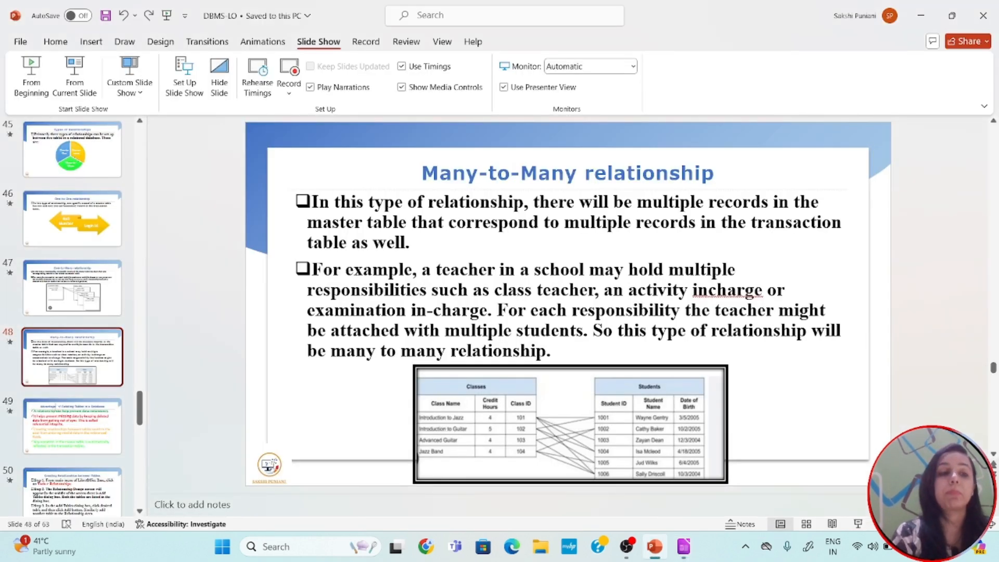
pyautogui.click(72, 425)
pyautogui.click(74, 89)
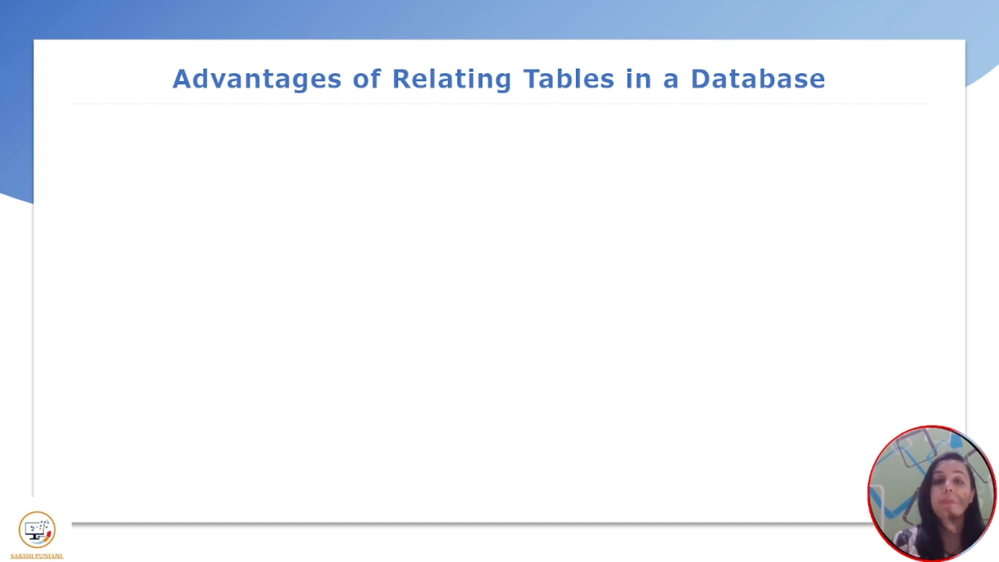
pyautogui.press('Right')
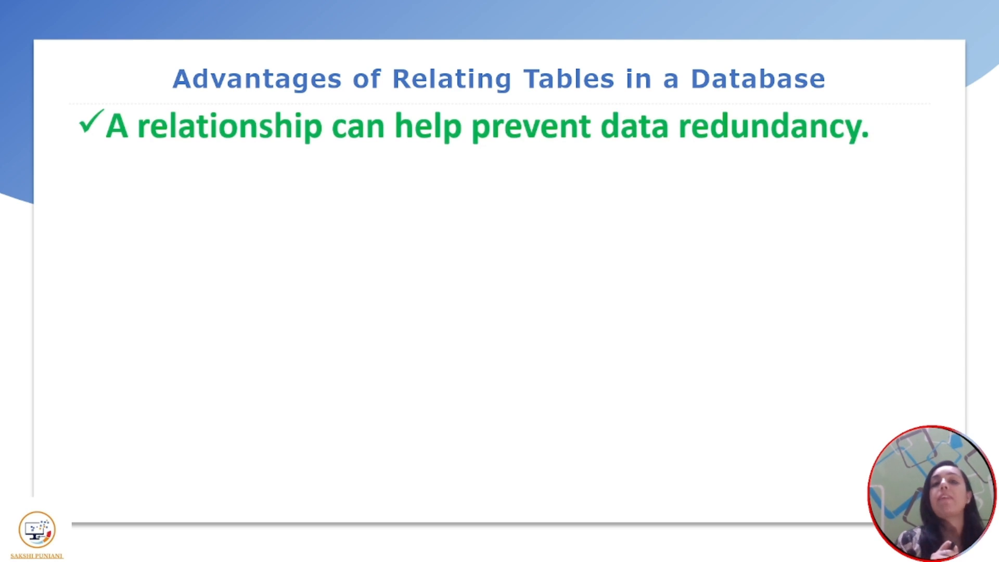
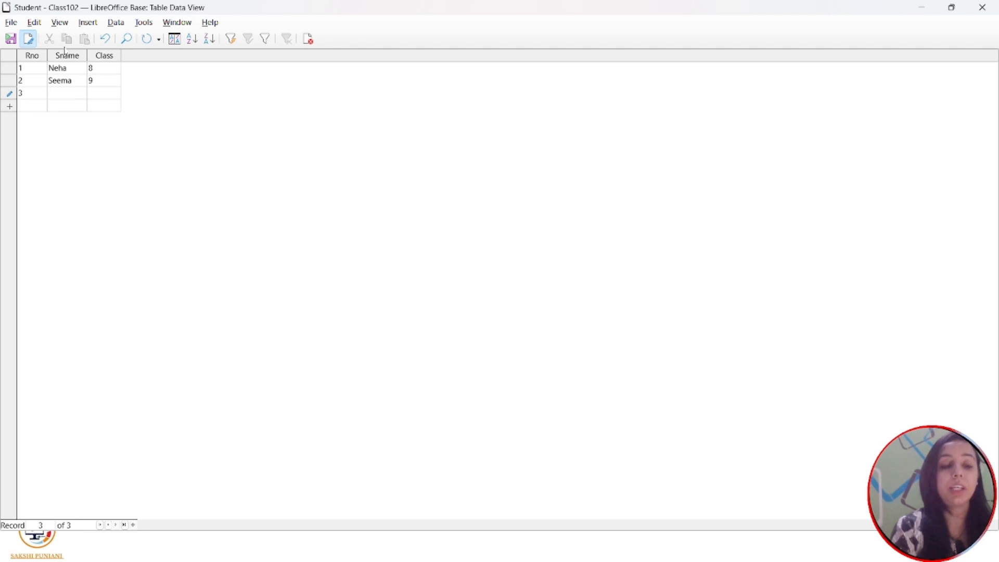
# - Complete the Student record with Rno 3 by entering the student's name and class 10, then save it and close the table
pyautogui.write('H')
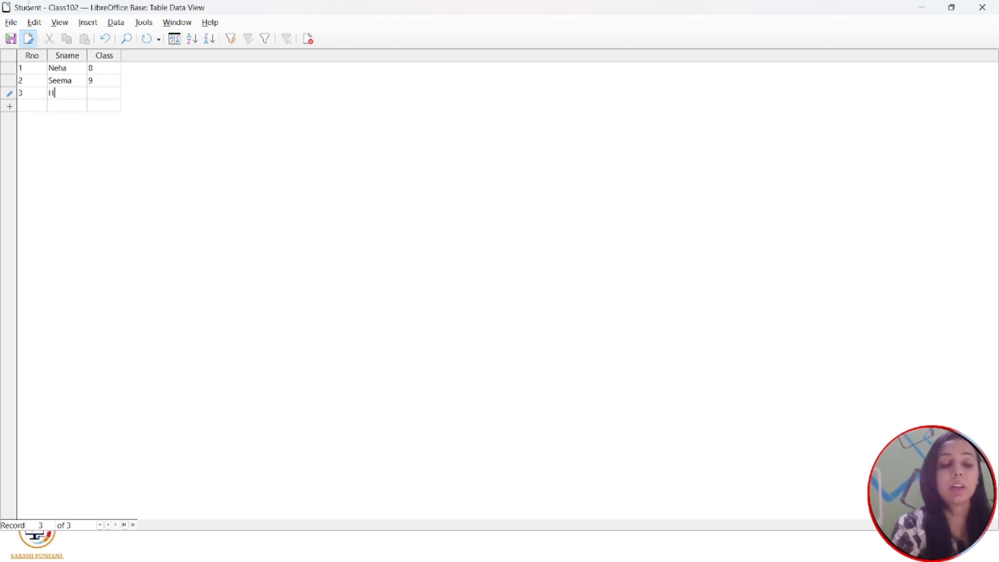
pyautogui.write('eena')
pyautogui.press('Tab')
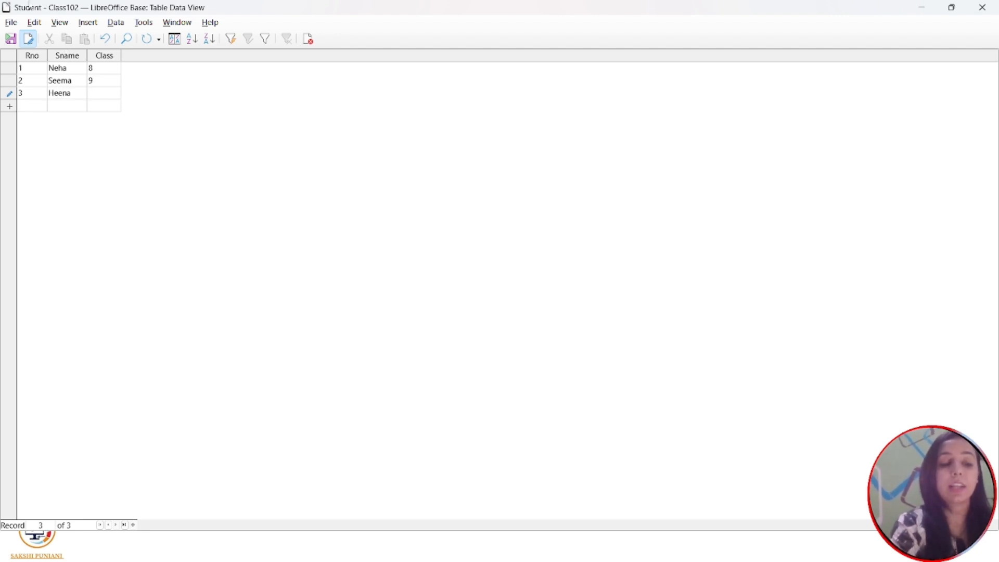
pyautogui.write('10')
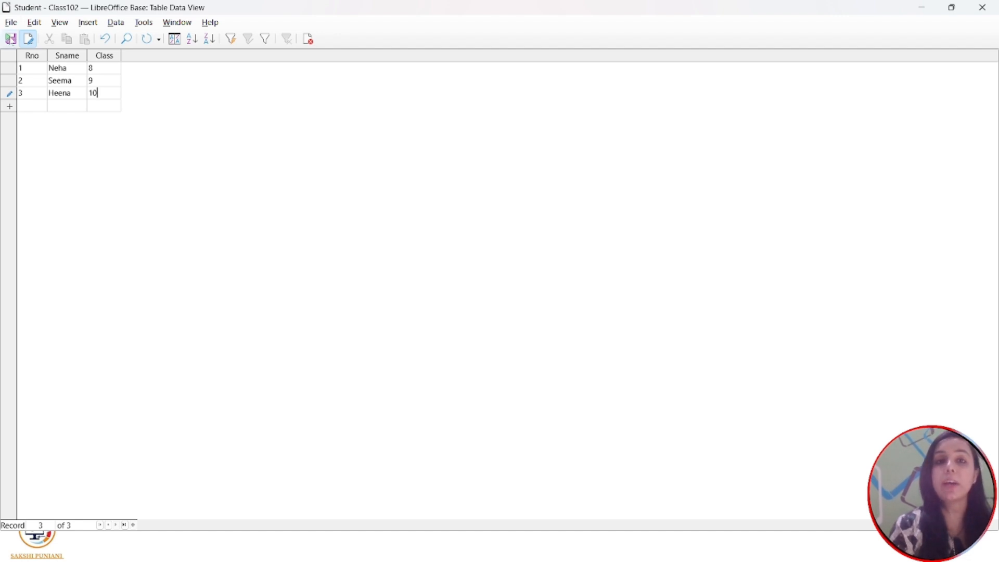
pyautogui.click(11, 39)
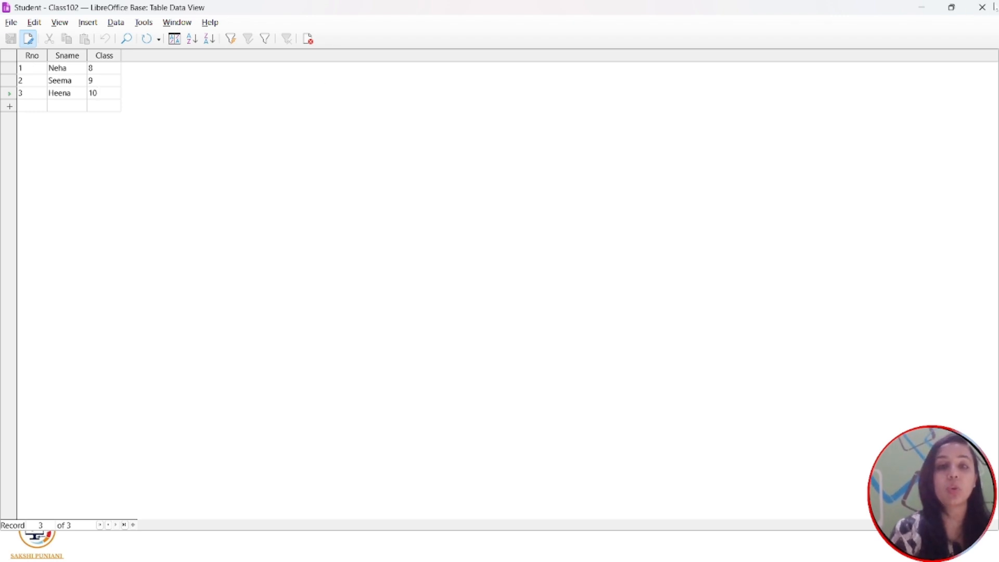
pyautogui.click(982, 7)
# - Open the Teacher table's data and add a record with Tid 101, the teacher's name and Rno 1
pyautogui.doubleClick(102, 350)
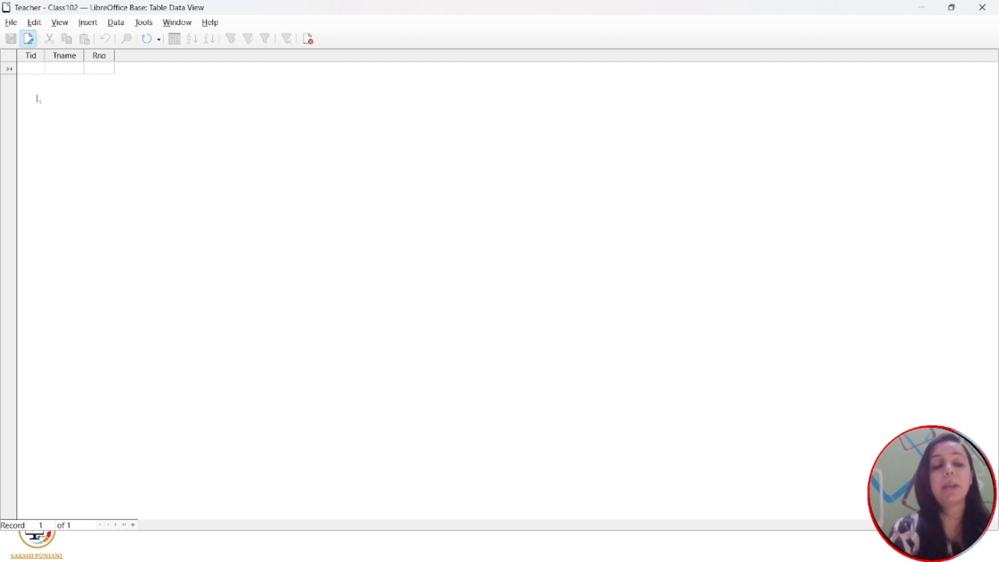
pyautogui.write('101')
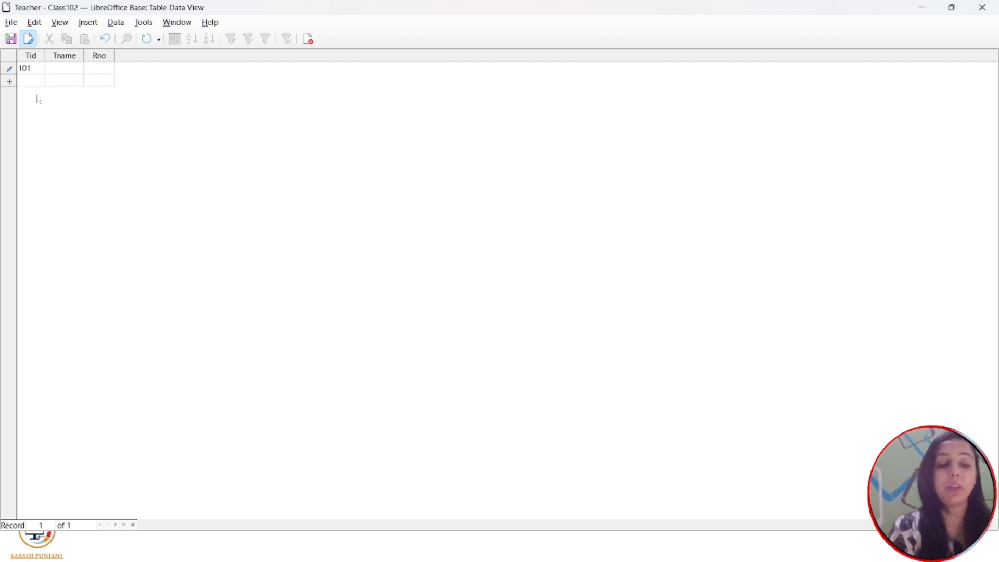
pyautogui.press('Tab')
pyautogui.write('Heta')
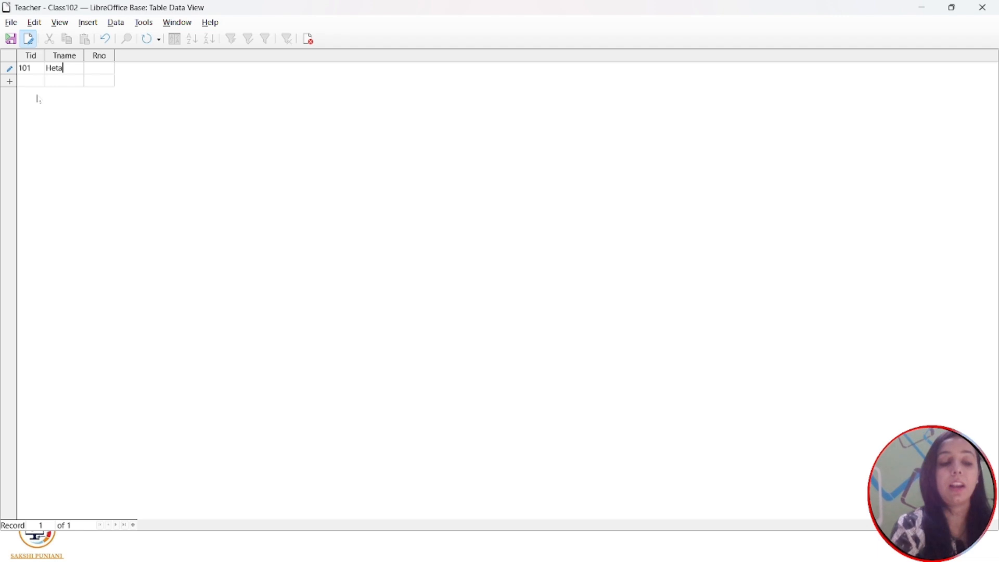
pyautogui.write('l')
pyautogui.press('Tab')
pyautogui.write('1')
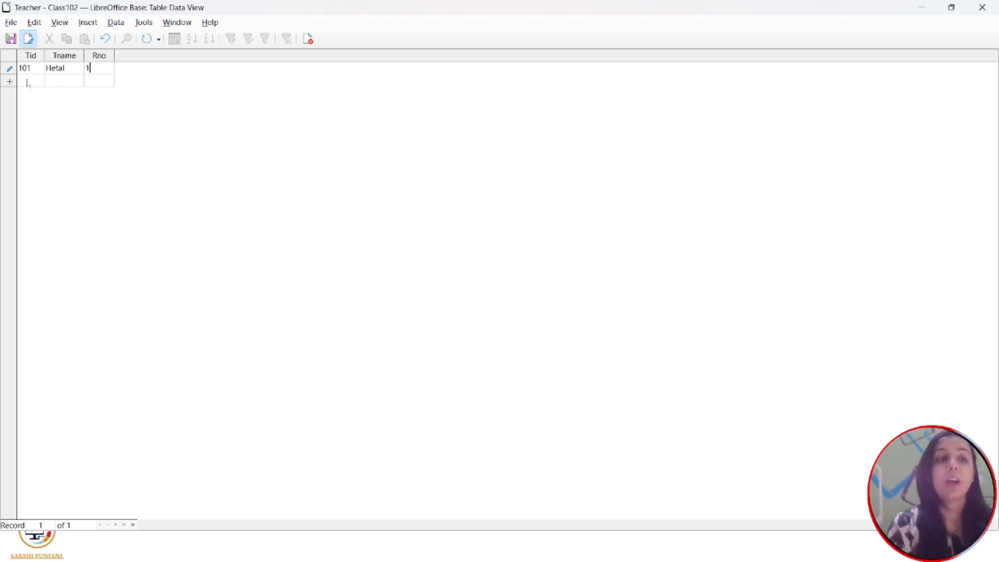
pyautogui.click(29, 81)
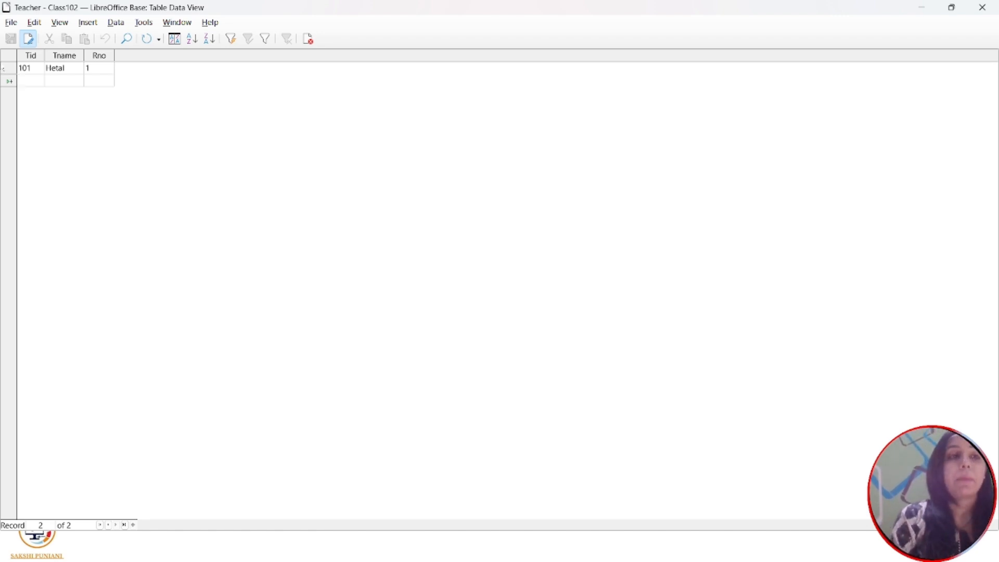
# - Try to add a second Teacher record with Tid 102, the teacher's name and Rno 6
pyautogui.write('102')
pyautogui.press('Tab')
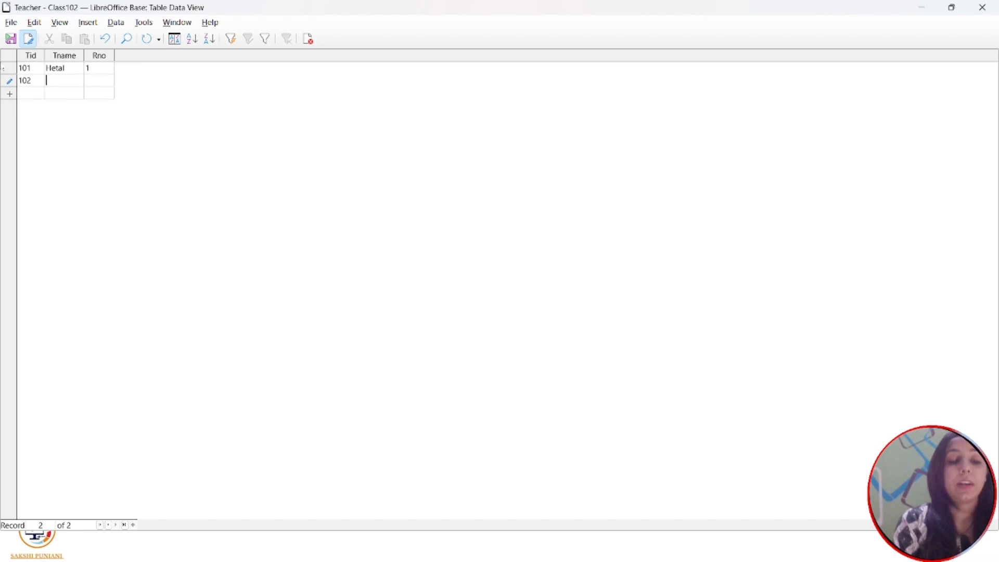
pyautogui.write('sheetal')
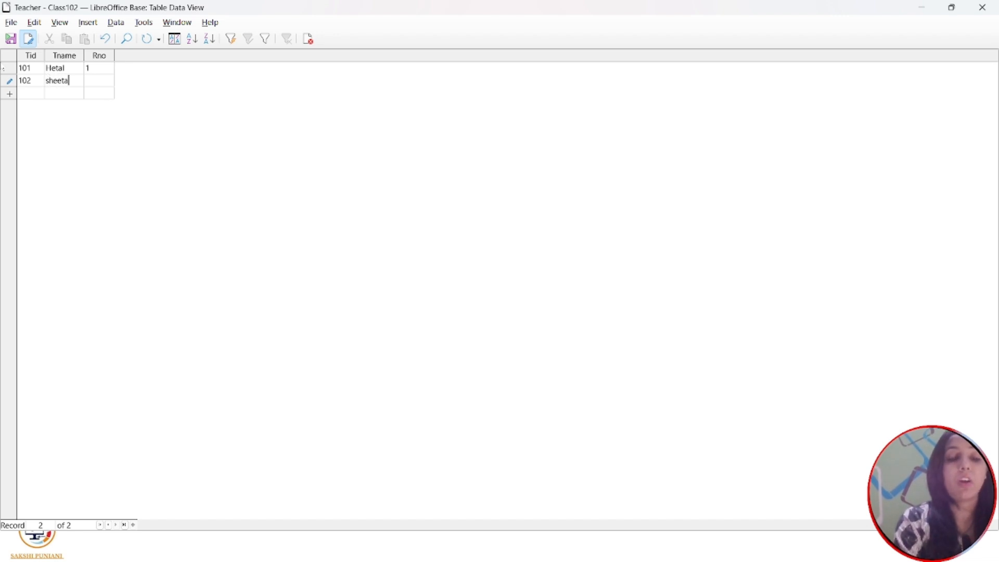
pyautogui.press('Tab')
pyautogui.write('6')
pyautogui.press('Tab')
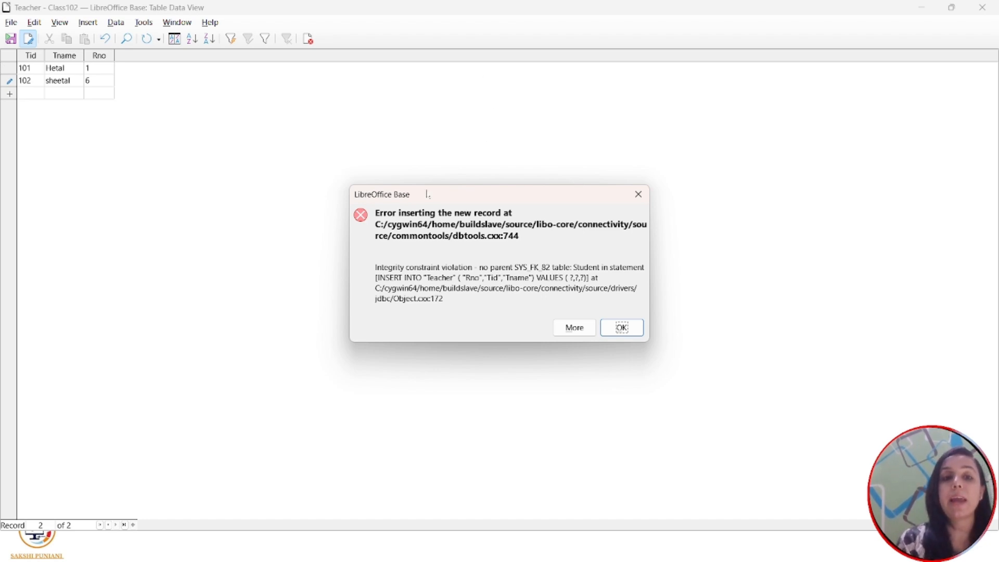
pyautogui.click(638, 194)
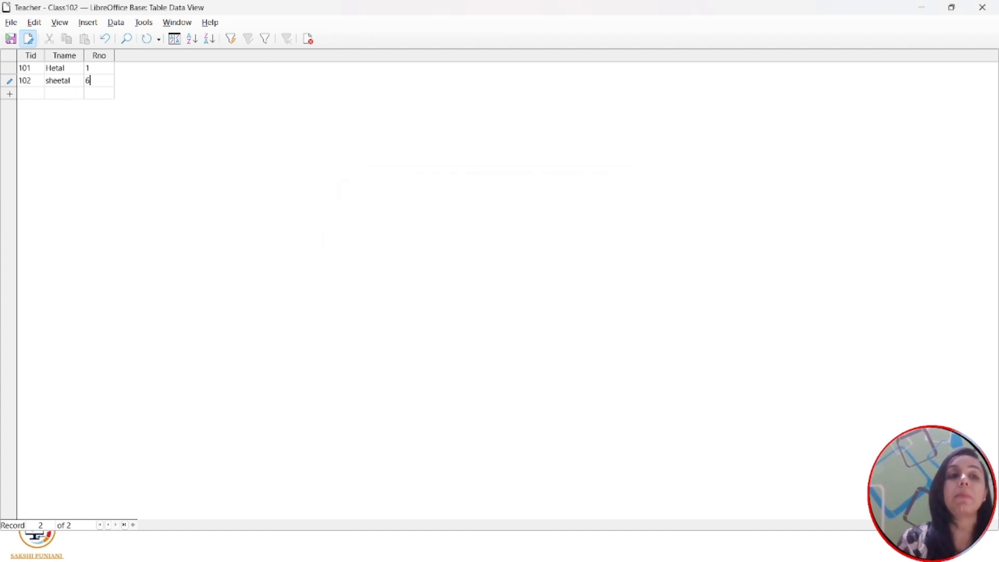
# - Set the Rno of the Teacher record with Tid 102 to 3 and store the record
pyautogui.press('BackSpace')
pyautogui.write('2')
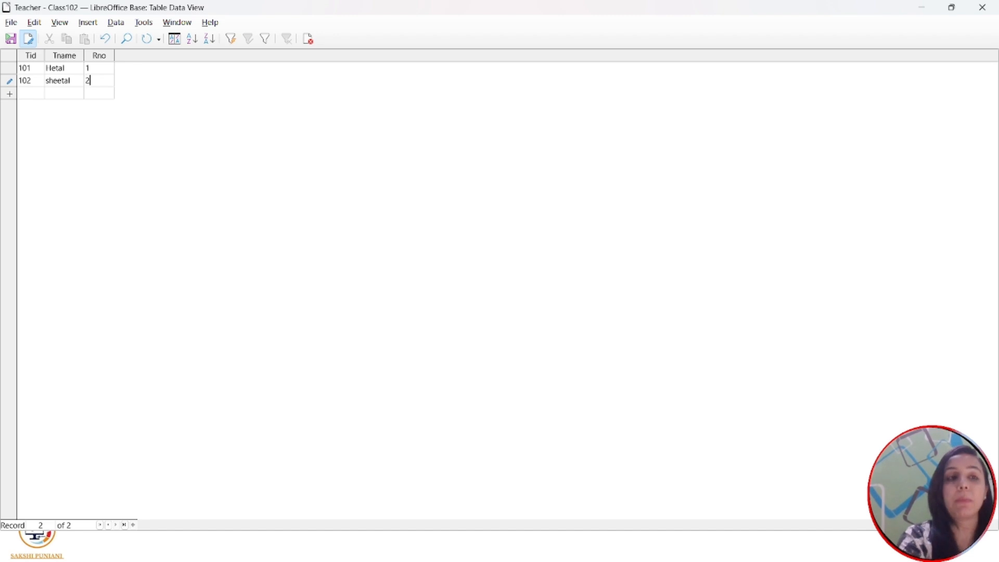
pyautogui.press('BackSpace')
pyautogui.write('3')
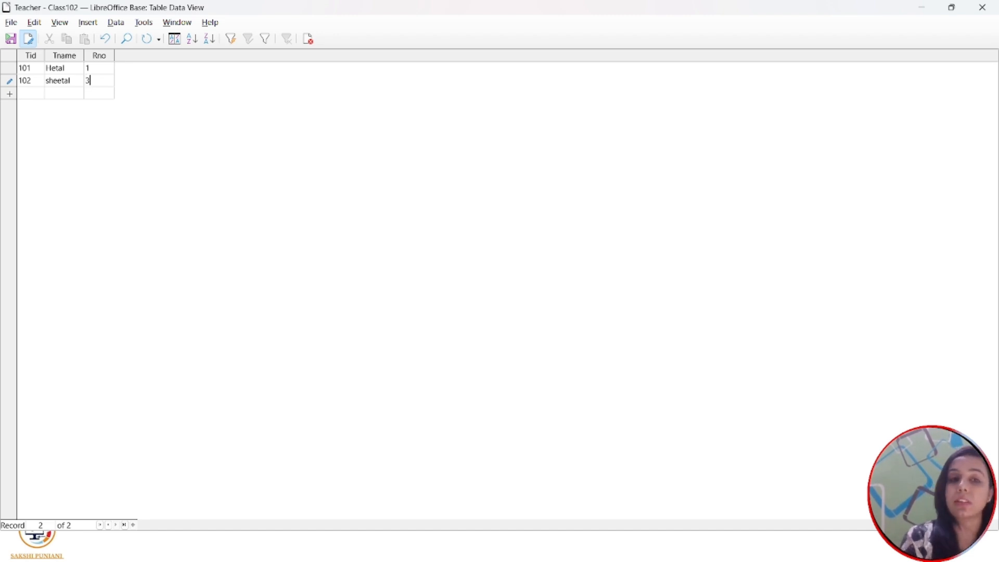
pyautogui.press('Tab')
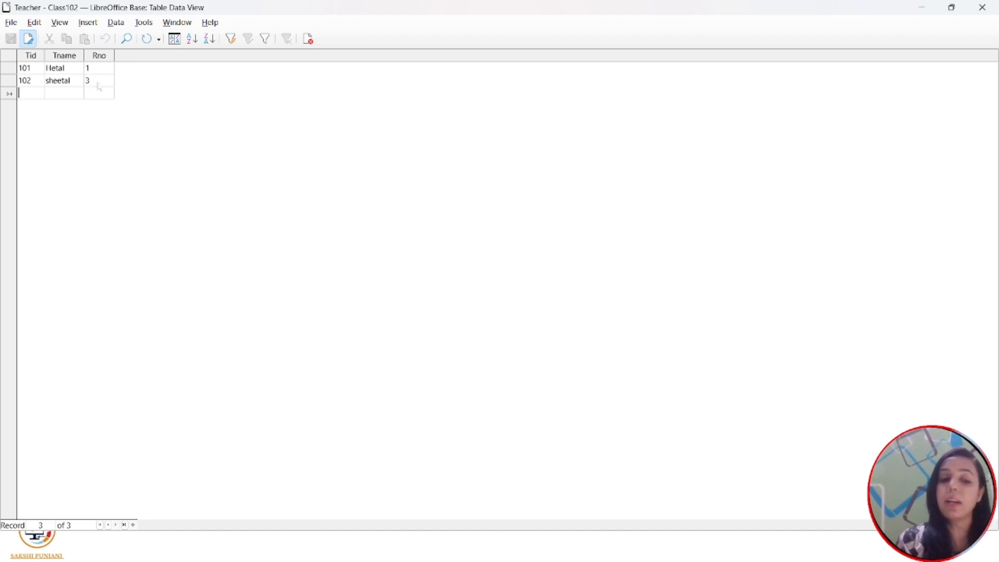
# - Start a third Teacher record with Tid 103 and the teacher's name
pyautogui.write('102')
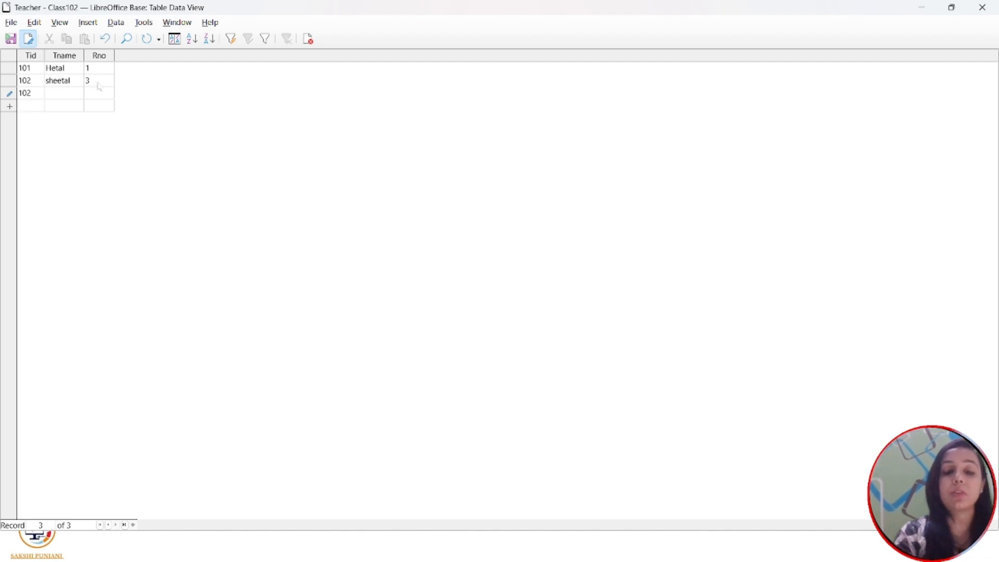
pyautogui.press('BackSpace')
pyautogui.write('3')
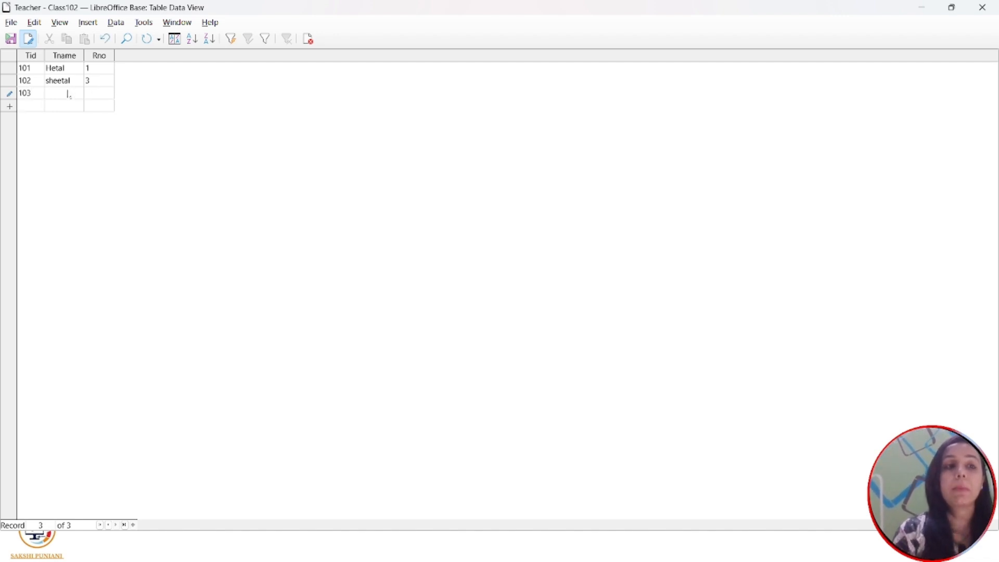
pyautogui.write('nisha')
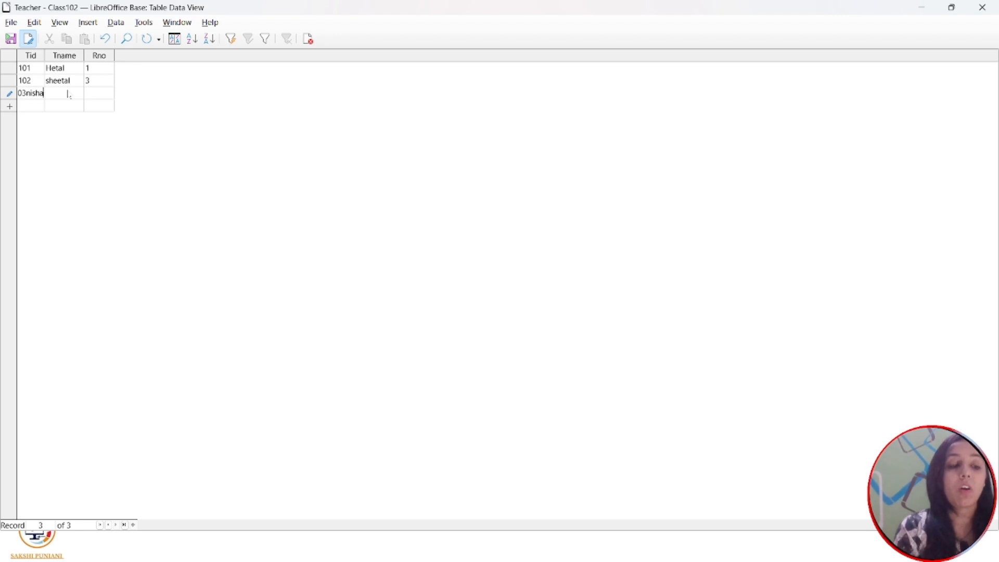
pyautogui.press('BackSpace')
pyautogui.press('BackSpace')
pyautogui.press('BackSpace')
pyautogui.press('BackSpace')
pyautogui.press('BackSpace')
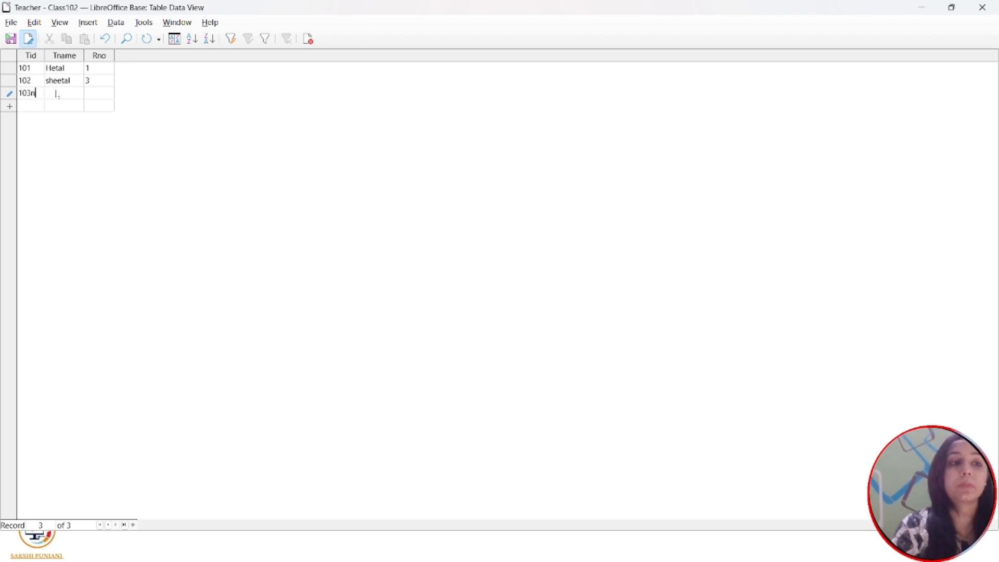
pyautogui.click(57, 94)
pyautogui.write('ni')
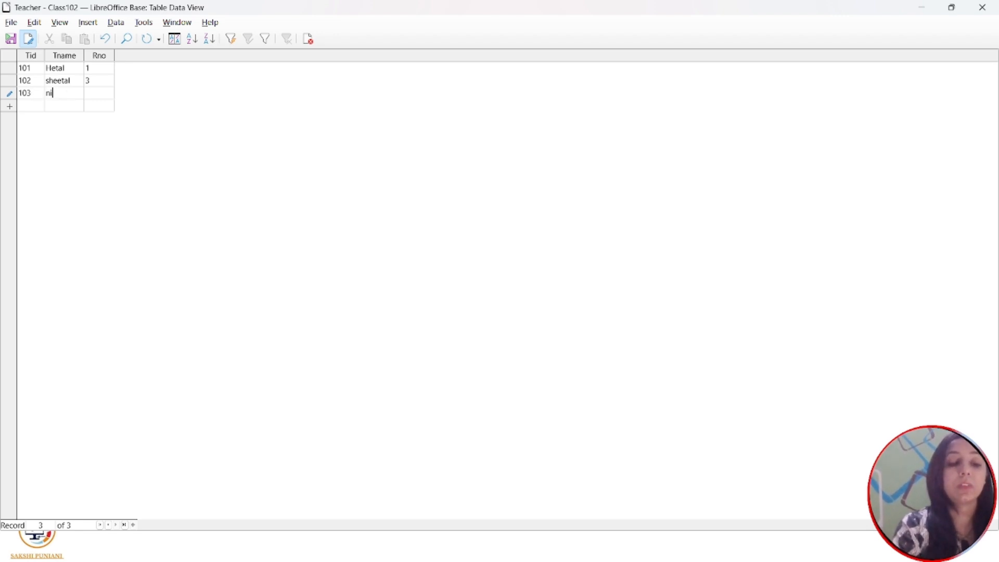
pyautogui.write('sha')
pyautogui.press('Tab')
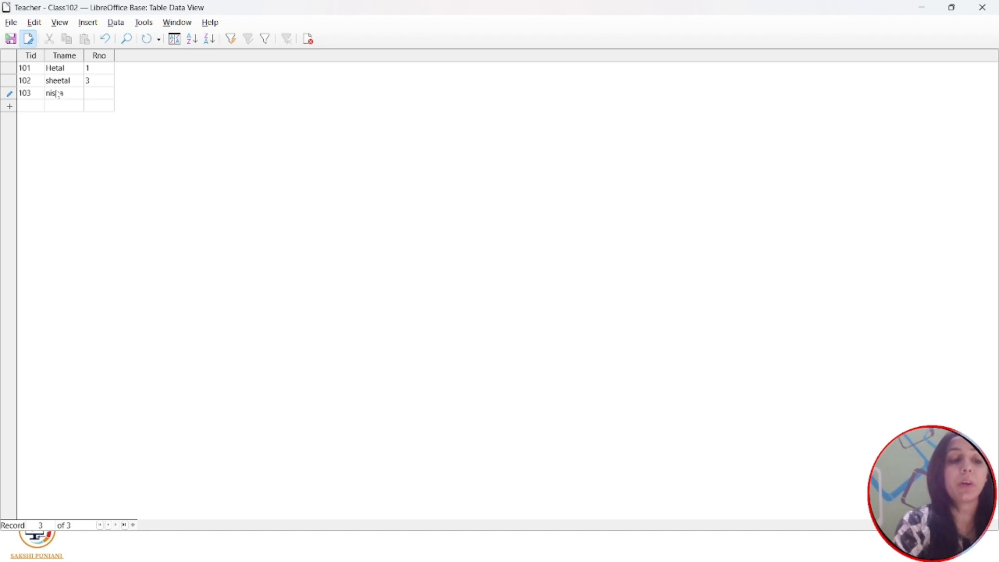
# - Set the Rno of the Teacher record with Tid 103 to 1, store it and close the table
pyautogui.write('2')
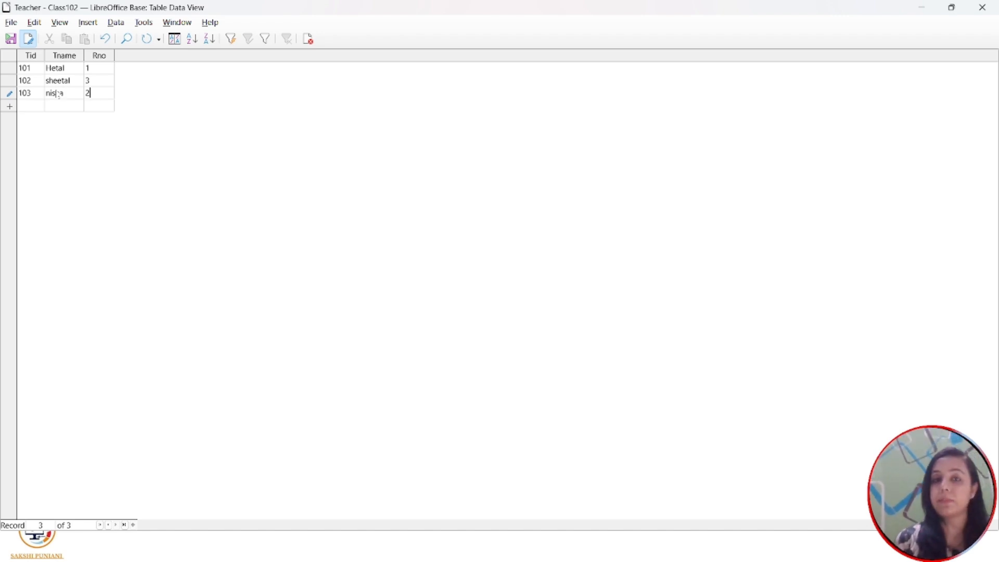
pyautogui.press('BackSpace')
pyautogui.write('1')
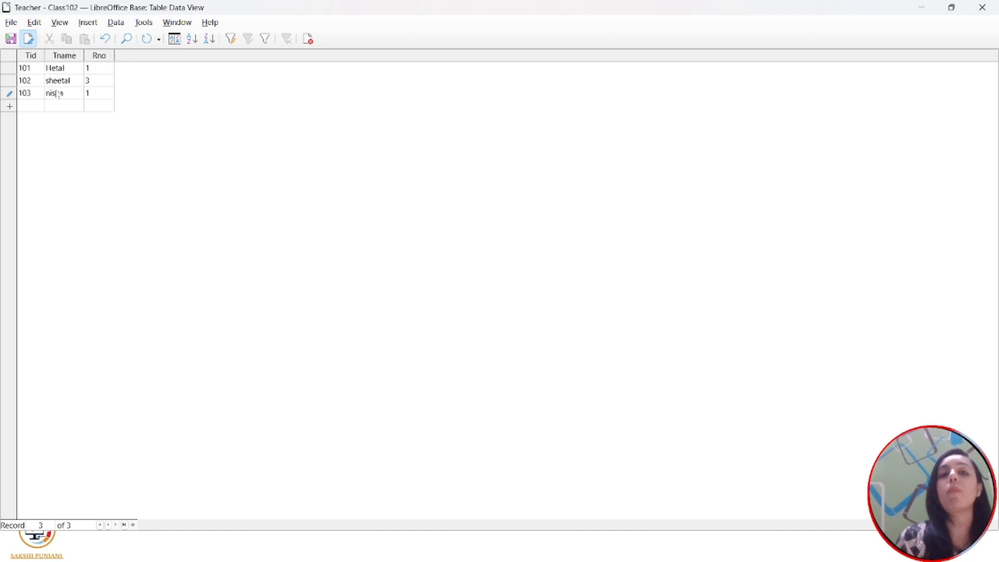
pyautogui.press('Return')
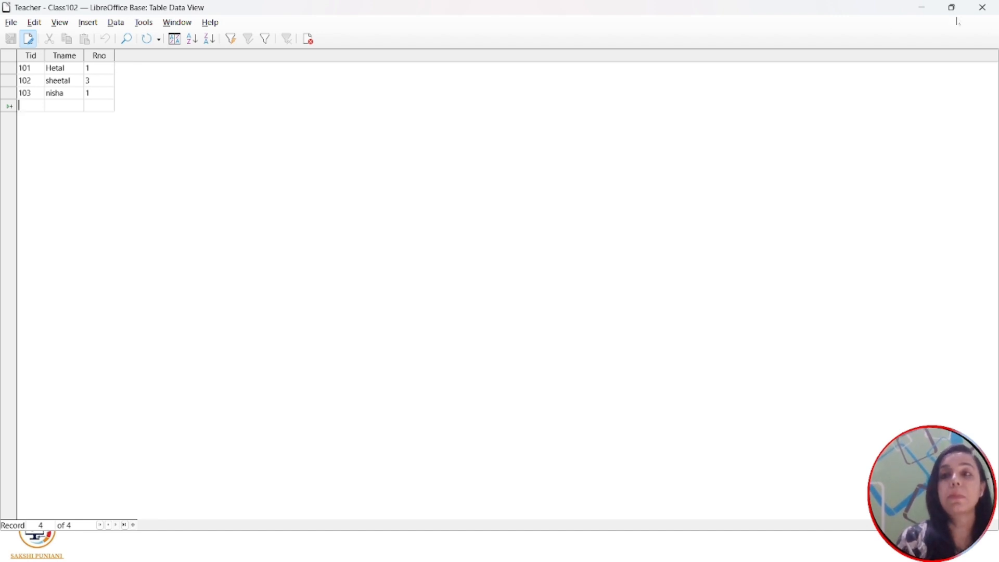
pyautogui.click(983, 8)
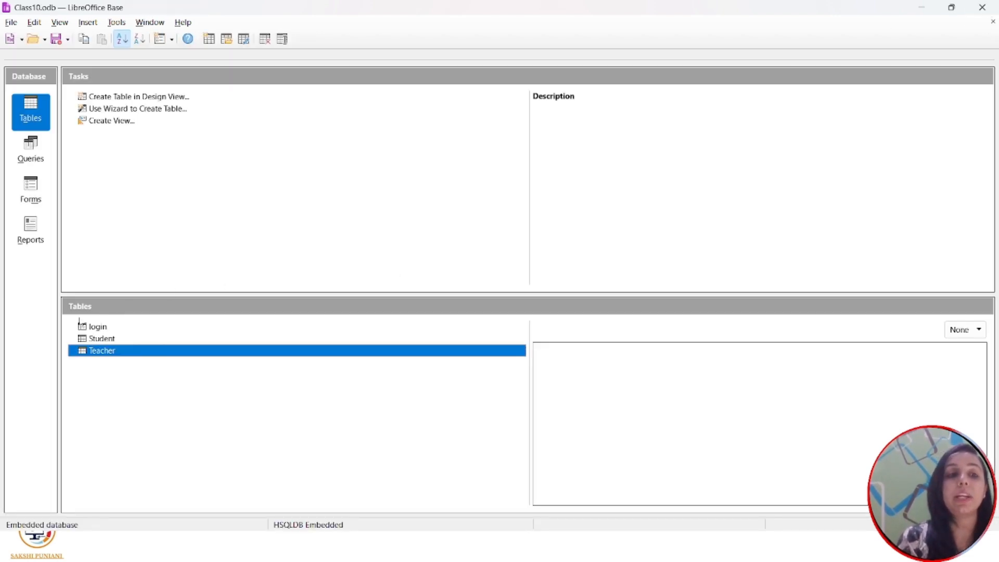
# - Open the Student table's data and try to delete the record with Rno 1
pyautogui.doubleClick(101, 339)
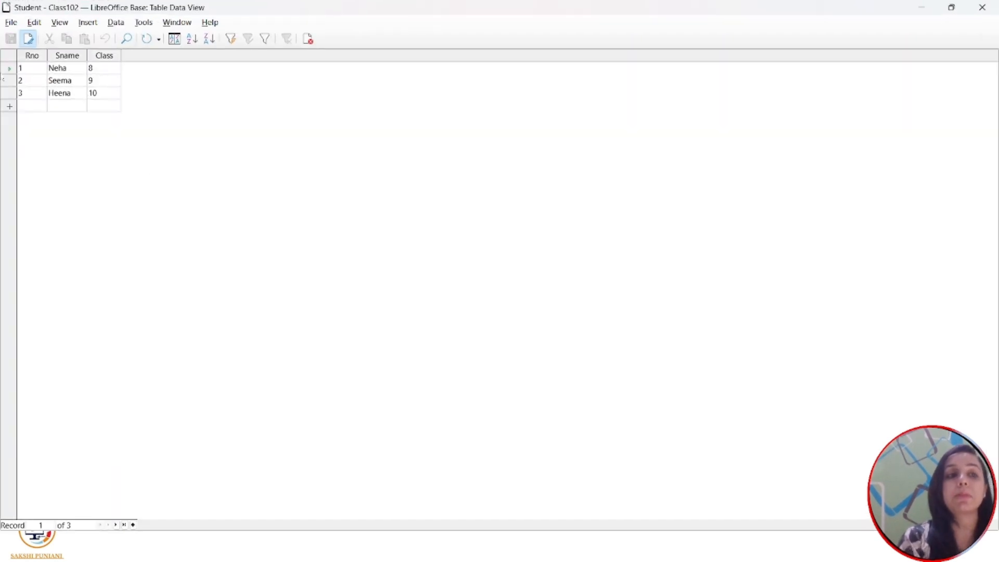
pyautogui.click(6, 72)
pyautogui.rightClick(7, 74)
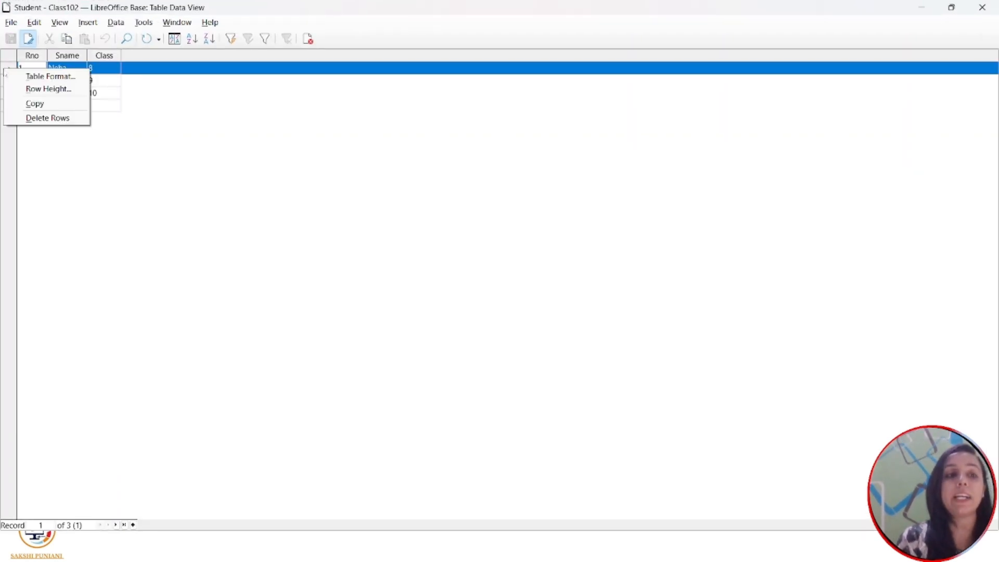
pyautogui.click(22, 120)
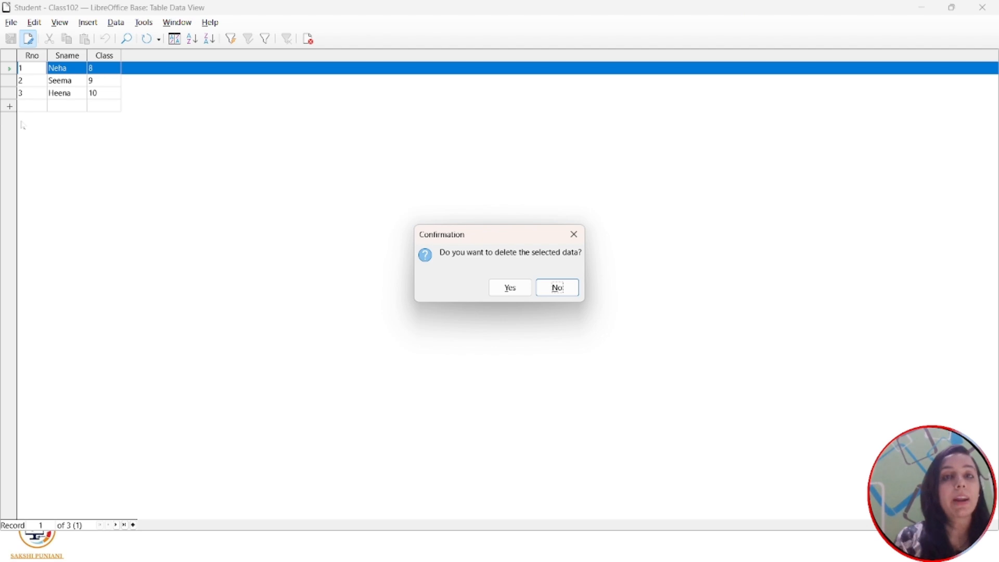
pyautogui.click(522, 289)
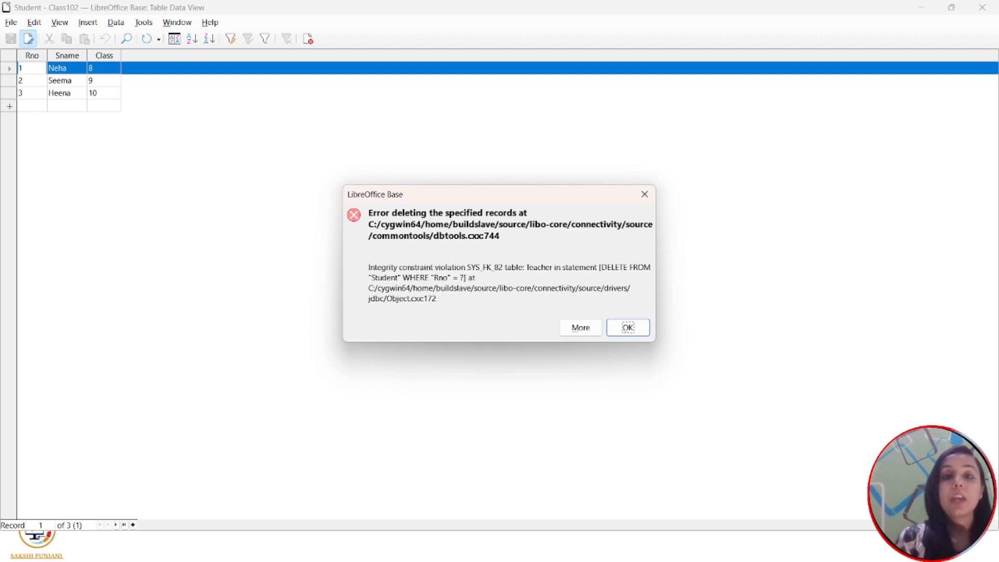
pyautogui.click(643, 195)
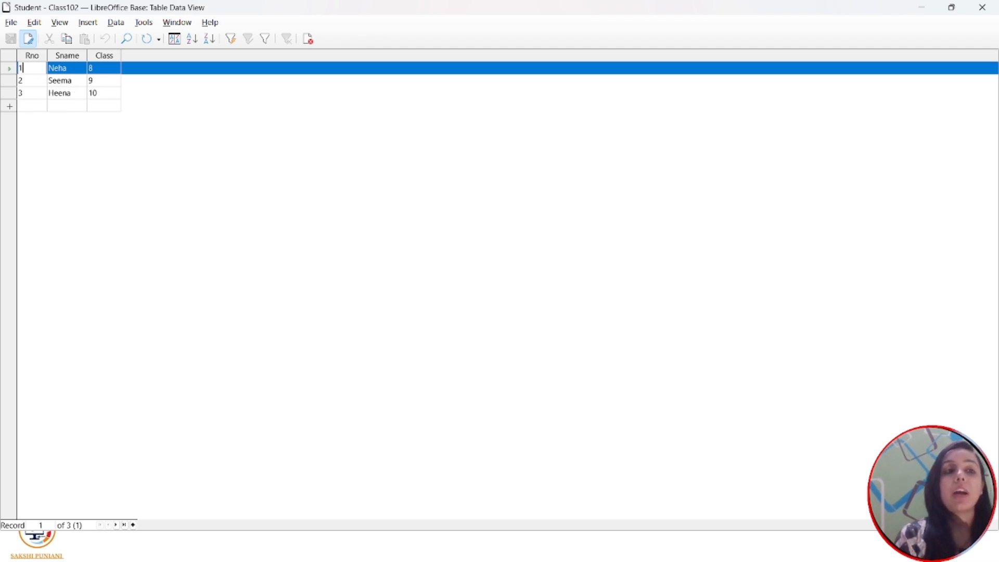
# - Try to change the Rno of the first Student record to 5 and save the record
pyautogui.press('BackSpace')
pyautogui.write('5')
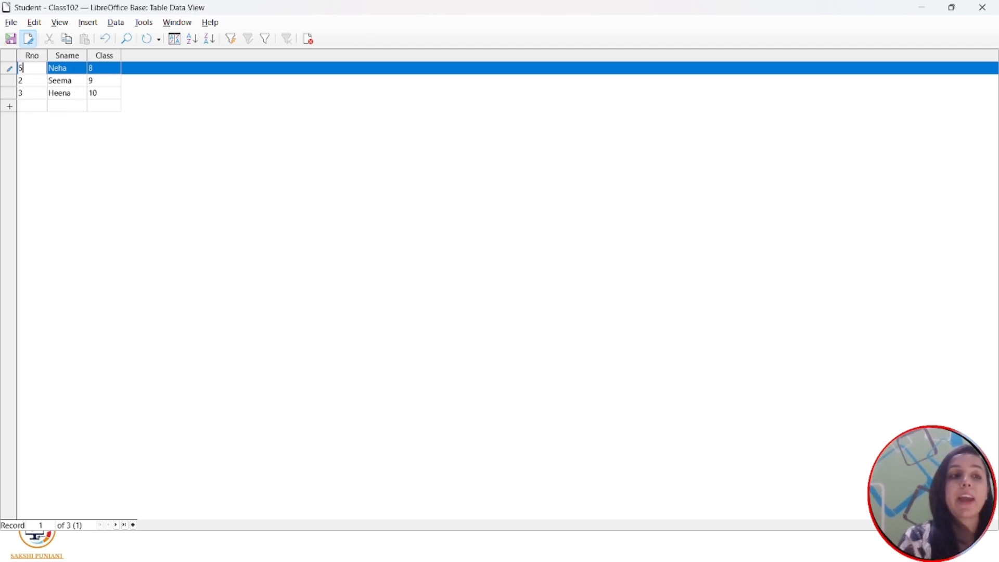
pyautogui.click(11, 39)
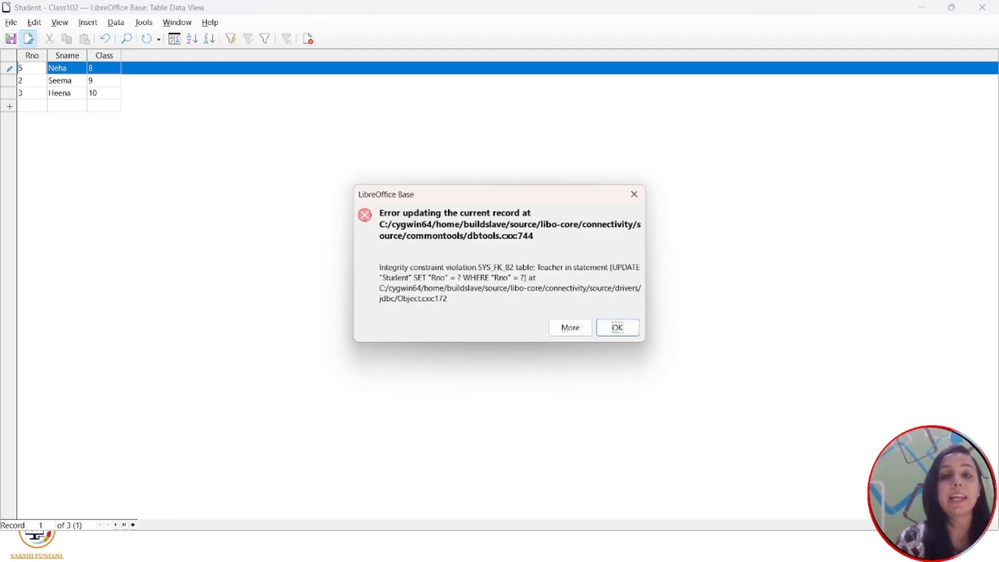
pyautogui.click(633, 195)
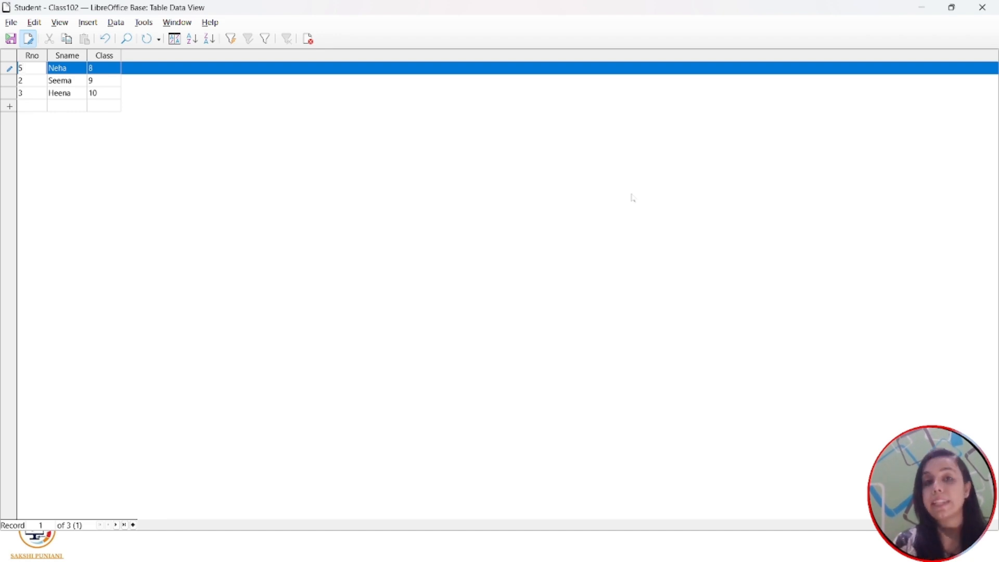
# - Open the update and delete options of the Student–Teacher relation in the relation design and switch to the Referential Integrity slide
pyautogui.hotkey('alt', 'Tab')
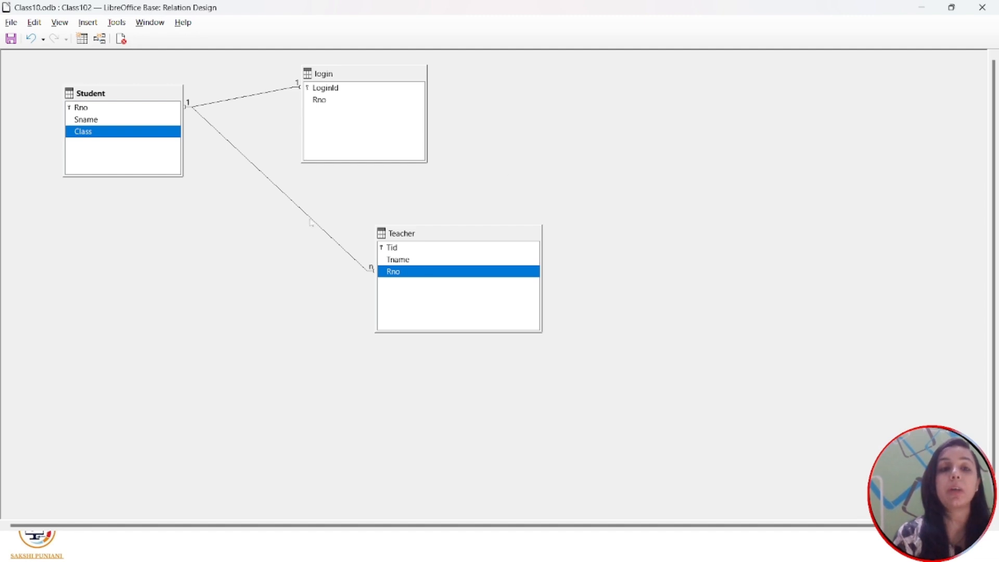
pyautogui.click(310, 221)
pyautogui.doubleClick(311, 221)
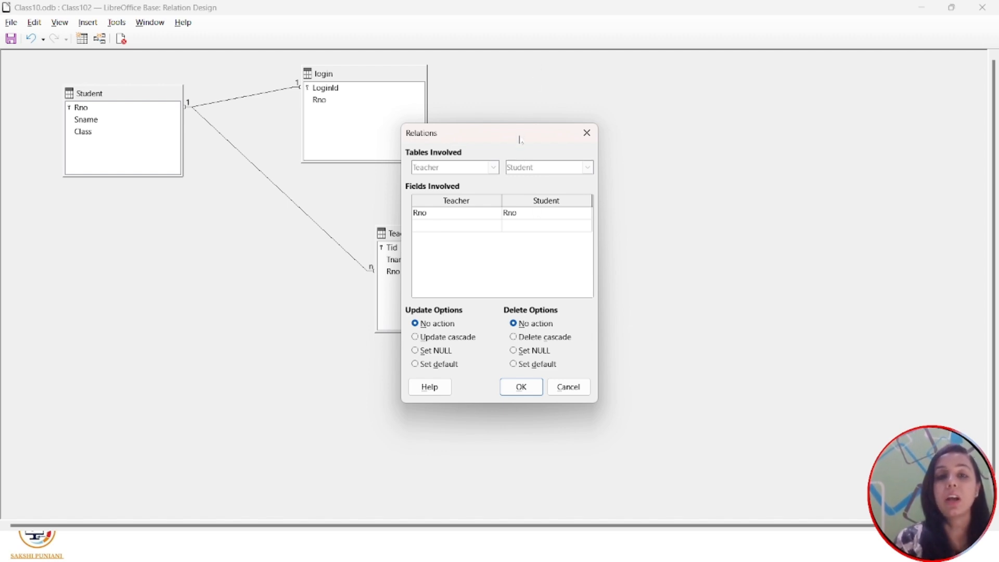
pyautogui.moveTo(519, 139); pyautogui.dragTo(557, 36)
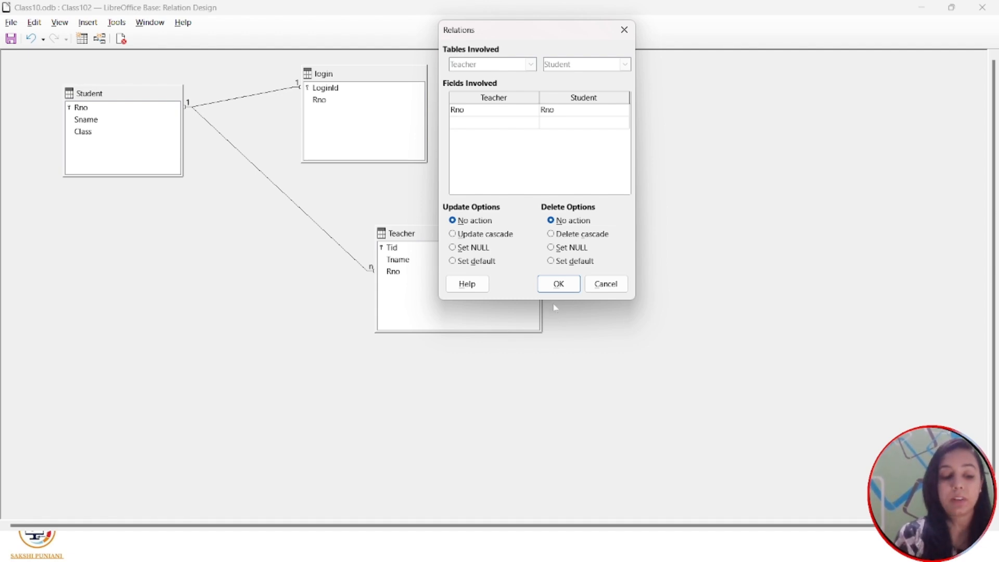
pyautogui.hotkey('alt', 'Tab')
pyautogui.click(752, 195)
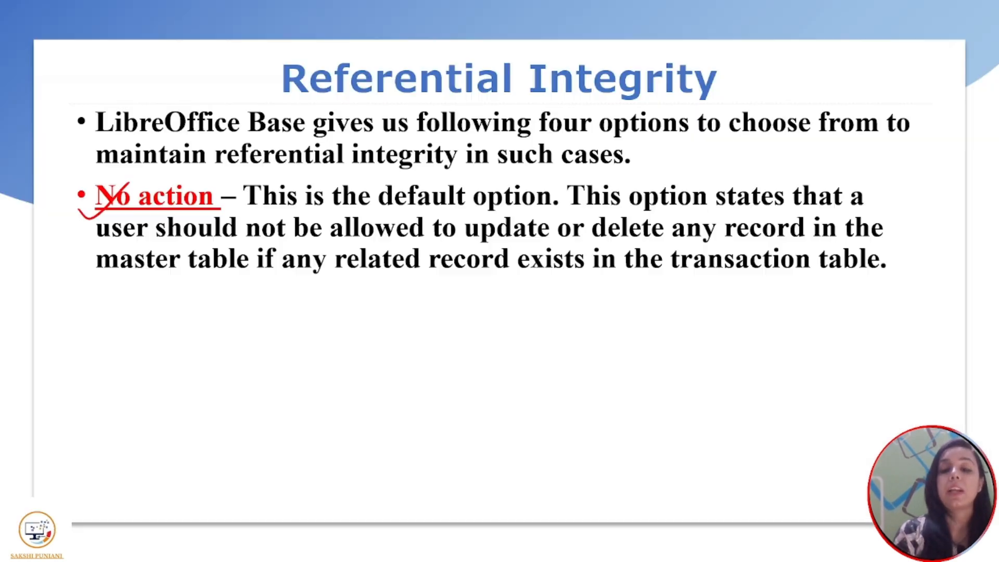
pyautogui.press('Right')
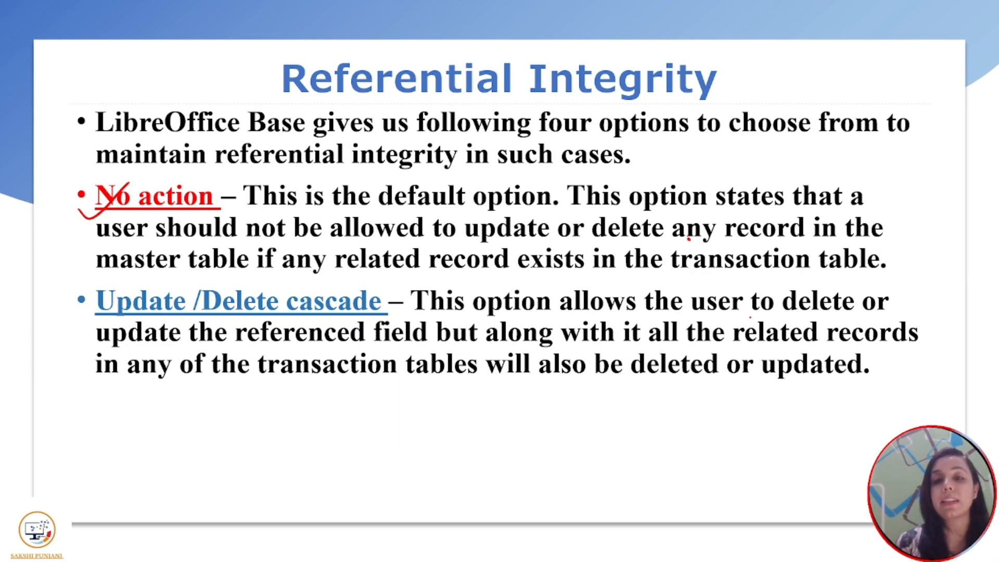
pyautogui.moveTo(784, 317); pyautogui.dragTo(832, 315)
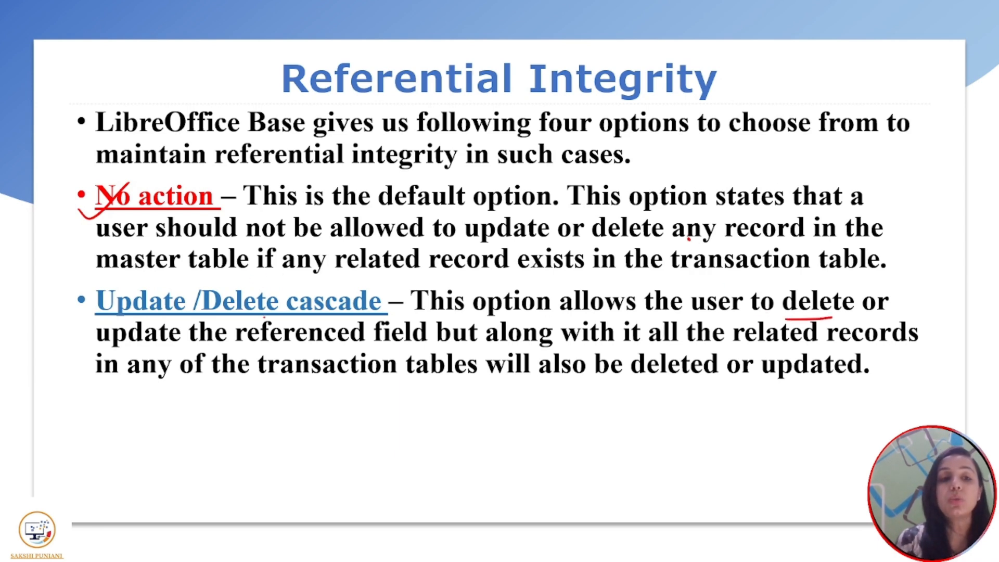
pyautogui.moveTo(264, 347); pyautogui.dragTo(333, 350)
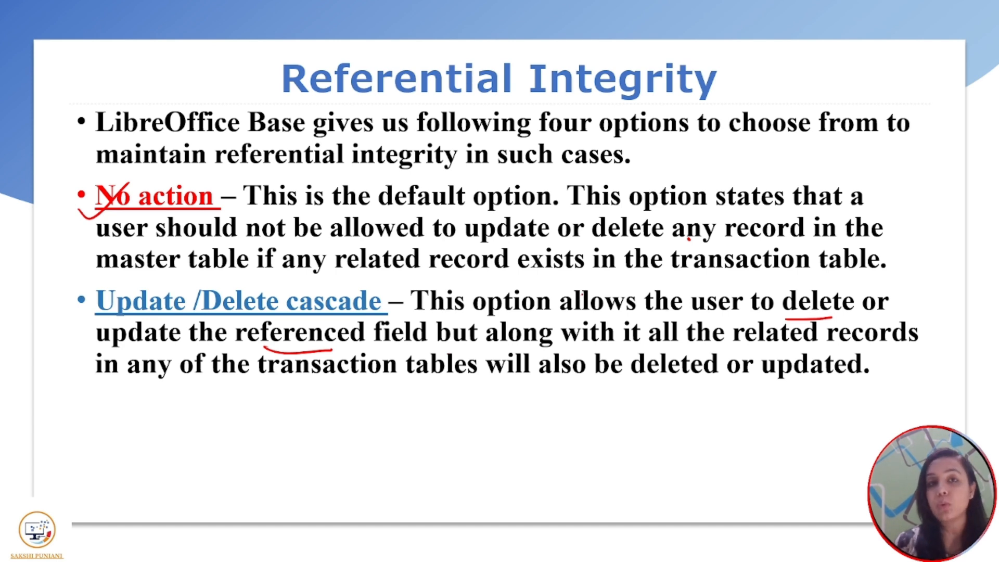
pyautogui.moveTo(629, 384); pyautogui.dragTo(691, 383)
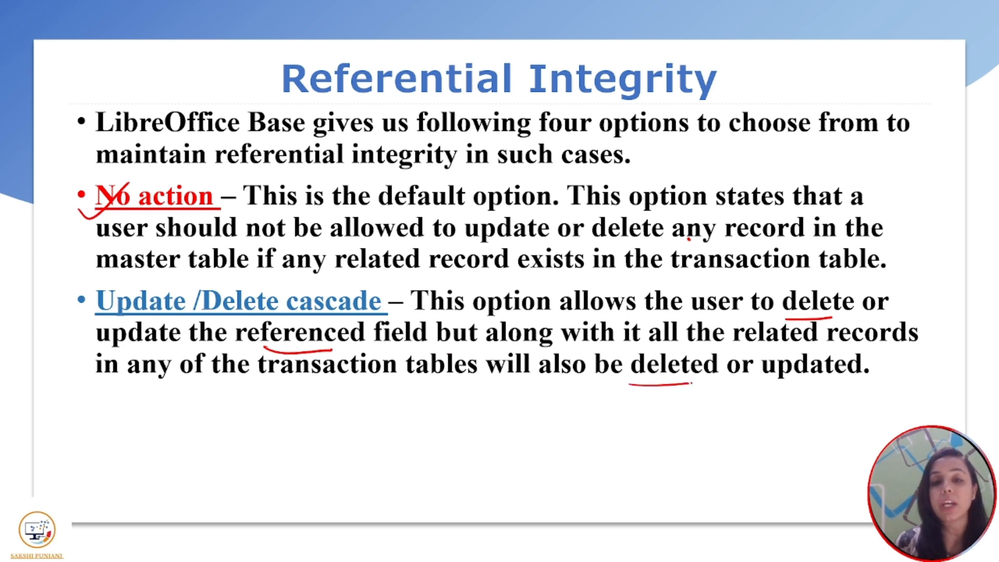
pyautogui.moveTo(772, 388); pyautogui.dragTo(842, 383)
# - Switch to the Student table in LibreOffice Base and set the first record's Rno to 1
pyautogui.hotkey('alt', 'Tab')
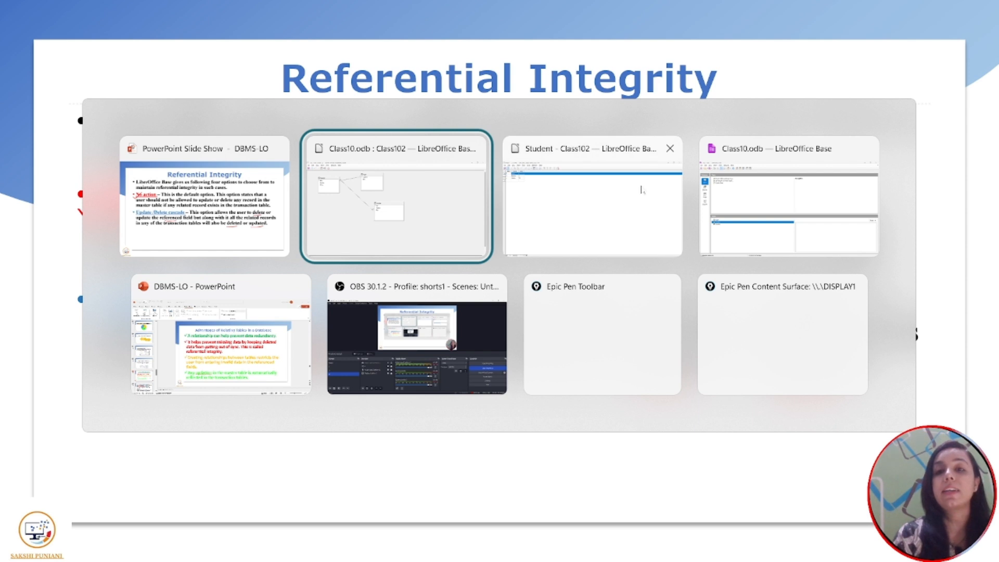
pyautogui.click(620, 190)
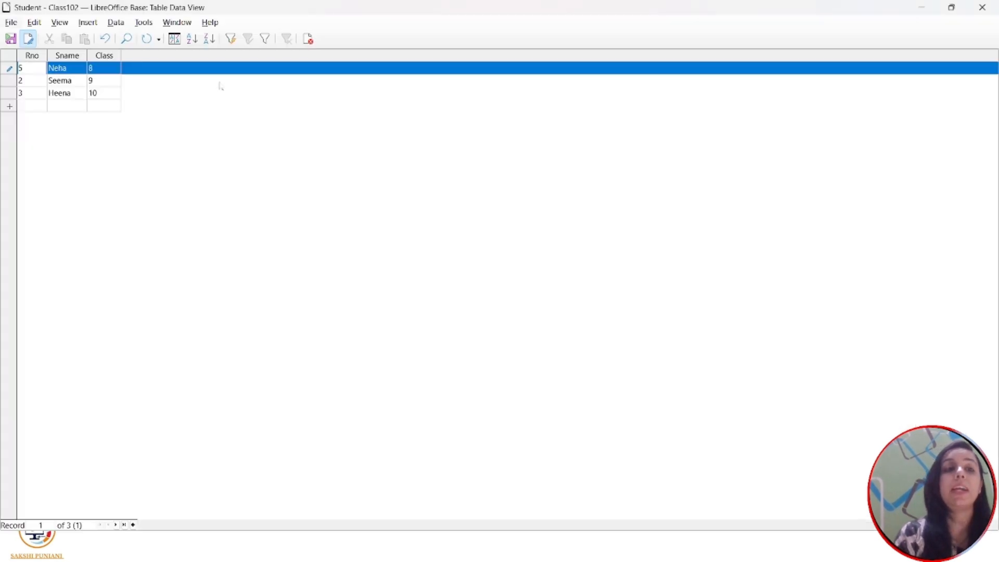
pyautogui.click(7, 79)
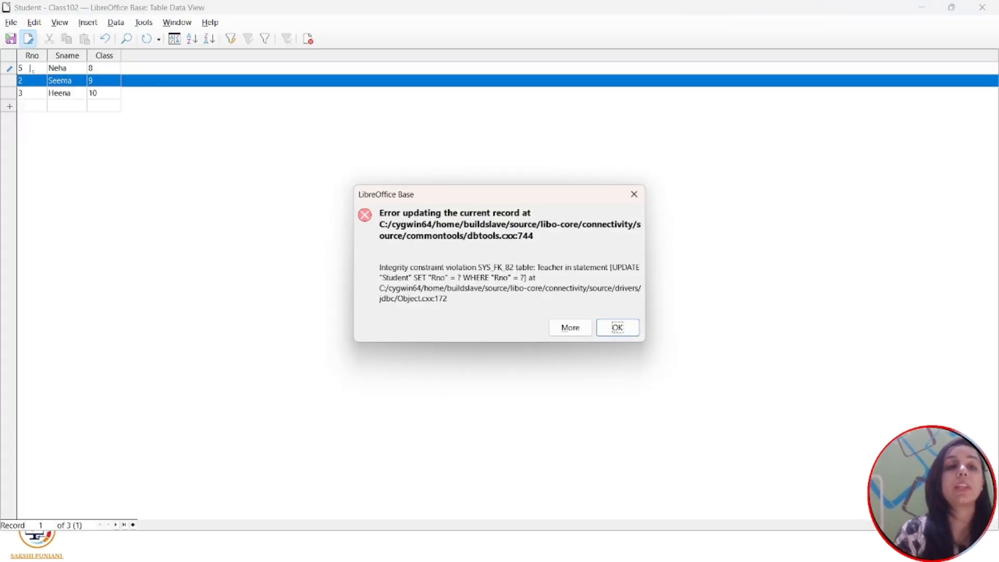
pyautogui.click(633, 194)
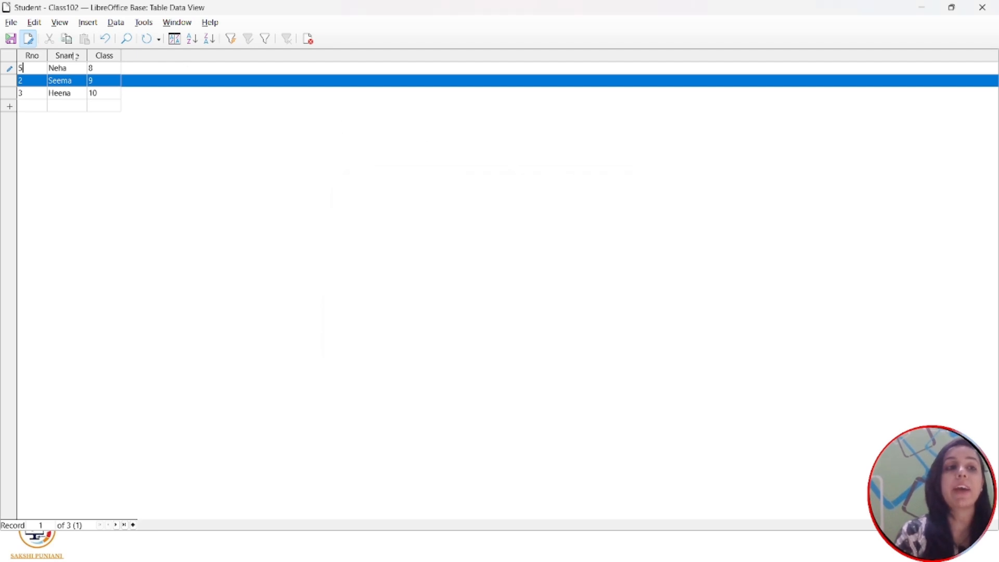
pyautogui.press('BackSpace')
pyautogui.write('1')
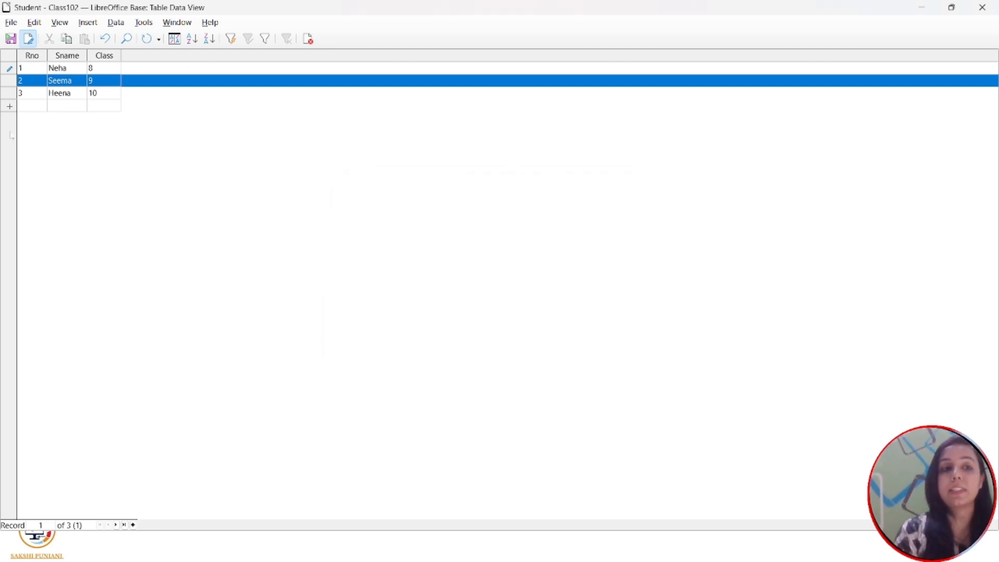
pyautogui.click(62, 128)
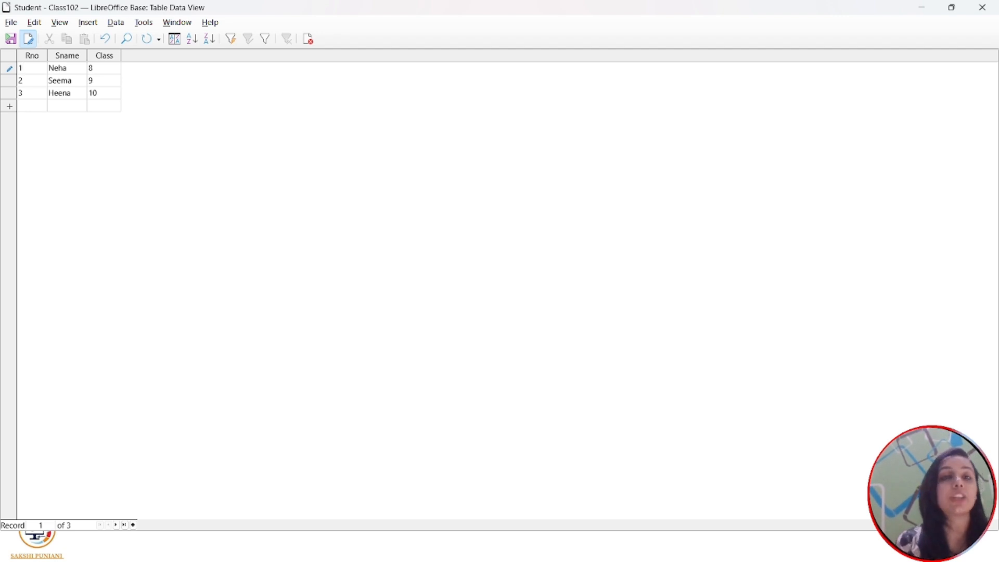
# - Try to delete the Student record with Rno 1
pyautogui.click(3, 72)
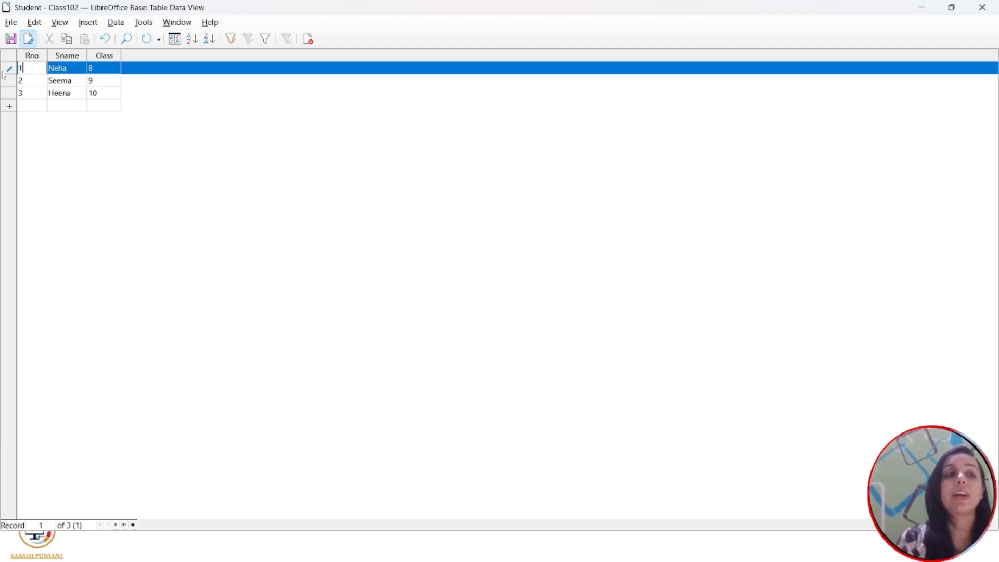
pyautogui.rightClick(3, 73)
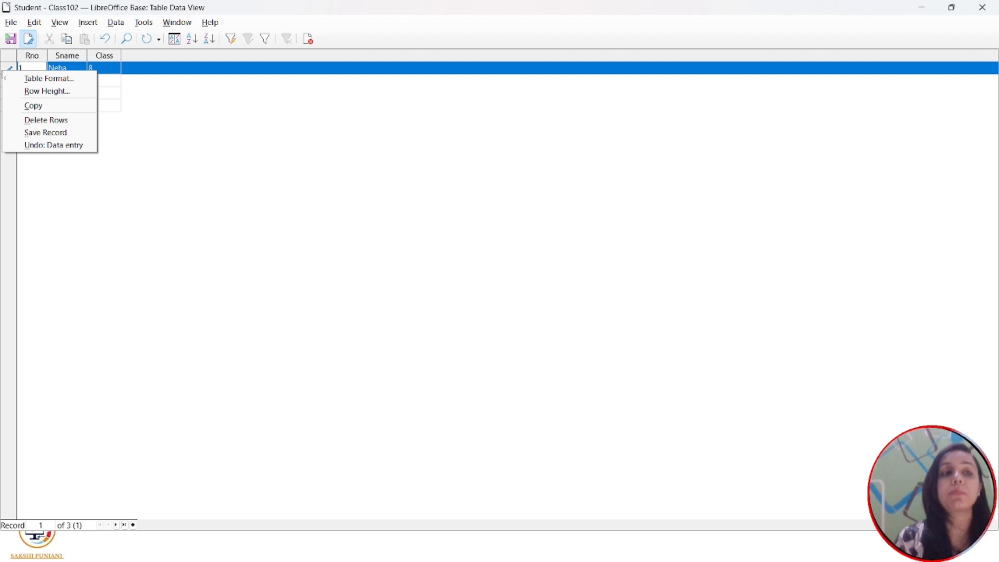
pyautogui.click(161, 148)
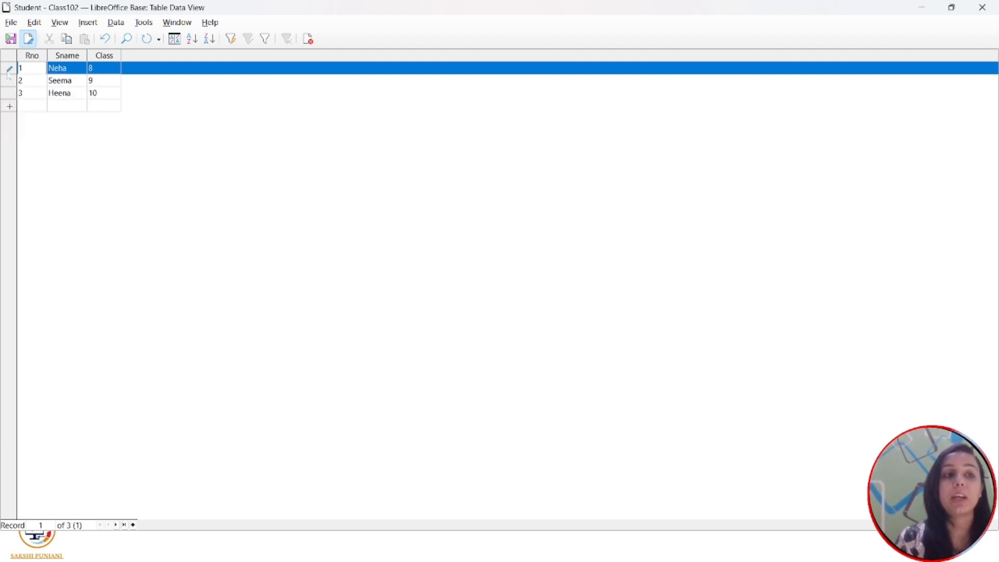
pyautogui.click(7, 78)
pyautogui.click(7, 71)
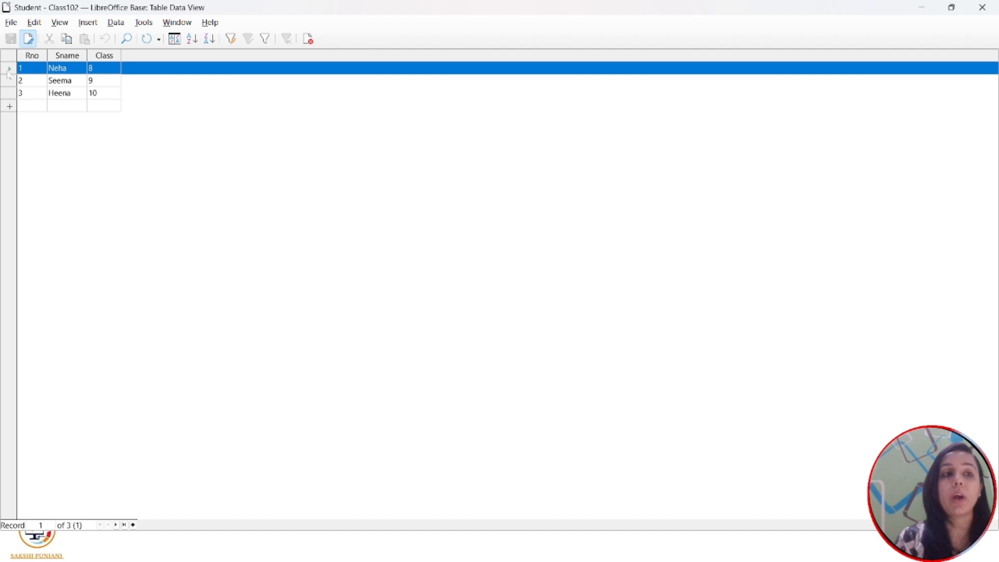
pyautogui.rightClick(9, 74)
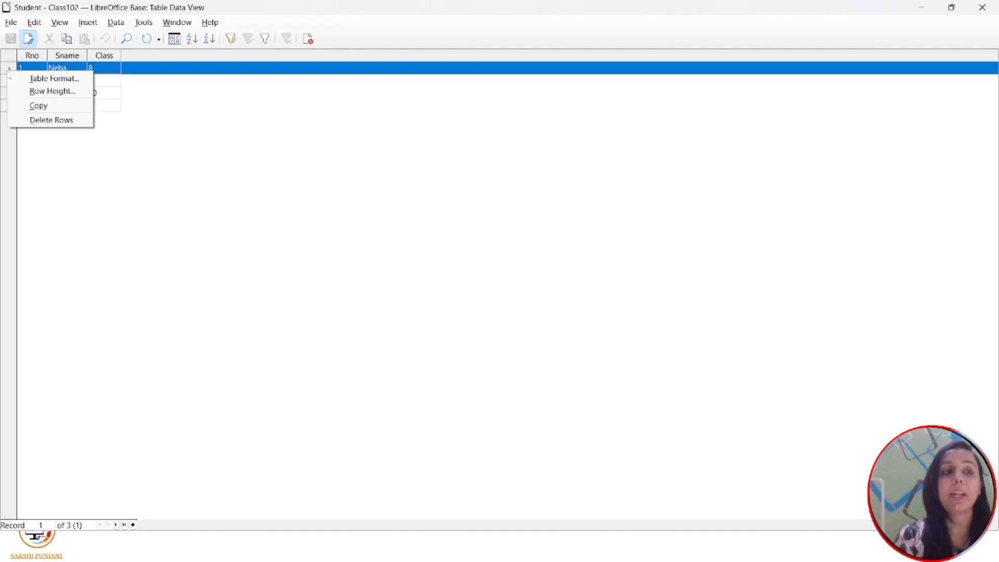
pyautogui.click(33, 121)
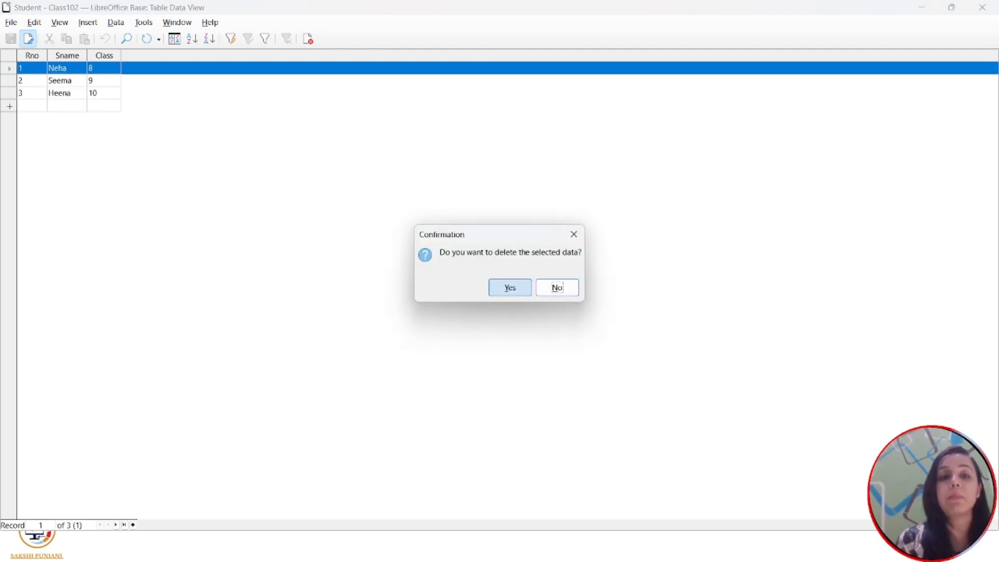
pyautogui.click(517, 289)
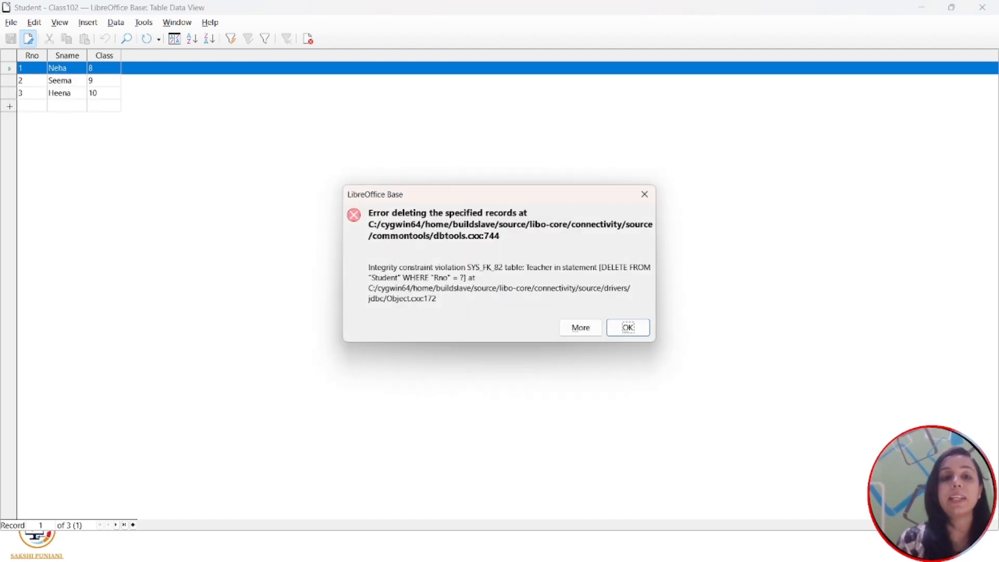
pyautogui.click(650, 201)
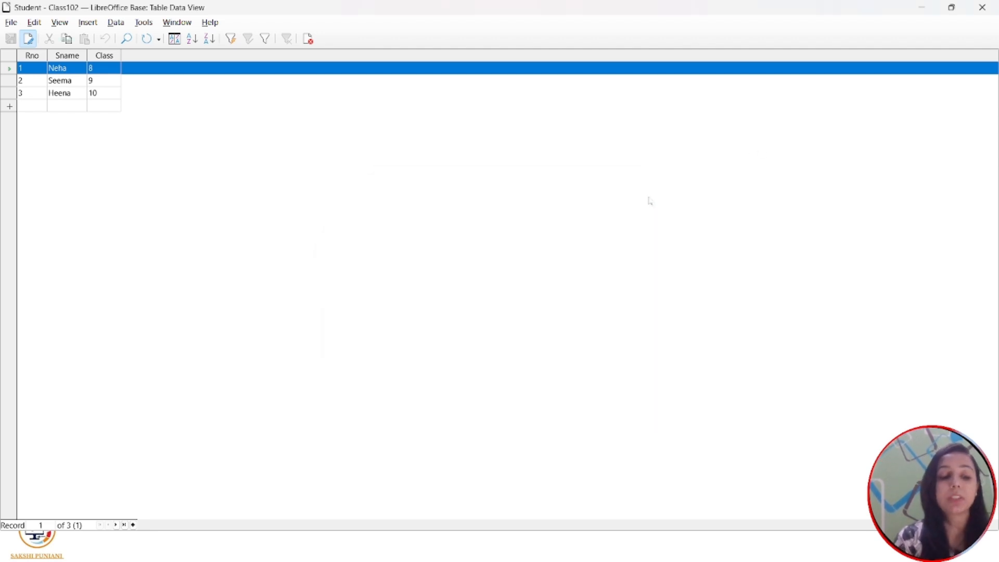
# - Set the Teacher–Student relation in the relation design to Update cascade and Delete cascade
pyautogui.hotkey('alt', 'Tab')
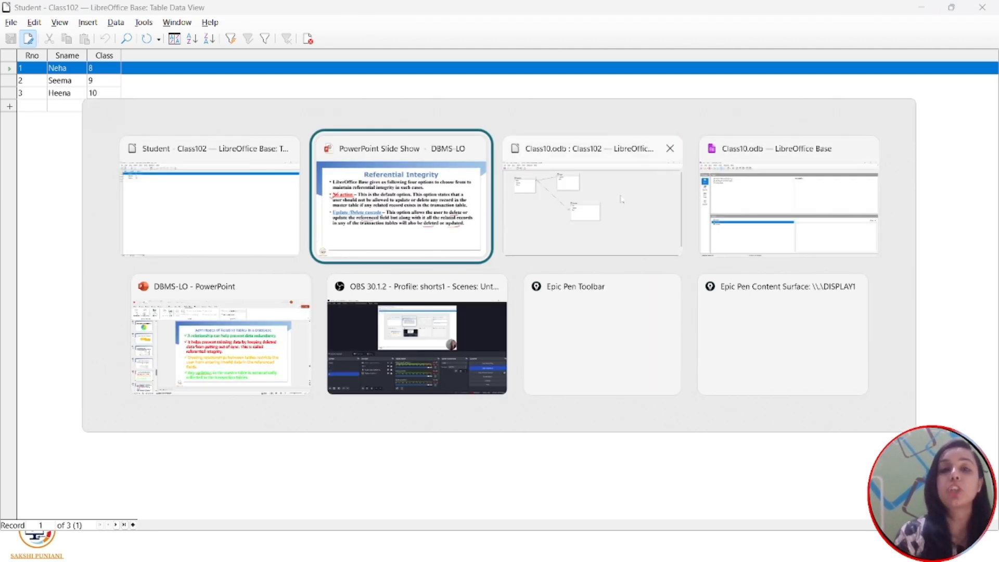
pyautogui.click(622, 199)
pyautogui.click(452, 234)
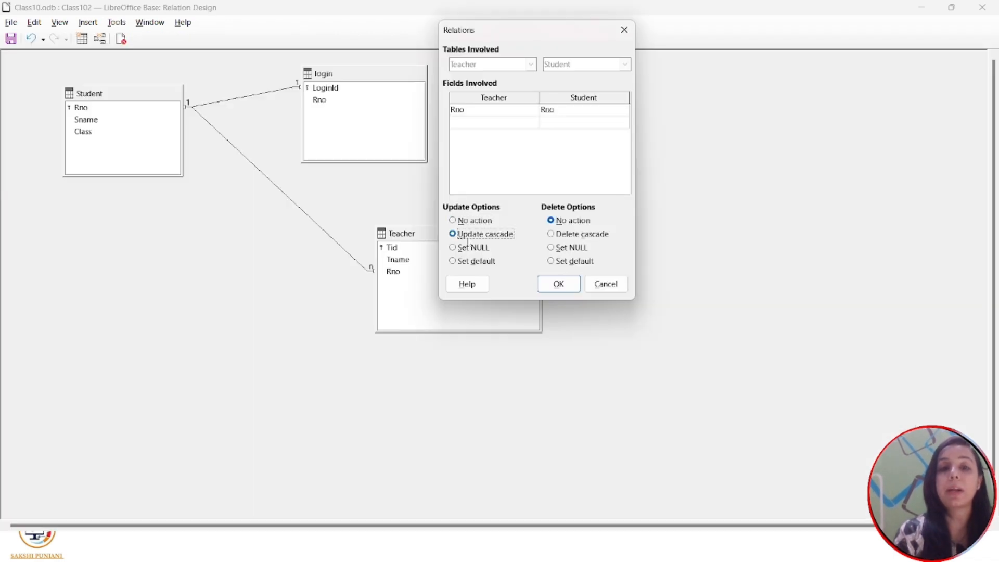
pyautogui.click(551, 234)
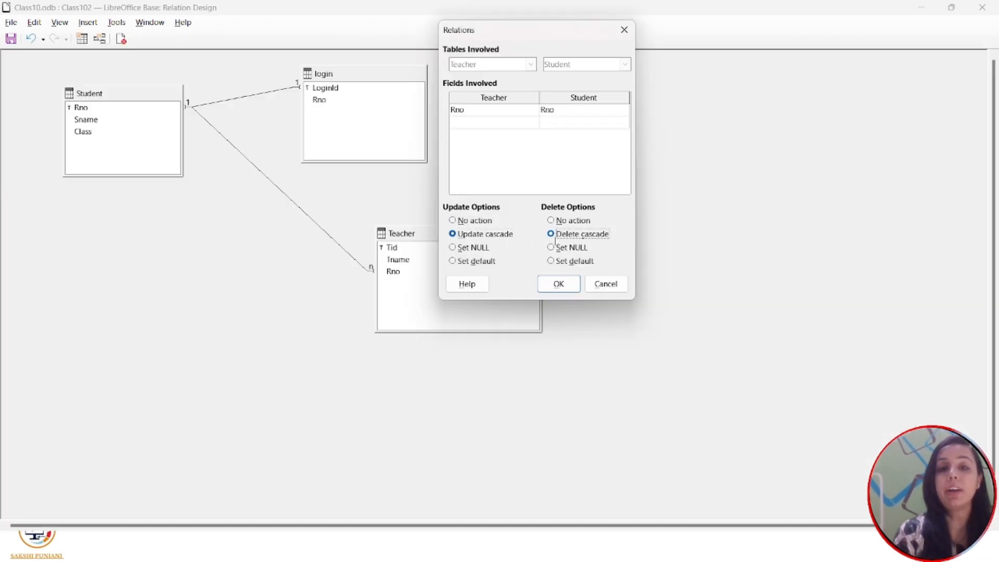
pyautogui.click(558, 284)
# - Return to the Student table data and delete the record with Rno 1
pyautogui.hotkey('alt', 'Tab')
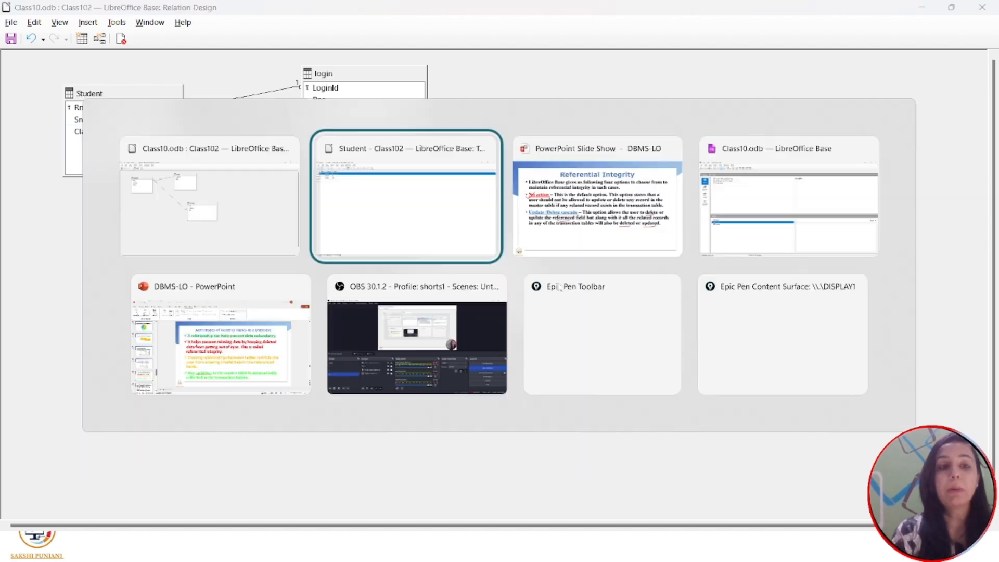
pyautogui.click(436, 181)
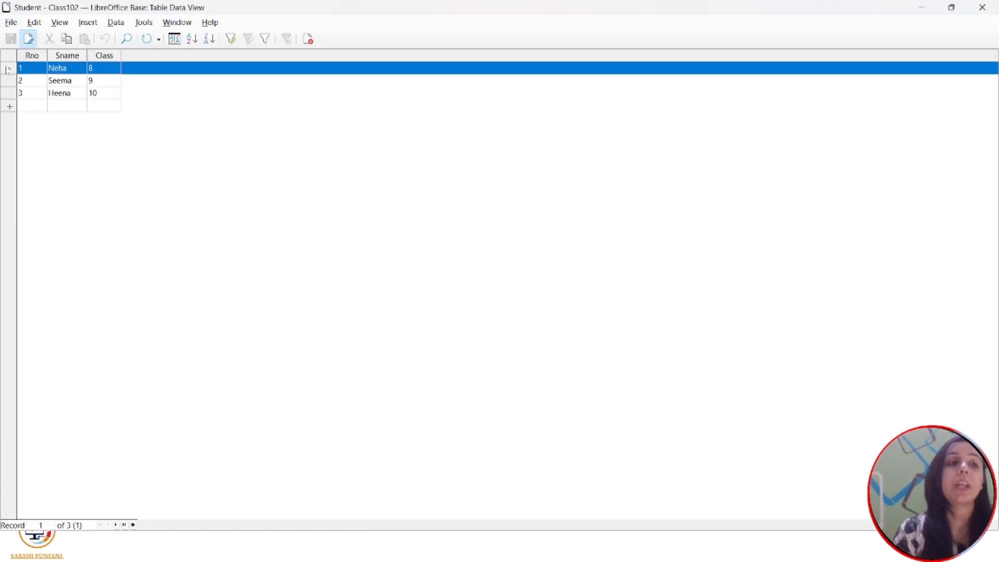
pyautogui.rightClick(8, 70)
pyautogui.click(33, 116)
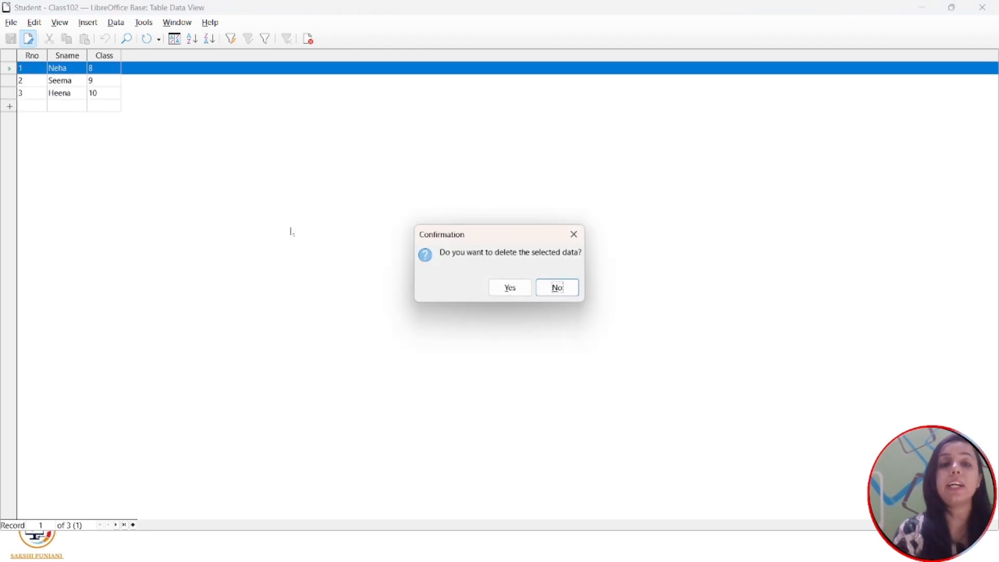
pyautogui.click(508, 287)
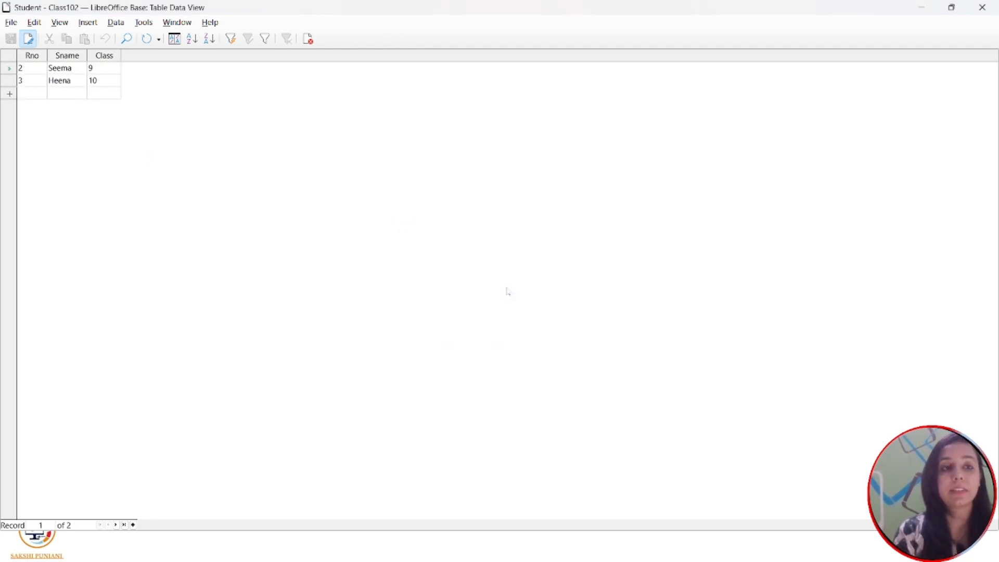
# - Open the Teacher table from the Class10.odb database to check its related records
pyautogui.click(921, 8)
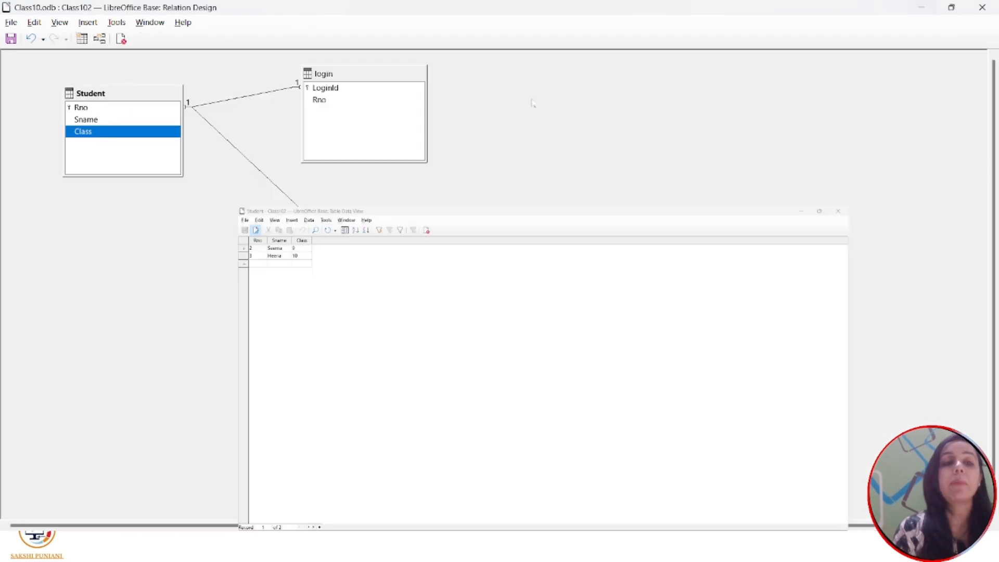
pyautogui.hotkey('alt', 'Tab')
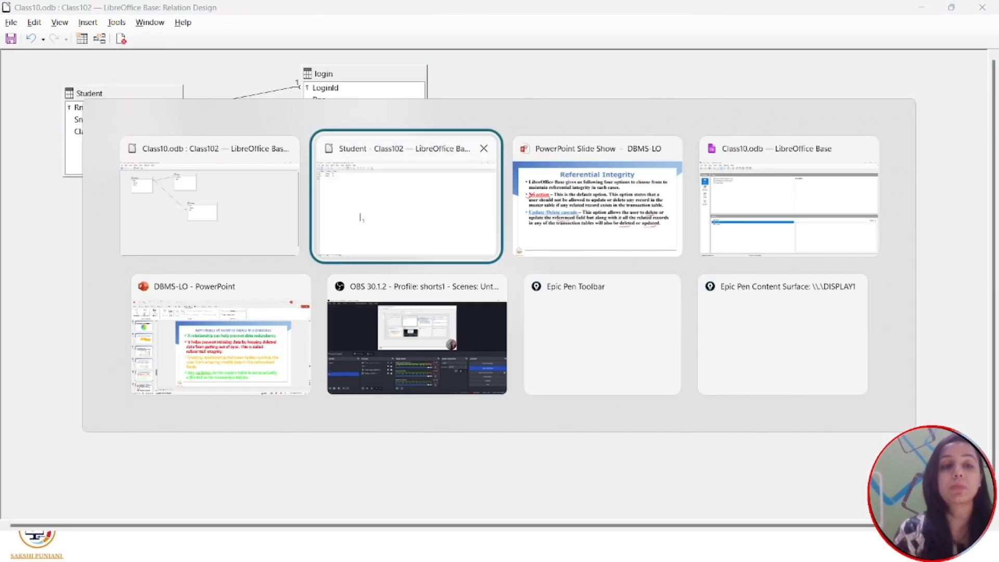
pyautogui.click(726, 207)
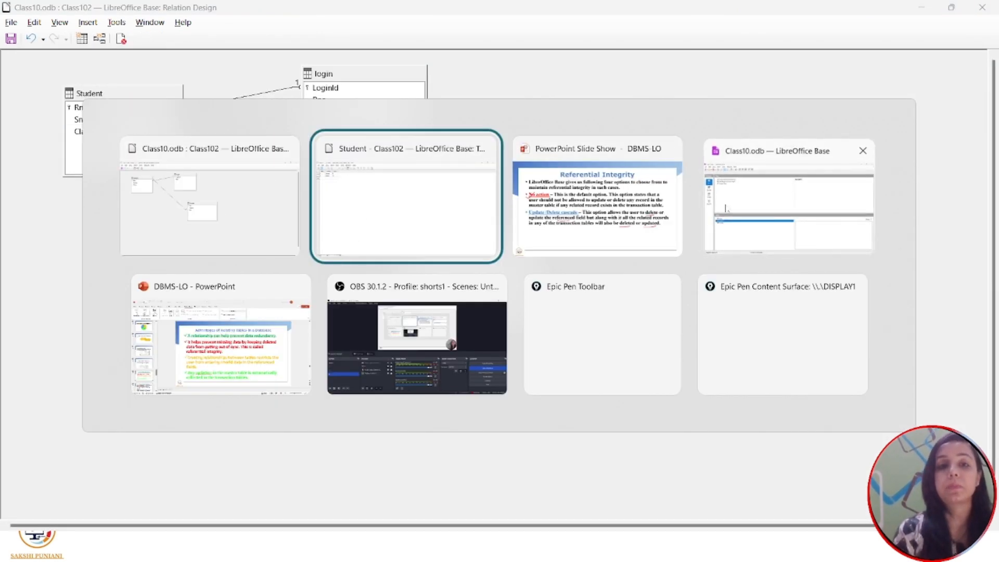
pyautogui.doubleClick(99, 351)
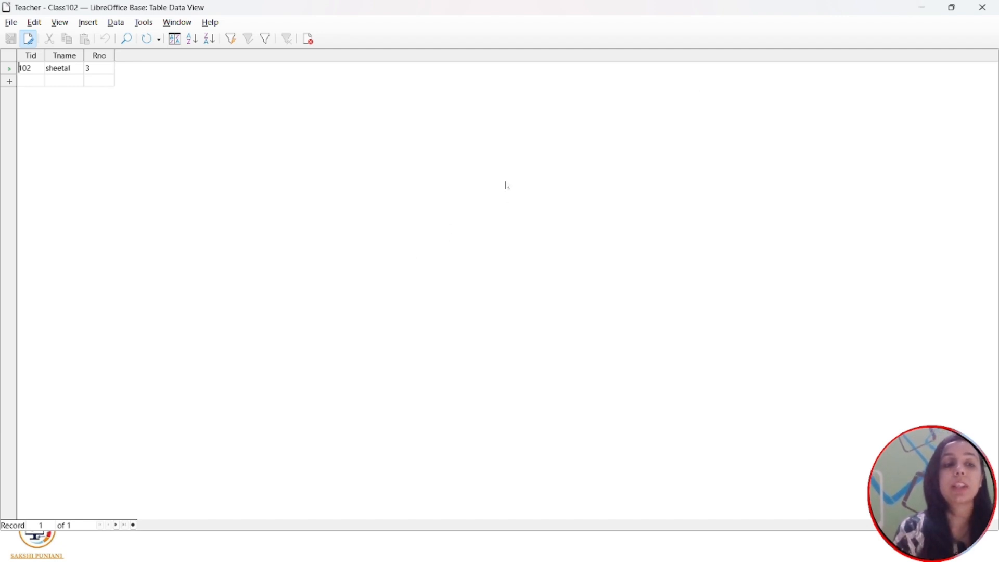
# - Return to the Student table, try to undo the last change, and go to the blank new-record row
pyautogui.hotkey('alt', 'Tab')
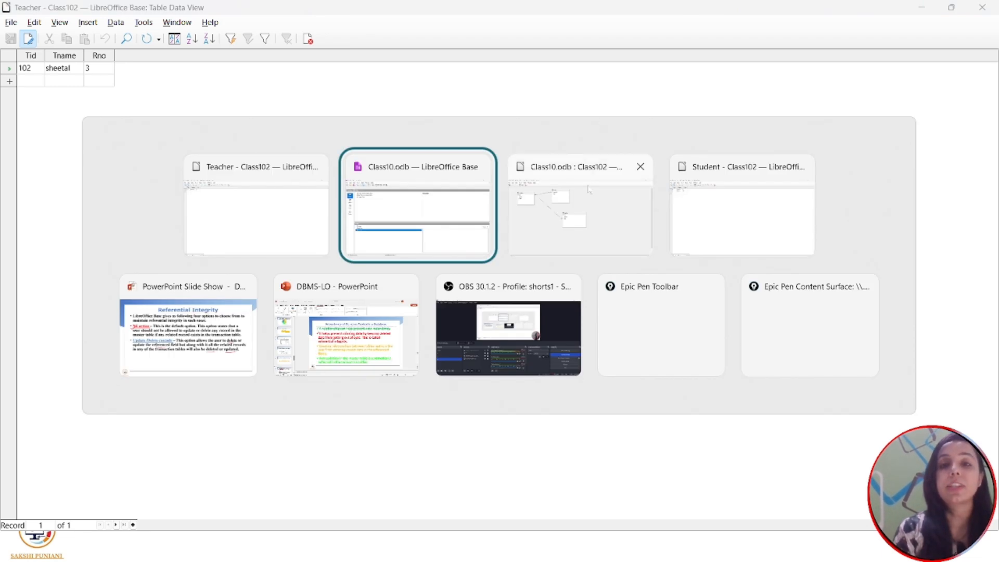
pyautogui.click(732, 201)
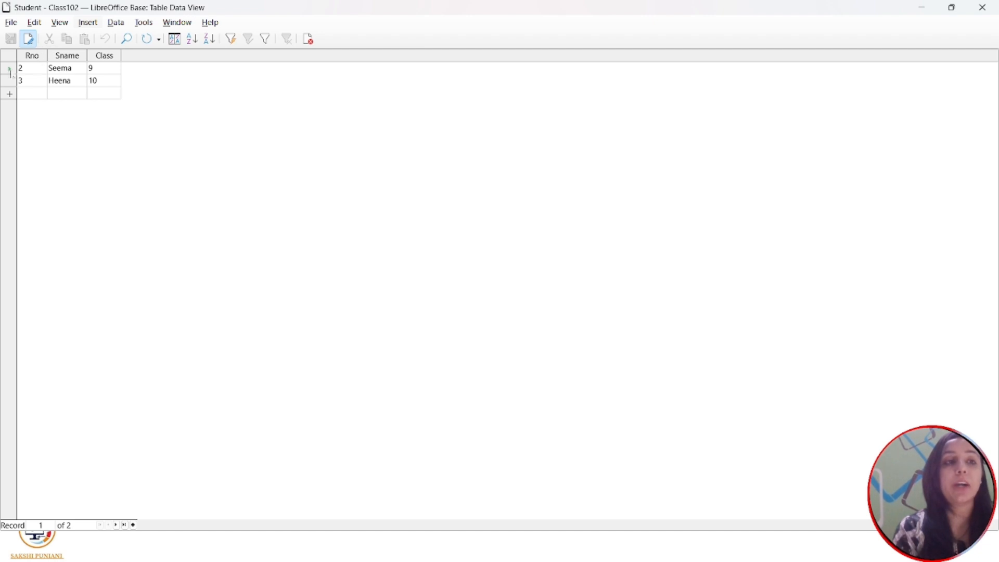
pyautogui.rightClick(9, 70)
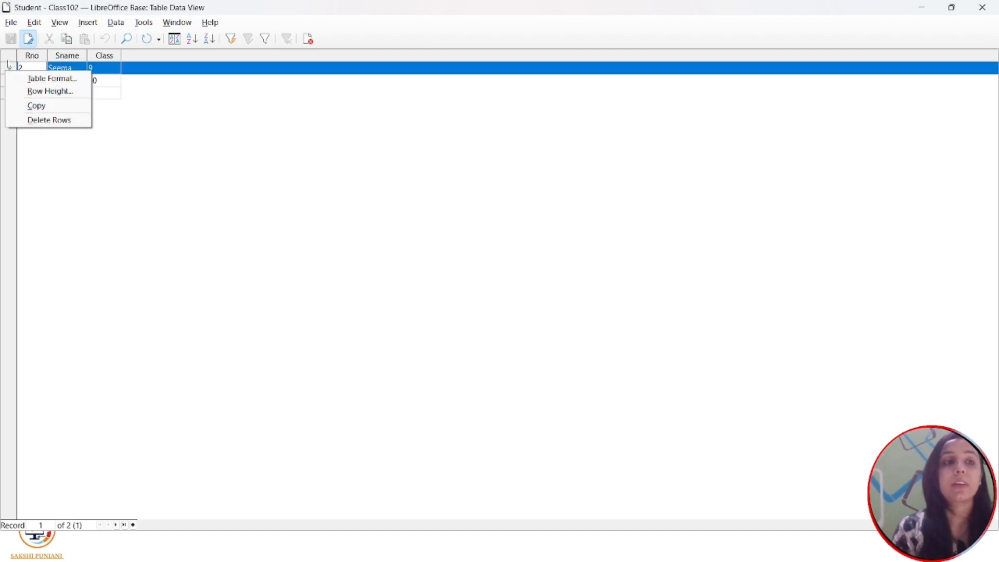
pyautogui.click(7, 63)
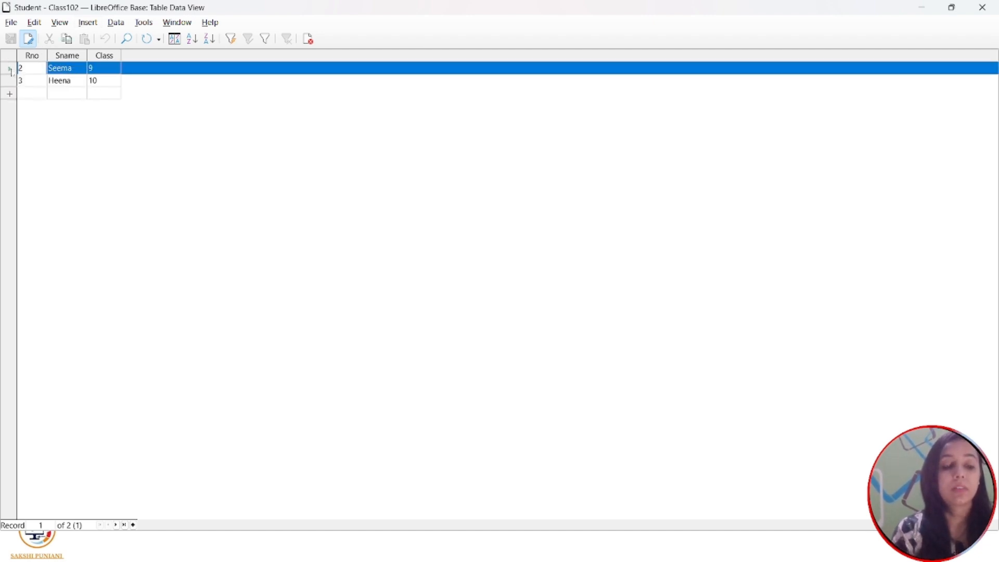
pyautogui.hotkey('ctrl', 'z')
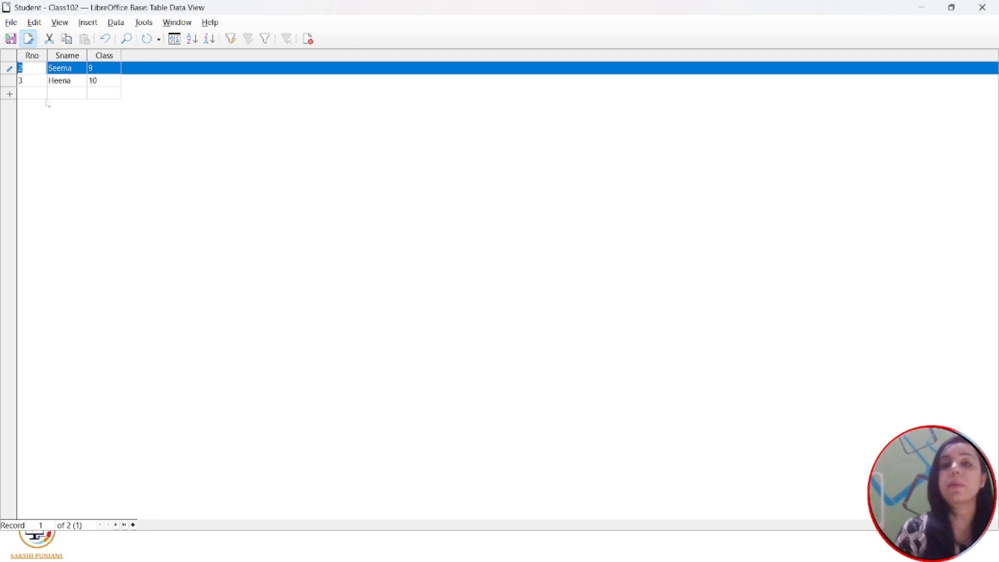
pyautogui.click(66, 93)
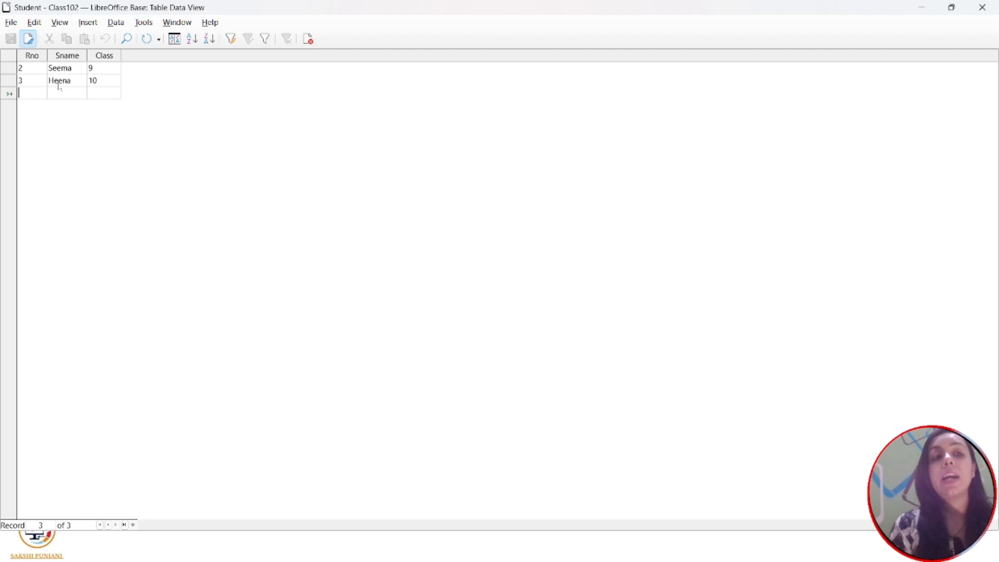
# - Change the Rno of the Student record with Rno 3 to 40 and save the record
pyautogui.press('Up')
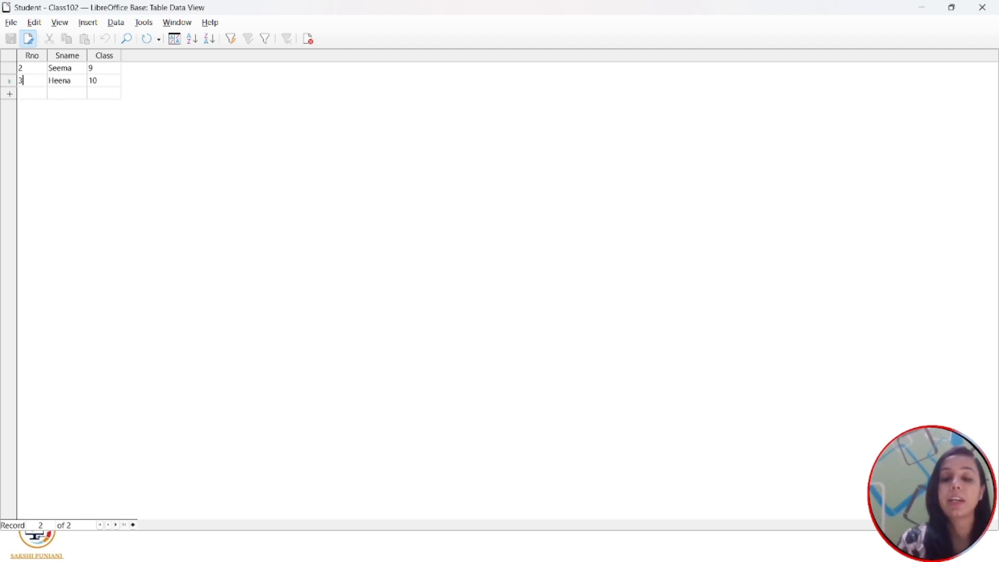
pyautogui.press('BackSpace')
pyautogui.write('40')
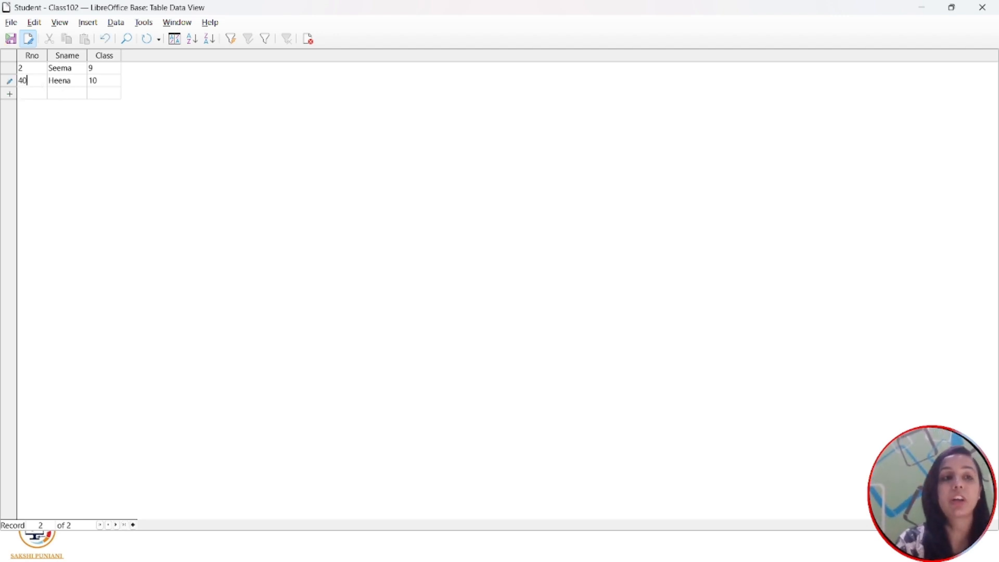
pyautogui.click(11, 40)
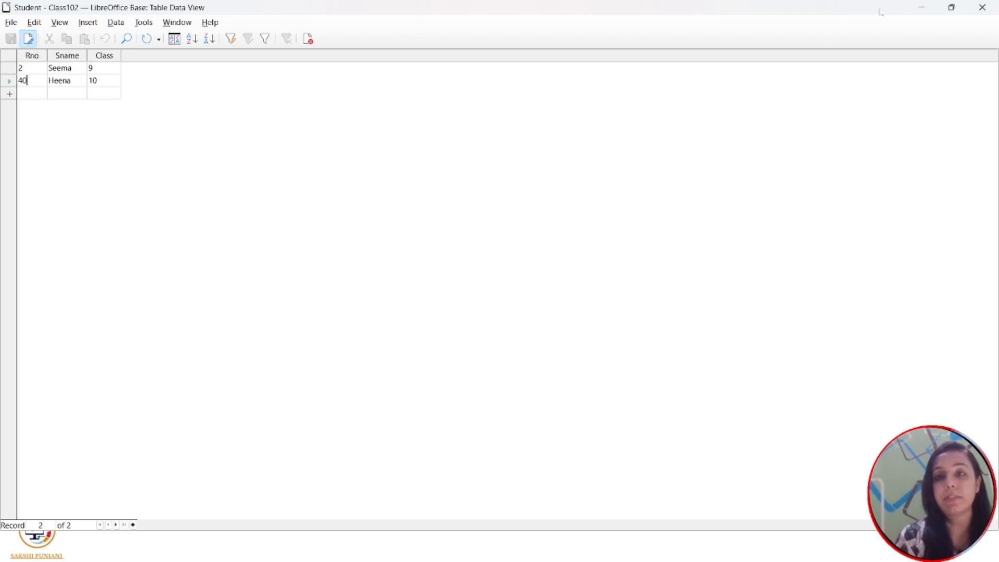
# - Open the Teacher table from the Class10.odb database, closing and reopening it to check the related Rno value
pyautogui.hotkey('alt', 'Tab')
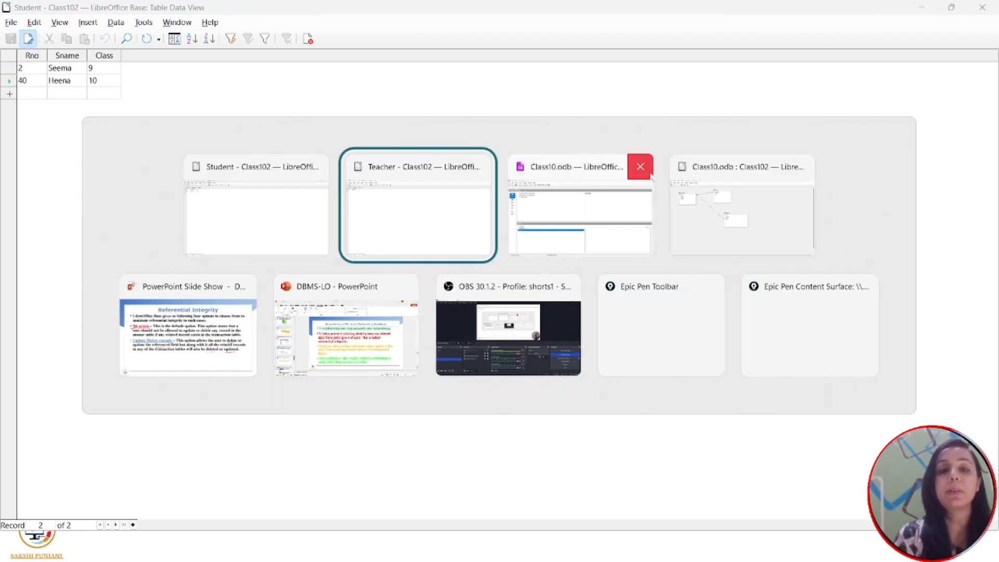
pyautogui.click(531, 210)
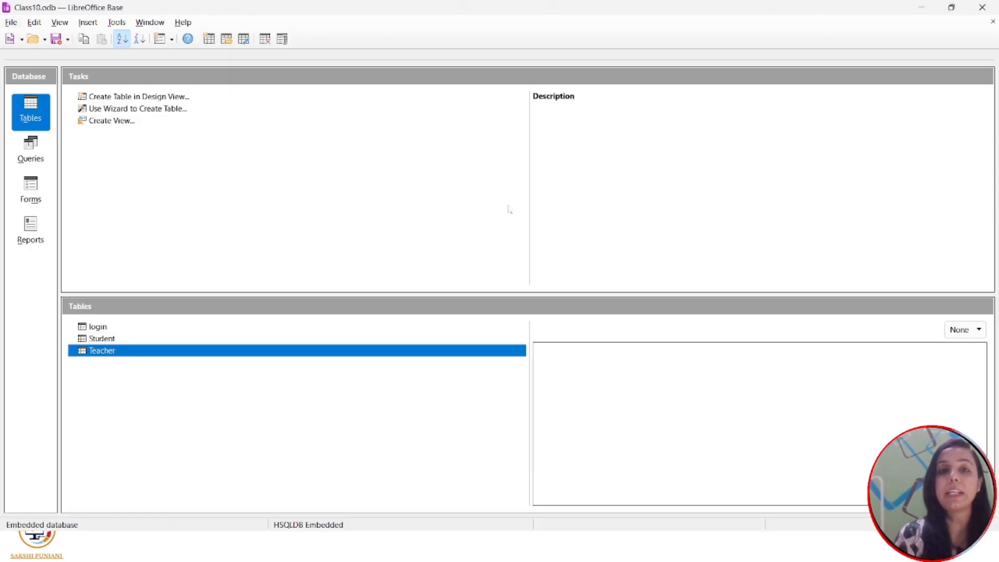
pyautogui.doubleClick(94, 351)
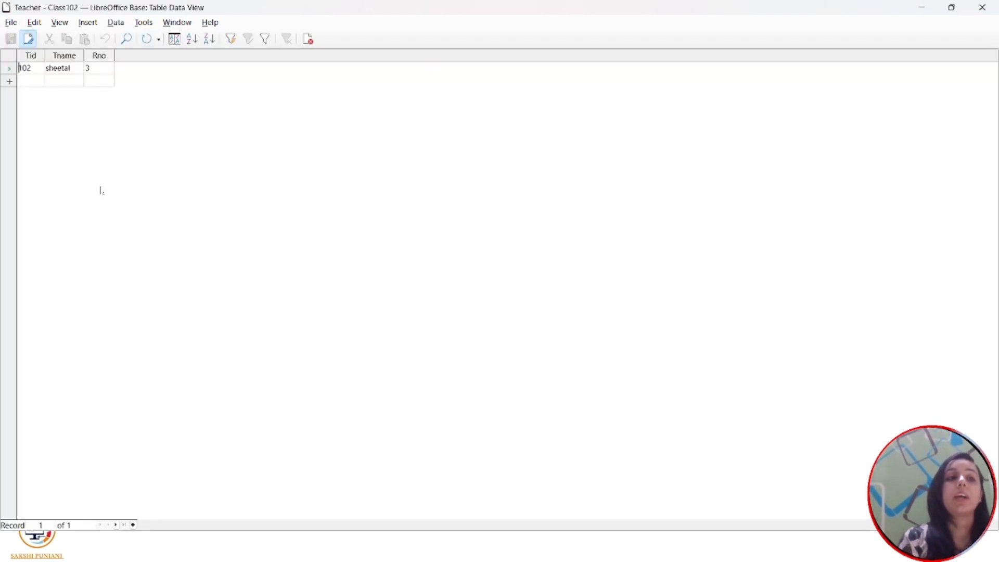
pyautogui.click(982, 8)
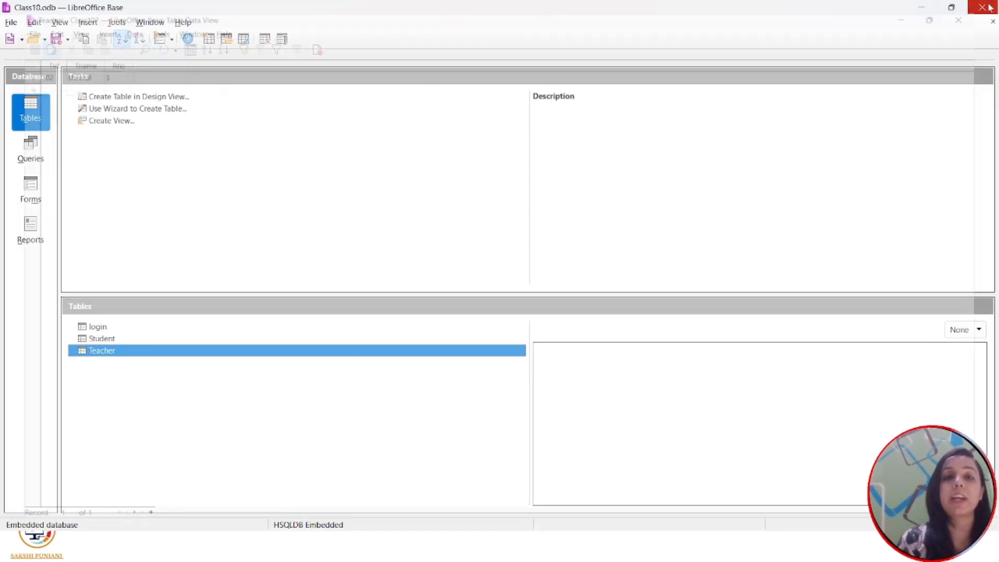
pyautogui.doubleClick(93, 353)
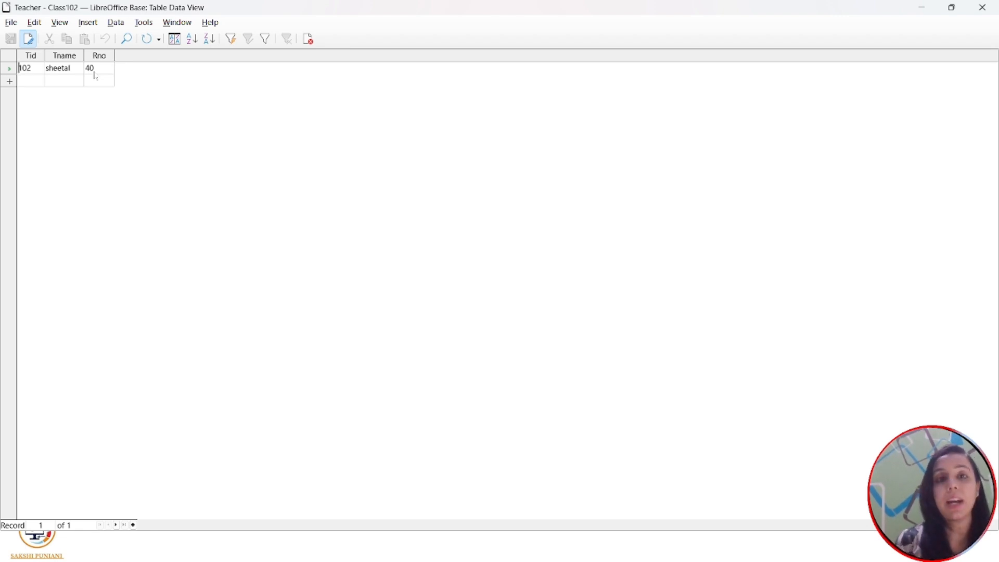
# - Switch to the PowerPoint slide show and reveal the Set NULL point on the Referential Integrity slide
pyautogui.hotkey('alt', 'Tab')
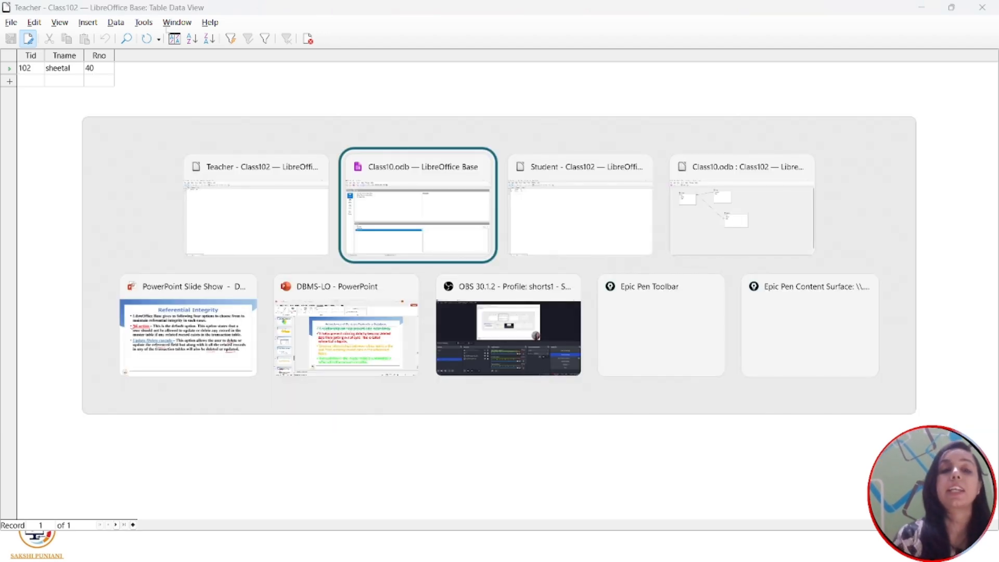
pyautogui.click(180, 331)
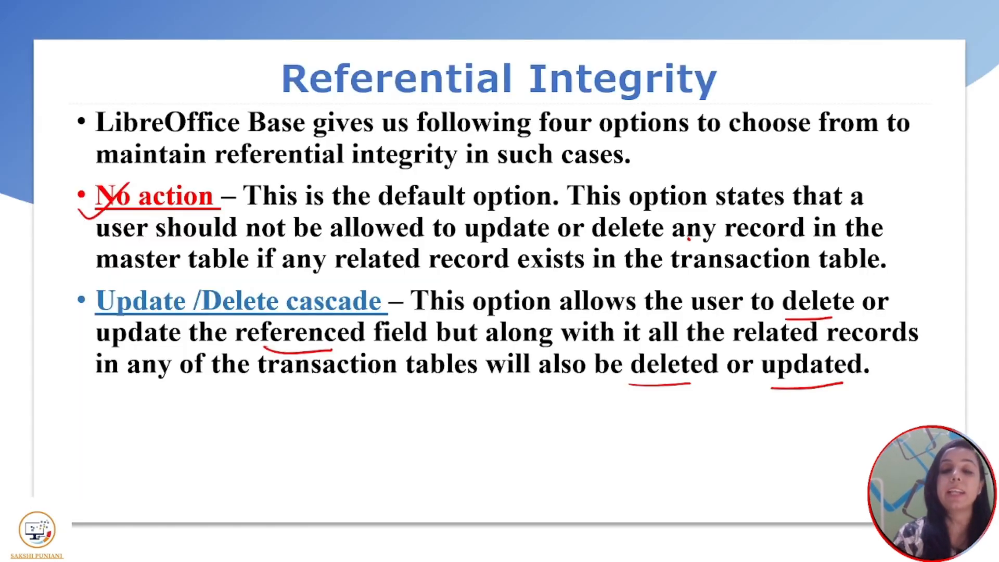
pyautogui.press('Right')
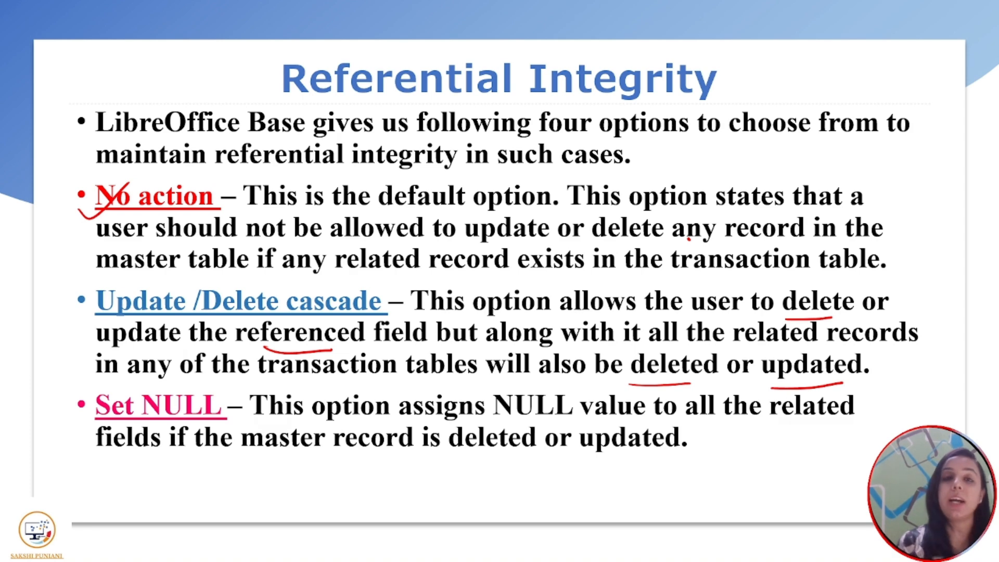
# - Return to the relation design and set both the update and delete options of the Teacher–Student relation to Set NULL
pyautogui.hotkey('alt', 'Tab')
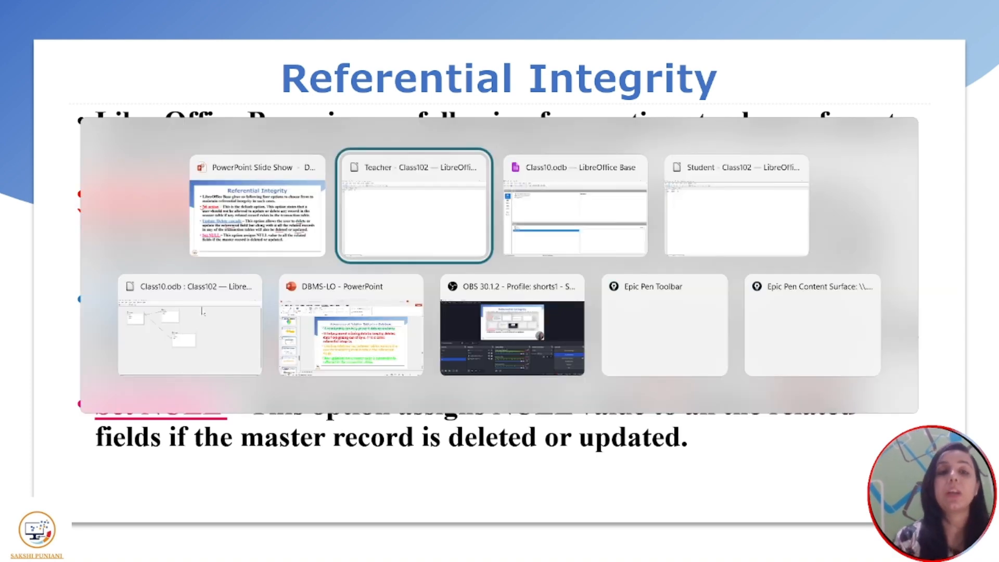
pyautogui.click(216, 307)
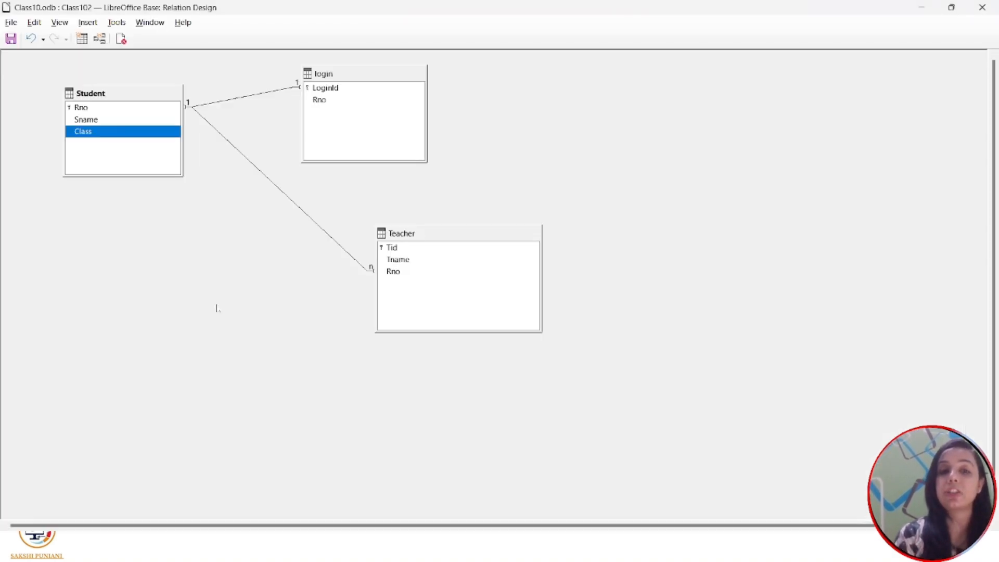
pyautogui.doubleClick(302, 214)
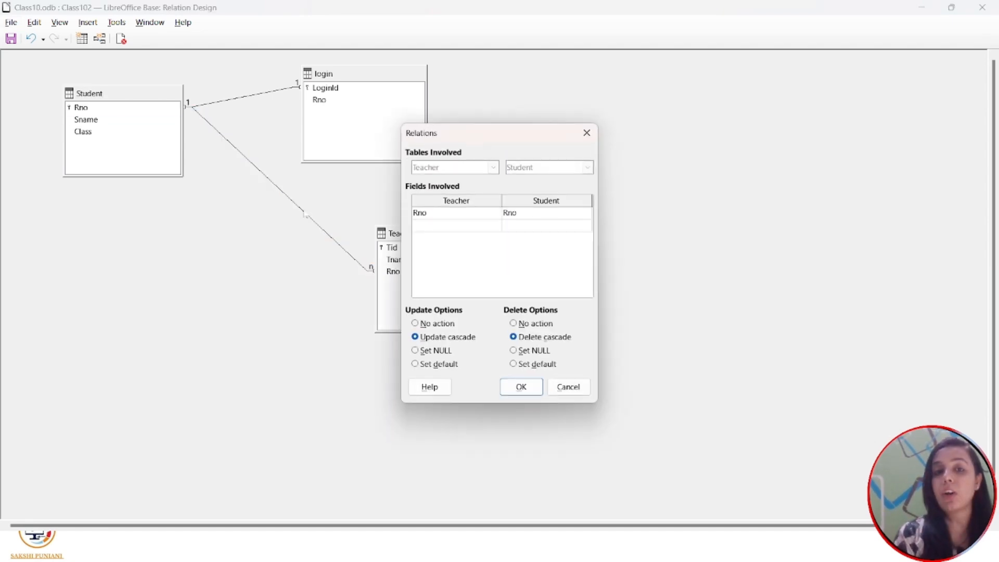
pyautogui.click(586, 133)
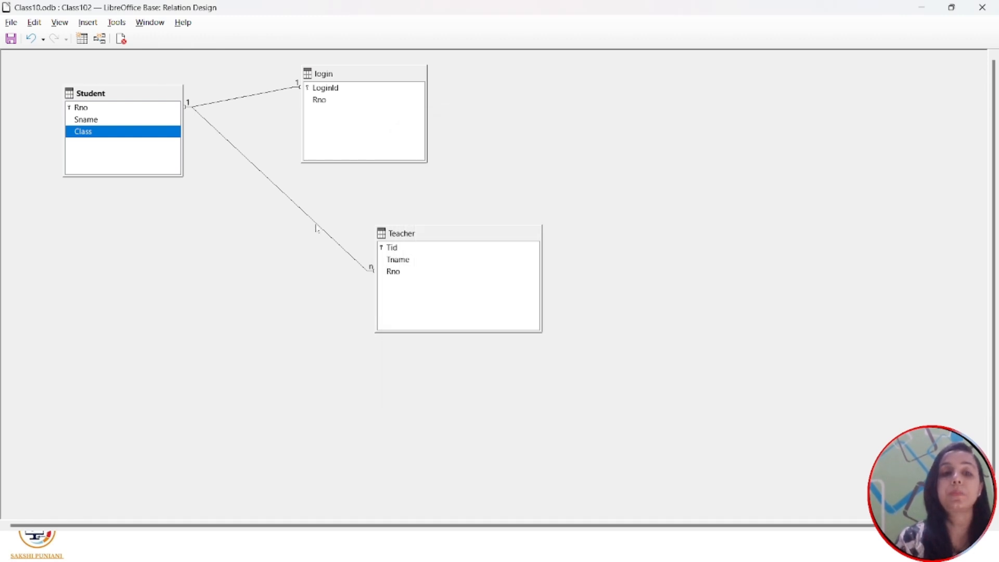
pyautogui.click(316, 228)
pyautogui.rightClick(315, 228)
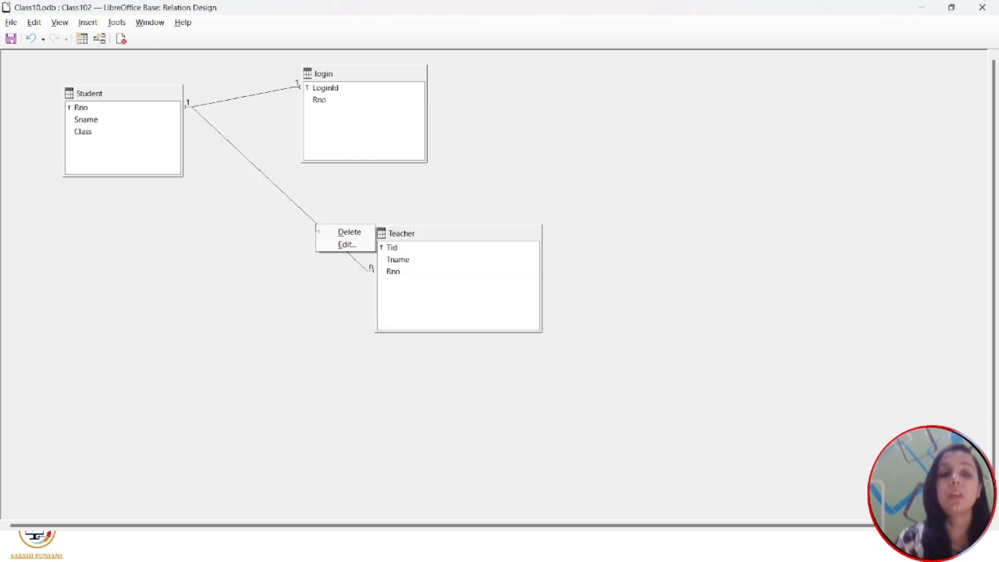
pyautogui.click(346, 244)
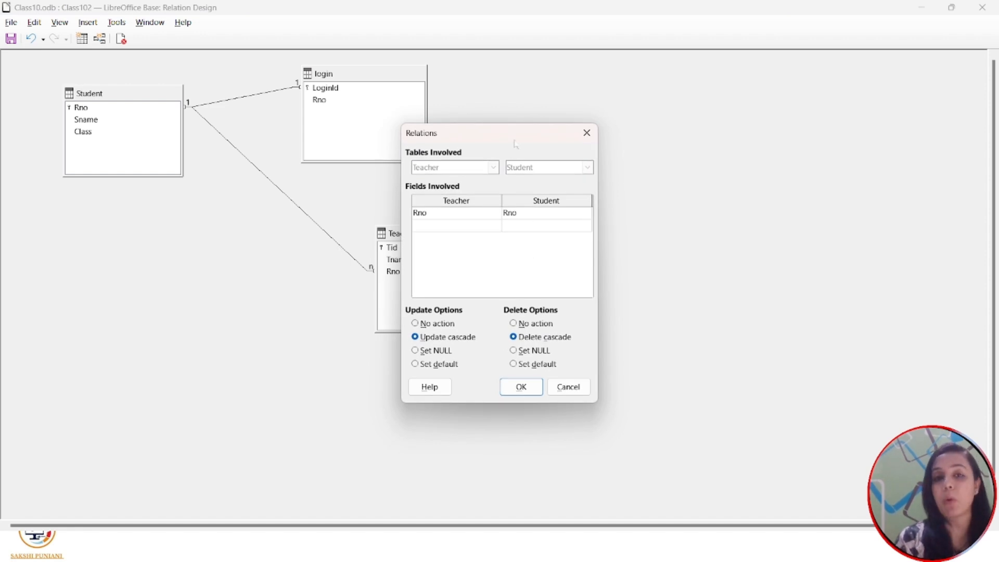
pyautogui.moveTo(512, 140); pyautogui.dragTo(620, 94)
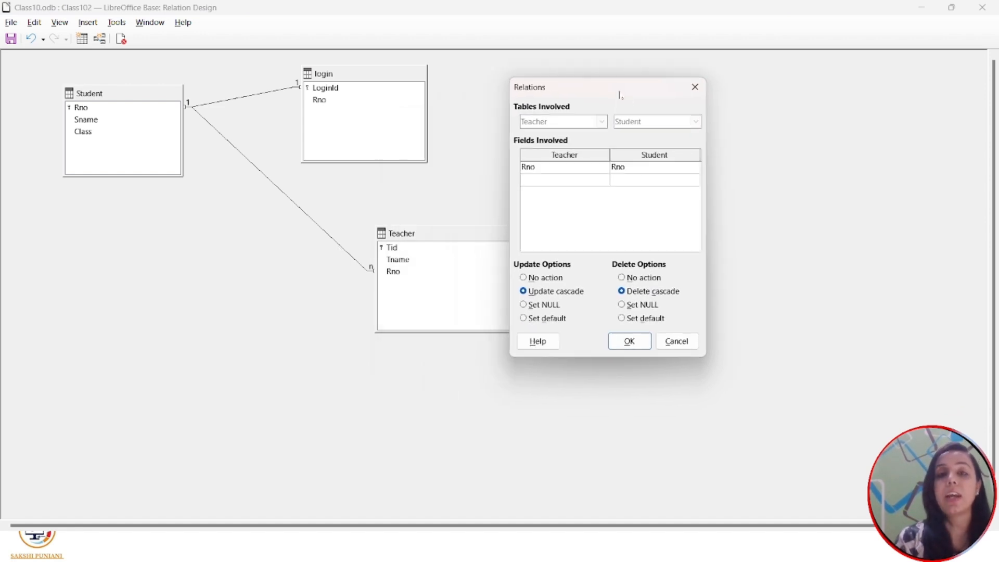
pyautogui.click(538, 305)
pyautogui.click(628, 306)
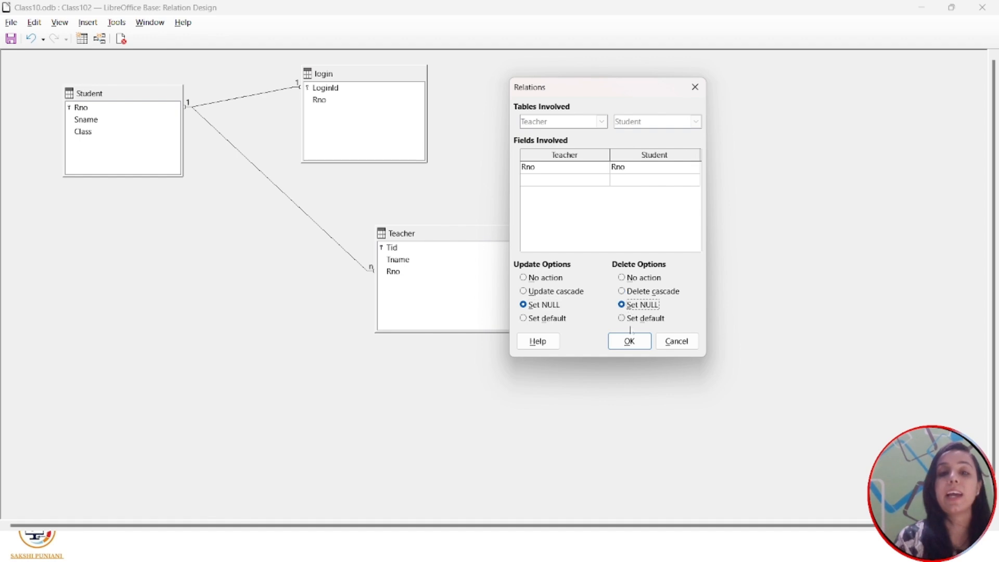
pyautogui.click(629, 341)
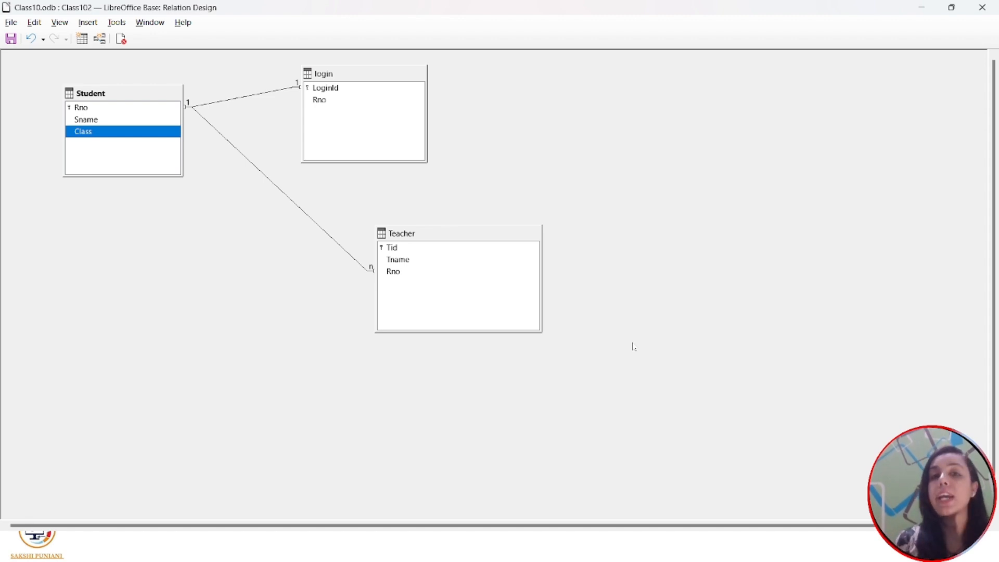
# - Review the records in the Student table and the related record in the Teacher table
pyautogui.hotkey('alt', 'Tab')
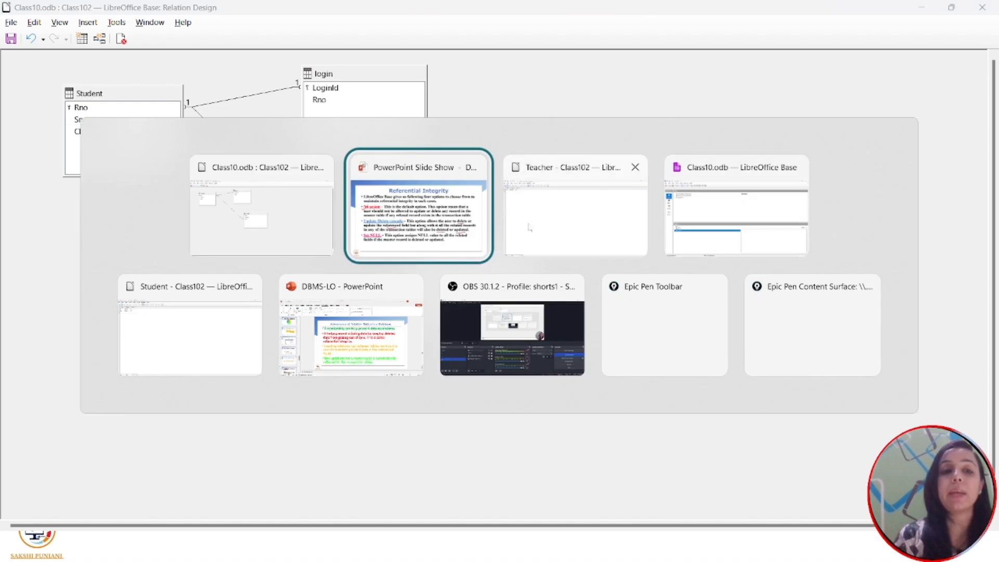
pyautogui.click(139, 315)
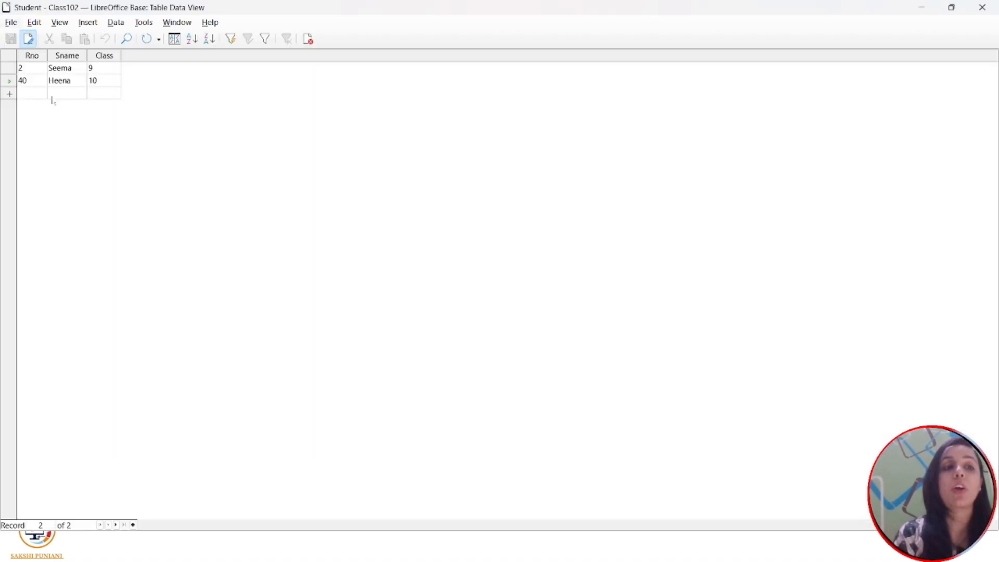
pyautogui.hotkey('alt', 'Tab')
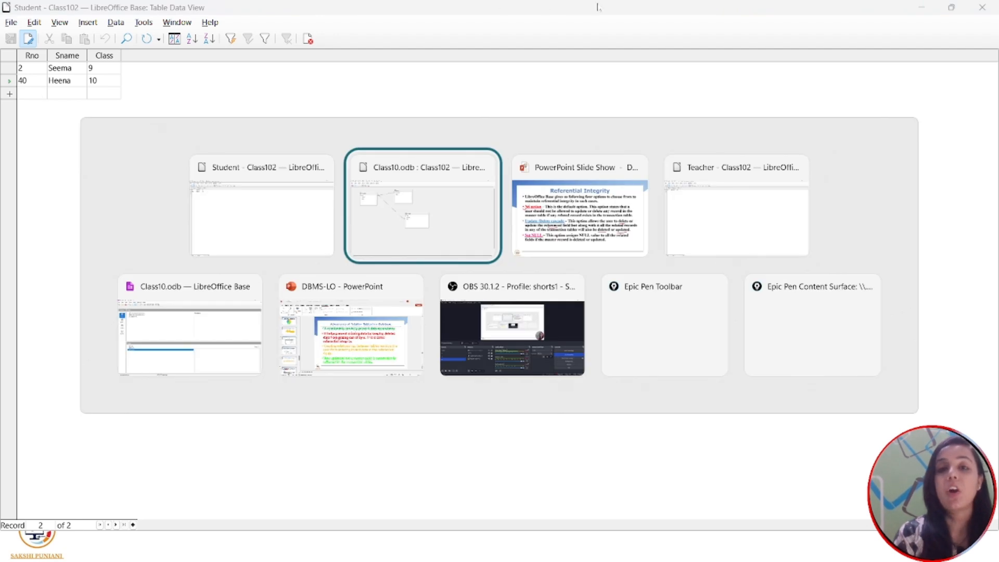
pyautogui.click(688, 188)
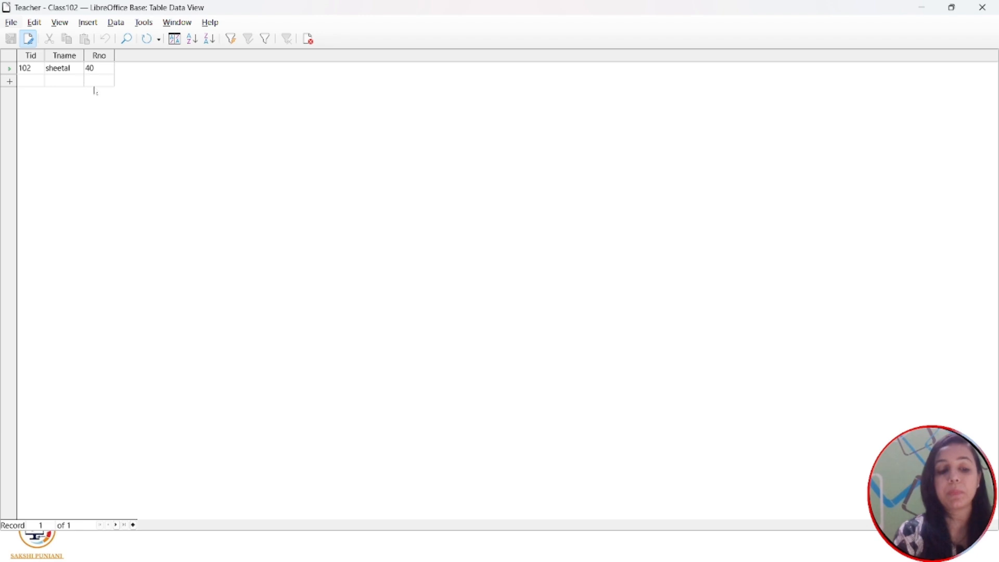
# - Return to the Student table, set the Rno of the Class 10 record to 60, and save the record
pyautogui.hotkey('alt', 'Tab')
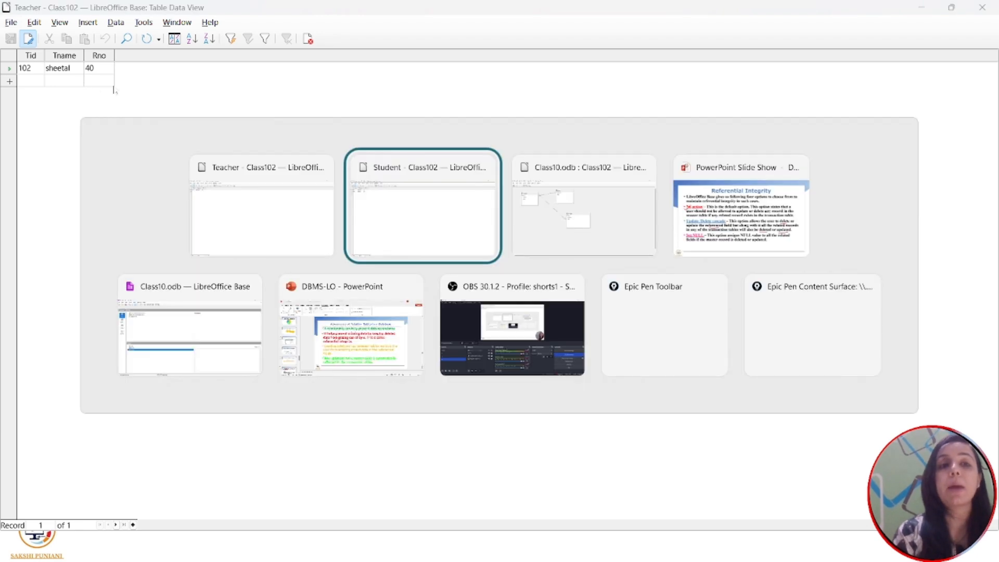
pyautogui.click(452, 193)
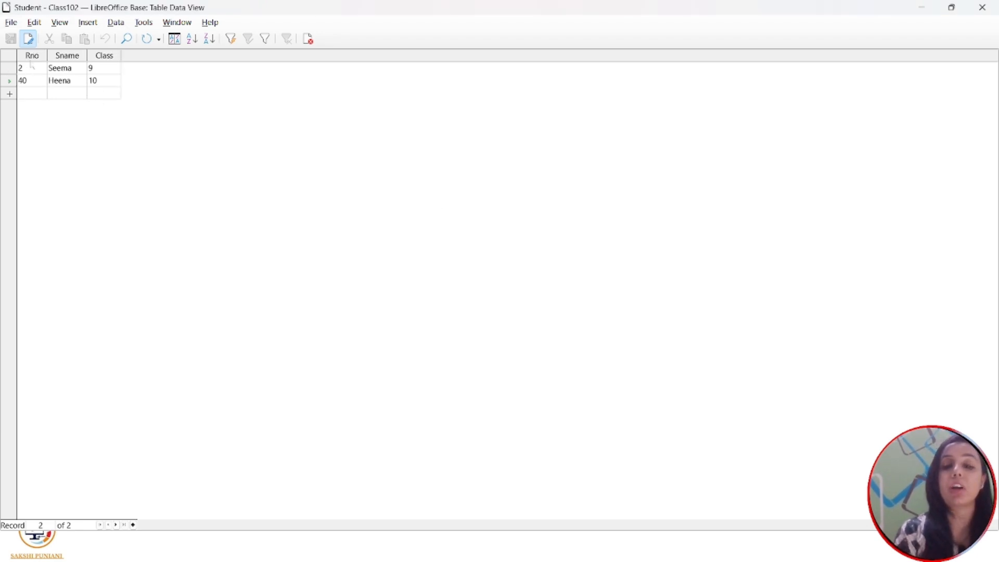
pyautogui.press('BackSpace')
pyautogui.press('BackSpace')
pyautogui.write('60')
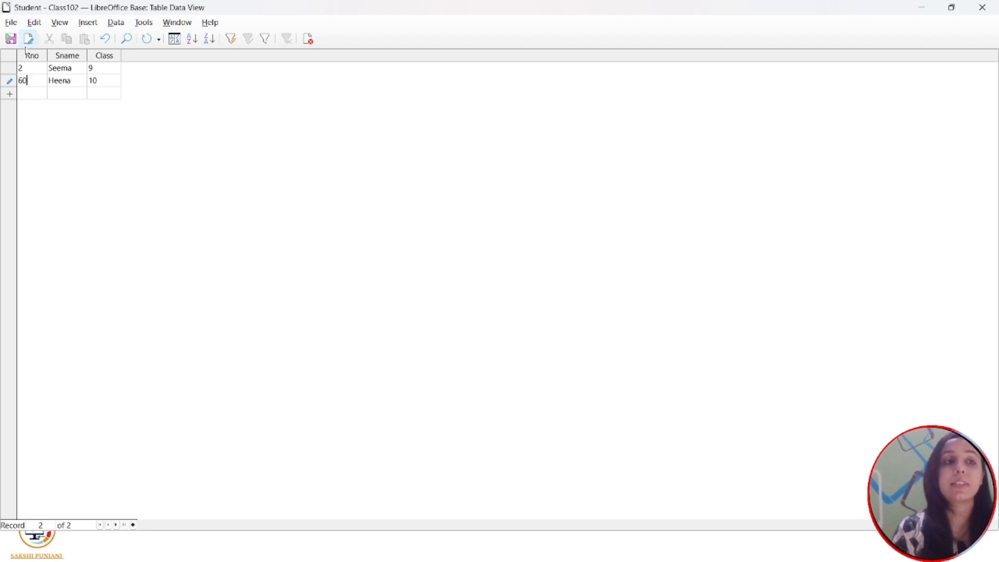
pyautogui.click(11, 40)
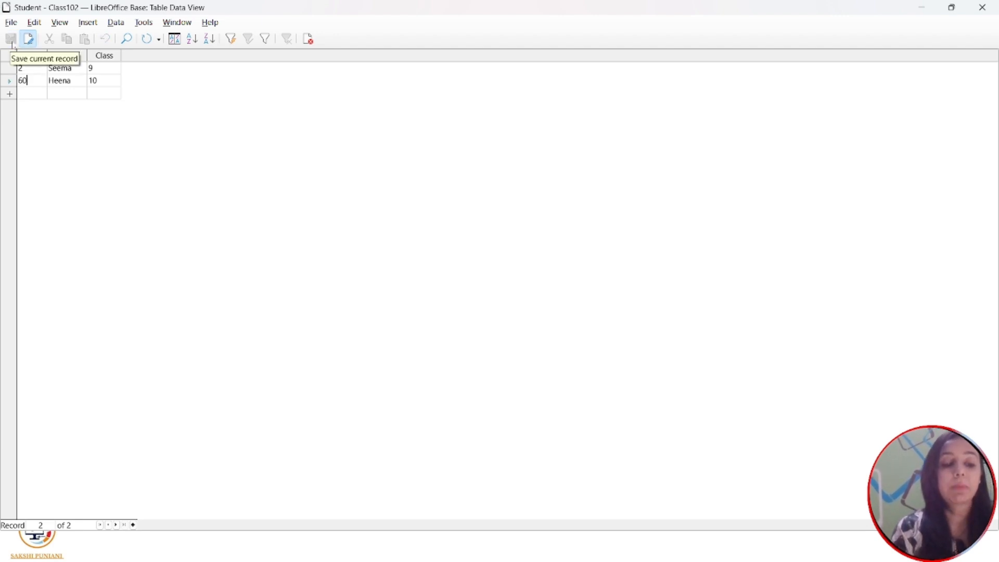
# - Close the open Teacher table and reopen it from the Class10.odb database to check the related record's Rno
pyautogui.hotkey('alt', 'Tab')
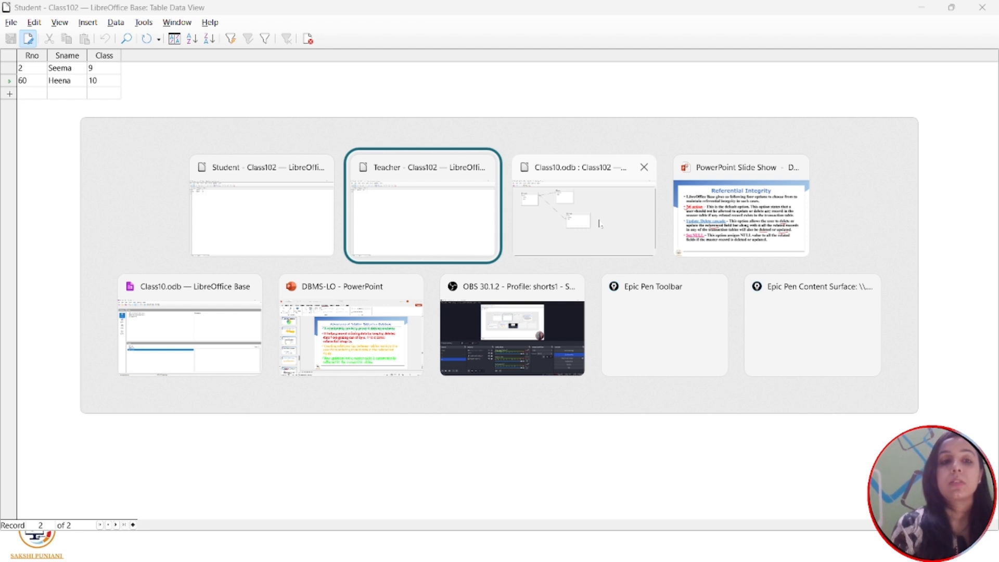
pyautogui.click(465, 203)
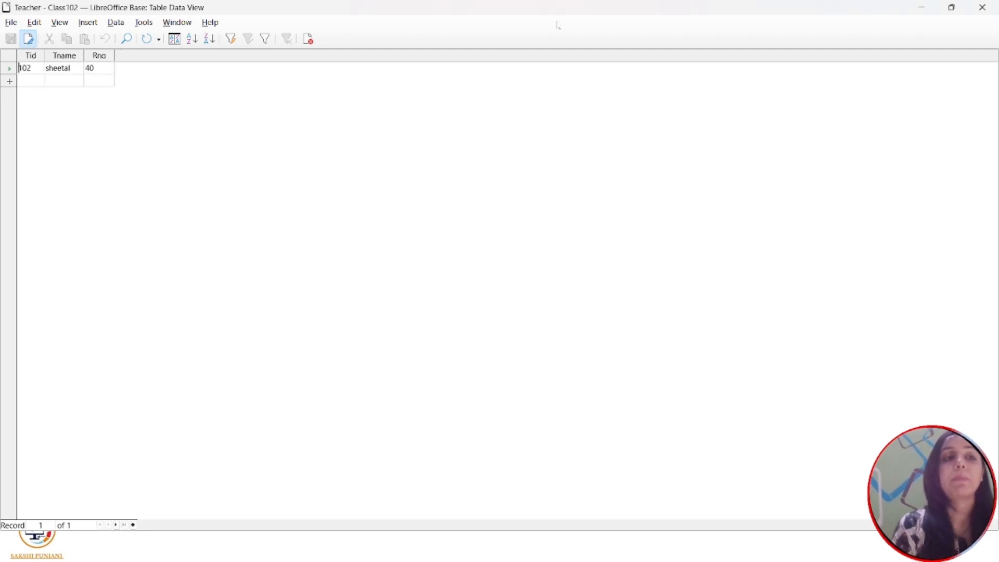
pyautogui.click(982, 7)
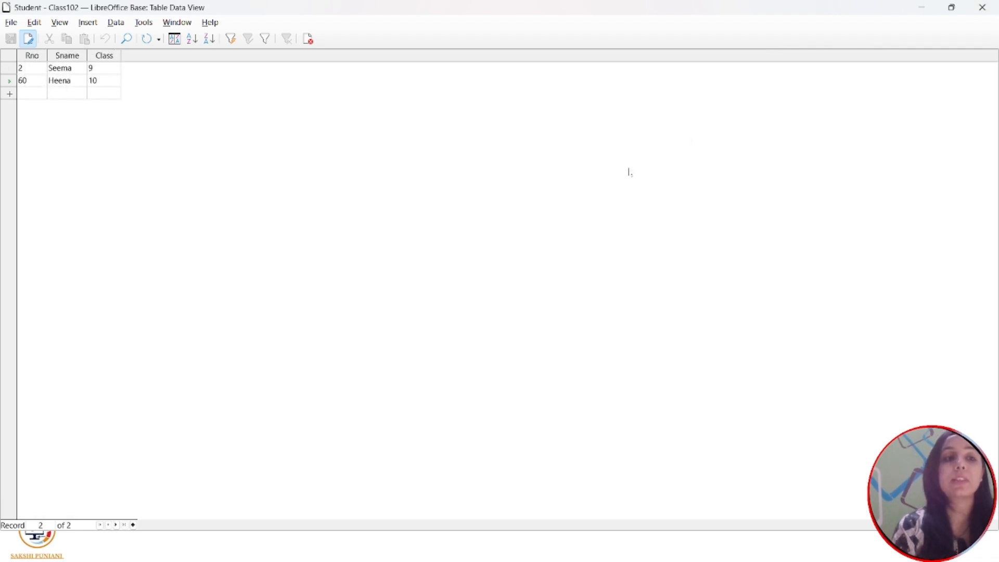
pyautogui.hotkey('alt', 'Tab')
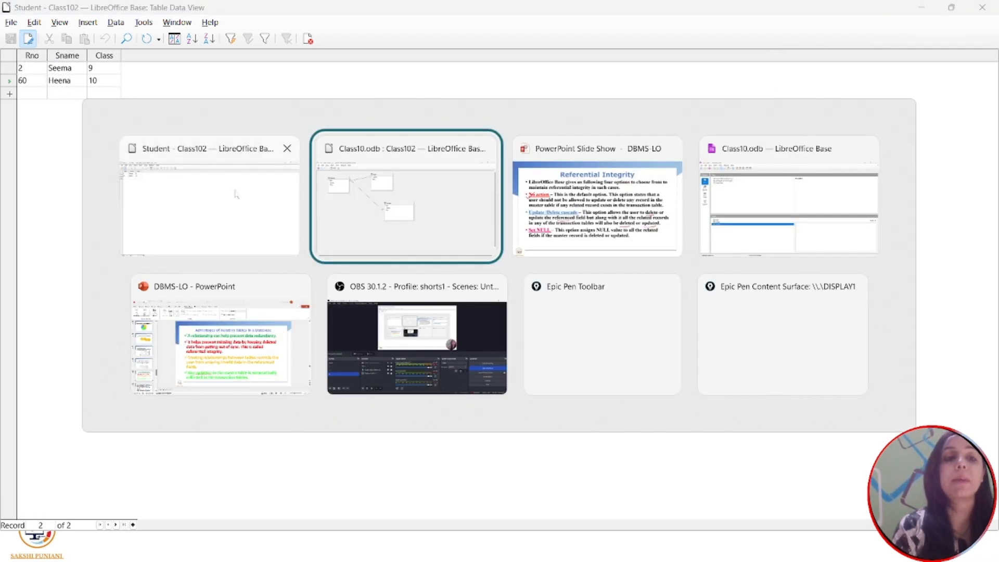
pyautogui.click(840, 203)
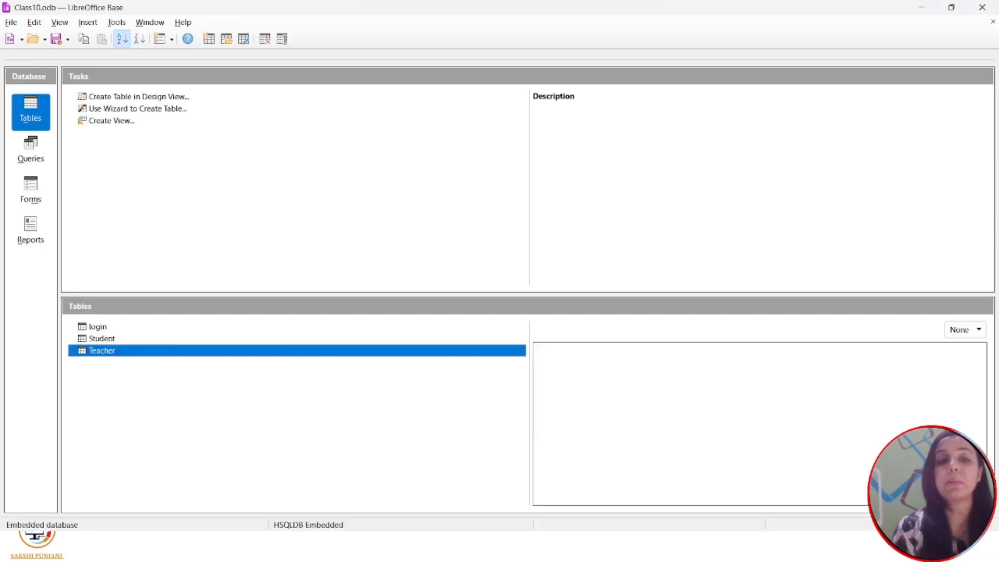
pyautogui.doubleClick(103, 351)
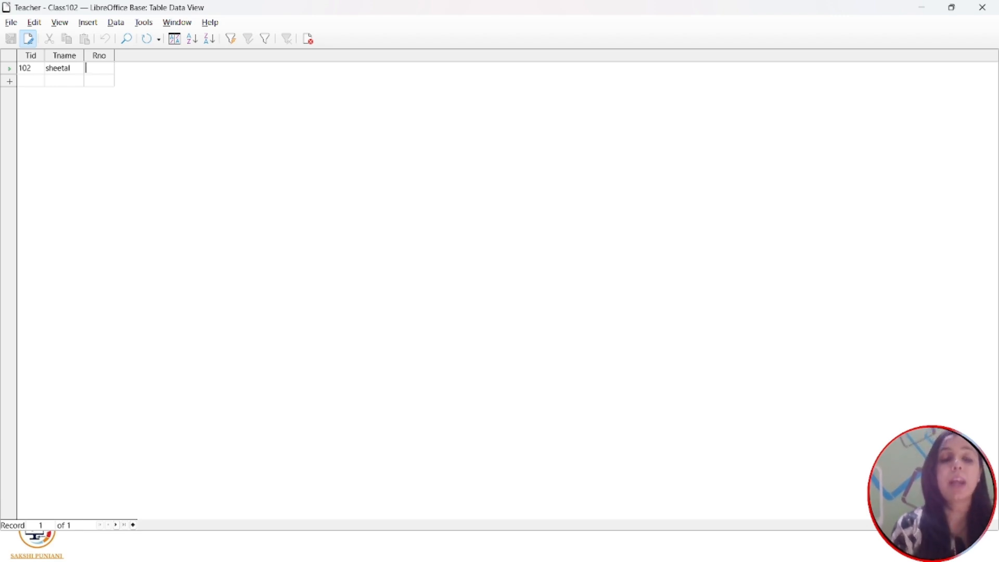
# - Try to save 40 as the Rno of the Teacher record, clear the value again, and close the table
pyautogui.write('40')
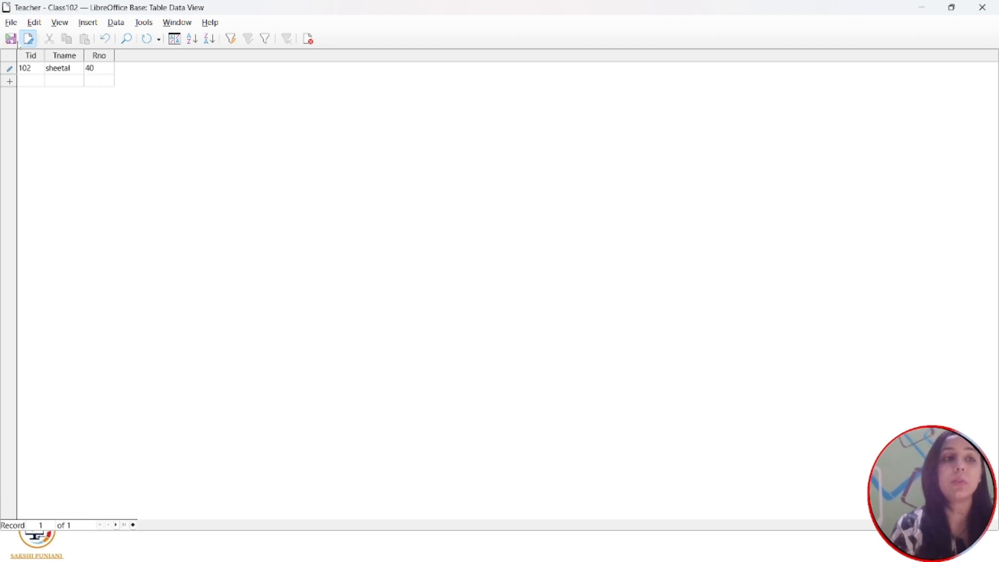
pyautogui.click(11, 38)
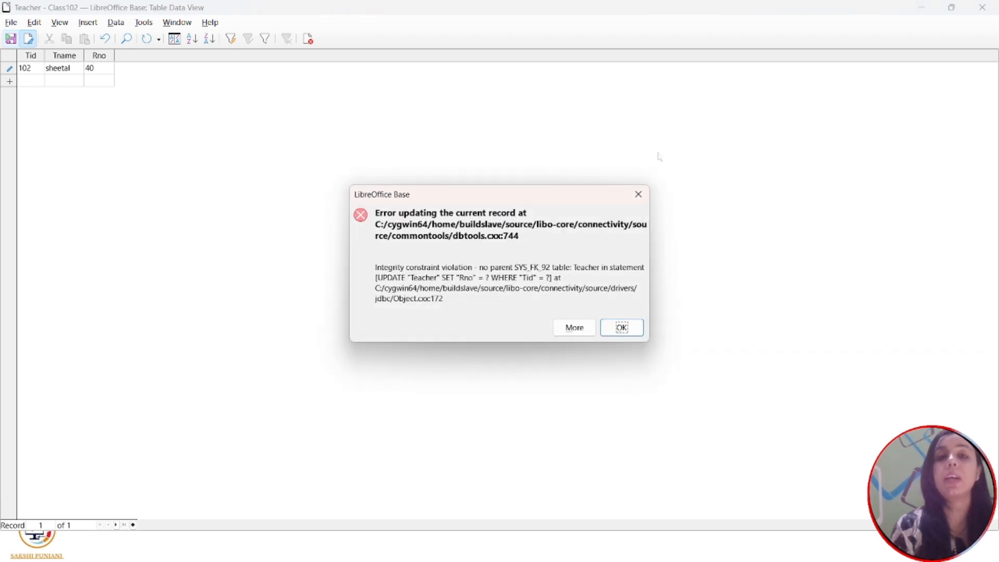
pyautogui.click(639, 194)
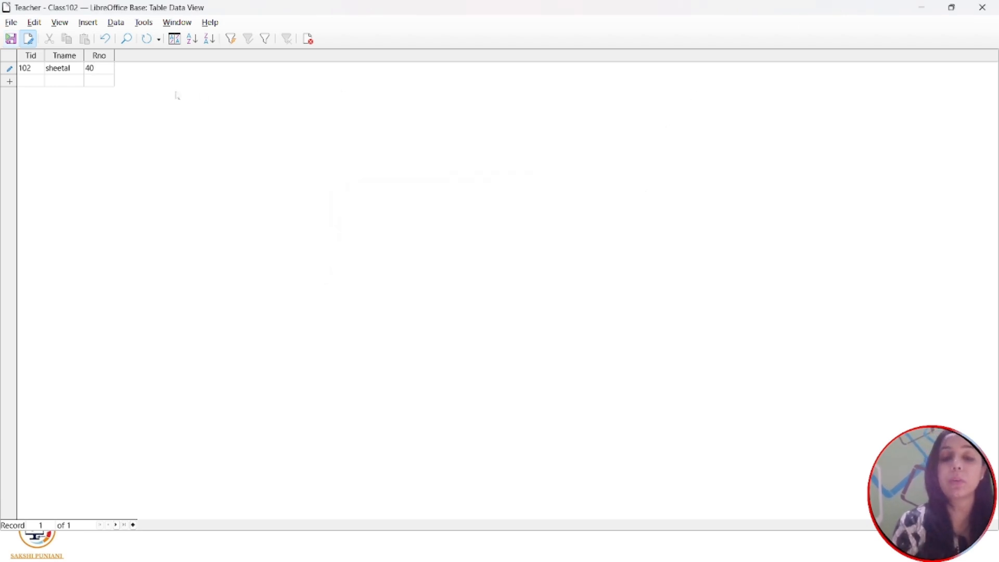
pyautogui.press('BackSpace')
pyautogui.press('BackSpace')
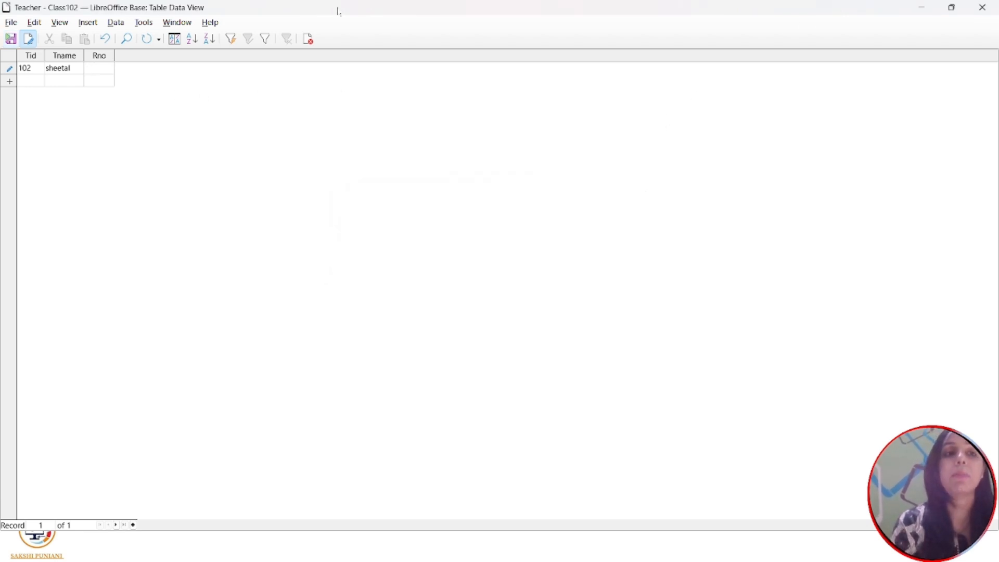
pyautogui.click(978, 9)
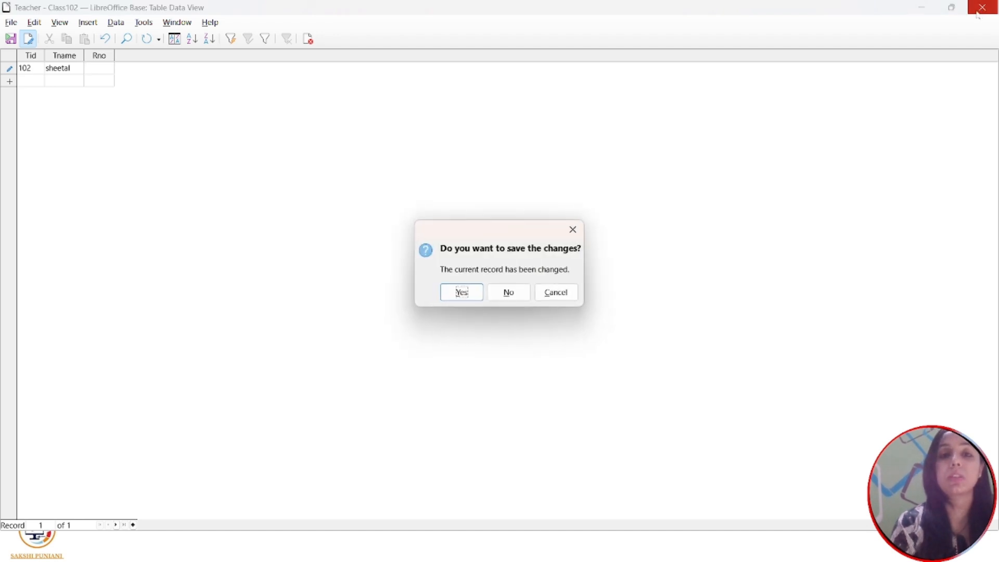
pyautogui.click(465, 291)
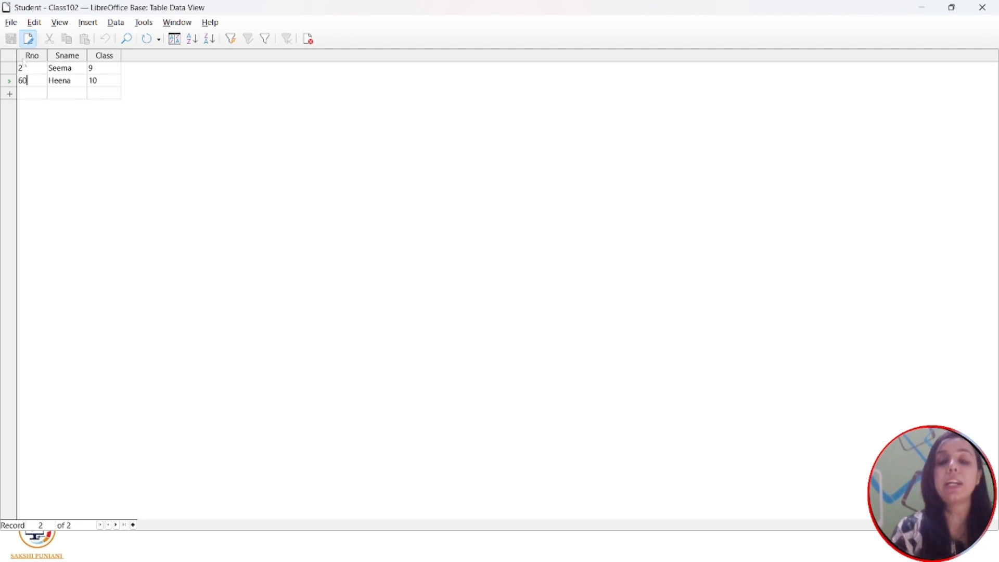
# - Set the Rno of the Class 10 record in the Student table to 1, save the record, and close the table
pyautogui.press('BackSpace')
pyautogui.press('BackSpace')
pyautogui.click(10, 83)
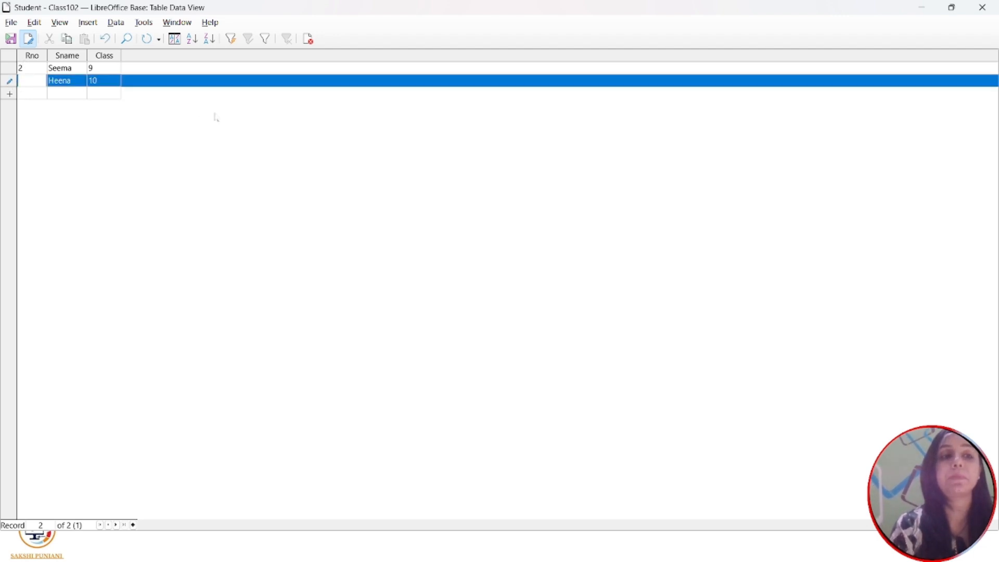
pyautogui.write('1')
pyautogui.press('Return')
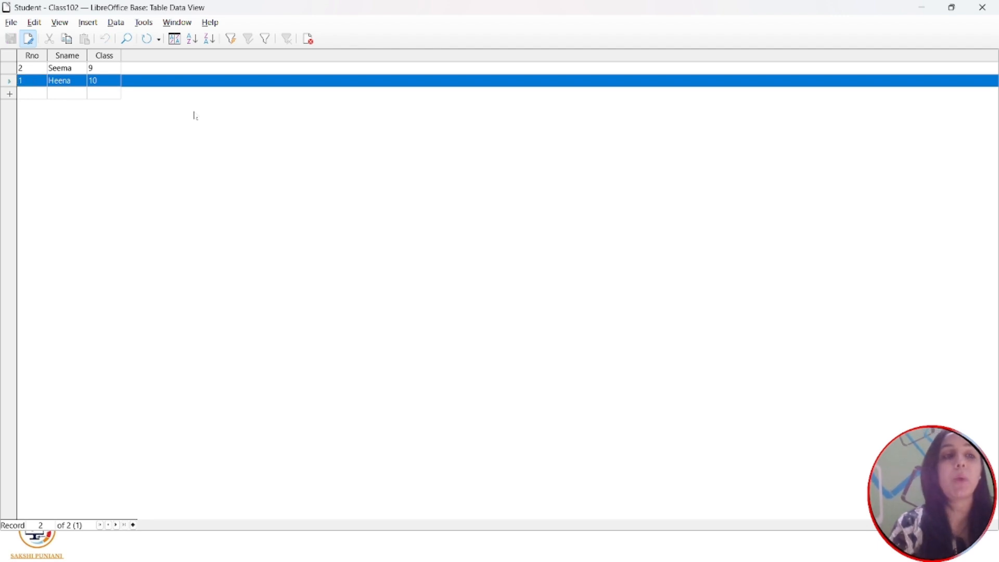
pyautogui.click(982, 7)
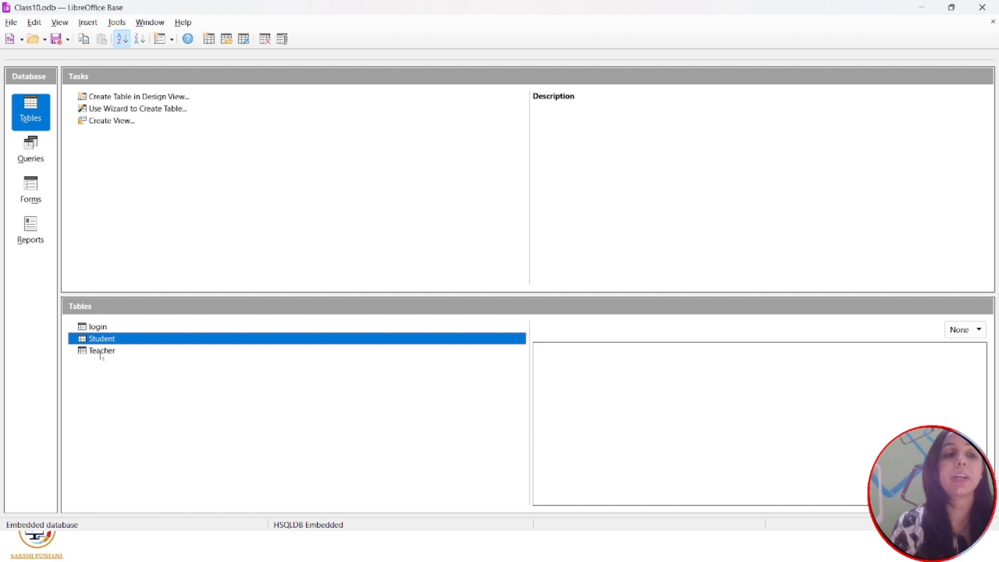
# - Open the Teacher table, set the Rno of the Tid 102 record to 1, save it, and close the table
pyautogui.doubleClick(102, 351)
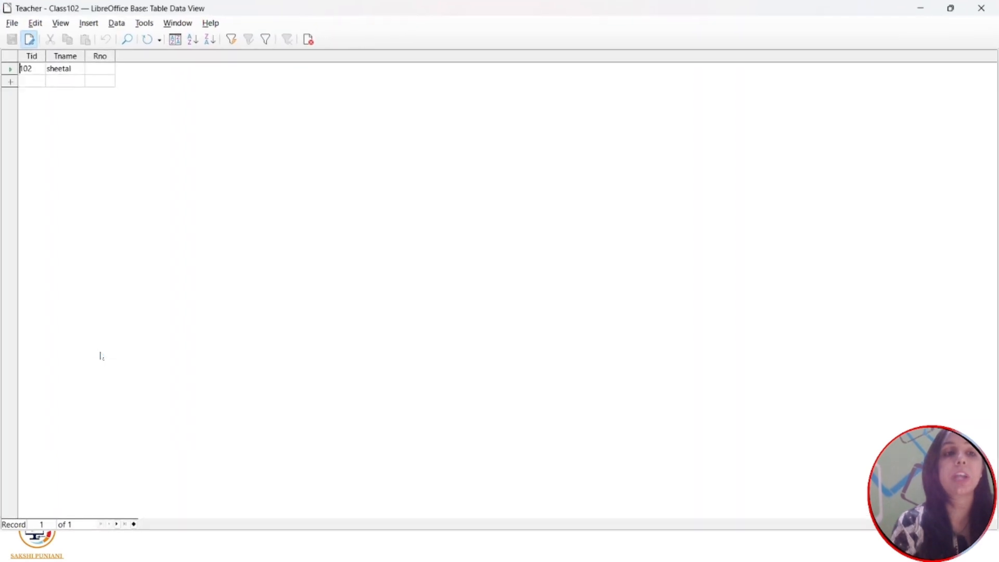
pyautogui.click(92, 74)
pyautogui.write('1')
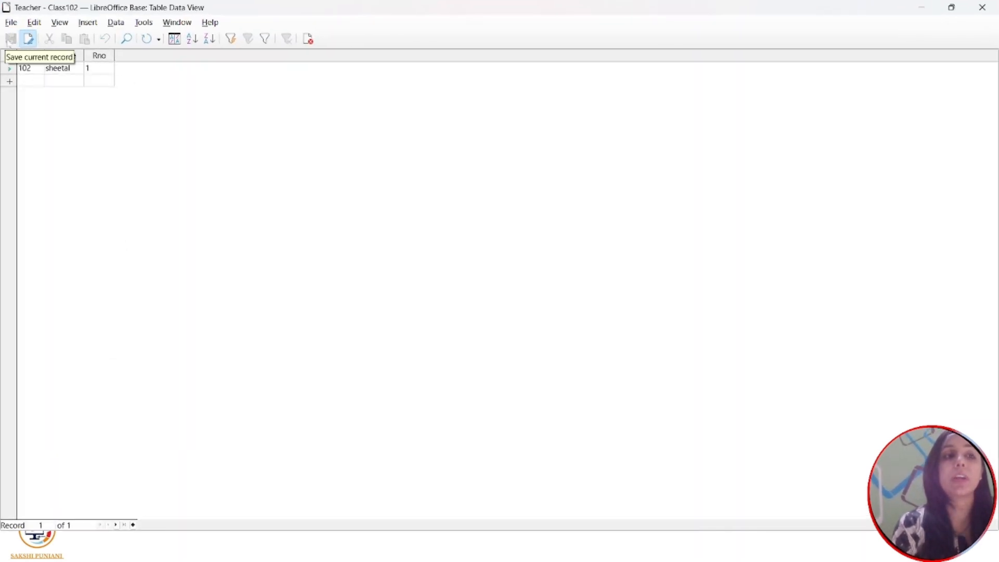
pyautogui.click(982, 7)
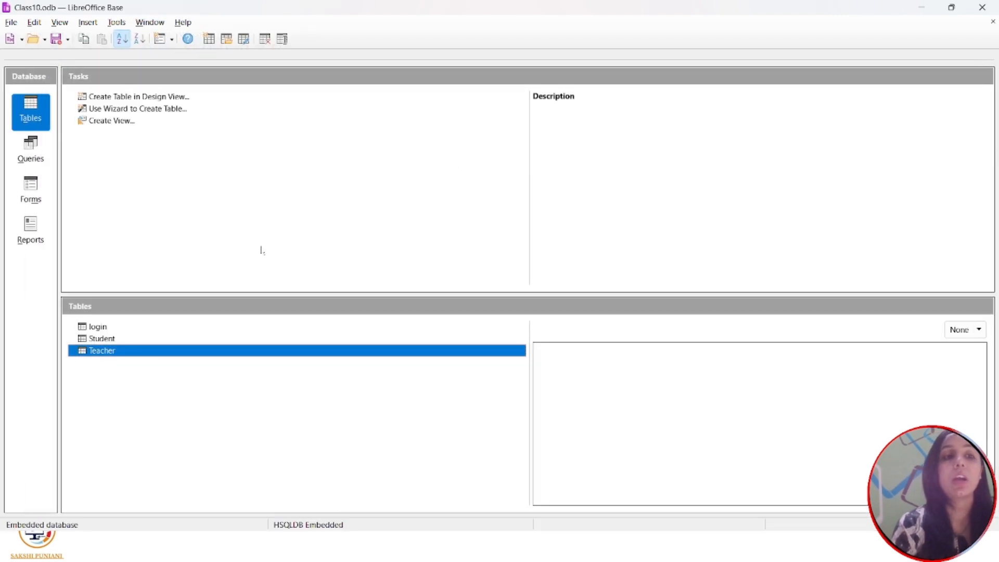
# - Open the Student table and delete the Class 10 record
pyautogui.doubleClick(106, 339)
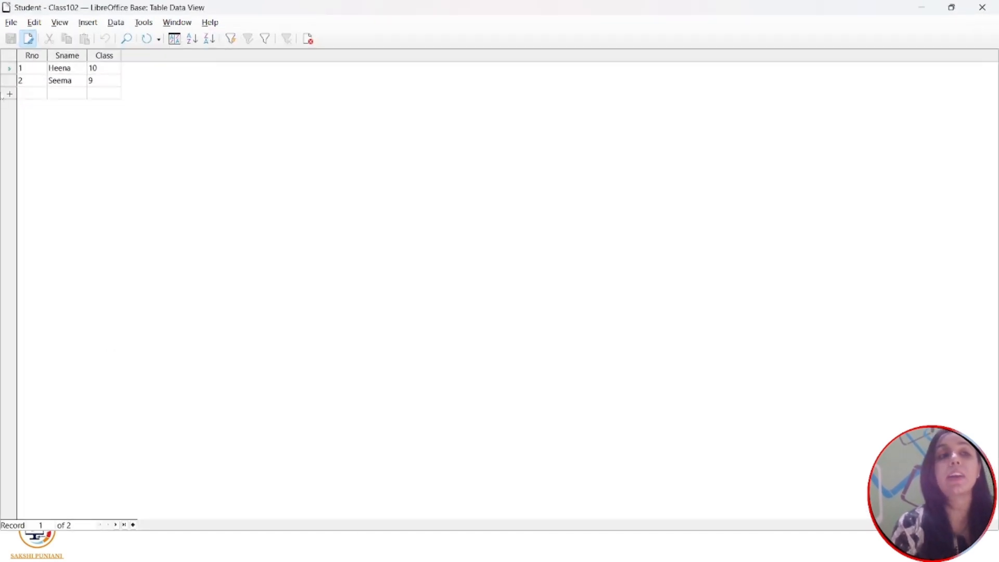
pyautogui.click(9, 68)
pyautogui.rightClick(9, 68)
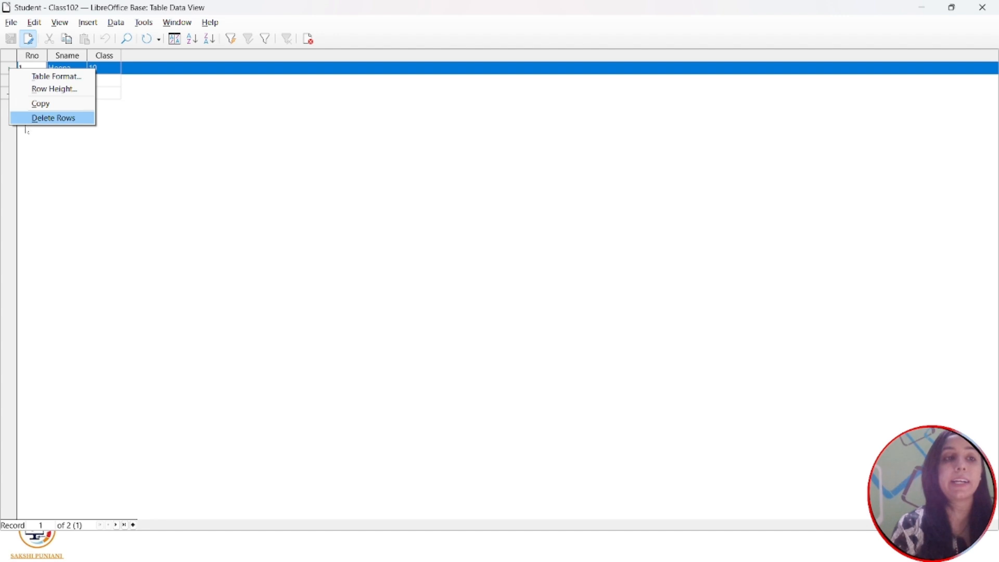
pyautogui.click(34, 118)
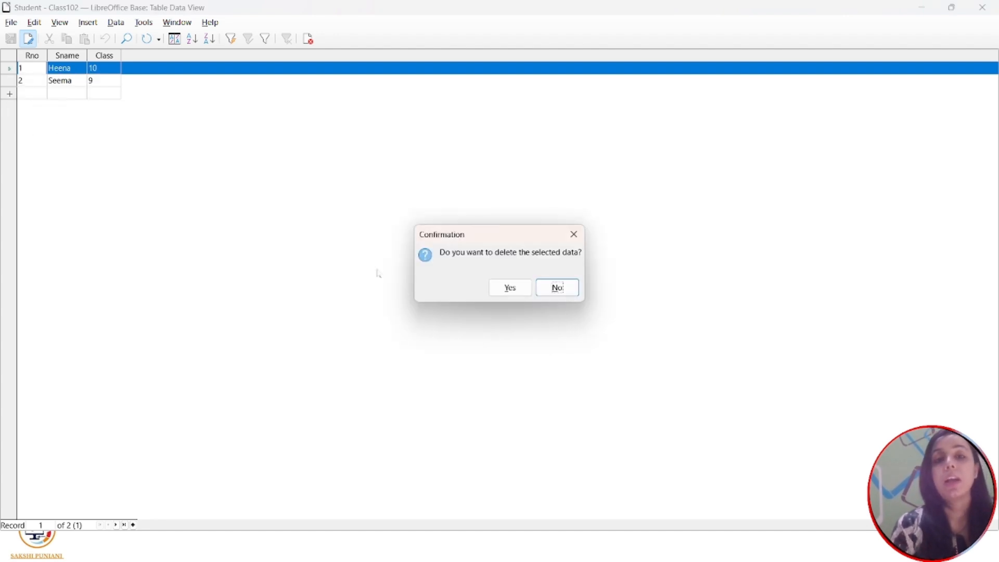
pyautogui.click(502, 285)
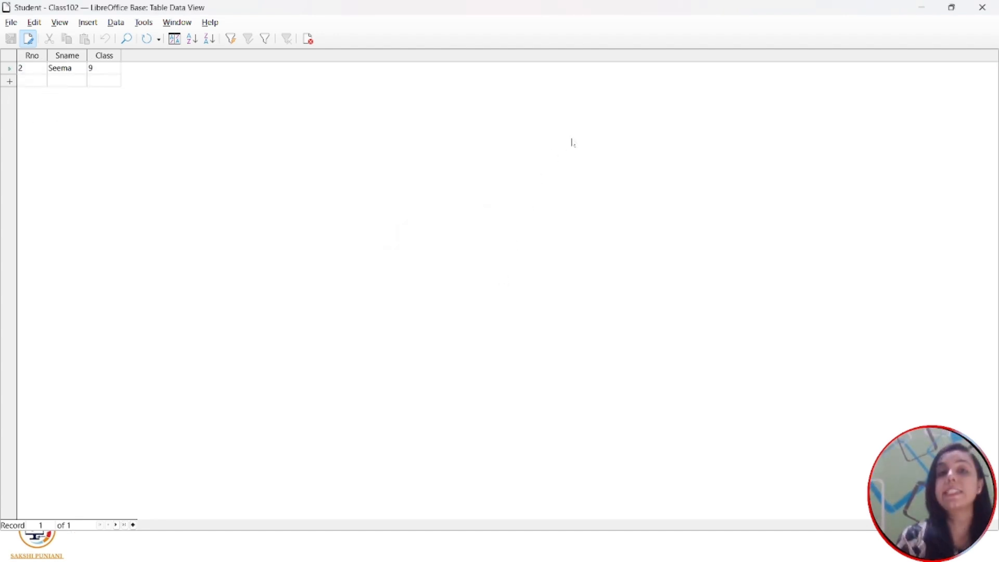
# - Close the Student table and open the Teacher table to check the Rno of the related record
pyautogui.click(982, 7)
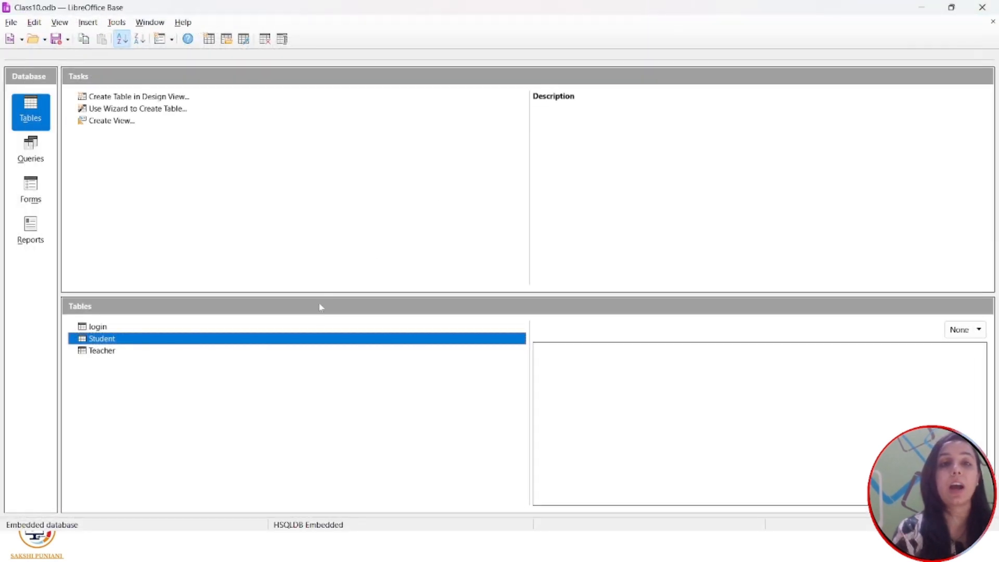
pyautogui.doubleClick(102, 350)
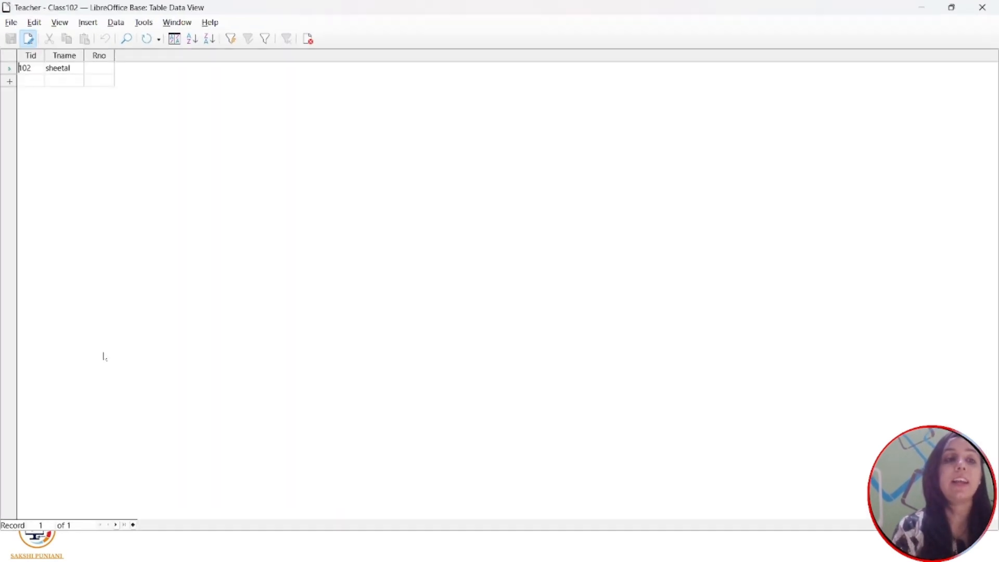
pyautogui.click(98, 68)
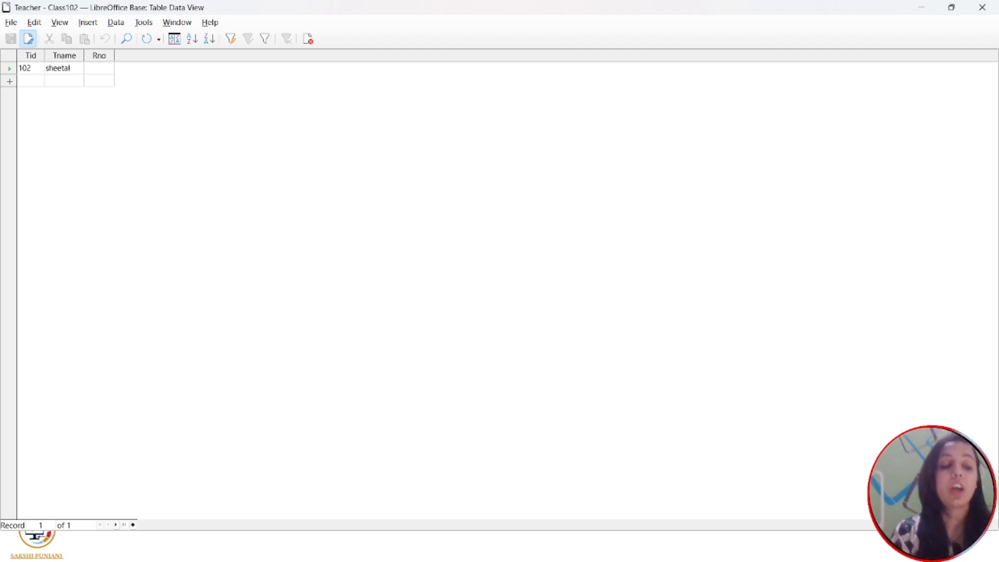
# - Switch to the PowerPoint slide show, reveal the Set default point on the Referential Integrity slide, and tick it with the pen
pyautogui.hotkey('alt', 'Tab')
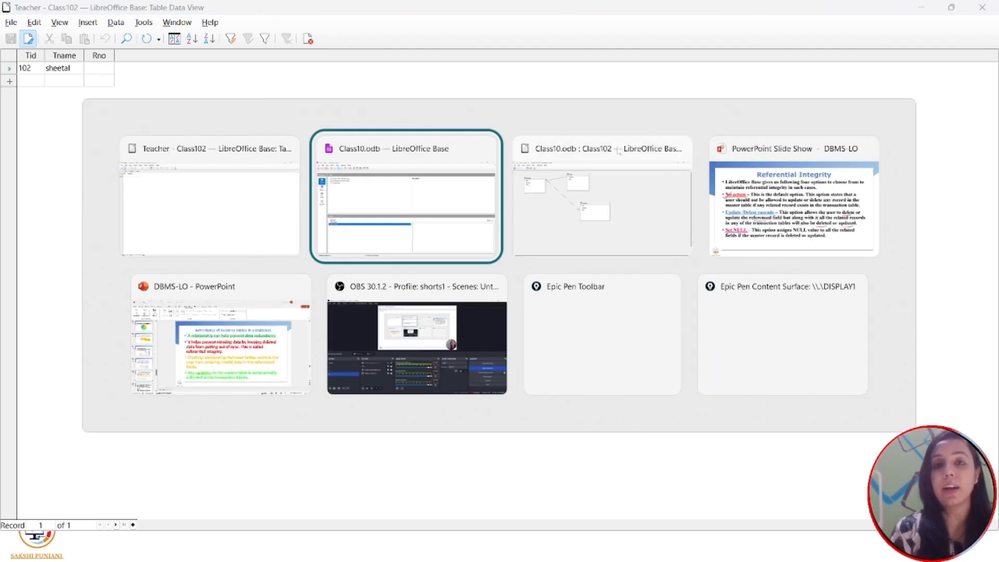
pyautogui.click(752, 209)
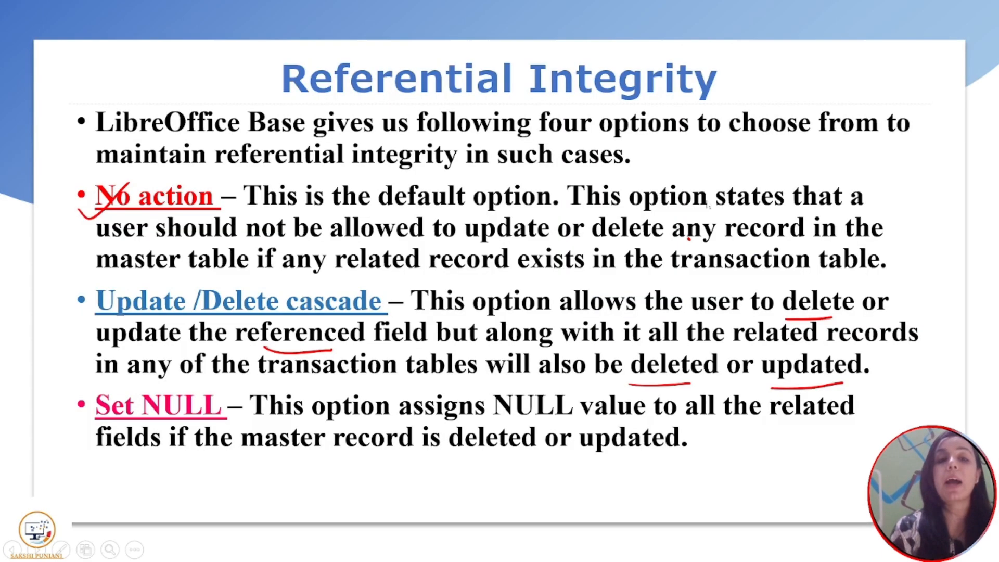
pyautogui.click(460, 252)
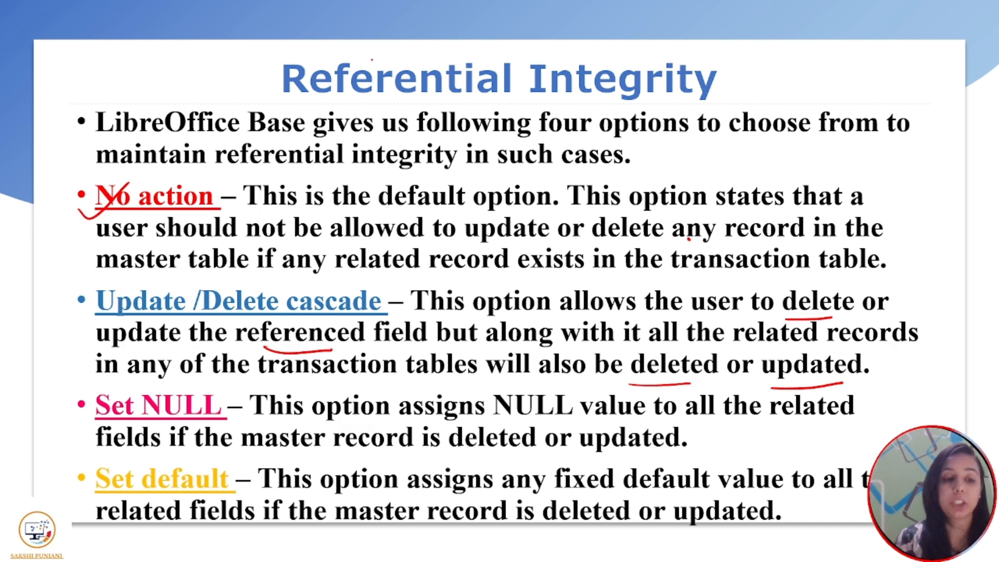
pyautogui.moveTo(78, 273); pyautogui.dragTo(81, 281)
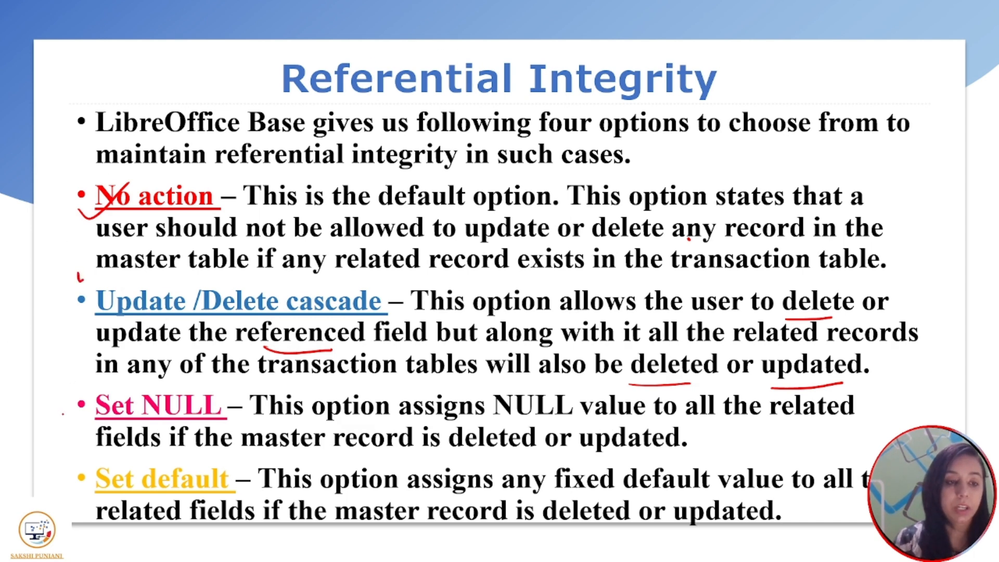
pyautogui.moveTo(60, 477); pyautogui.dragTo(99, 459)
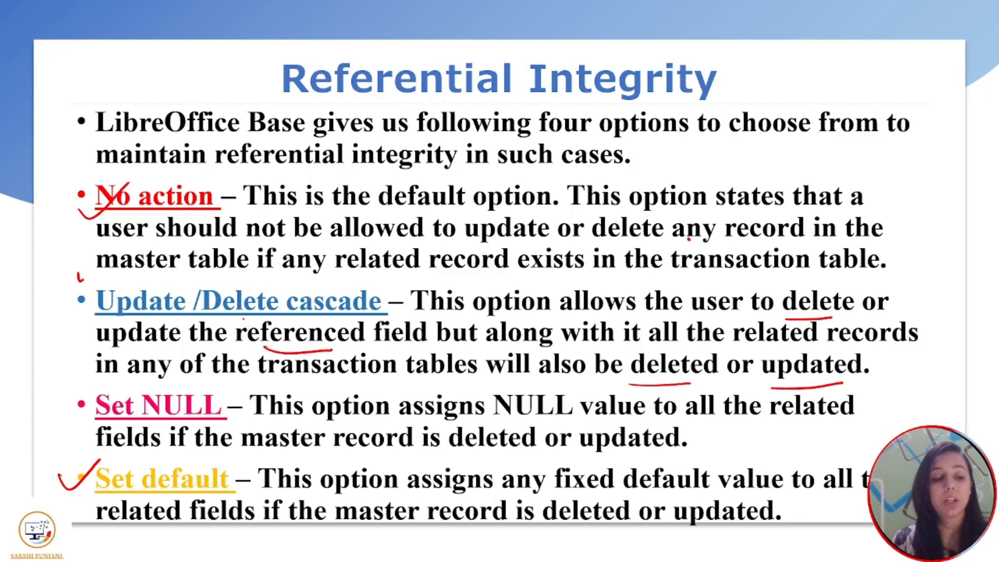
# - Return to the relation design in LibreOffice Base and try to set both the update and delete options of the Teacher–Student relation to Set default
pyautogui.hotkey('alt', 'Tab')
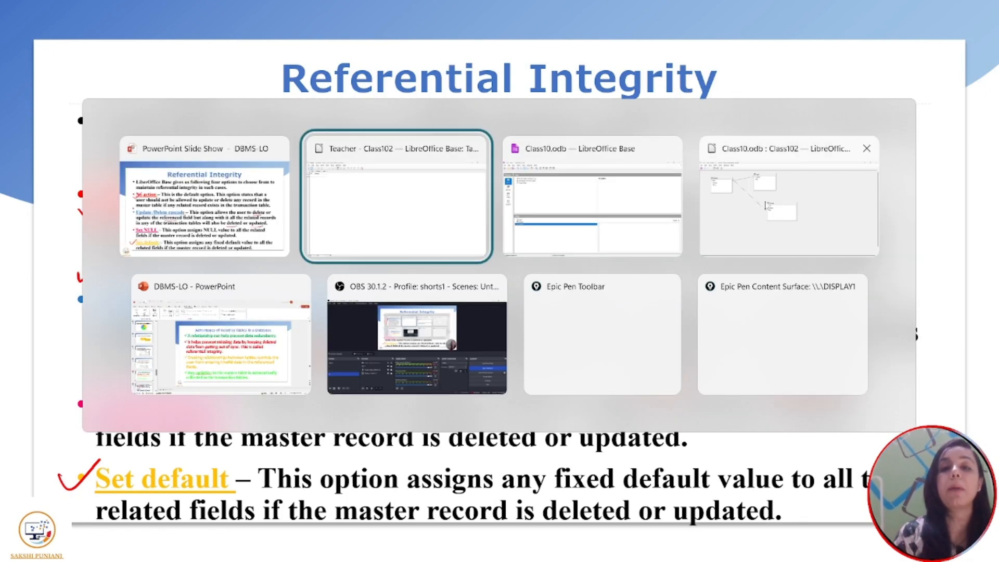
pyautogui.hotkey('alt', 'Tab')
pyautogui.hotkey('alt', 'Tab')
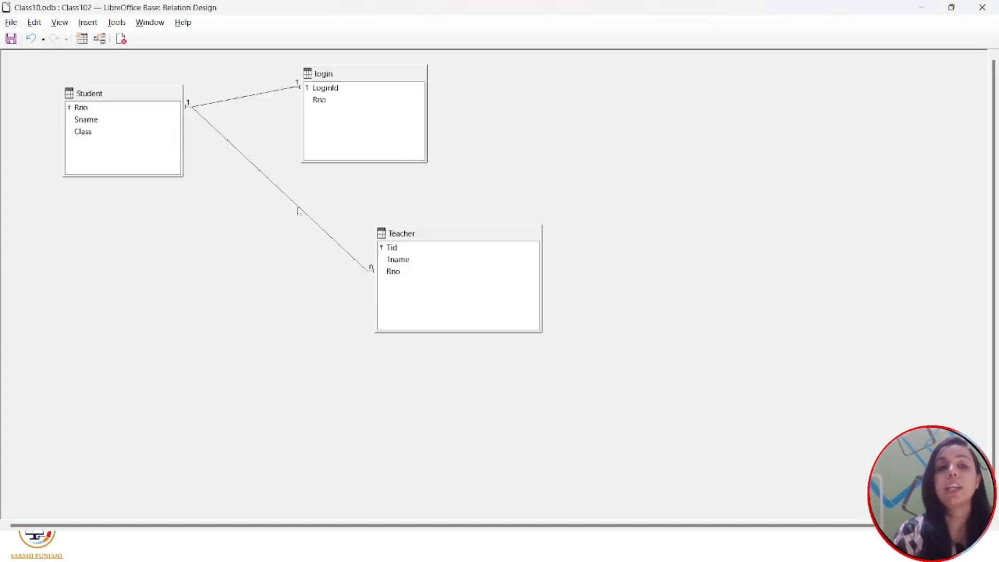
pyautogui.doubleClick(297, 208)
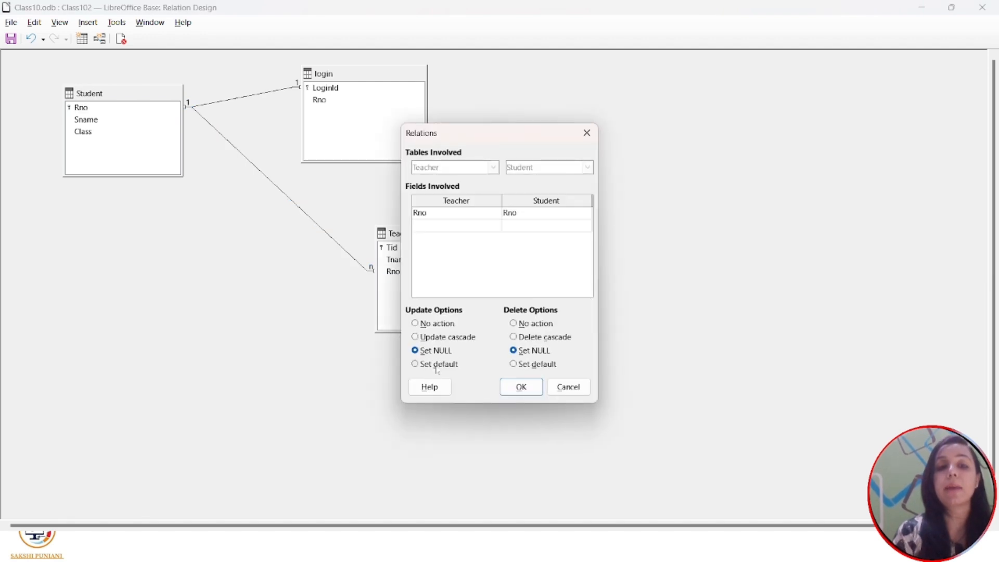
pyautogui.click(438, 364)
pyautogui.click(518, 366)
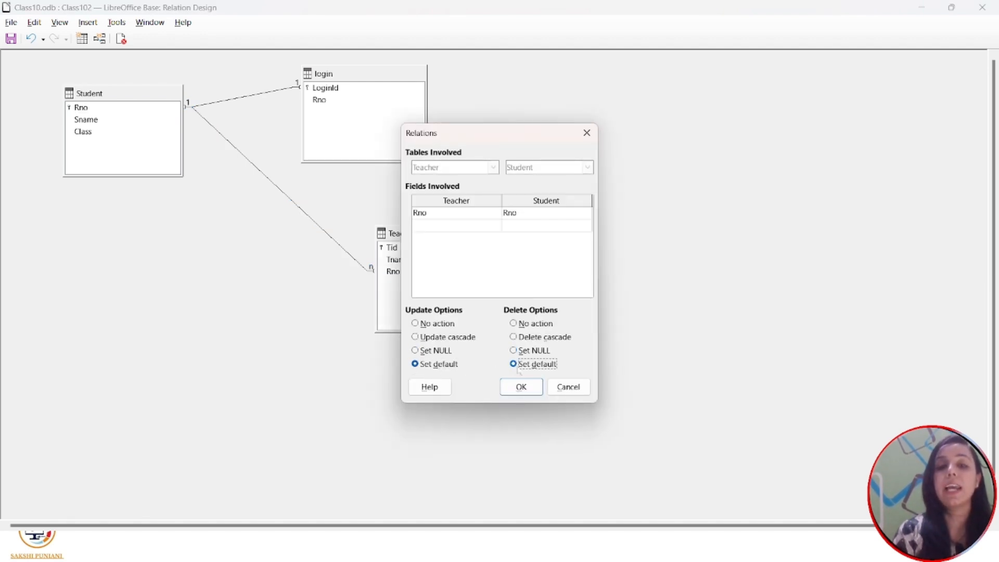
pyautogui.click(522, 387)
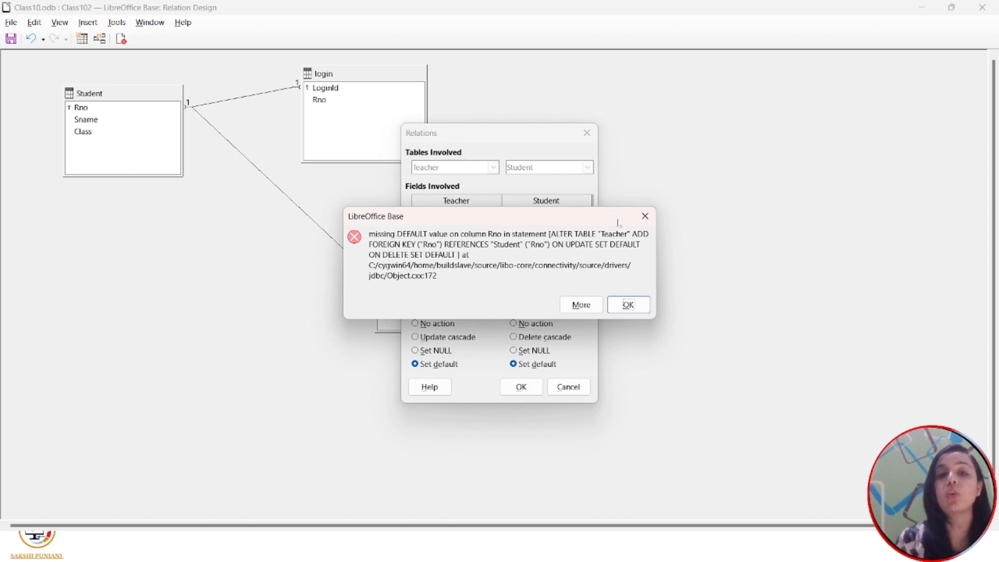
pyautogui.click(645, 216)
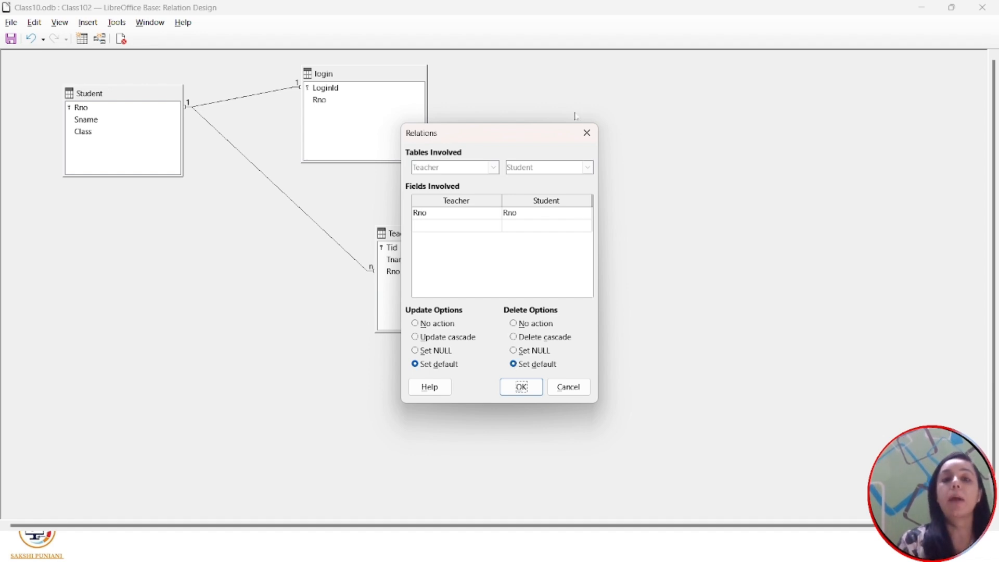
pyautogui.click(587, 133)
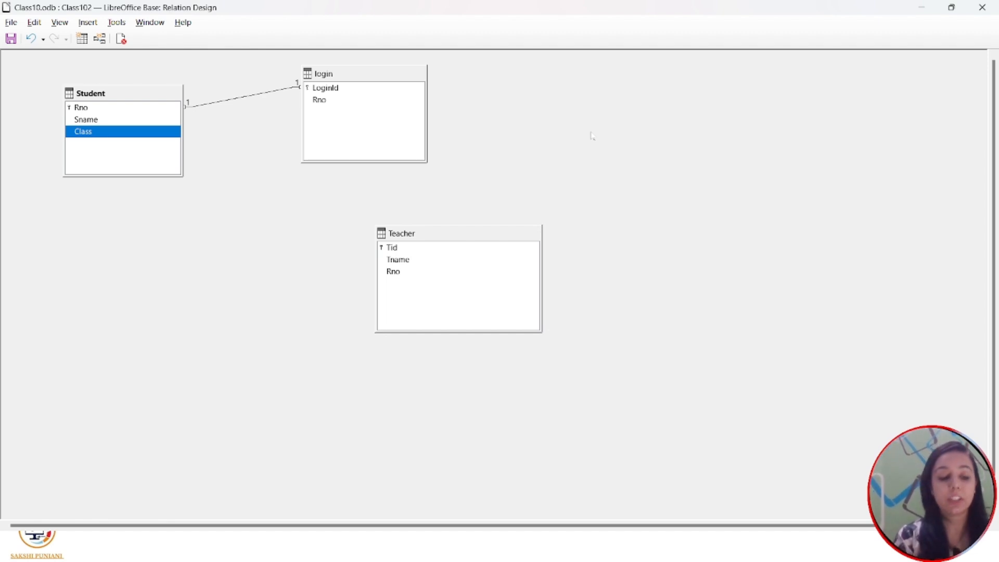
# - Switch back to the PowerPoint slide show, advance to the Field Properties slide, and mark "numeric type data" and the AutoValue starting value 0
pyautogui.hotkey('alt', 'Tab')
pyautogui.click(457, 195)
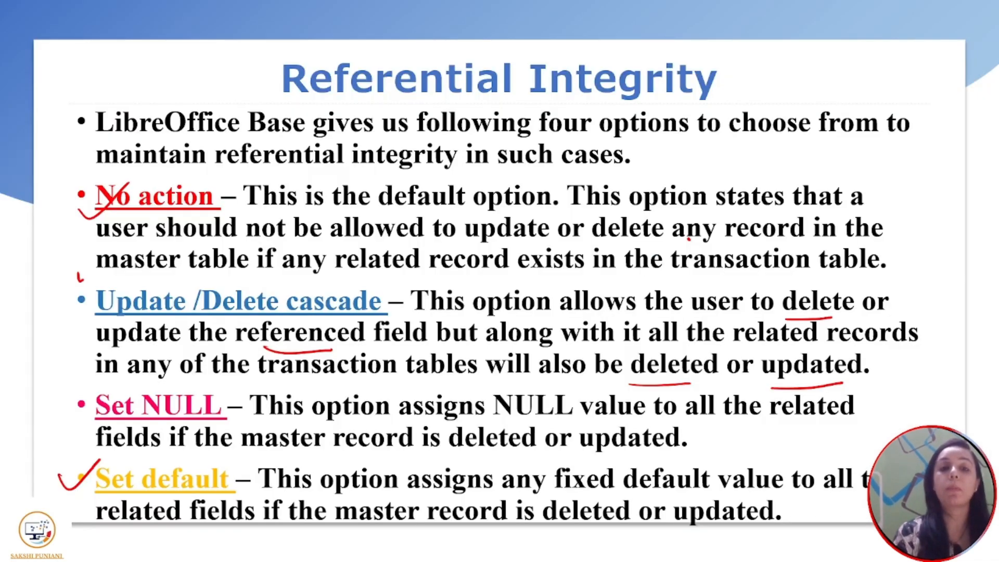
pyautogui.press('Right')
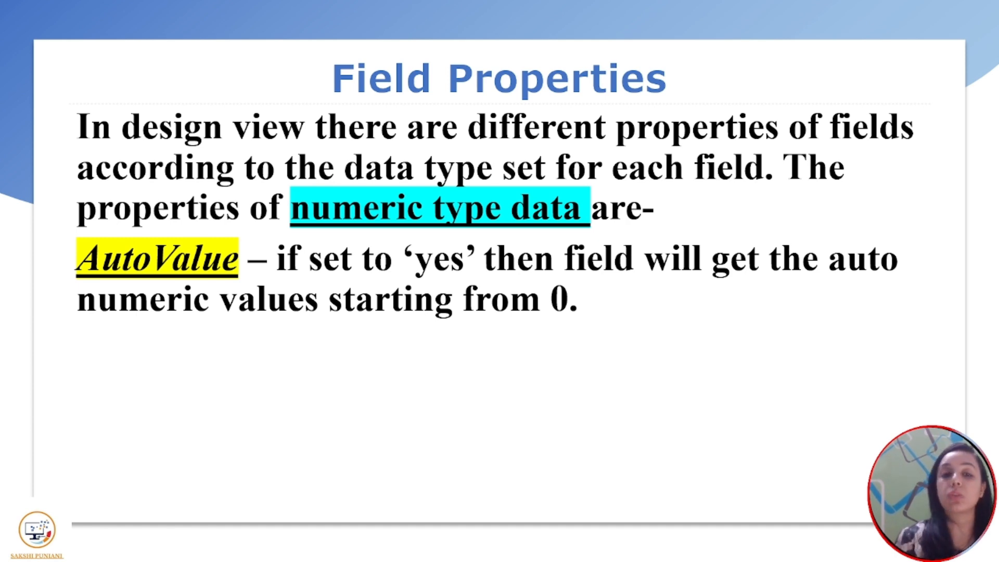
pyautogui.moveTo(436, 237); pyautogui.dragTo(466, 221)
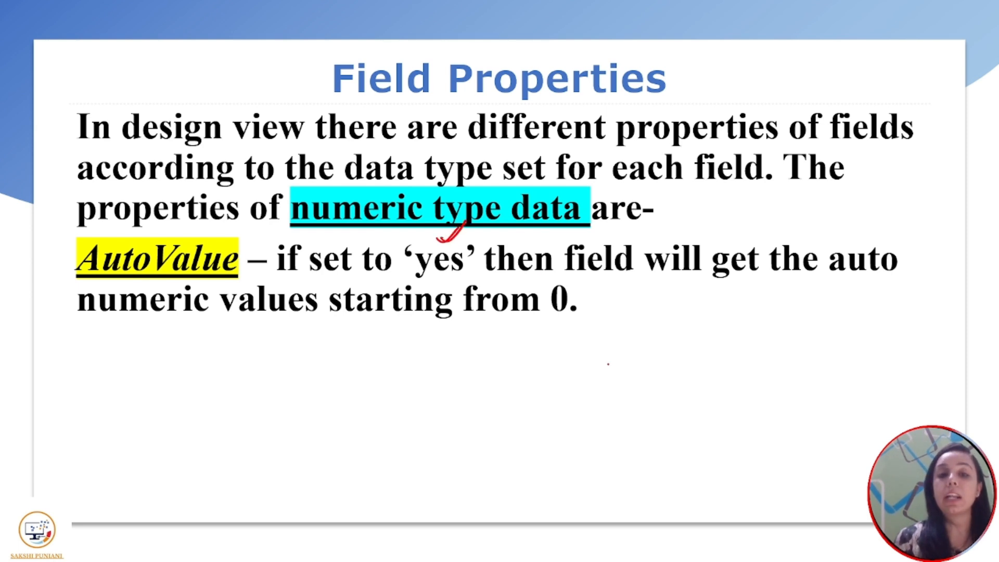
pyautogui.moveTo(552, 290)
pyautogui.mouseDown()
pyautogui.moveTo(574, 278)
pyautogui.moveTo(531, 295)
pyautogui.mouseUp()
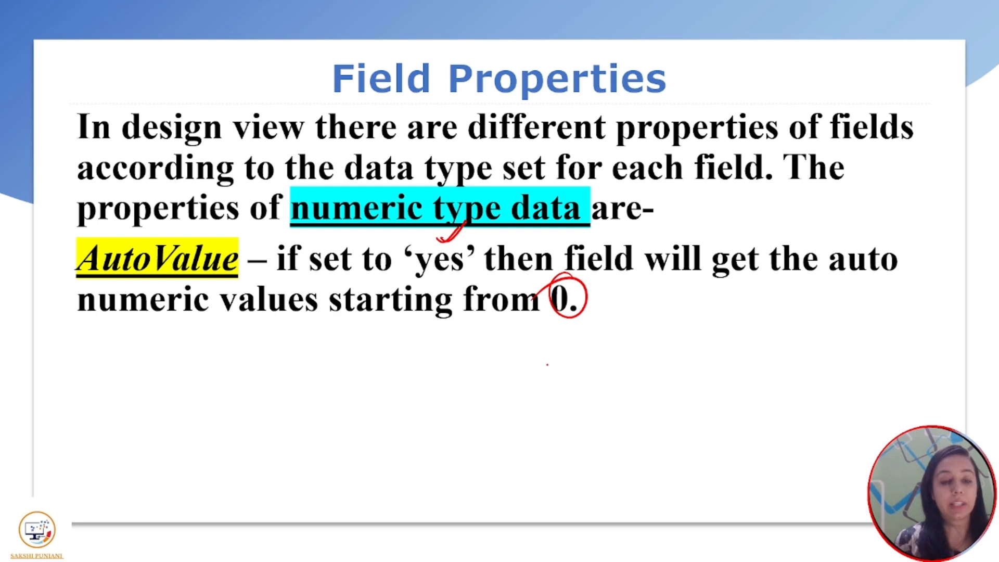
# - Switch to Class10.odb in LibreOffice Base and start a new table in design view with a Number [ NUMERIC ] field named Pid
pyautogui.hotkey('alt', 'Tab')
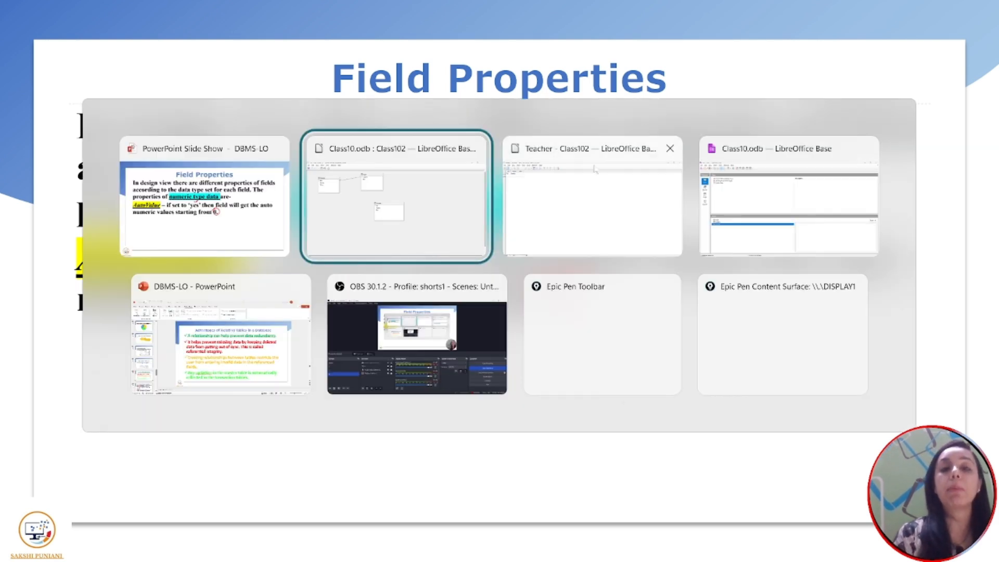
pyautogui.click(728, 208)
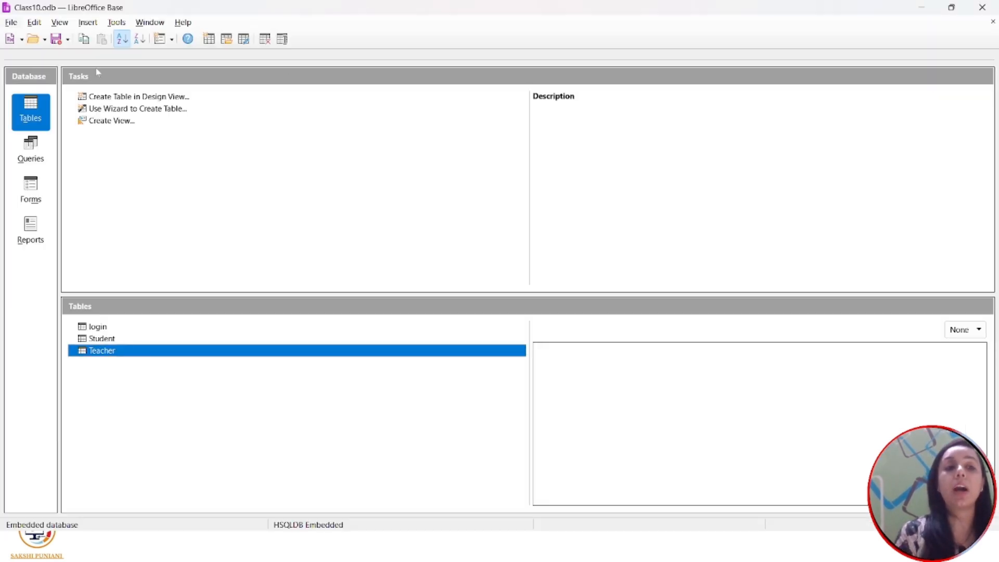
pyautogui.click(118, 98)
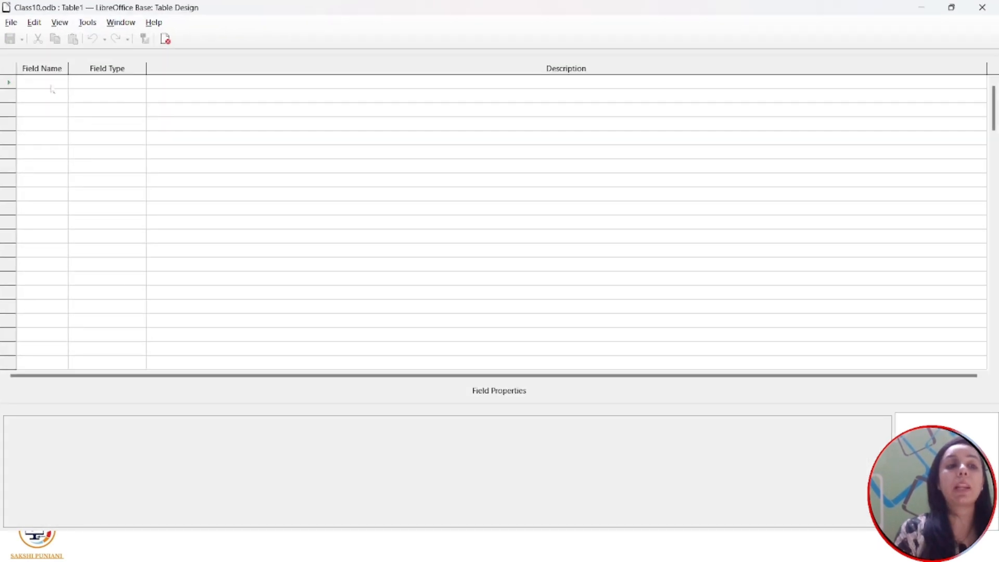
pyautogui.write('O')
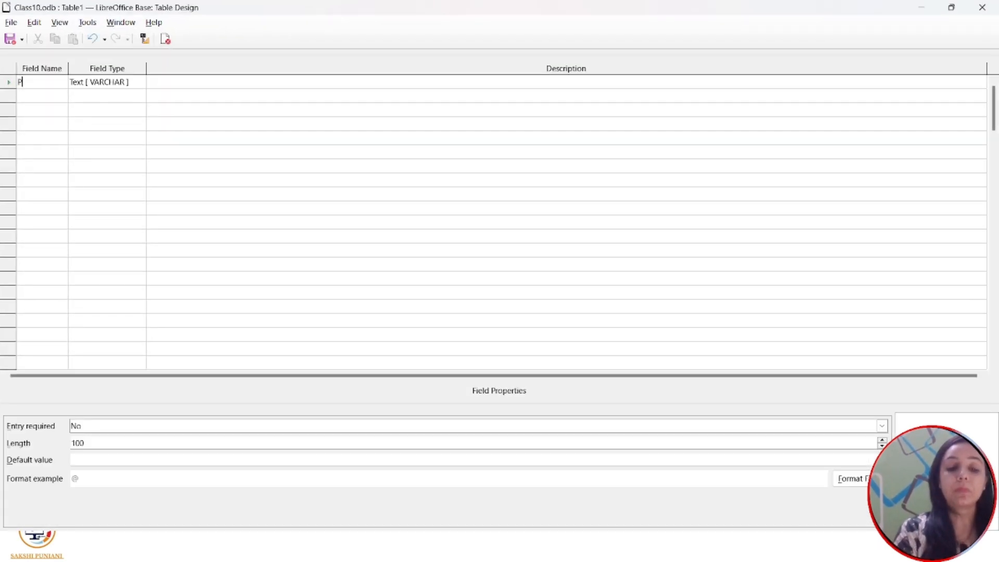
pyautogui.write('id')
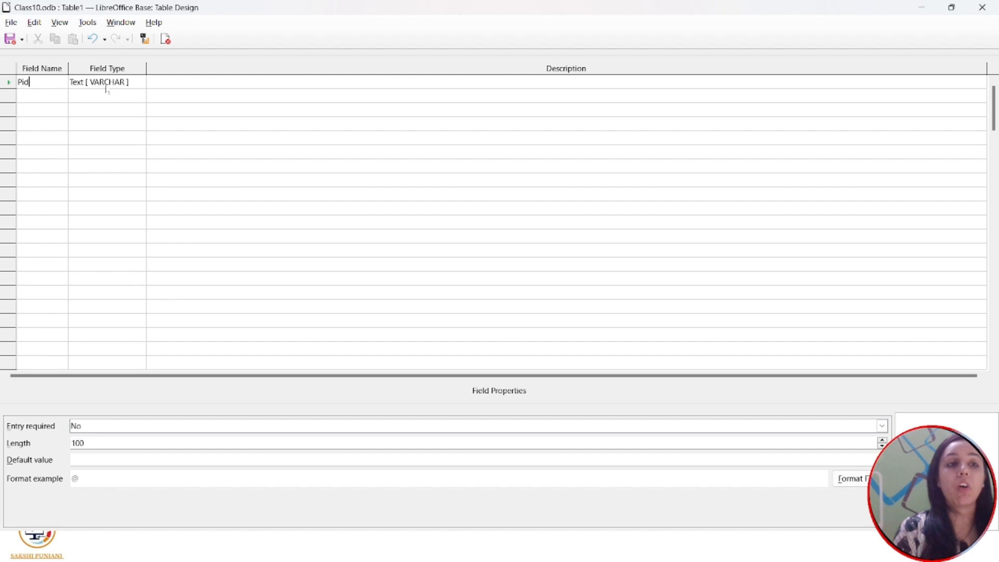
pyautogui.click(107, 83)
pyautogui.press('n')
pyautogui.press('Tab')
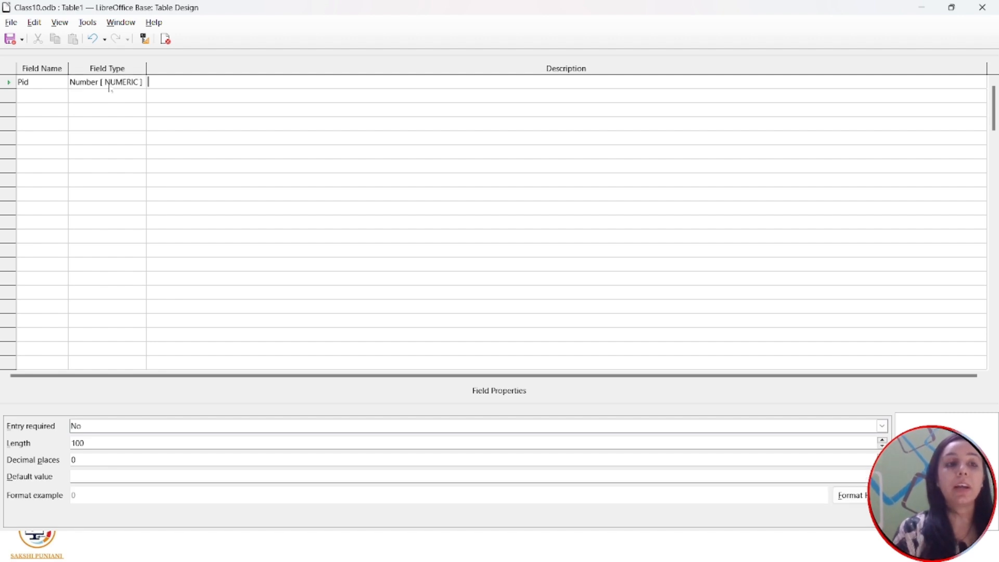
# - Add a Text [ VARCHAR ] field named Pname and a Number [ NUMERIC ] field named Price below Pid
pyautogui.click(58, 98)
pyautogui.write('Pname')
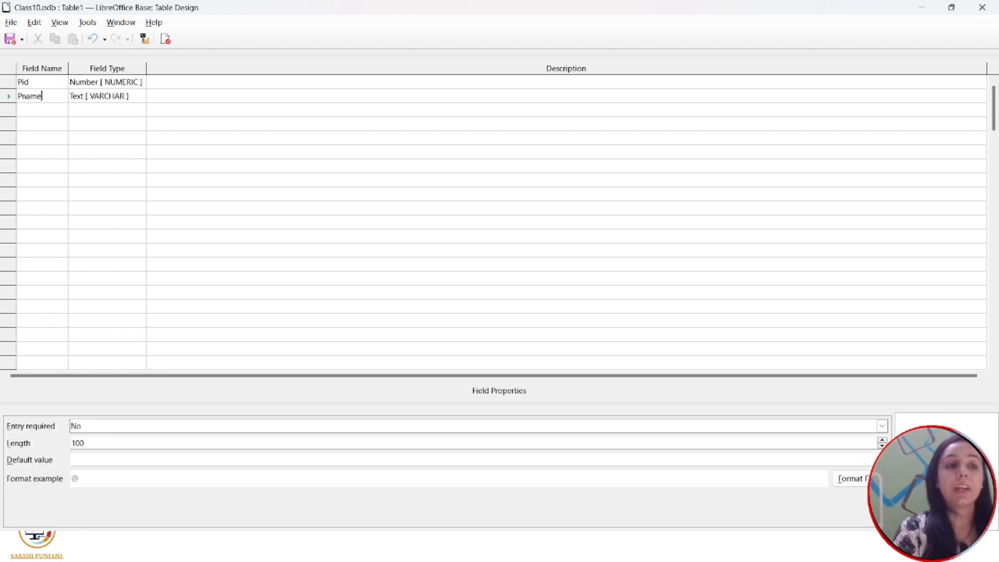
pyautogui.press('Down')
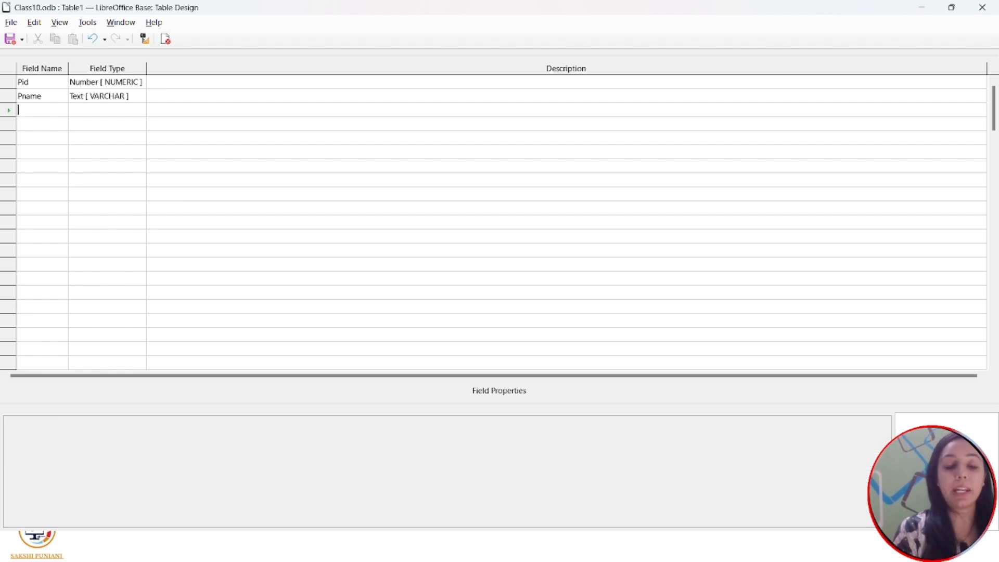
pyautogui.write('Price')
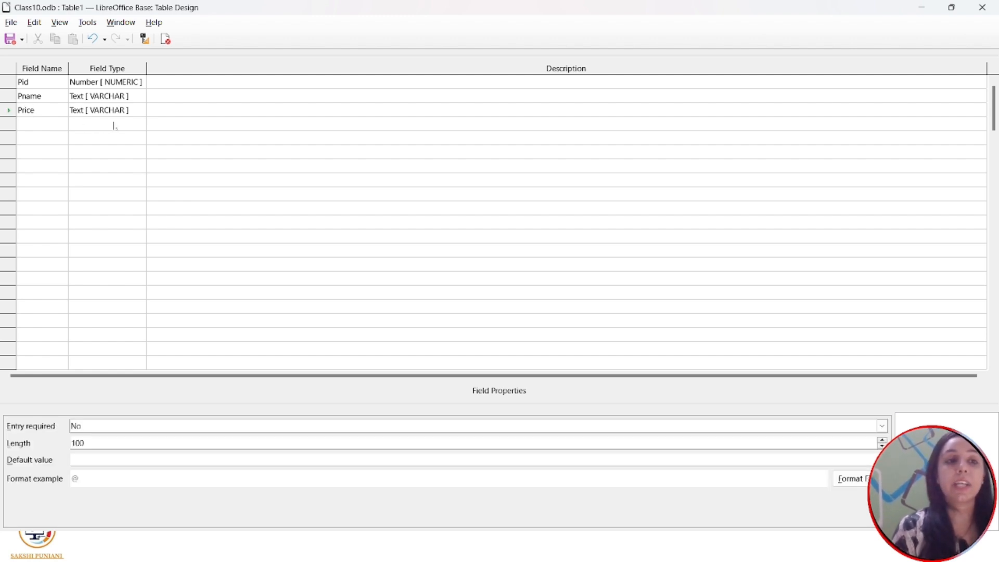
pyautogui.press('Tab')
pyautogui.press('n')
pyautogui.press('Tab')
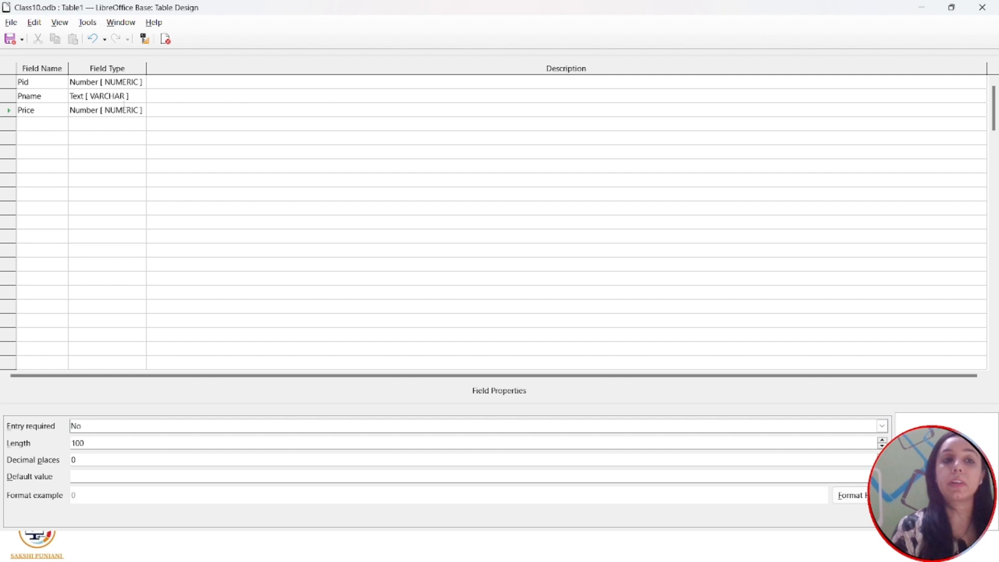
# - Change the Pid field's type to Integer [ INTEGER ] and make it the primary key
pyautogui.click(124, 83)
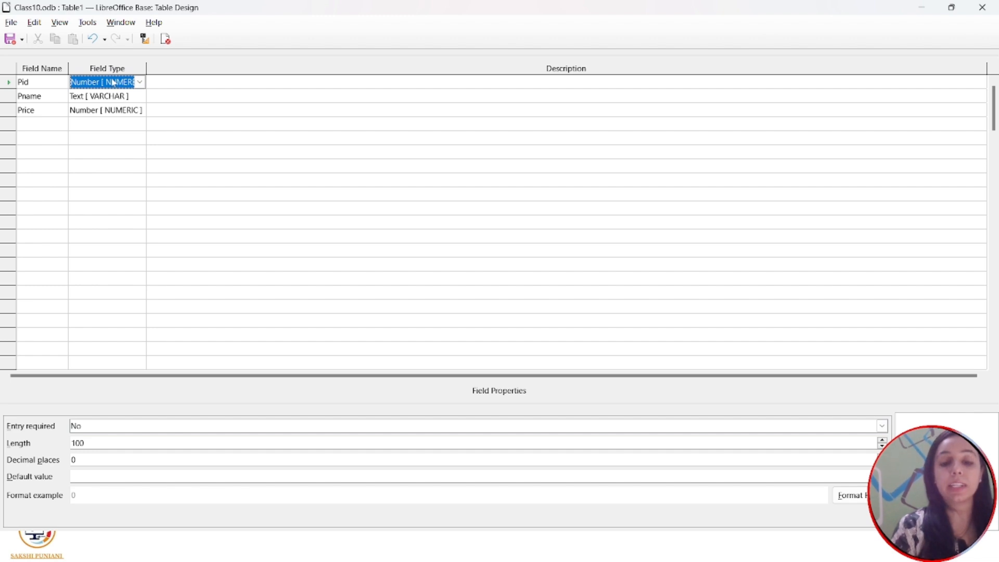
pyautogui.press('i')
pyautogui.press('Tab')
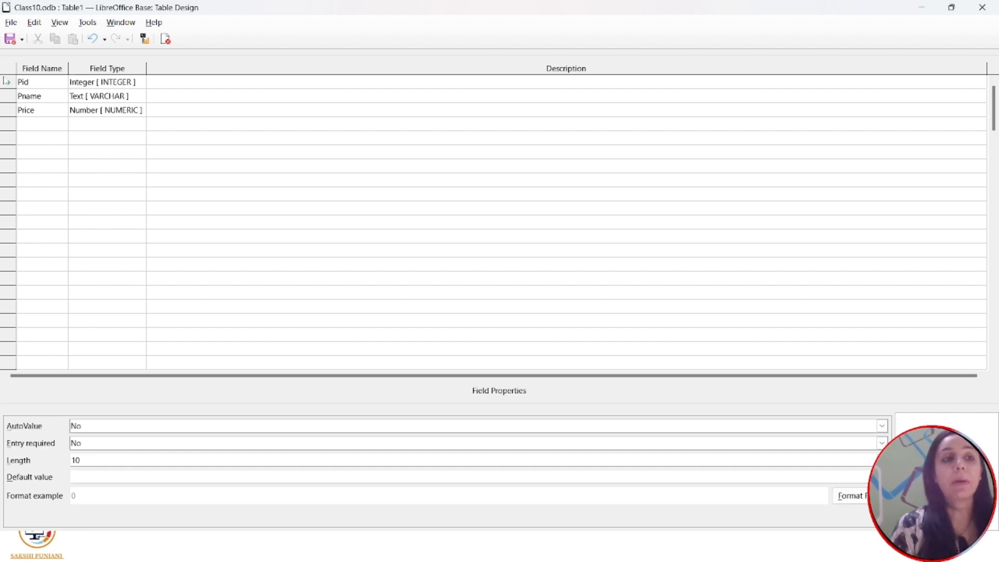
pyautogui.rightClick(7, 81)
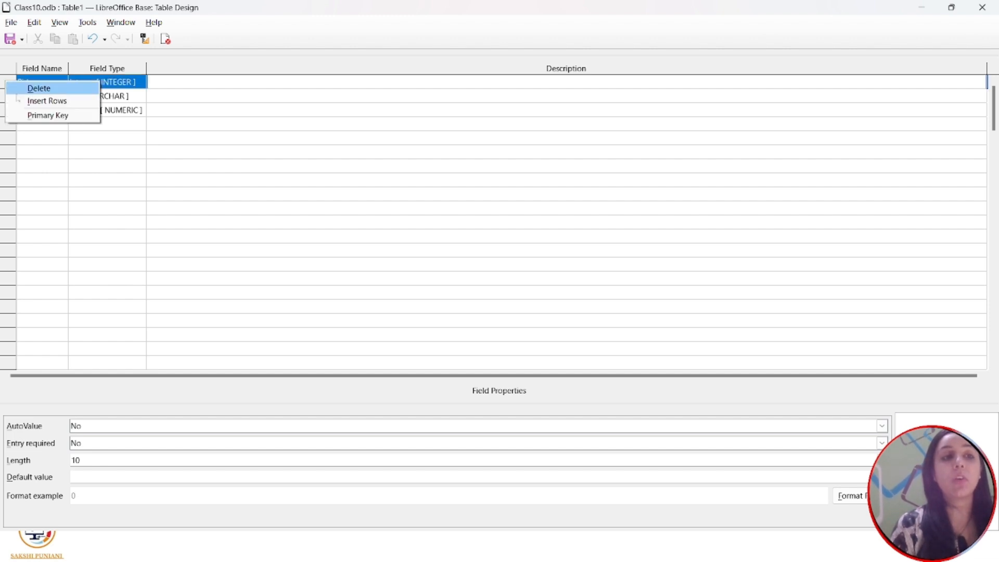
pyautogui.click(47, 115)
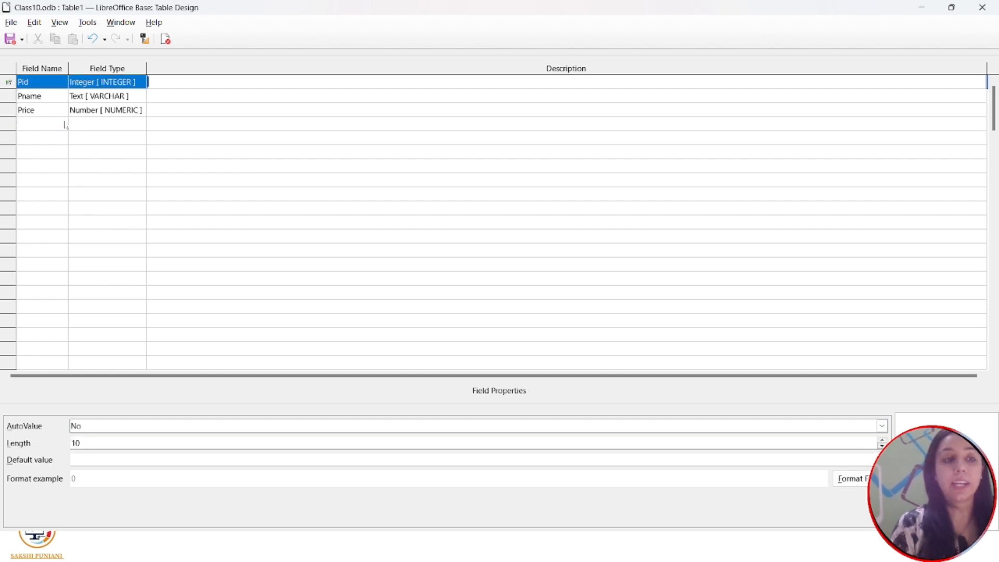
# - Change the Price field's type to Integer [ INTEGER ] and show its field properties
pyautogui.click(81, 110)
pyautogui.click(80, 112)
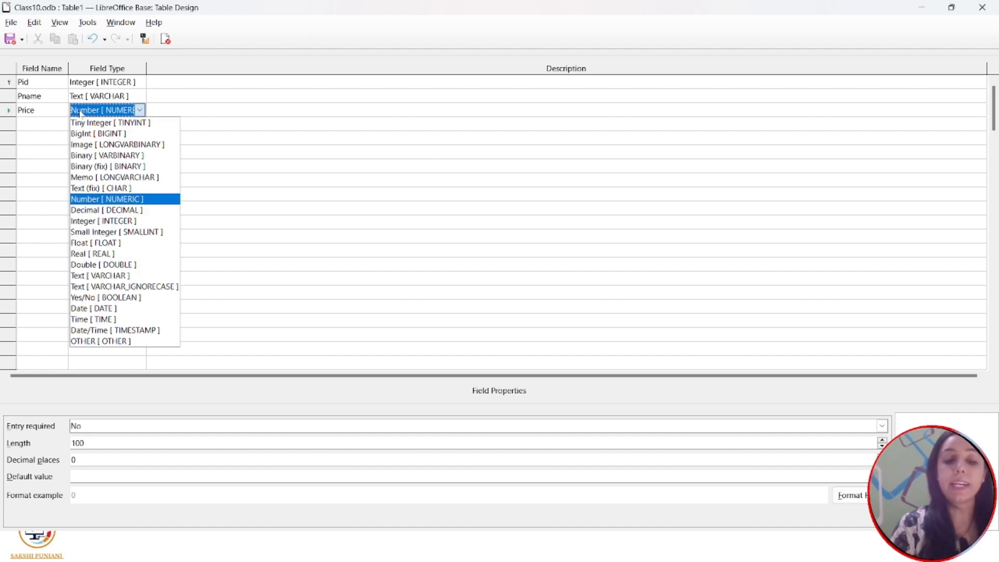
pyautogui.press('Down')
pyautogui.press('Down')
pyautogui.press('Return')
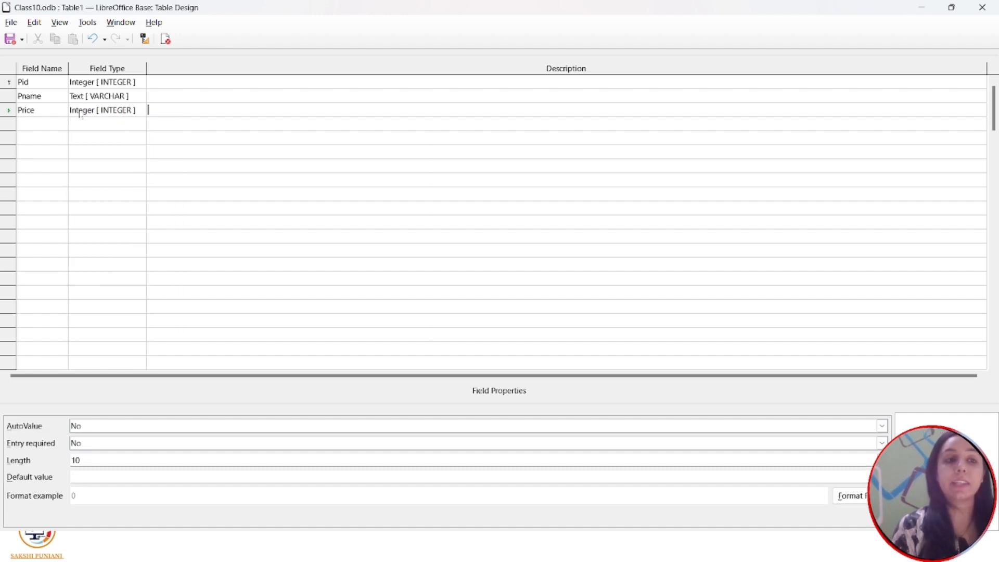
pyautogui.click(14, 115)
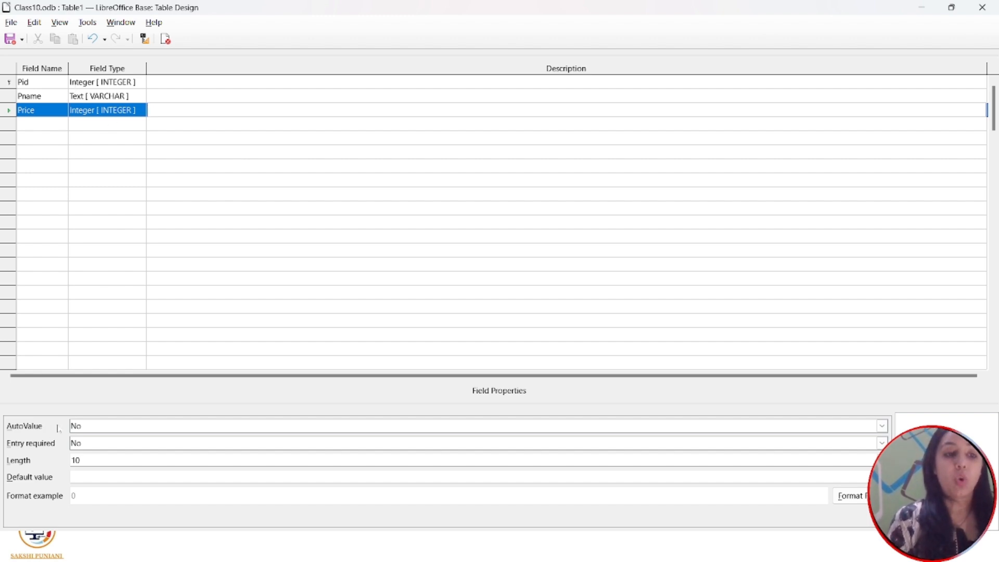
# - Set the AutoValue property of the Pid field to Yes
pyautogui.click(8, 82)
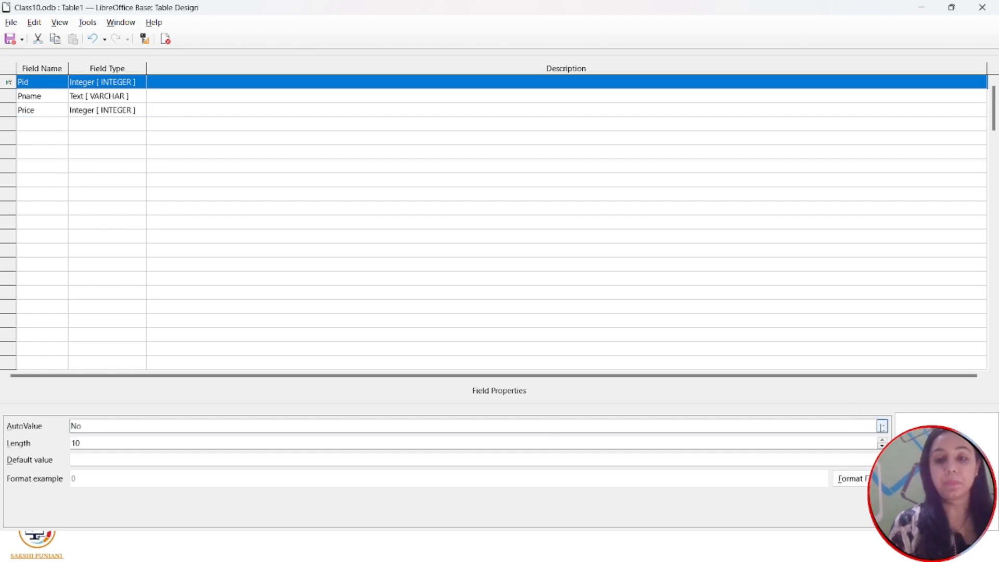
pyautogui.click(882, 426)
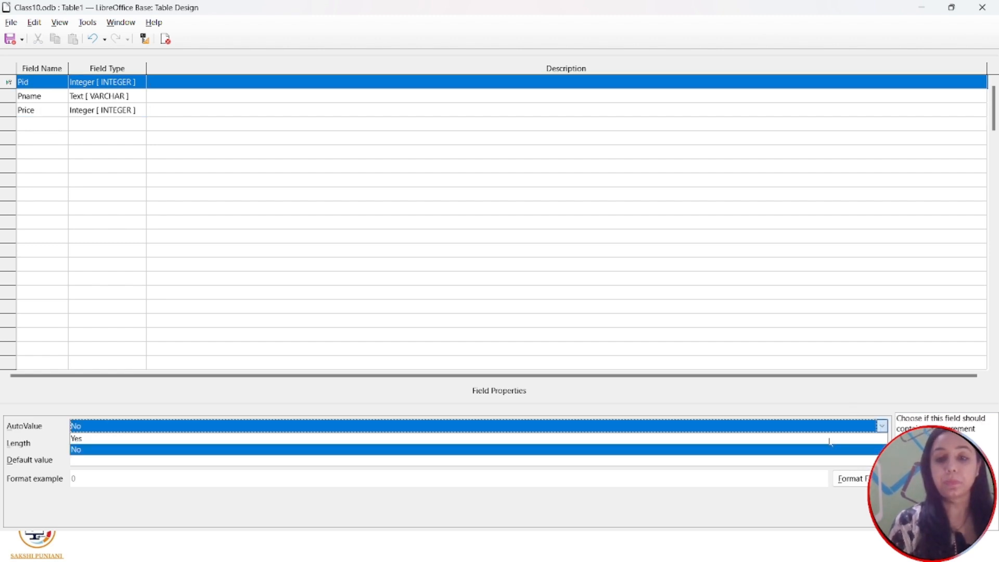
pyautogui.click(574, 439)
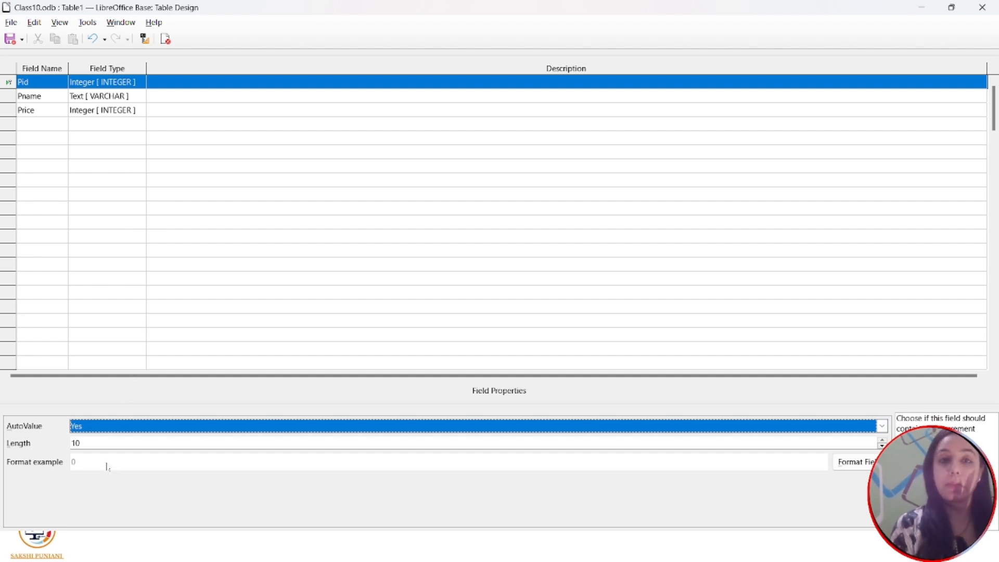
# - Save the new table as Product and close its design window
pyautogui.click(11, 39)
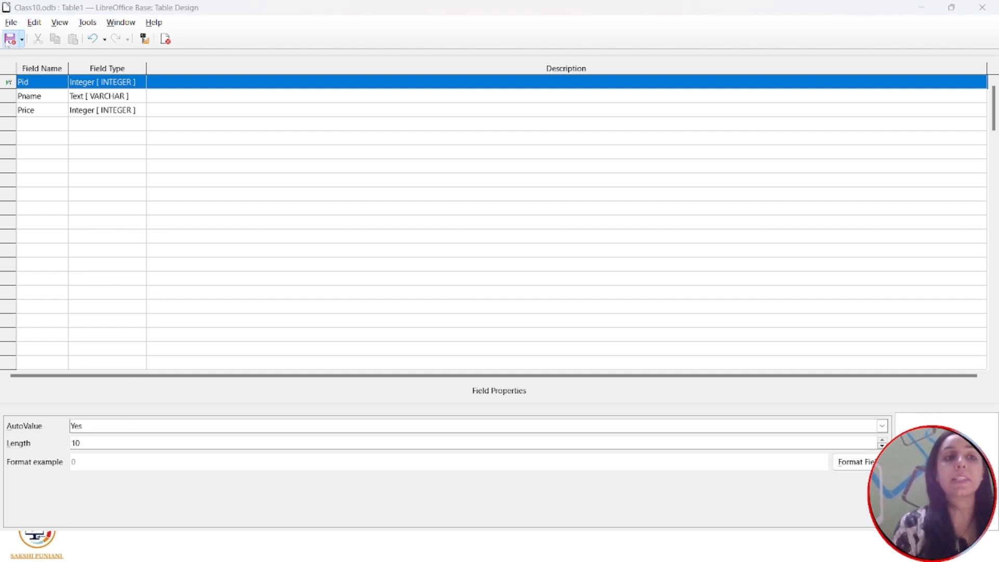
pyautogui.write('Pro')
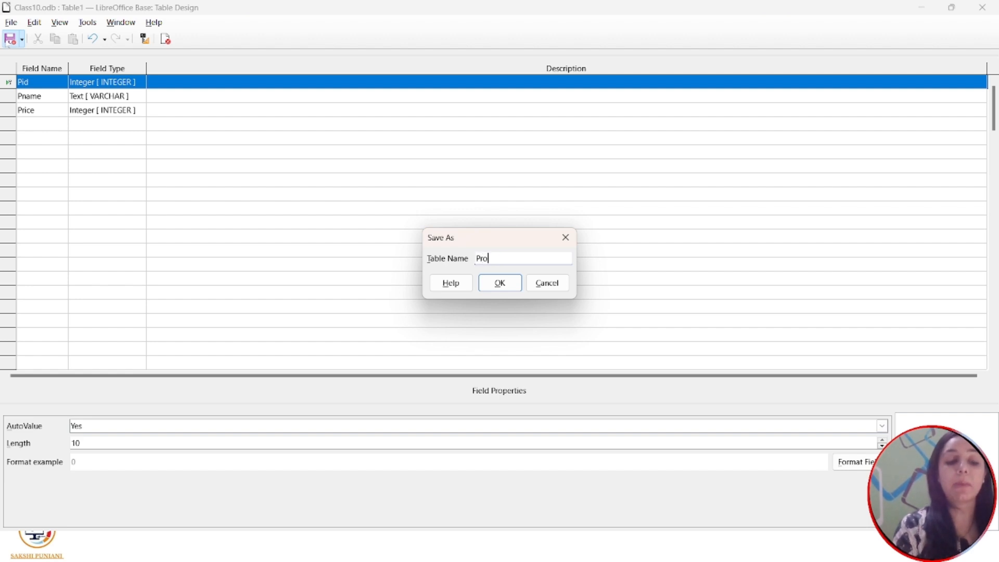
pyautogui.write('duct')
pyautogui.press('Return')
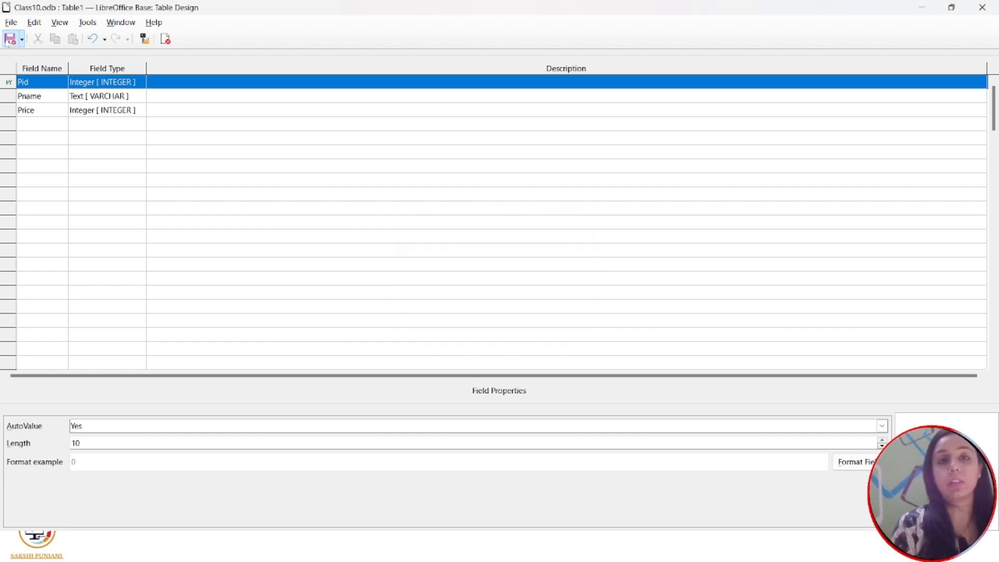
pyautogui.click(982, 7)
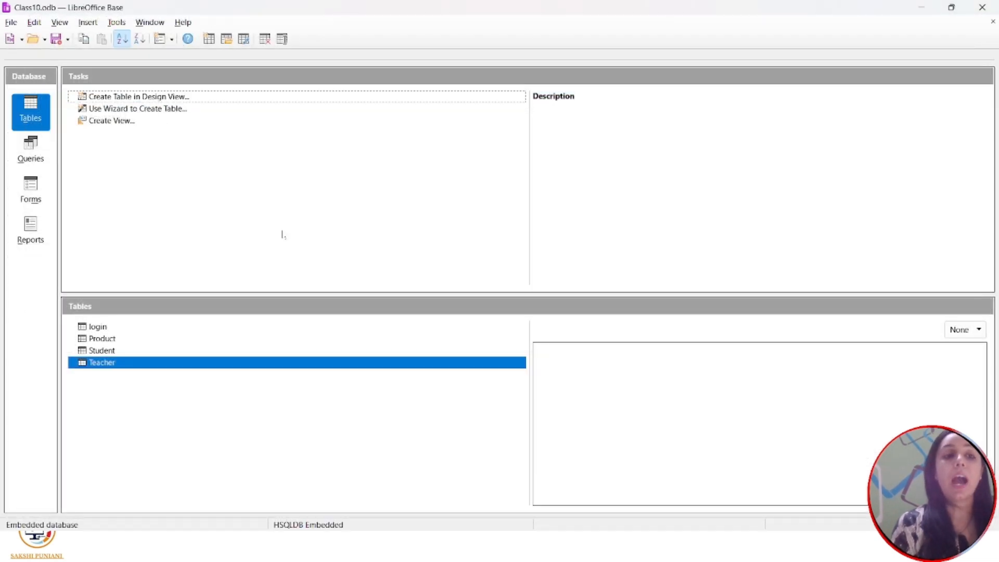
# - Open the Product table, widen the Pid column, and enter a record with Pname A and Price 10
pyautogui.doubleClick(102, 339)
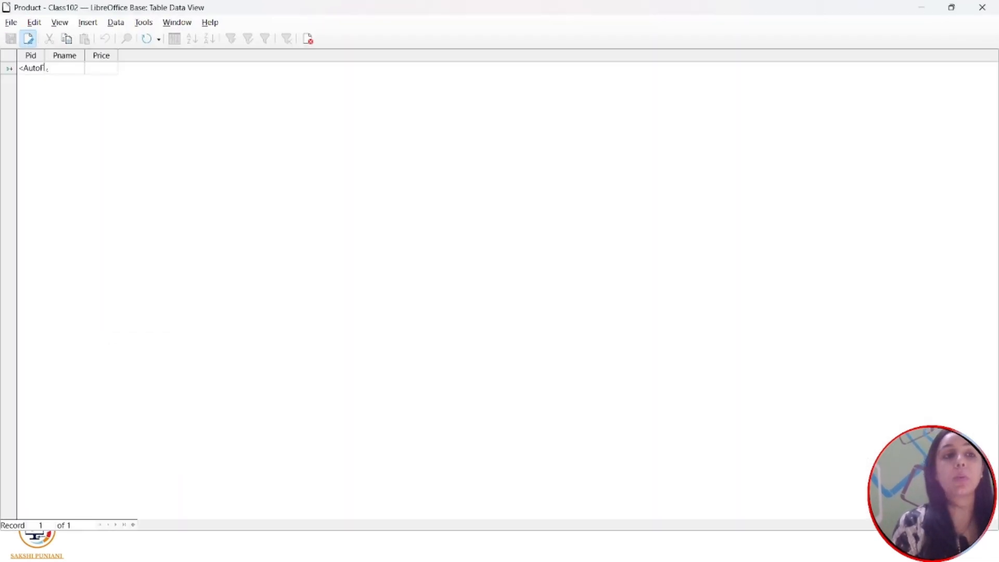
pyautogui.moveTo(44, 57); pyautogui.dragTo(76, 56)
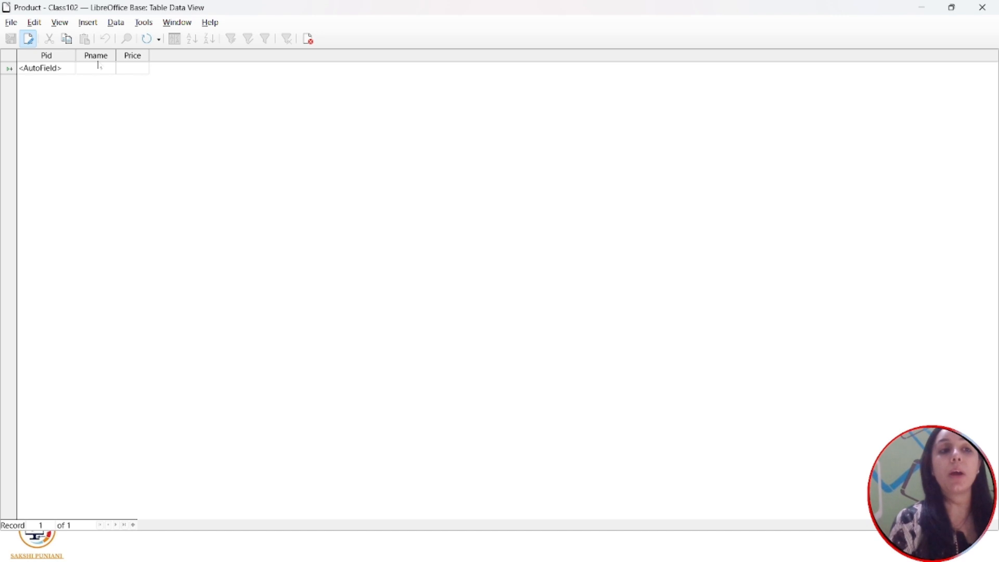
pyautogui.click(77, 68)
pyautogui.write('A')
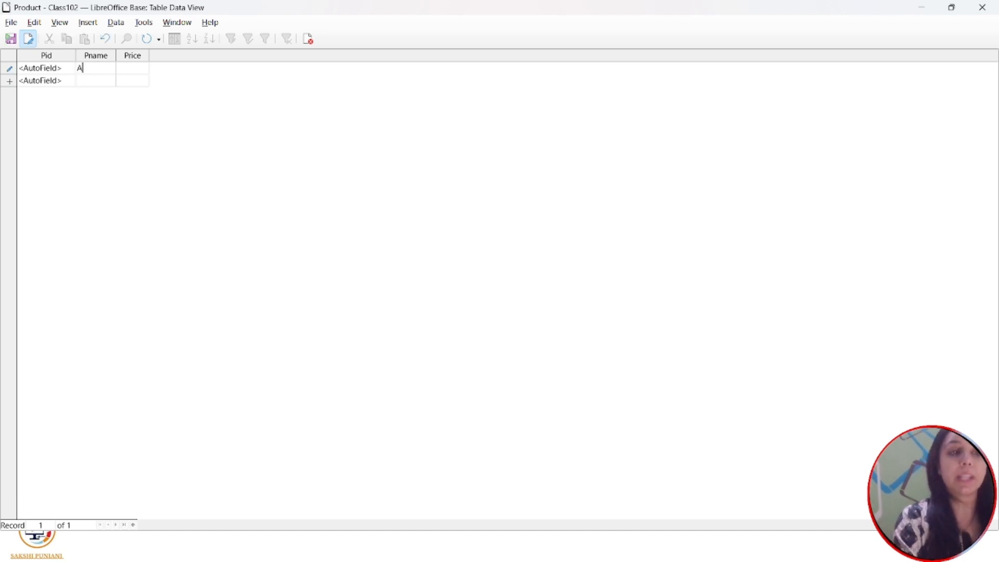
pyautogui.press('Tab')
pyautogui.write('10')
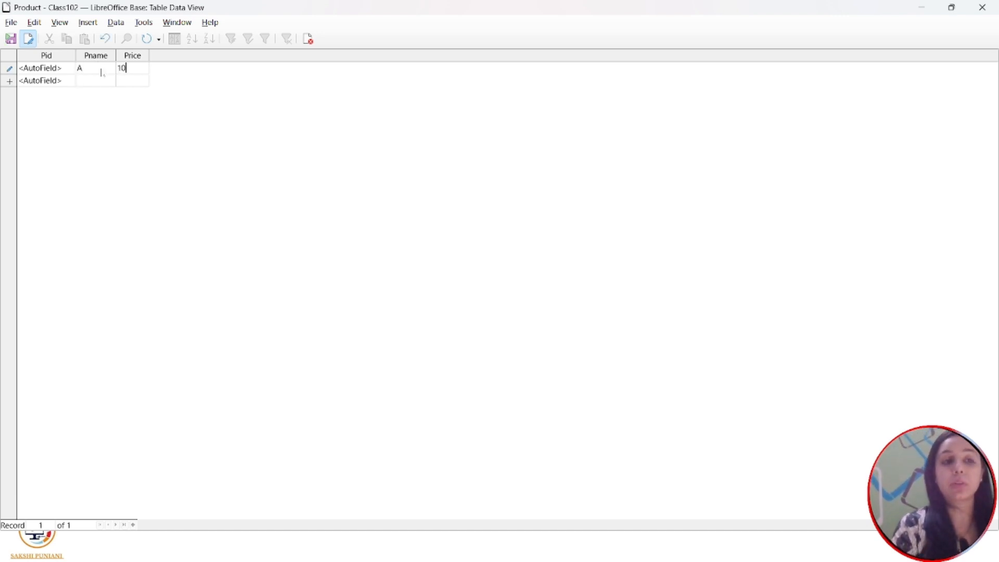
pyautogui.press('Tab')
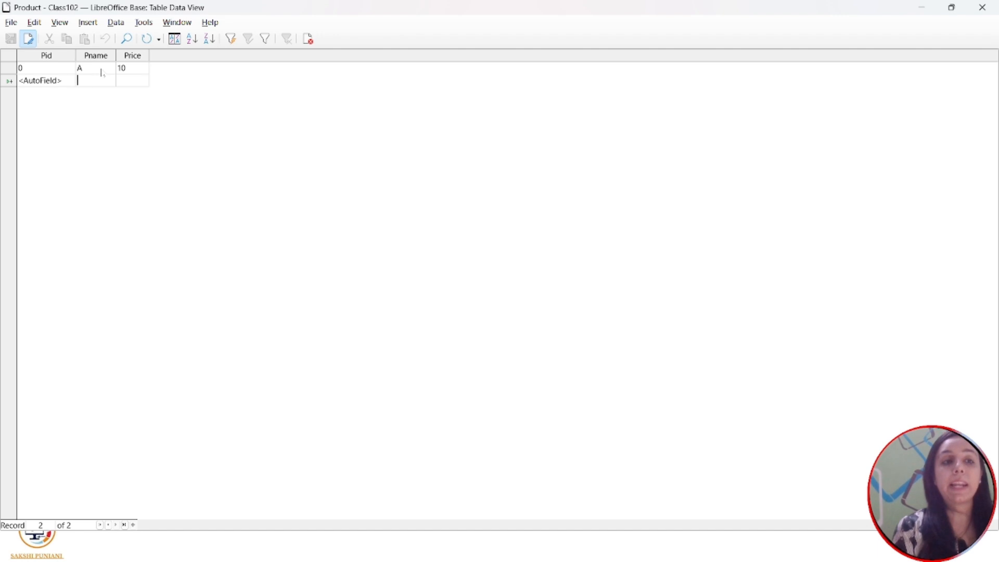
# - Enter a second Product record with Pname B and Price 20, leaving Pid to fill automatically
pyautogui.write('B')
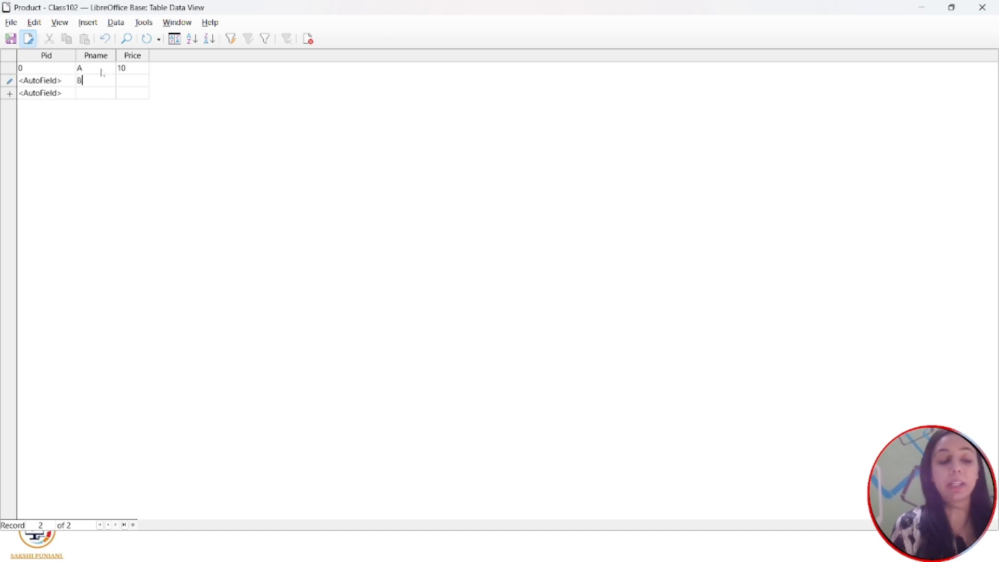
pyautogui.press('Tab')
pyautogui.write('20')
pyautogui.press('Tab')
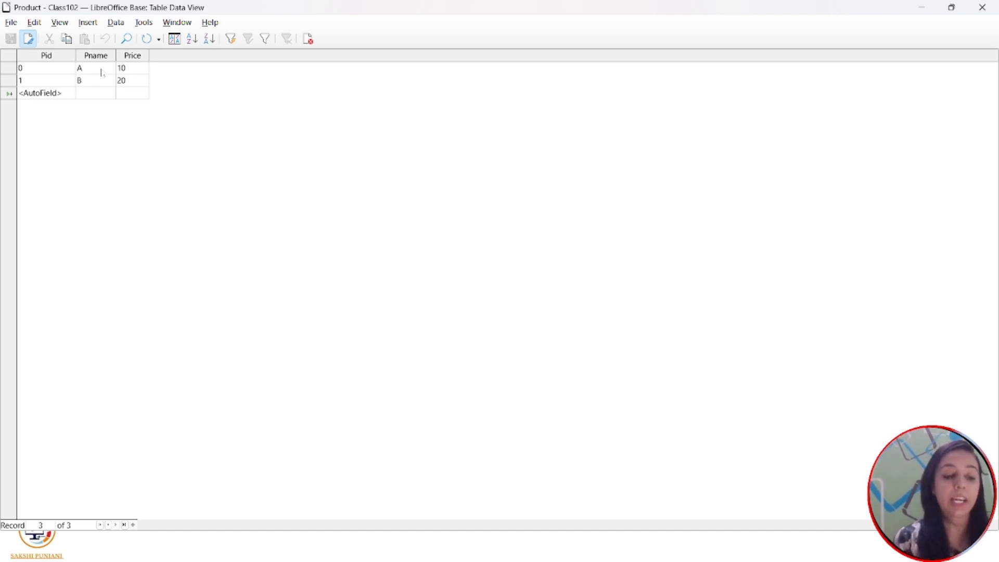
# - Switch to the PowerPoint slide show, reveal the Entry Required point on the Field Properties slide, and tick its 'yes' with the pen
pyautogui.hotkey('alt', 'Tab')
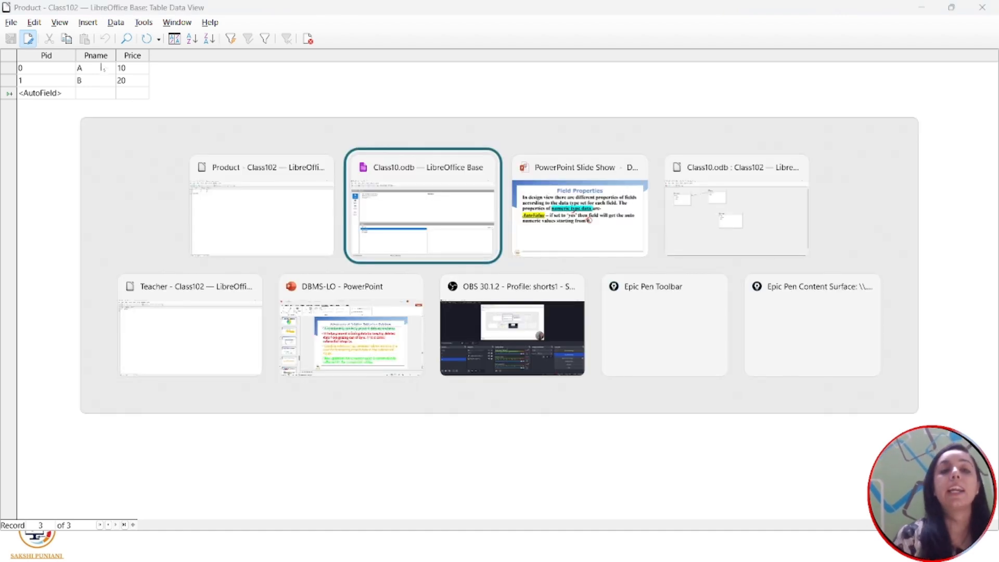
pyautogui.click(583, 176)
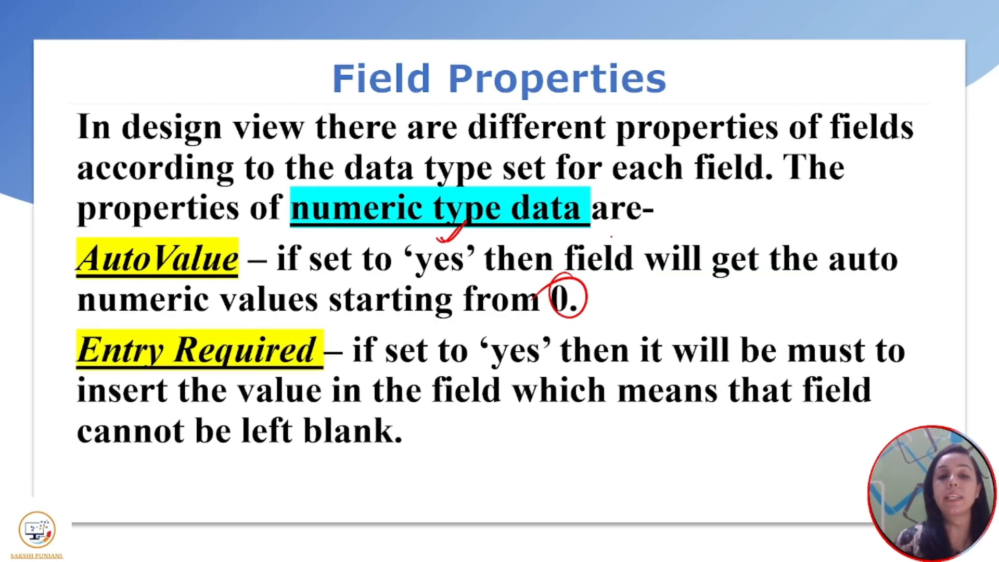
pyautogui.moveTo(508, 332)
pyautogui.mouseDown()
pyautogui.moveTo(530, 328)
pyautogui.moveTo(552, 294)
pyautogui.mouseUp()
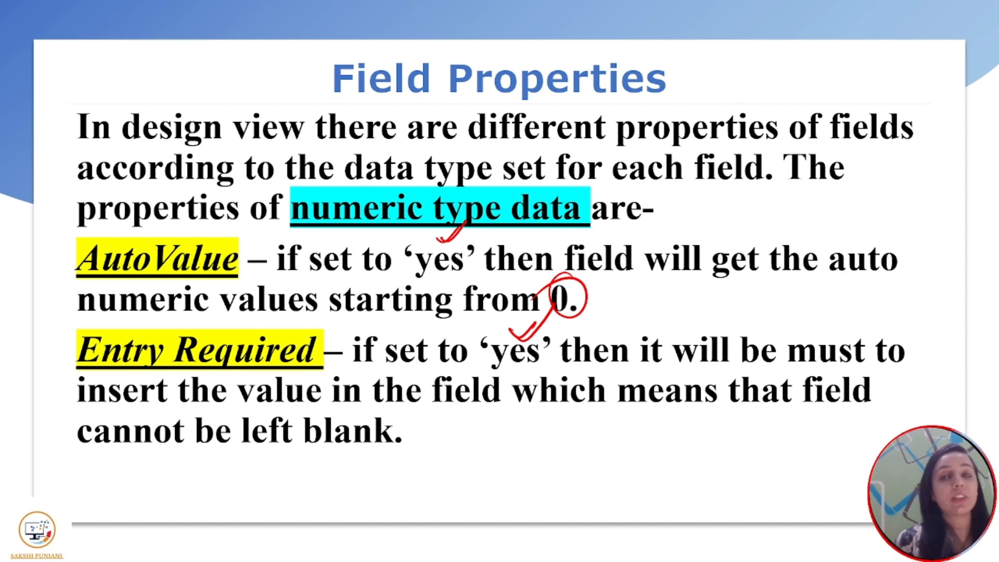
# - Switch back to the Product table data and add a third record with Pname left blank and Price 30
pyautogui.hotkey('alt', 'Tab')
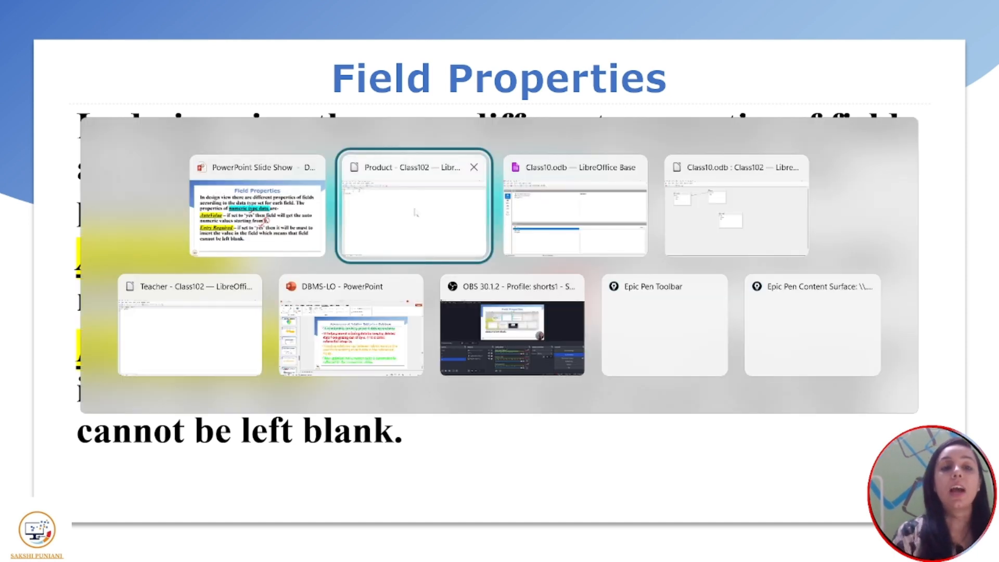
pyautogui.click(463, 206)
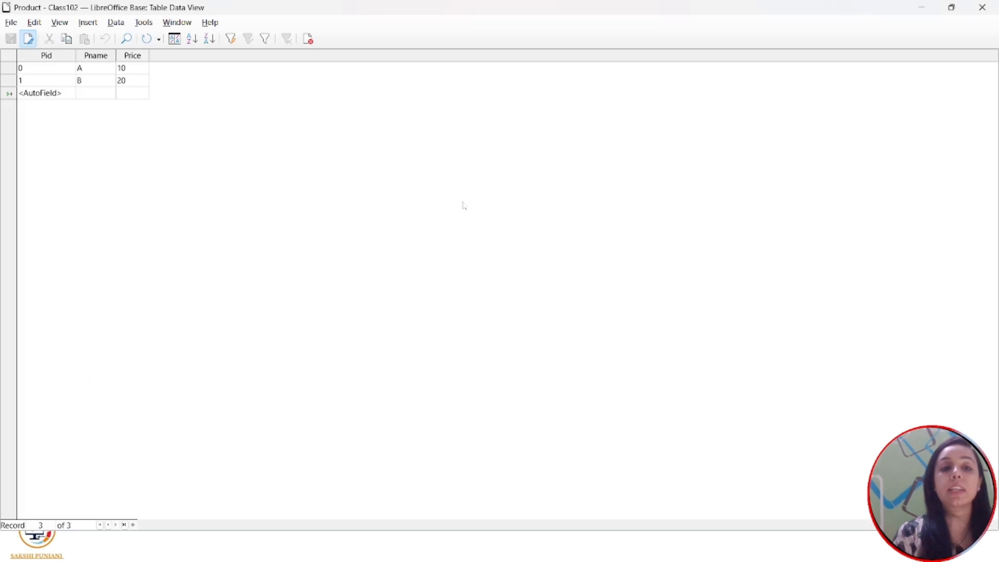
pyautogui.click(97, 99)
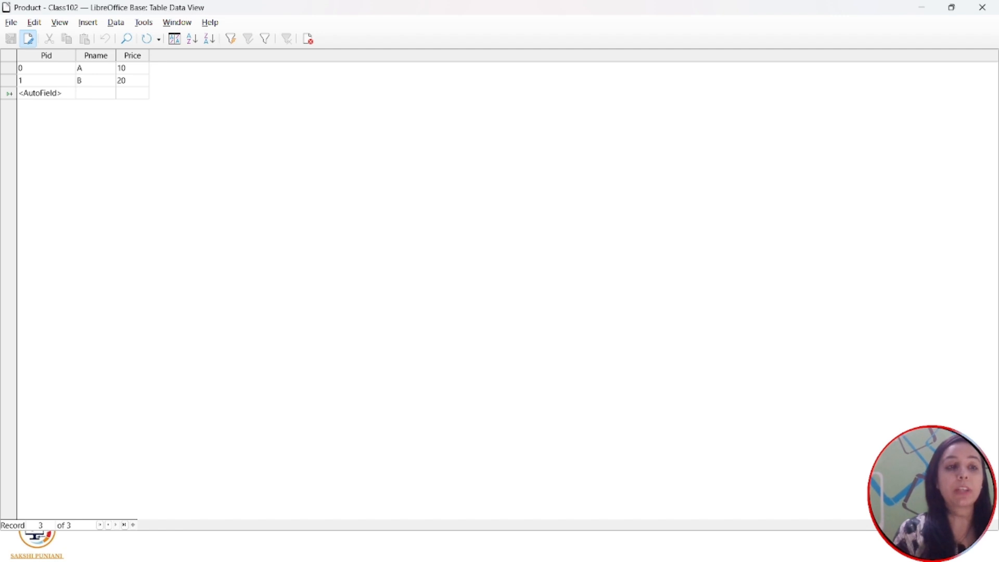
pyautogui.press('Tab')
pyautogui.write('30')
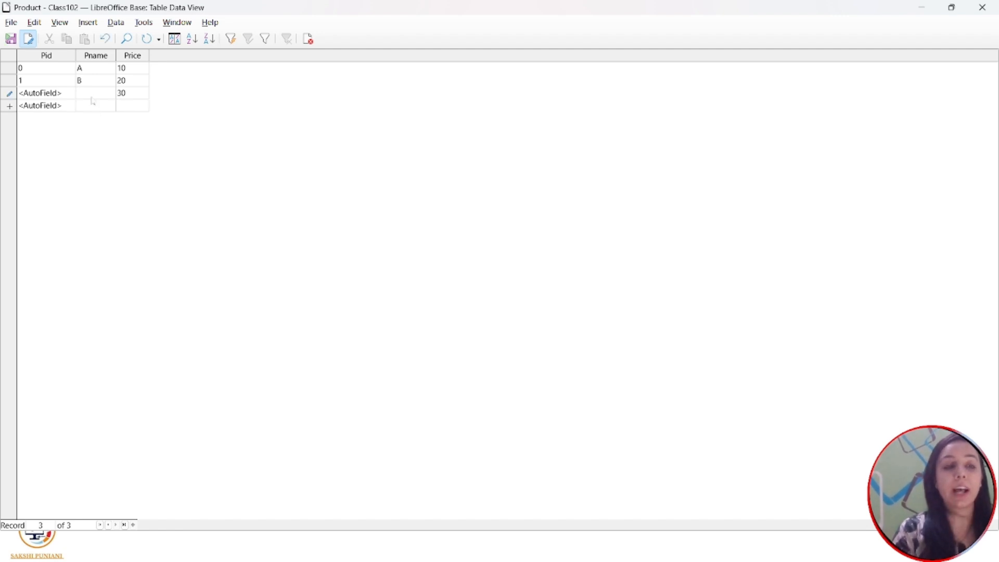
pyautogui.press('Tab')
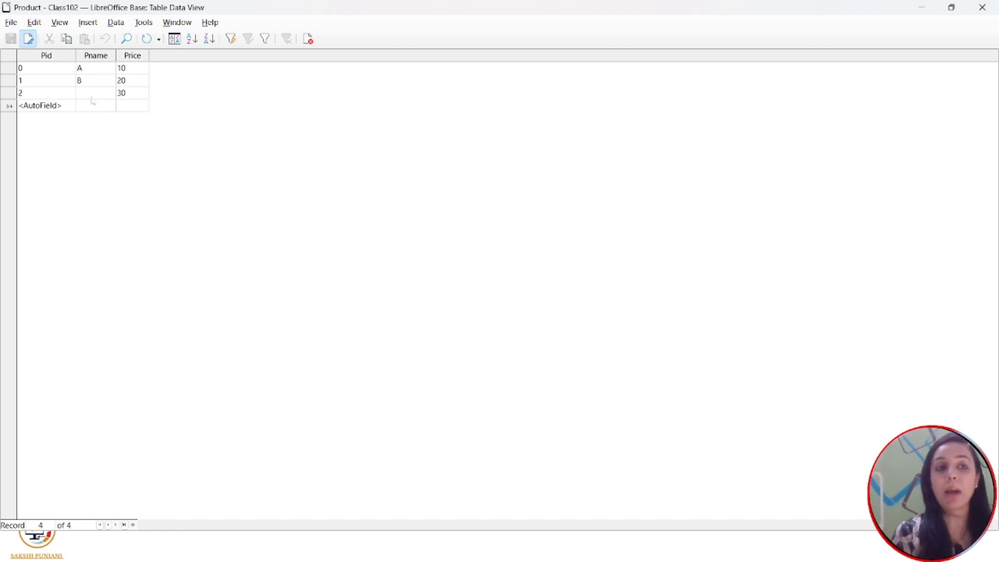
# - Clear the Price of the third Product record and enter C as its Pname
pyautogui.click(93, 96)
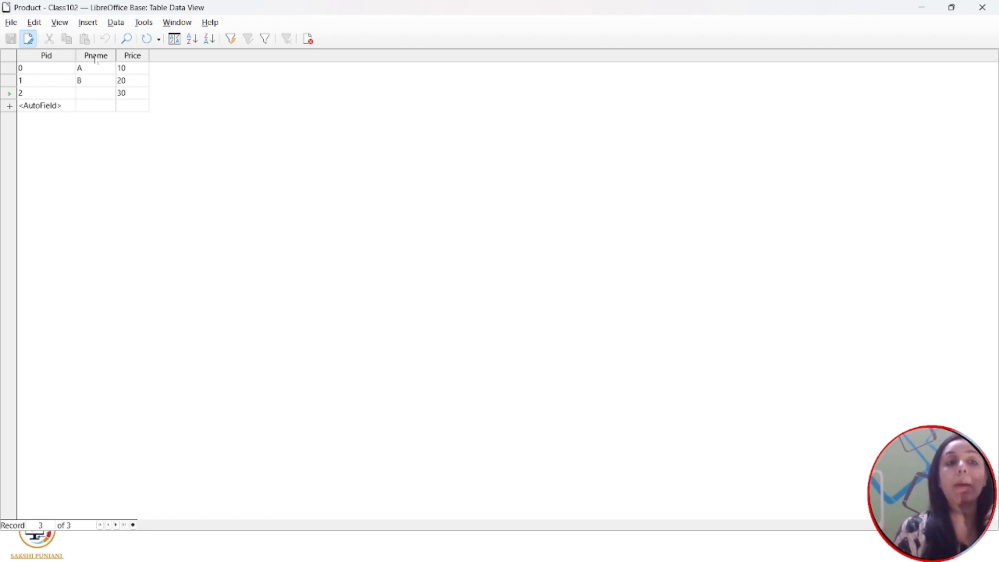
pyautogui.click(127, 94)
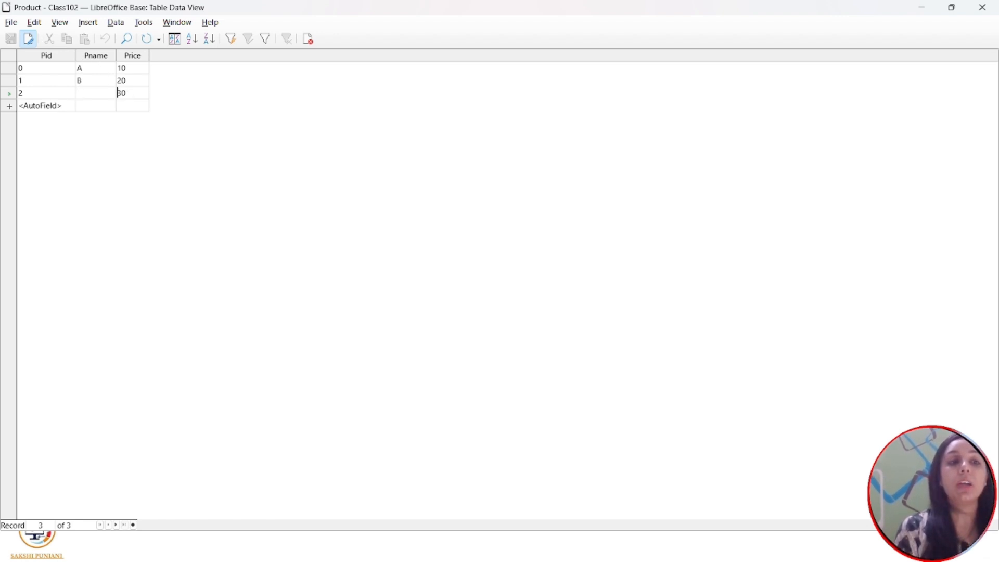
pyautogui.press('Delete')
pyautogui.press('Delete')
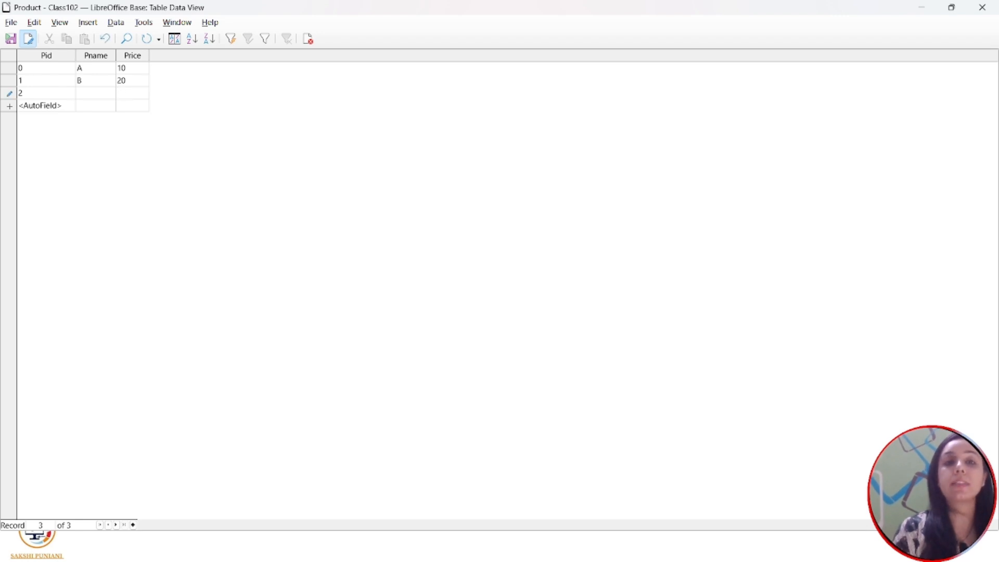
pyautogui.click(87, 93)
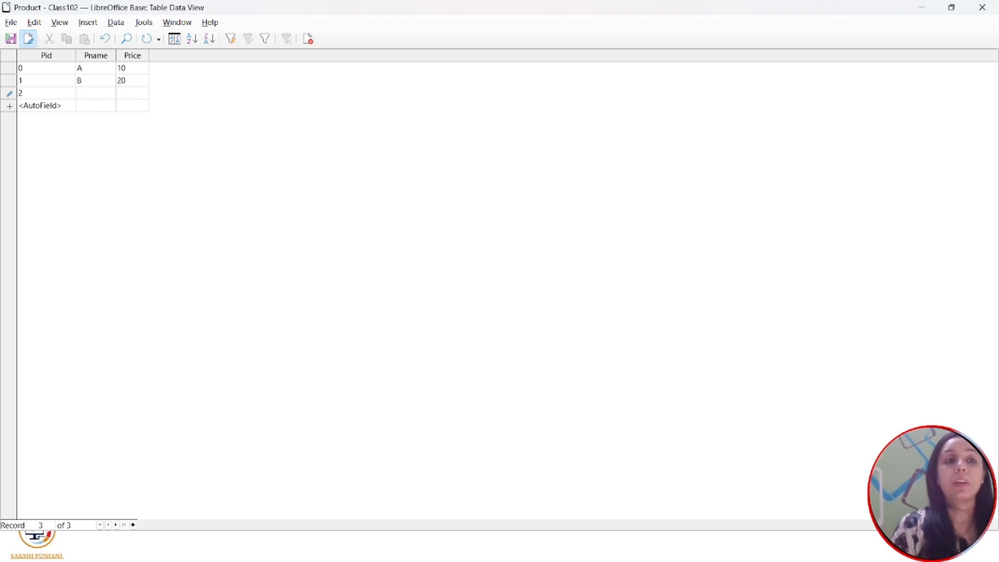
pyautogui.write('C')
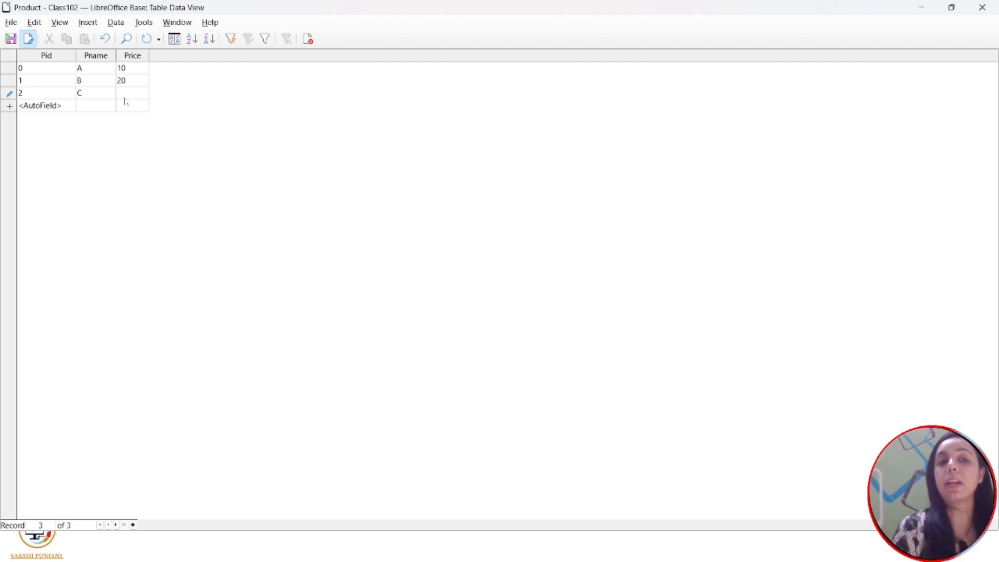
pyautogui.click(56, 110)
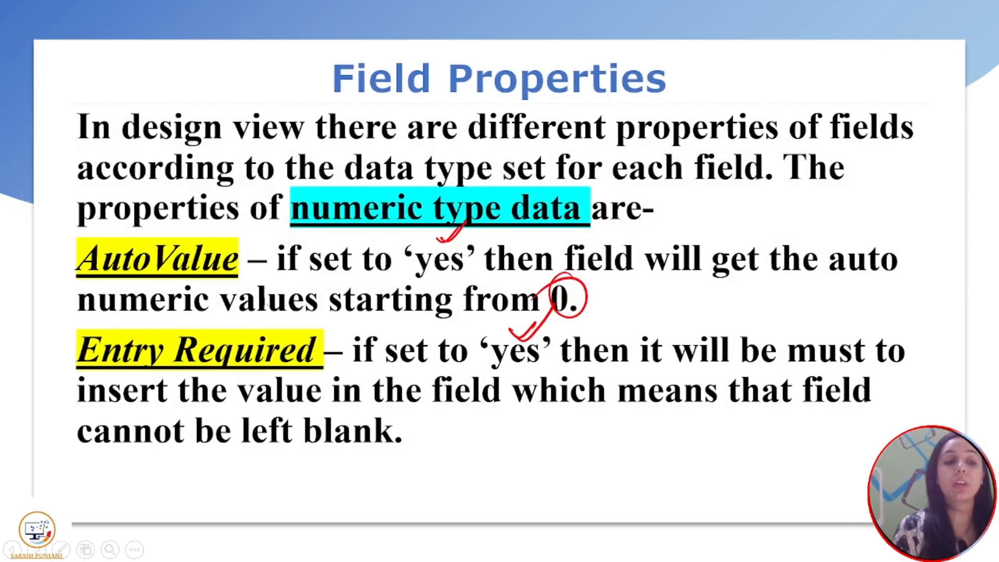
# - Open the Product table's design and try to save the Price field with Entry required set to Yes
pyautogui.hotkey('alt', 'Tab')
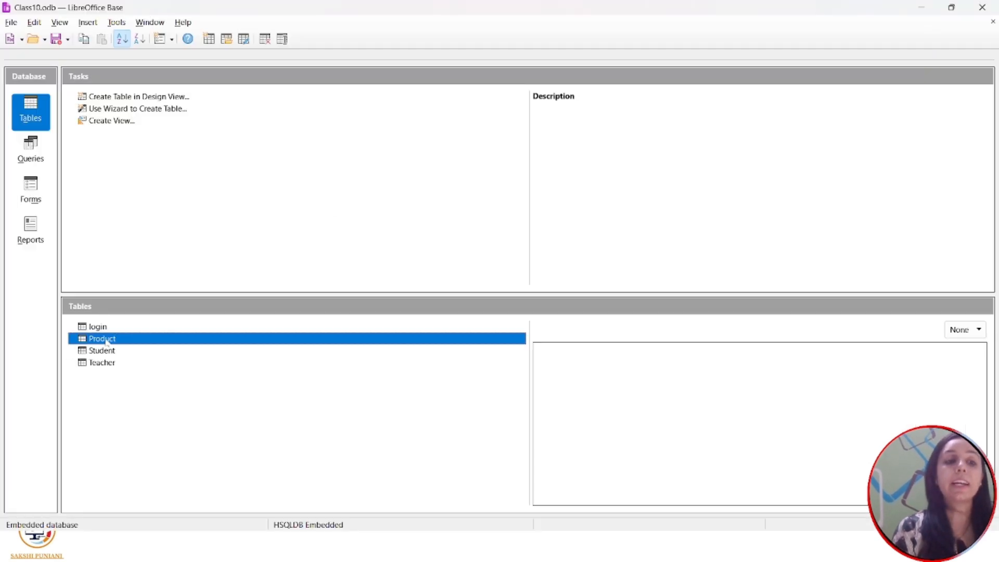
pyautogui.rightClick(107, 340)
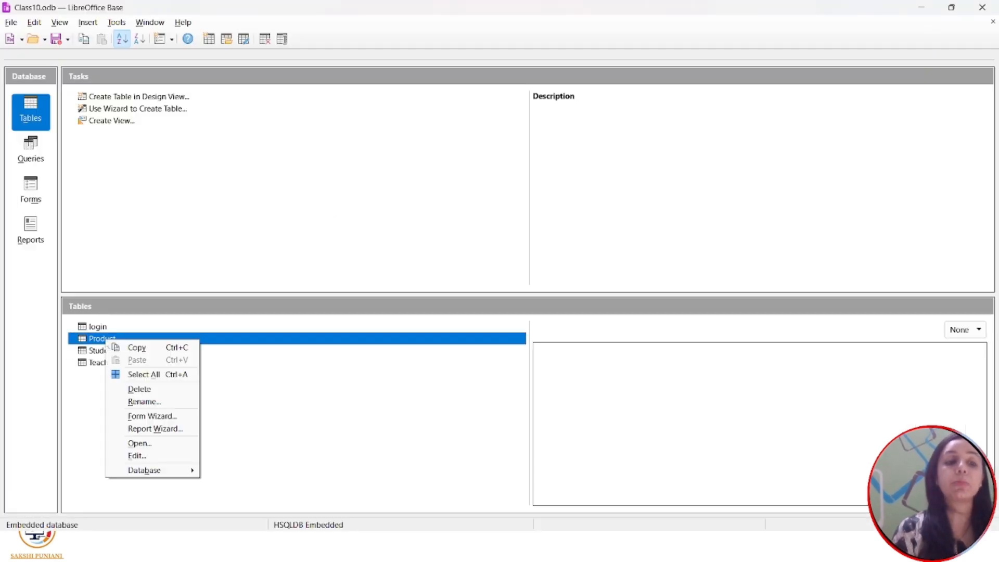
pyautogui.click(151, 455)
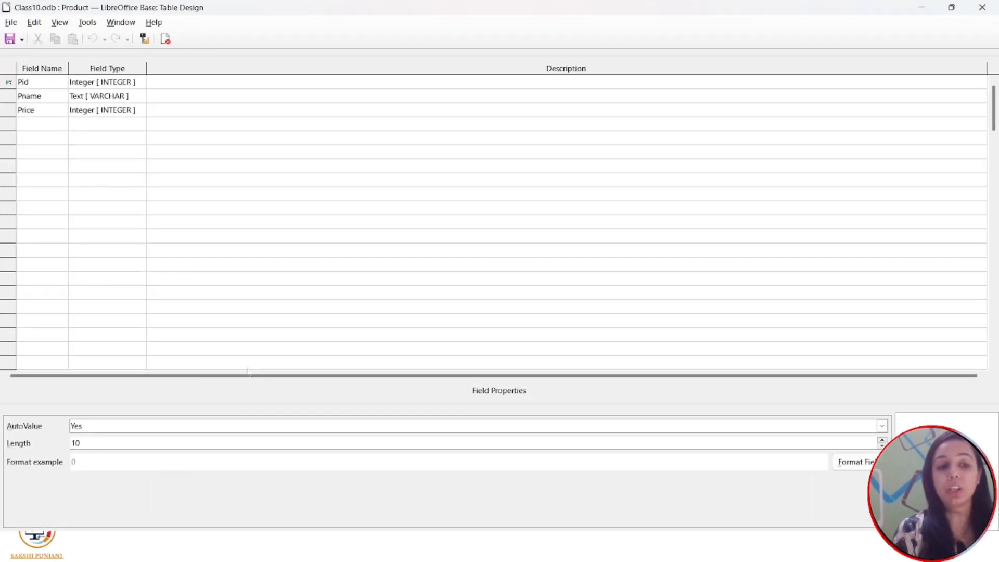
pyautogui.click(11, 110)
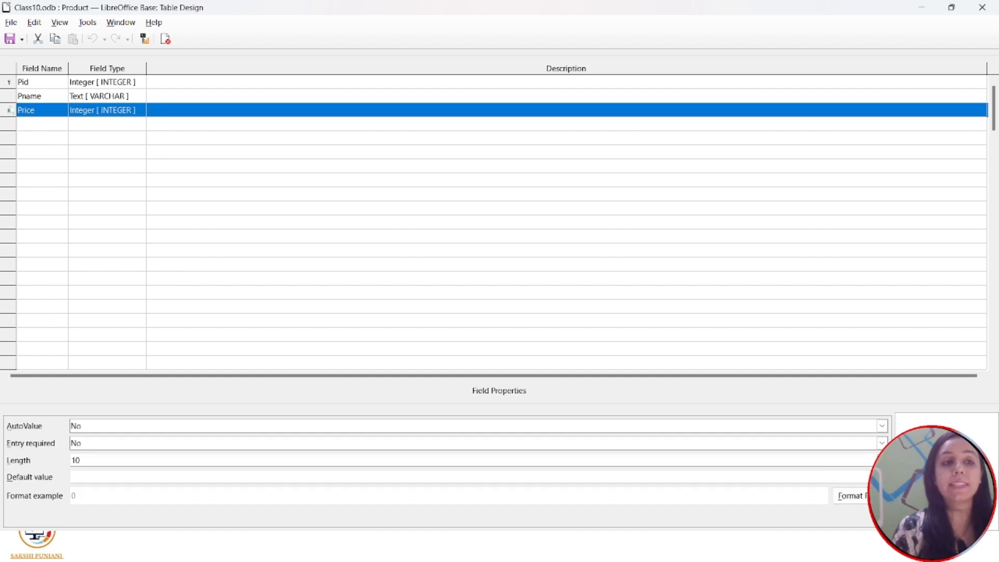
pyautogui.click(121, 446)
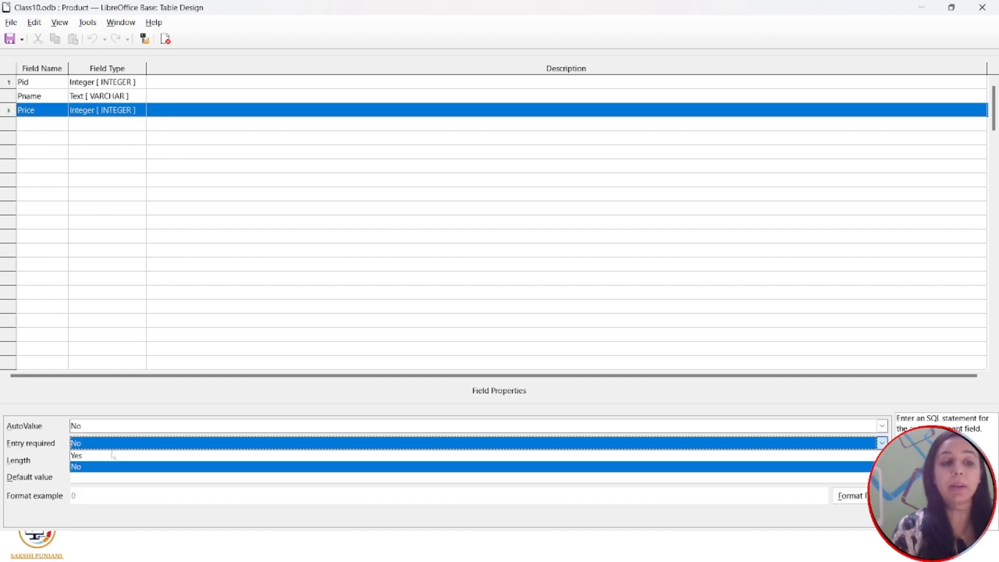
pyautogui.click(111, 456)
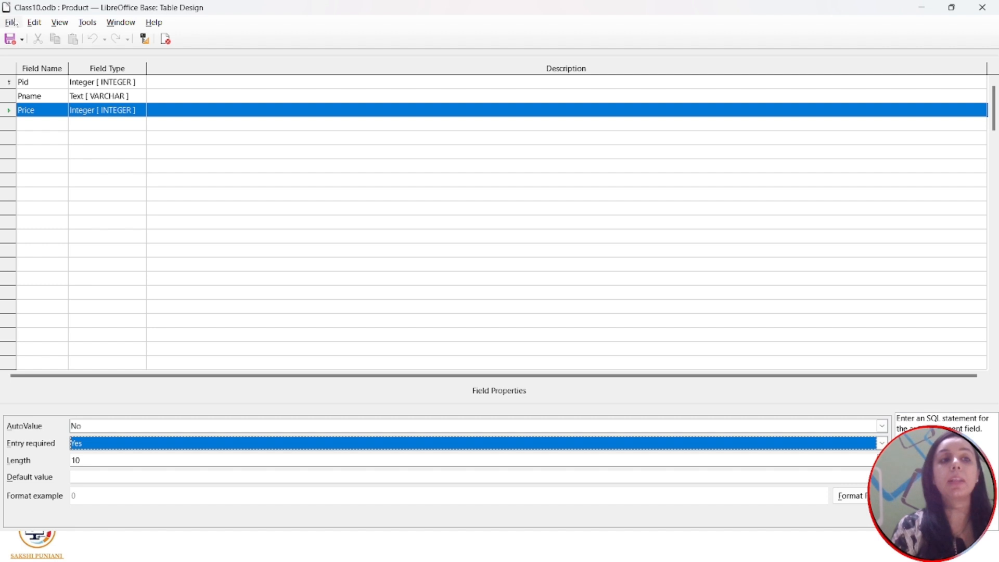
pyautogui.click(10, 39)
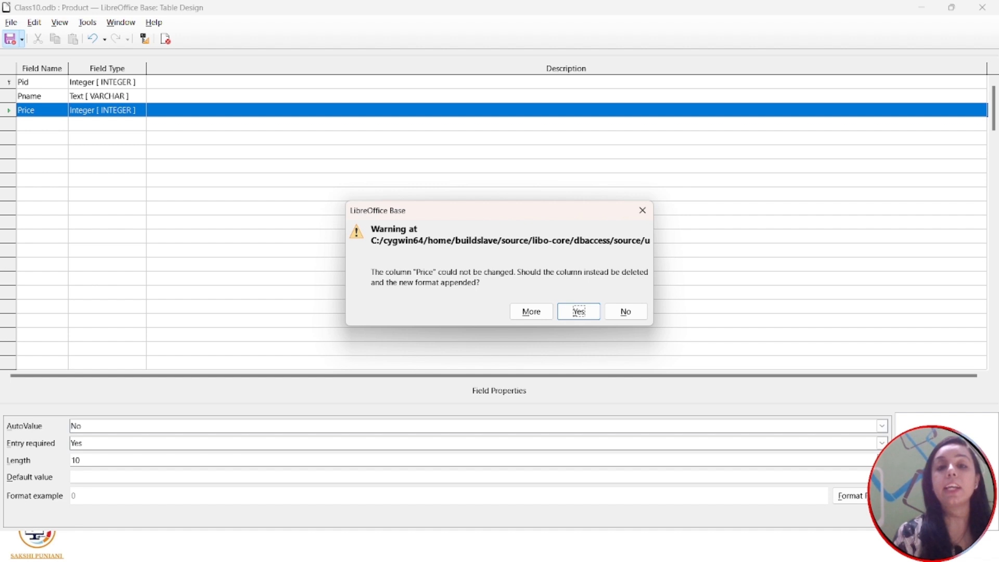
pyautogui.click(642, 211)
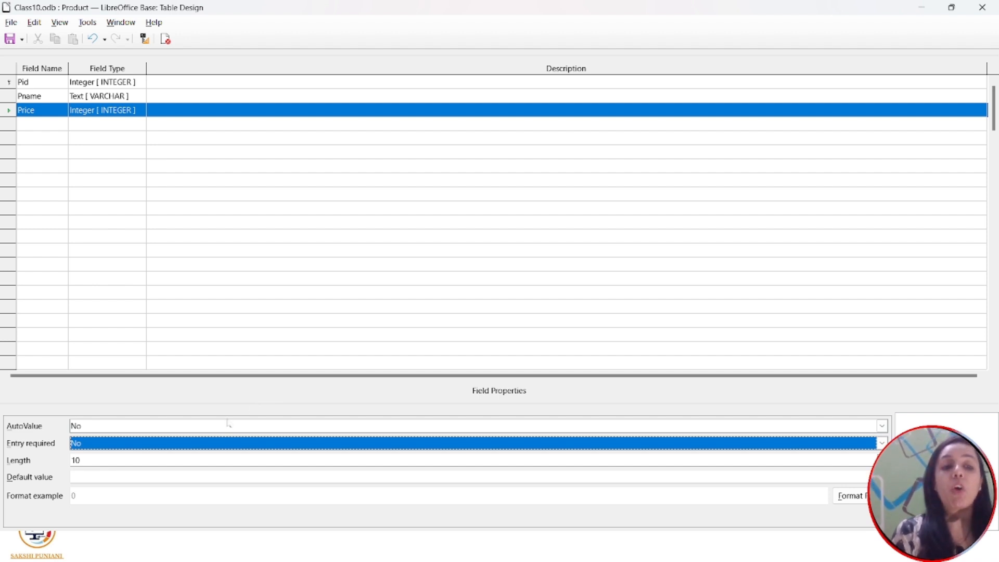
# - Retry saving Price with Entry required set to Yes, agreeing to replace the column, and close the design without saving
pyautogui.click(163, 446)
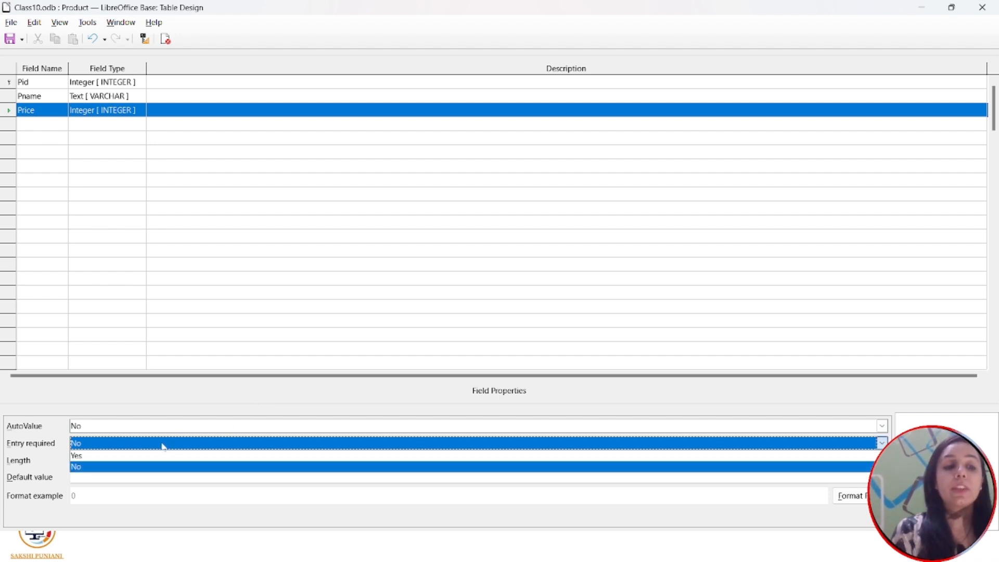
pyautogui.click(136, 455)
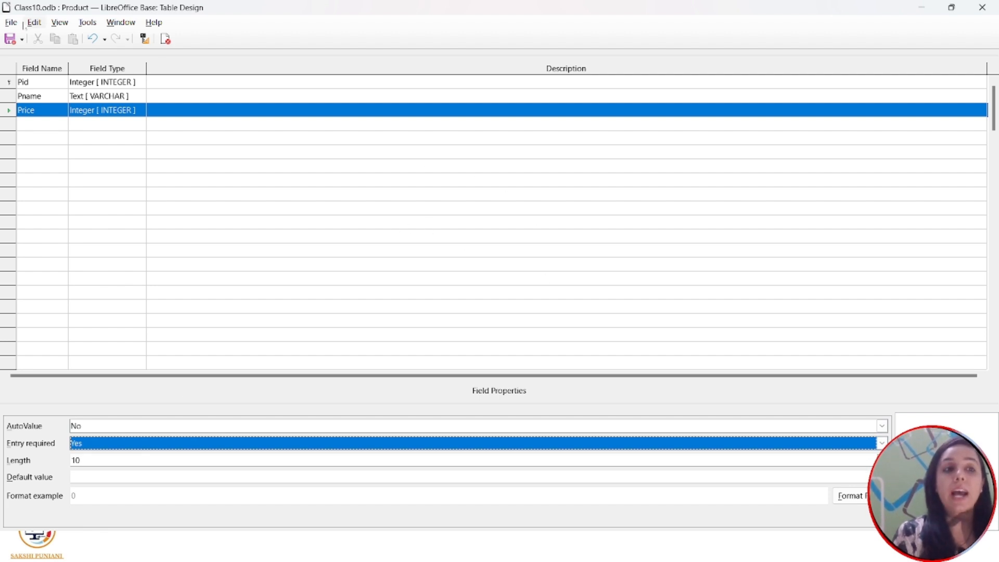
pyautogui.click(10, 39)
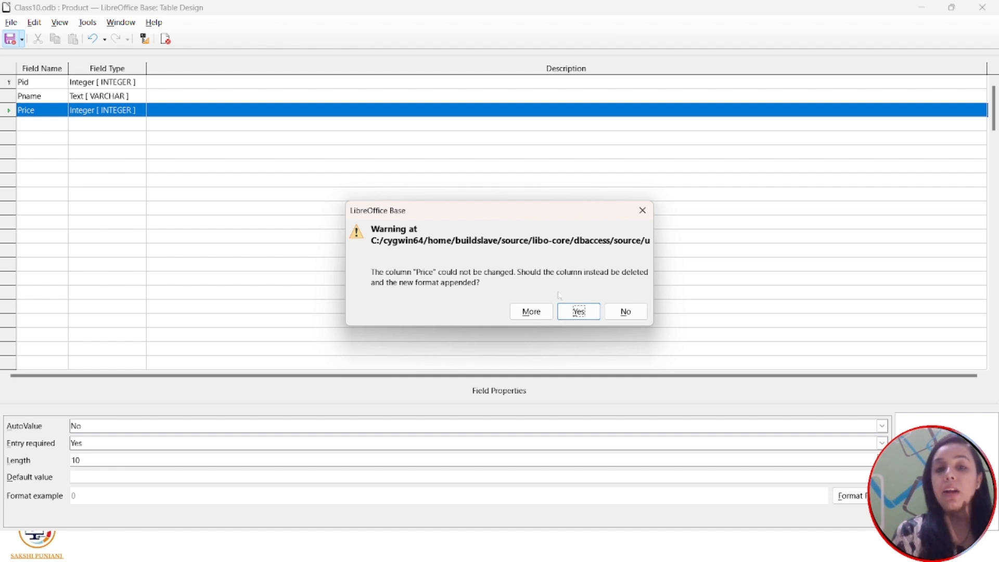
pyautogui.click(583, 312)
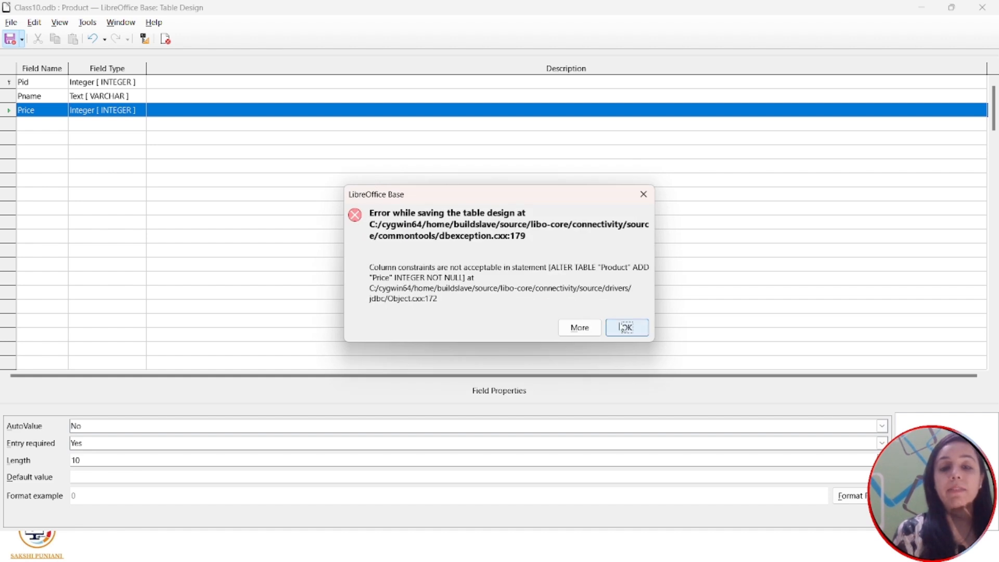
pyautogui.click(623, 327)
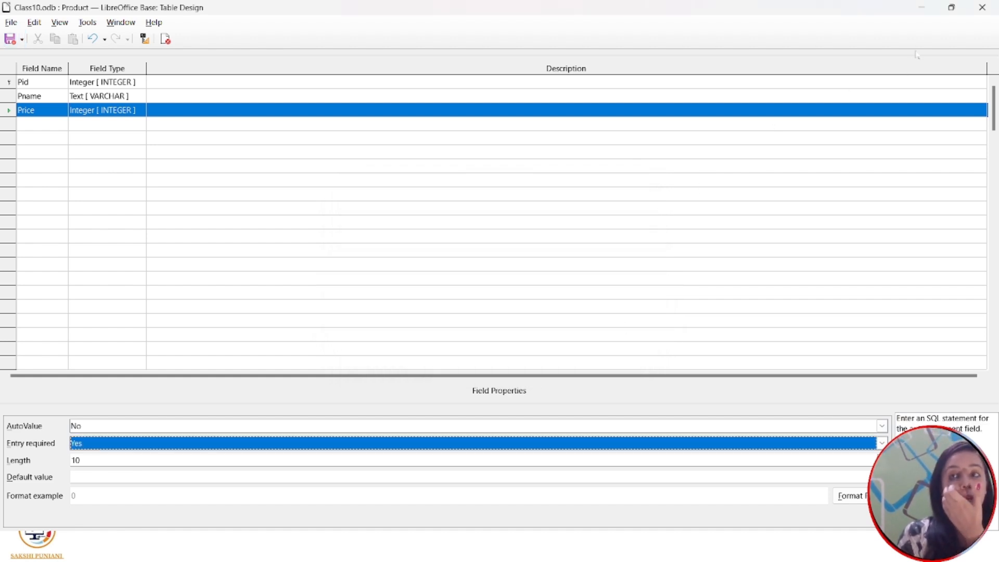
pyautogui.click(982, 7)
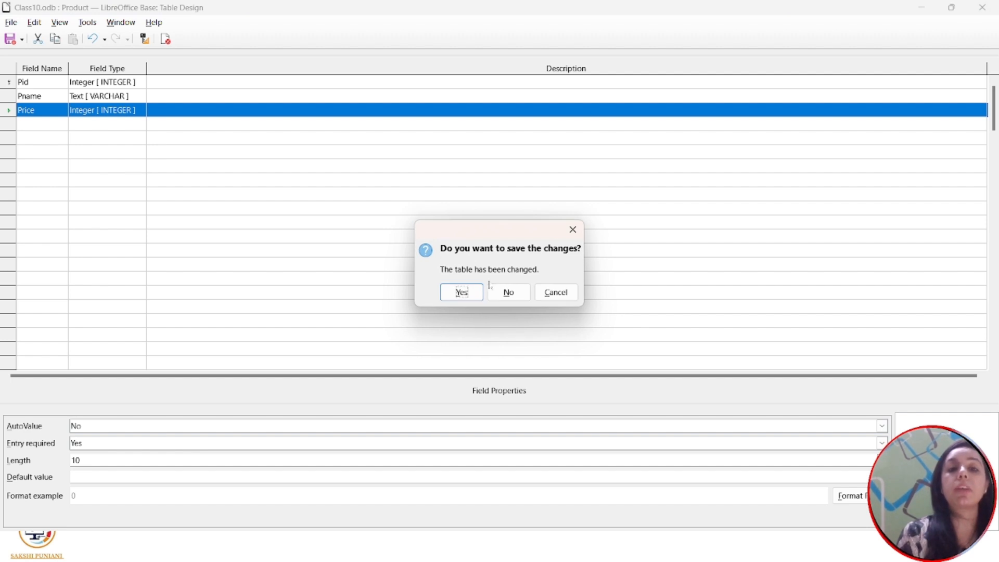
pyautogui.click(509, 292)
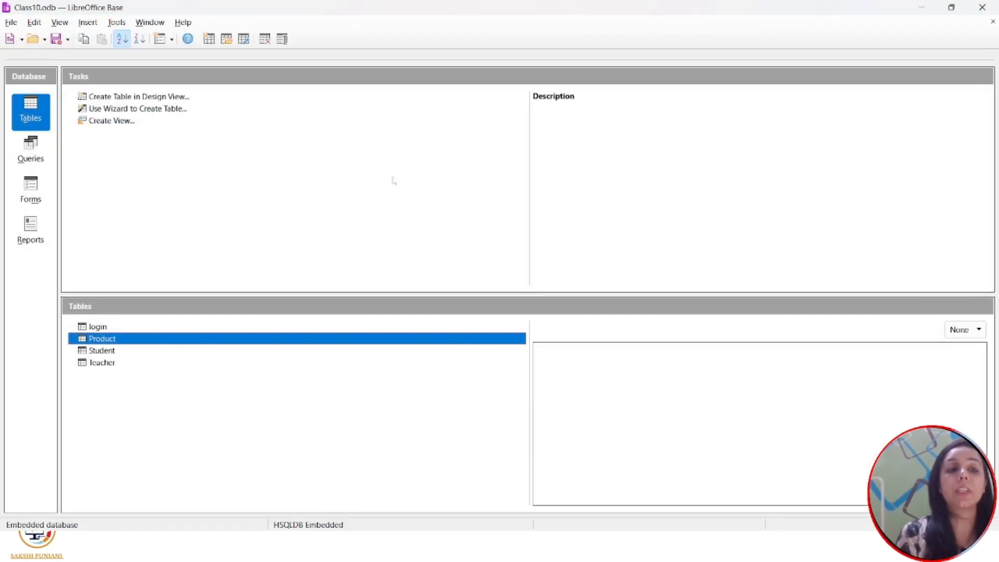
# - Reopen the Product table and enter Price 10 for product A, 20 for B and 30 for C
pyautogui.doubleClick(112, 339)
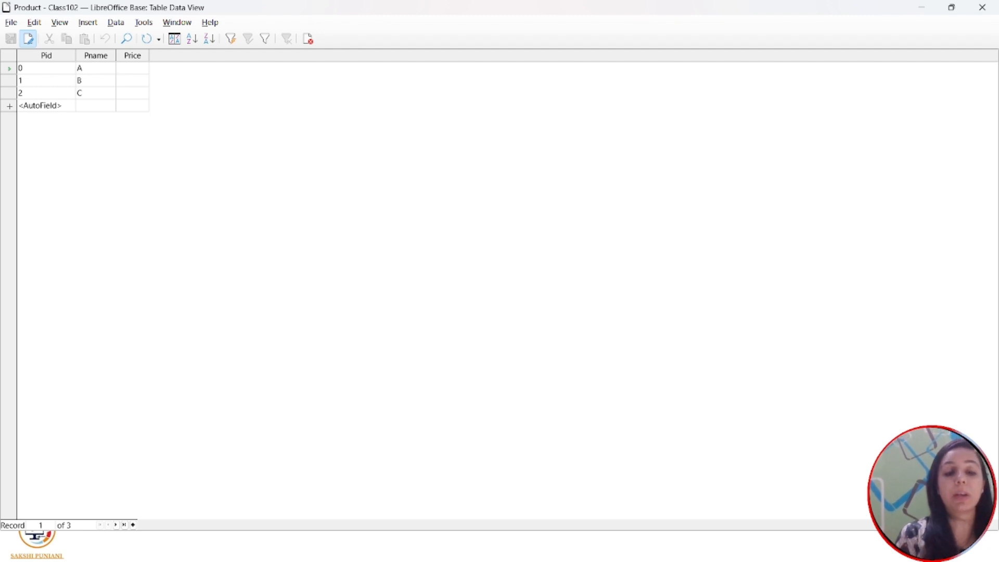
pyautogui.write('10')
pyautogui.press('Tab')
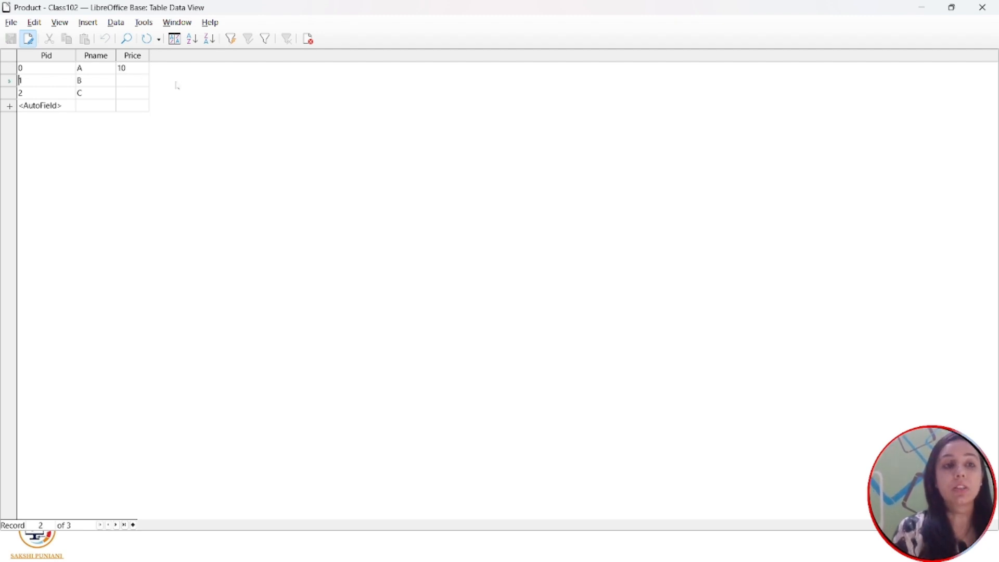
pyautogui.click(134, 83)
pyautogui.write('20')
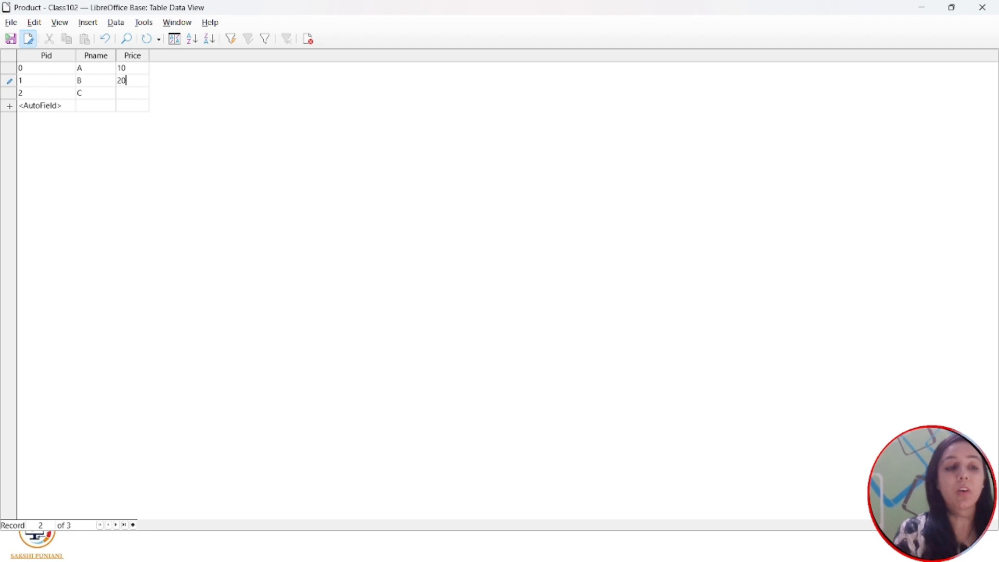
pyautogui.click(128, 93)
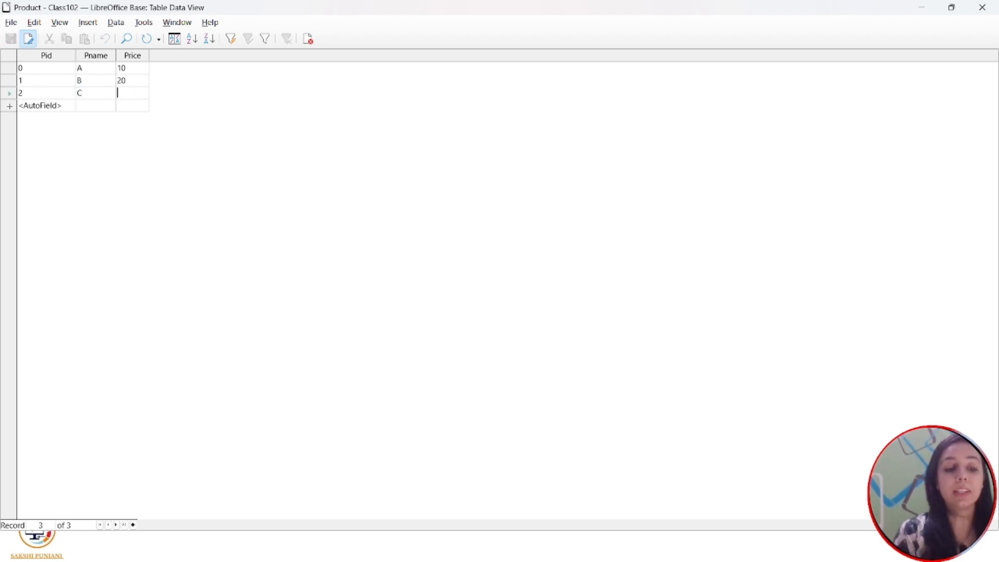
pyautogui.write('30')
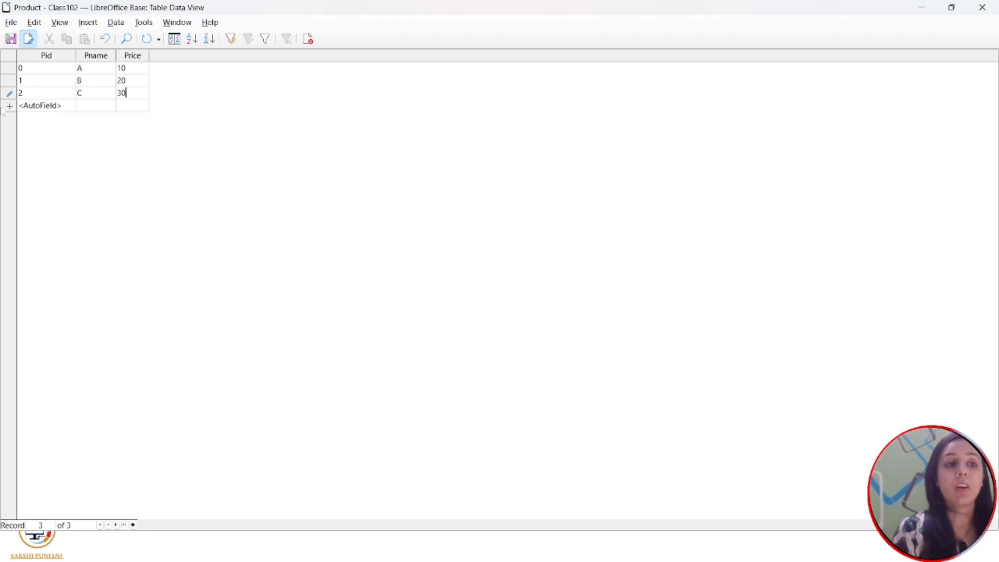
pyautogui.rightClick(9, 106)
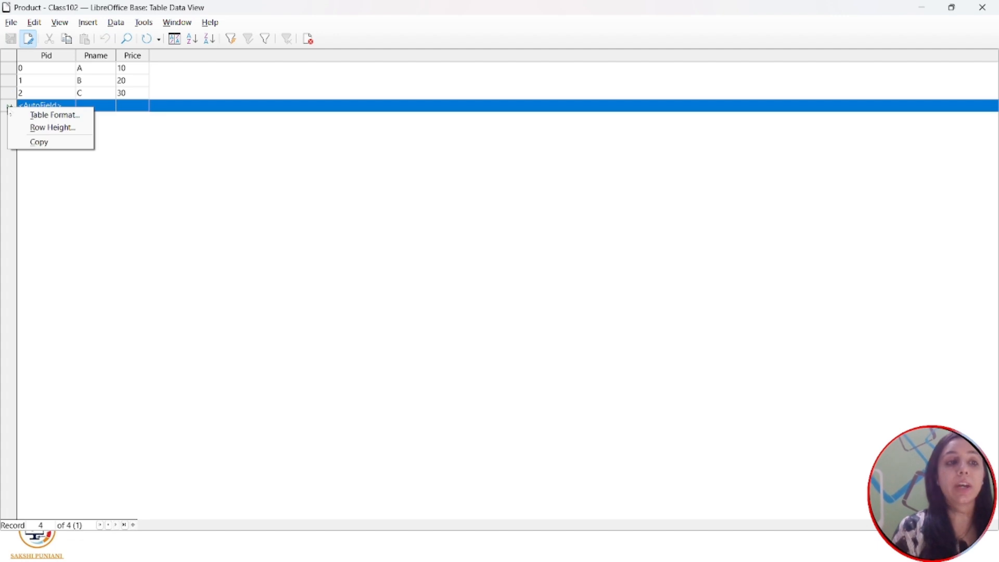
pyautogui.click(173, 147)
pyautogui.rightClick(9, 106)
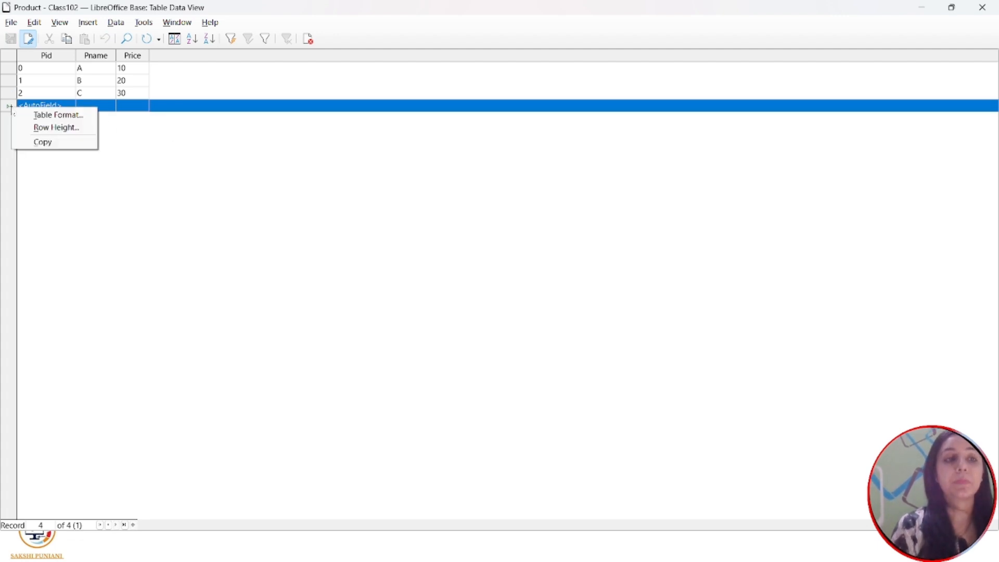
pyautogui.click(179, 197)
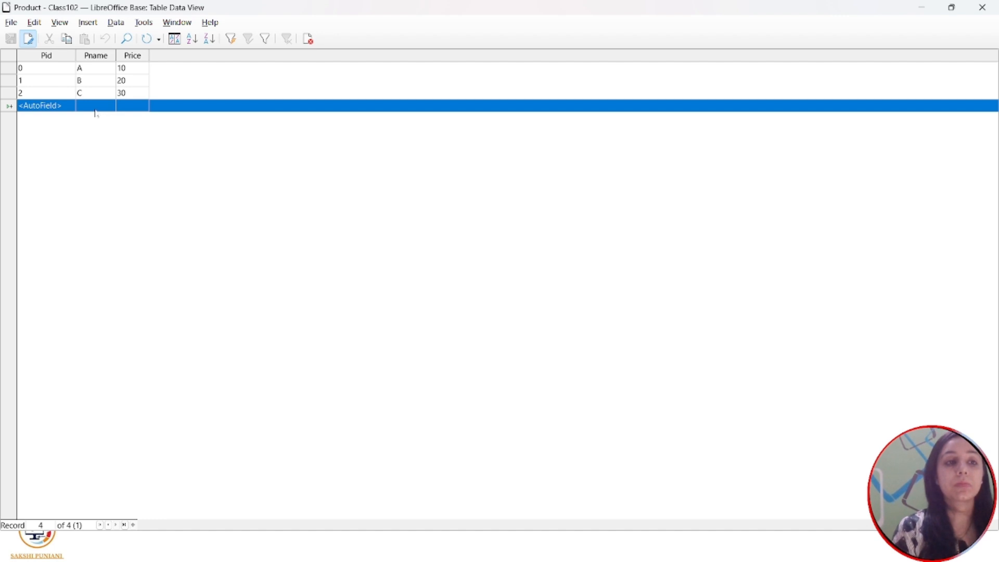
# - Add a Product record with Pname D and Price 40, save it and close the table
pyautogui.click(78, 105)
pyautogui.write('D')
pyautogui.press('Tab')
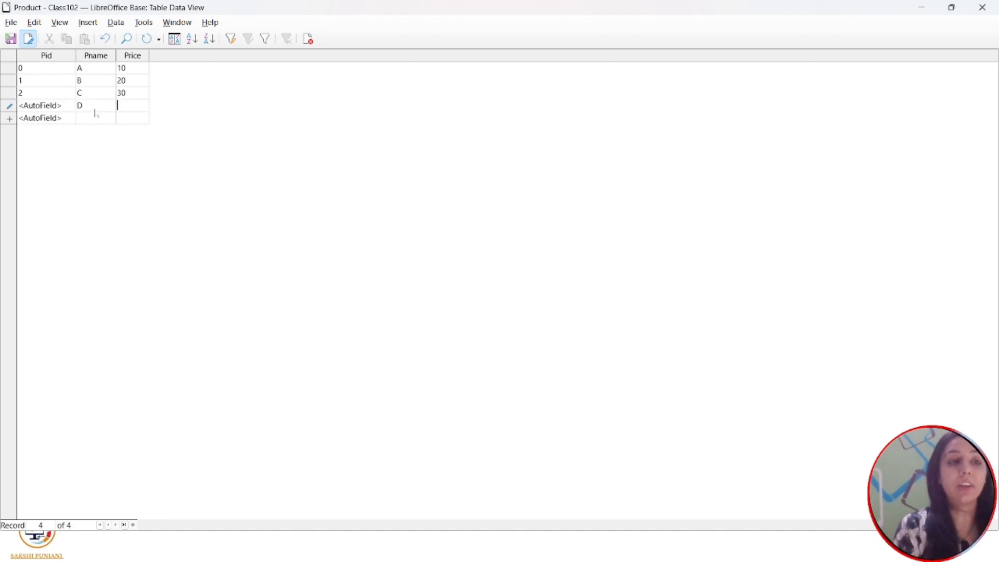
pyautogui.write('40')
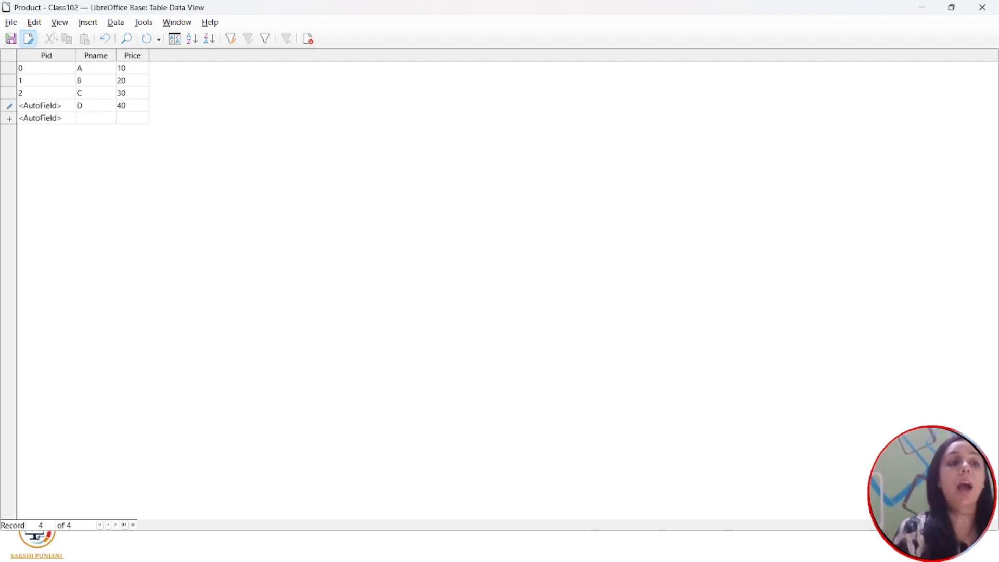
pyautogui.click(11, 38)
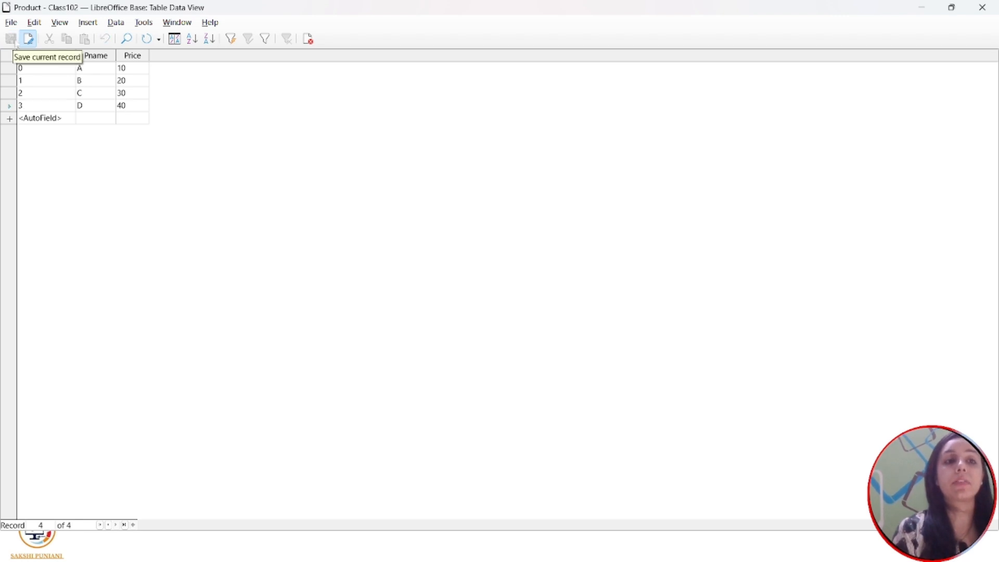
pyautogui.click(993, 7)
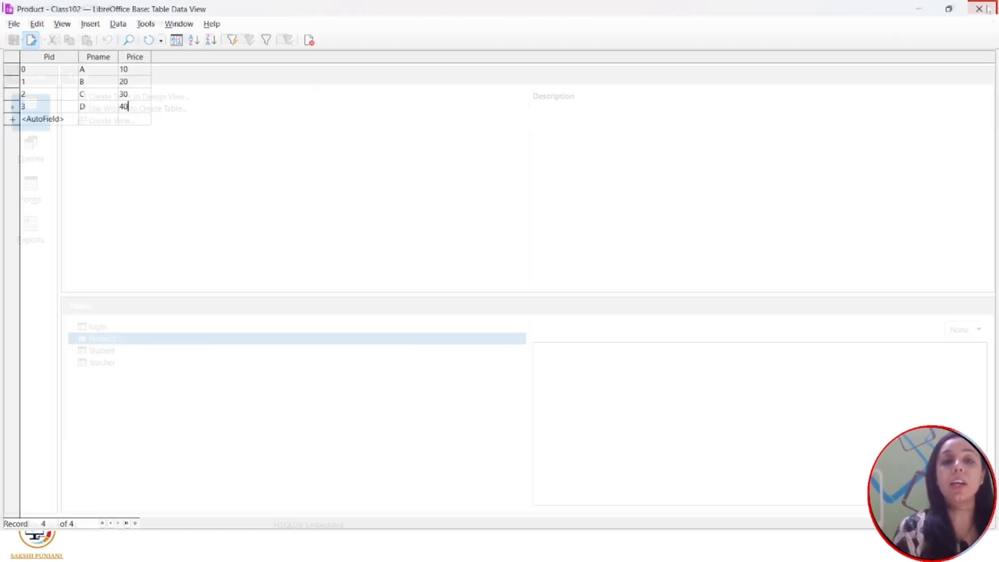
# - Set Entry required to Yes for the Price field in the Product table's design, then save and close the design
pyautogui.rightClick(118, 343)
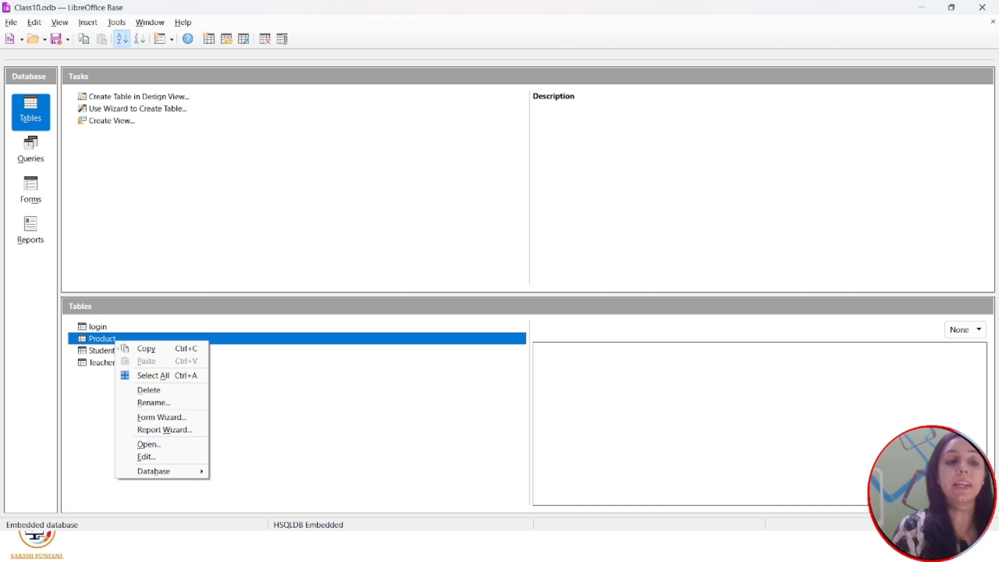
pyautogui.click(147, 457)
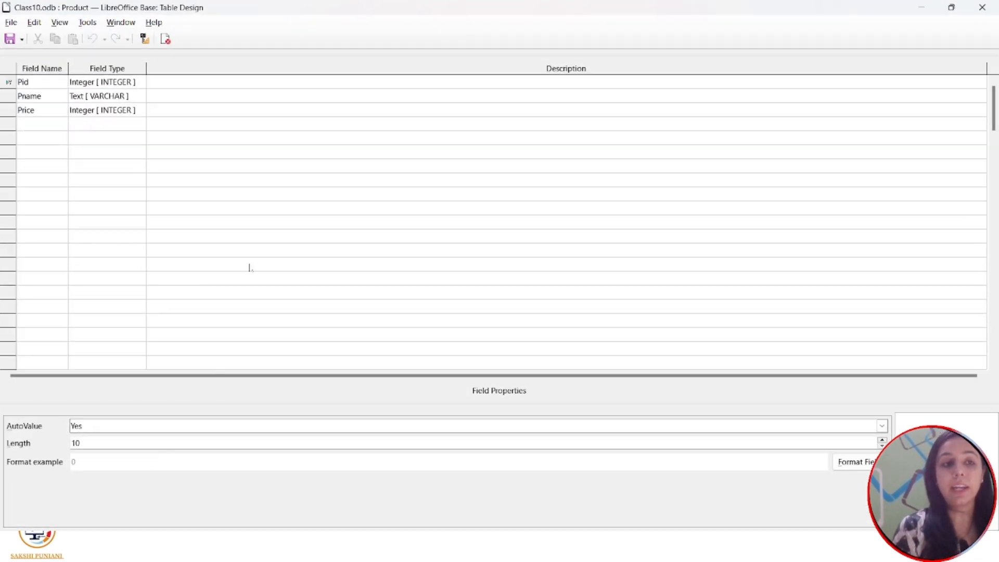
pyautogui.click(5, 110)
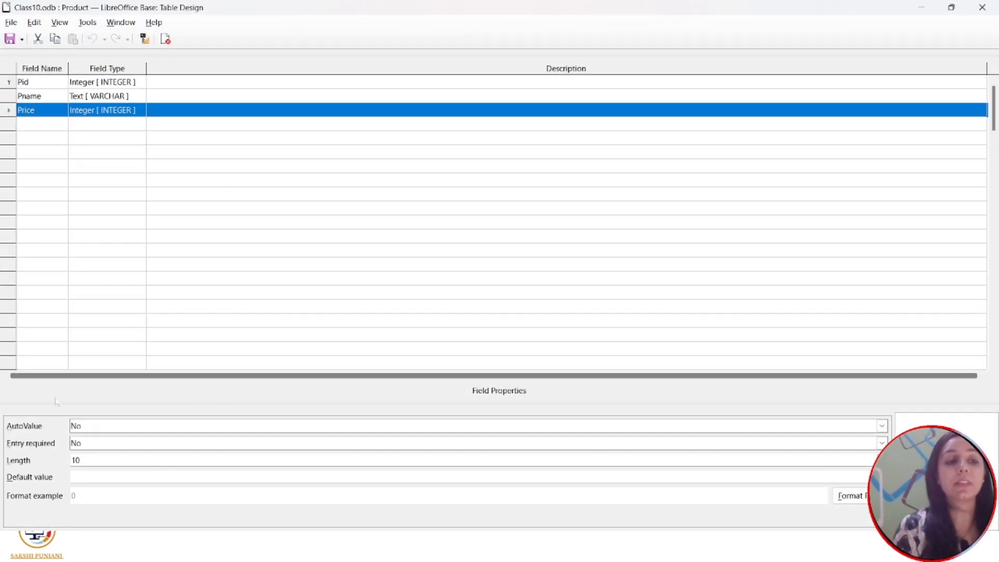
pyautogui.click(97, 441)
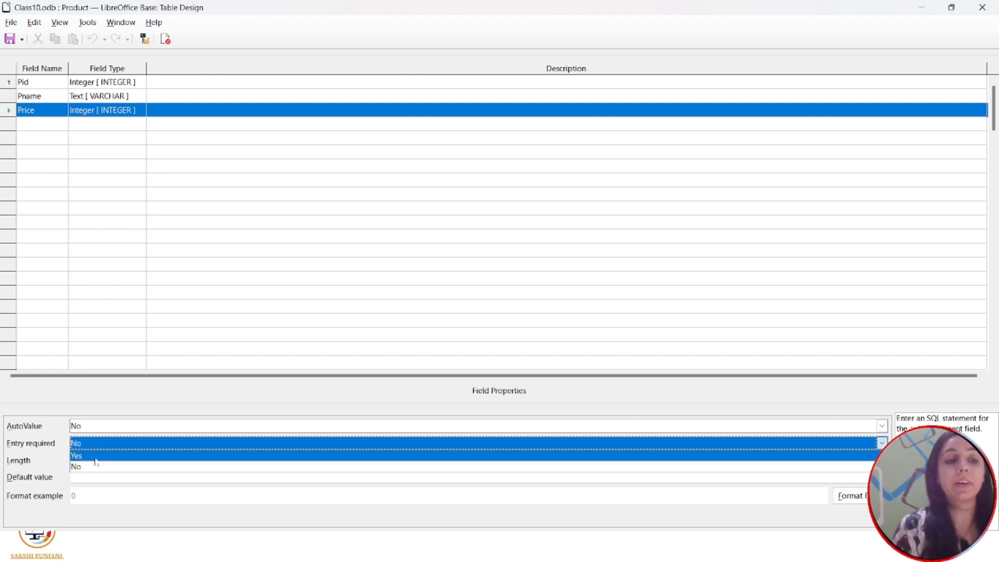
pyautogui.click(95, 458)
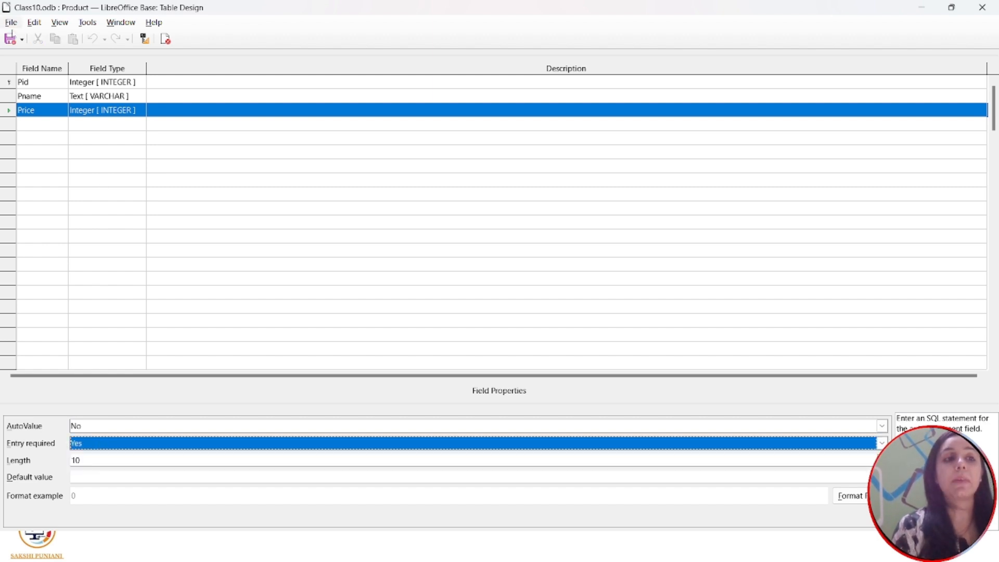
pyautogui.click(10, 39)
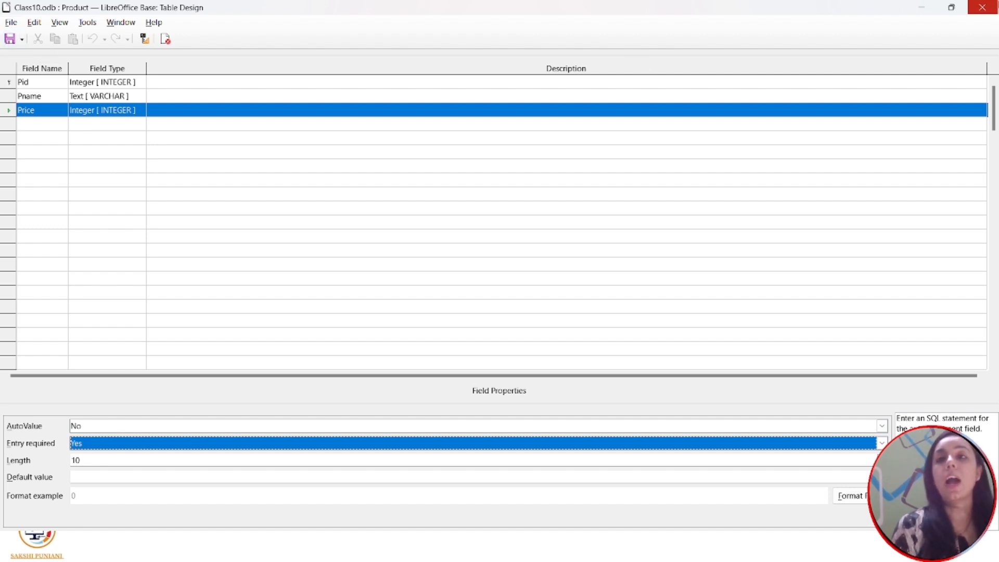
pyautogui.click(982, 8)
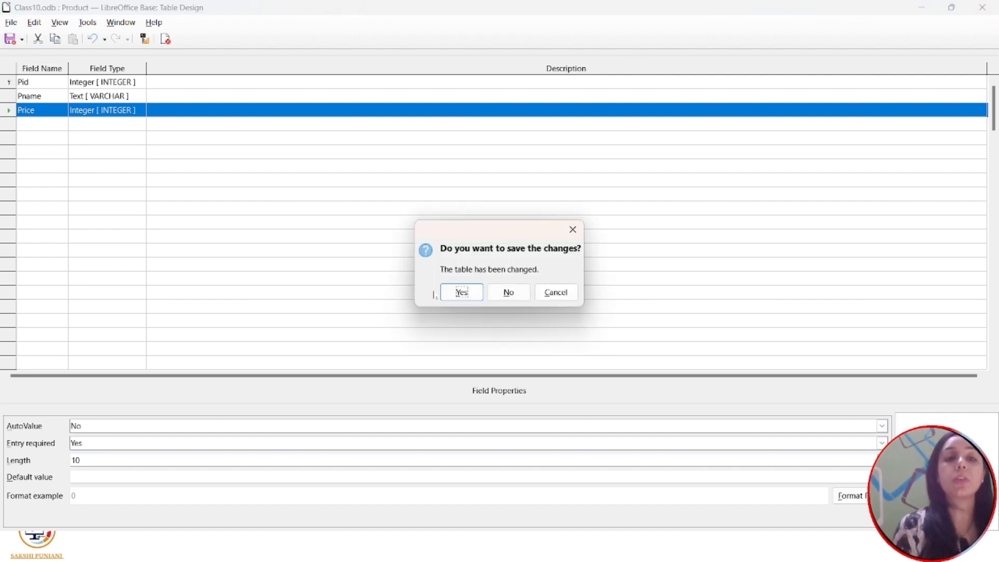
pyautogui.click(462, 292)
# - Reopen the Product table and try to add a record with Pname E and a blank Price
pyautogui.doubleClick(105, 342)
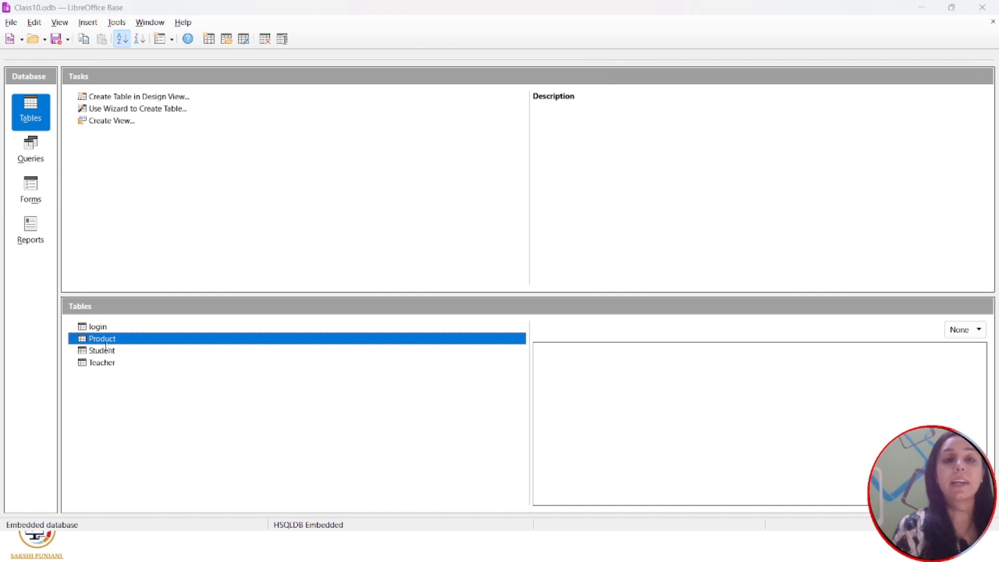
pyautogui.click(106, 119)
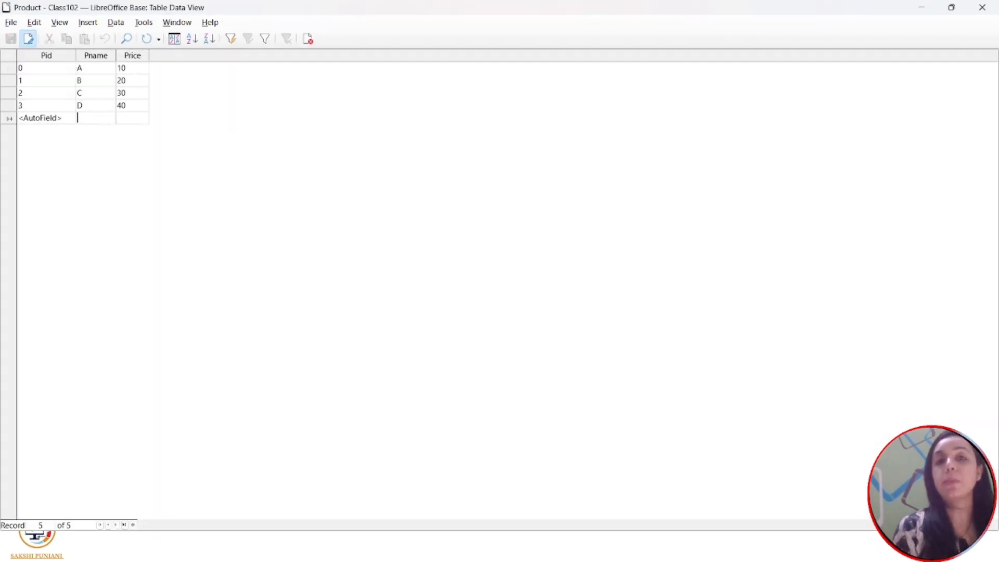
pyautogui.write('E')
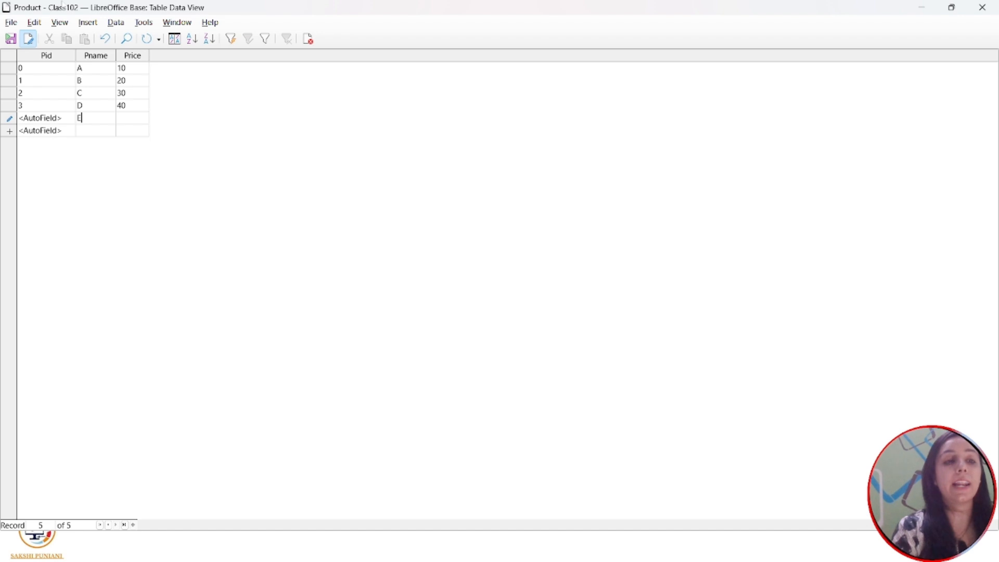
pyautogui.press('Tab')
pyautogui.press('Tab')
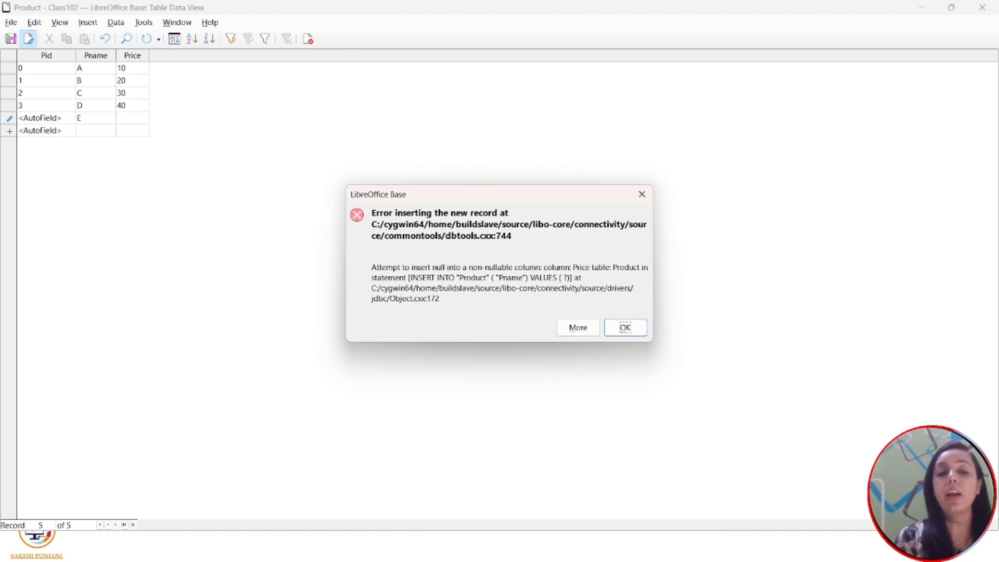
pyautogui.moveTo(412, 266); pyautogui.dragTo(529, 267)
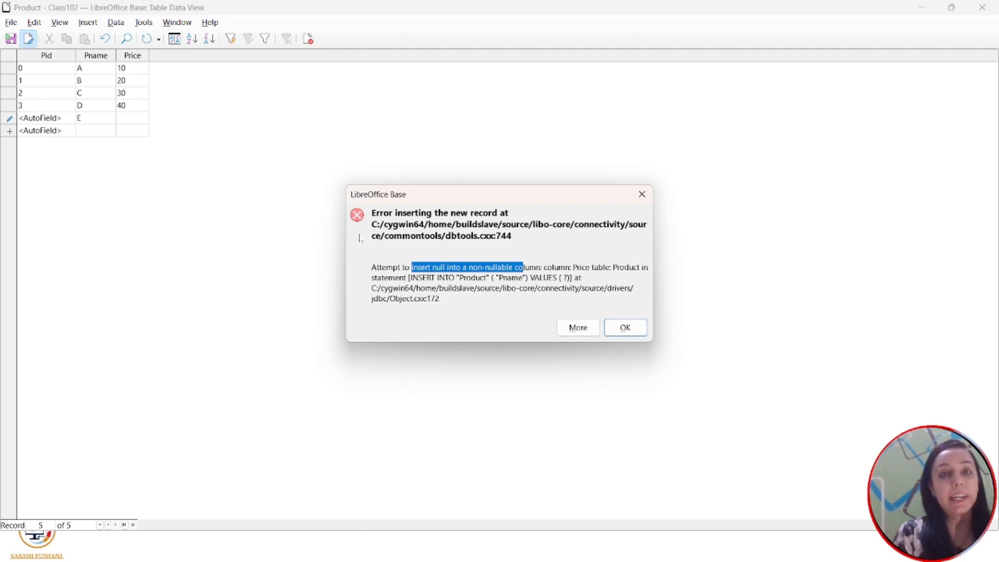
pyautogui.click(625, 328)
# - Switch to the PowerPoint slide show and advance to the Default Value slide of Field Properties
pyautogui.hotkey('alt', 'Tab')
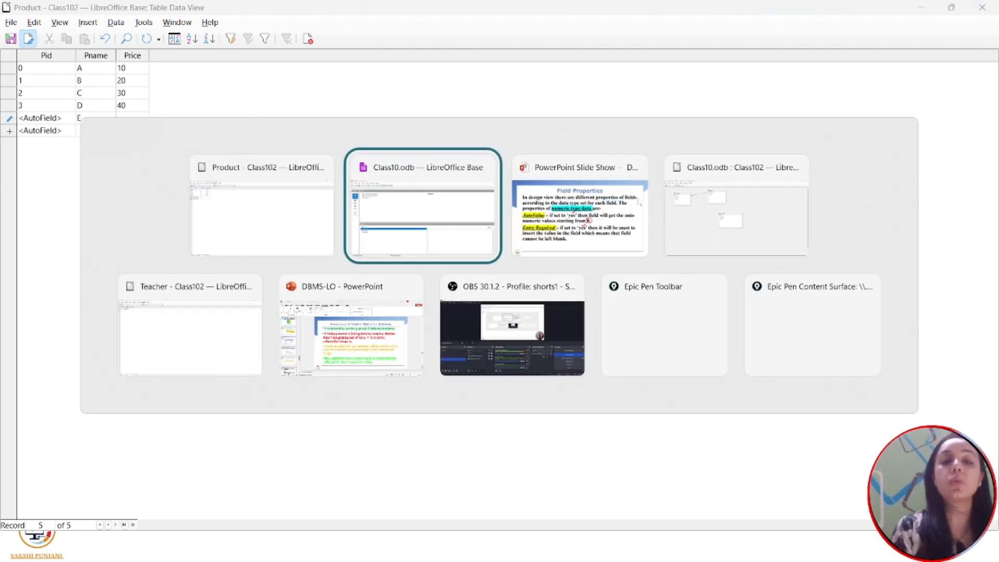
pyautogui.click(583, 200)
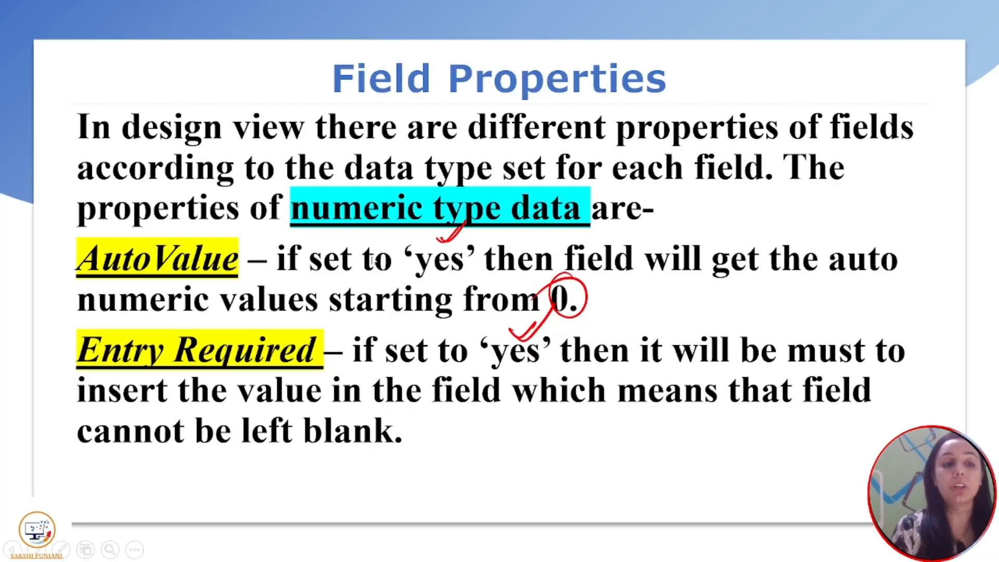
pyautogui.click(239, 374)
pyautogui.click(239, 374)
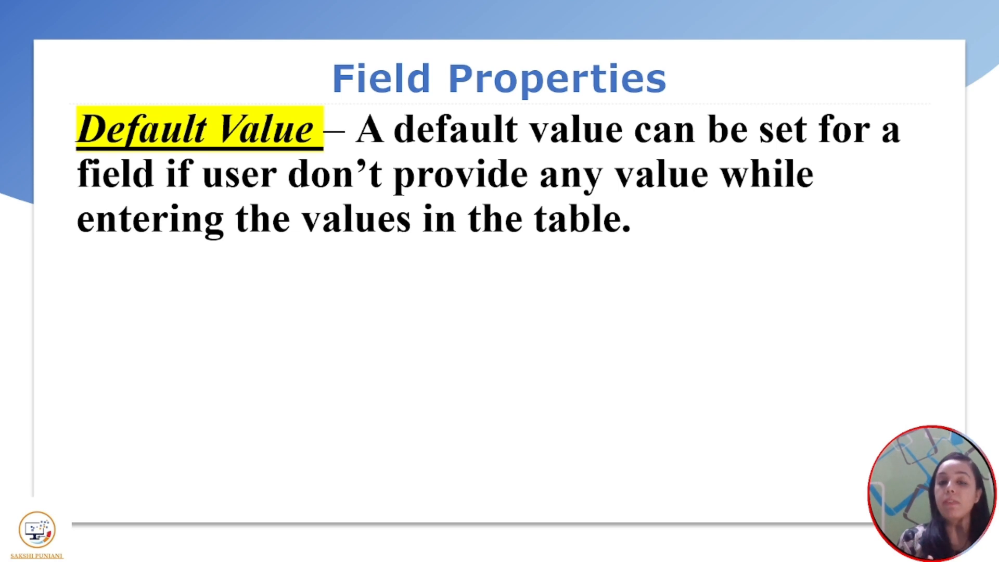
# - Return to the Product table in LibreOffice Base and try to close it while saving record E without a Price
pyautogui.hotkey('alt', 'Tab')
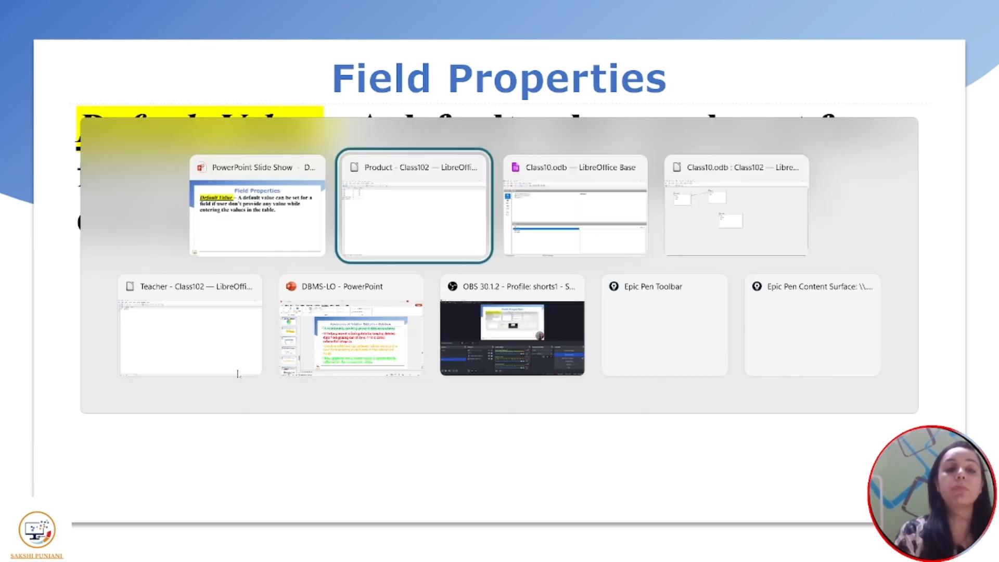
pyautogui.click(461, 214)
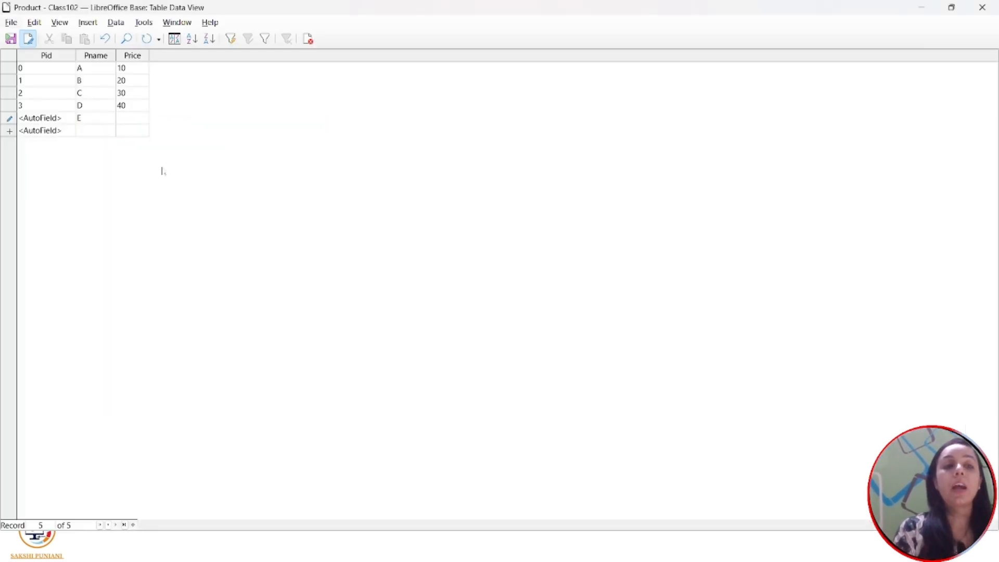
pyautogui.click(982, 6)
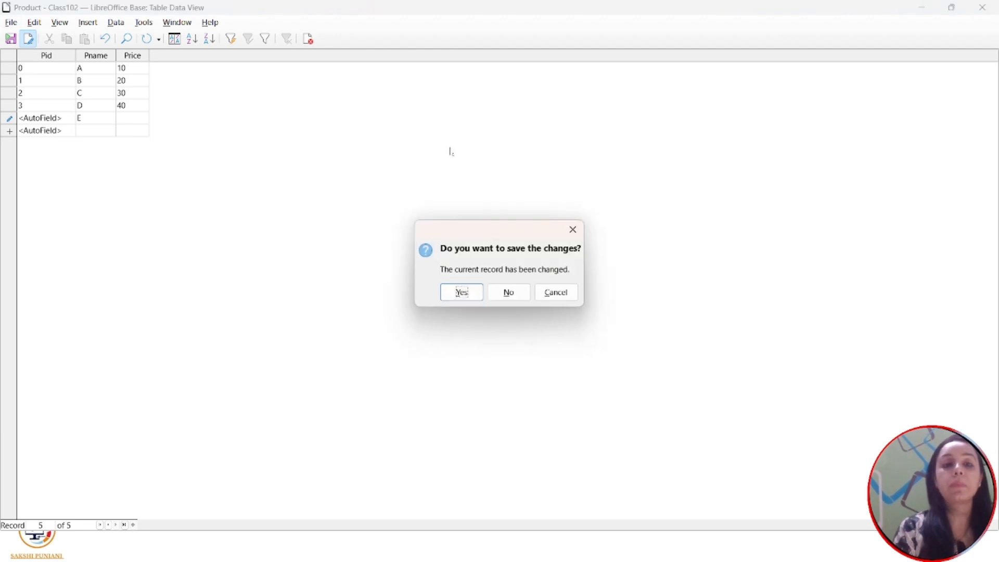
pyautogui.click(463, 292)
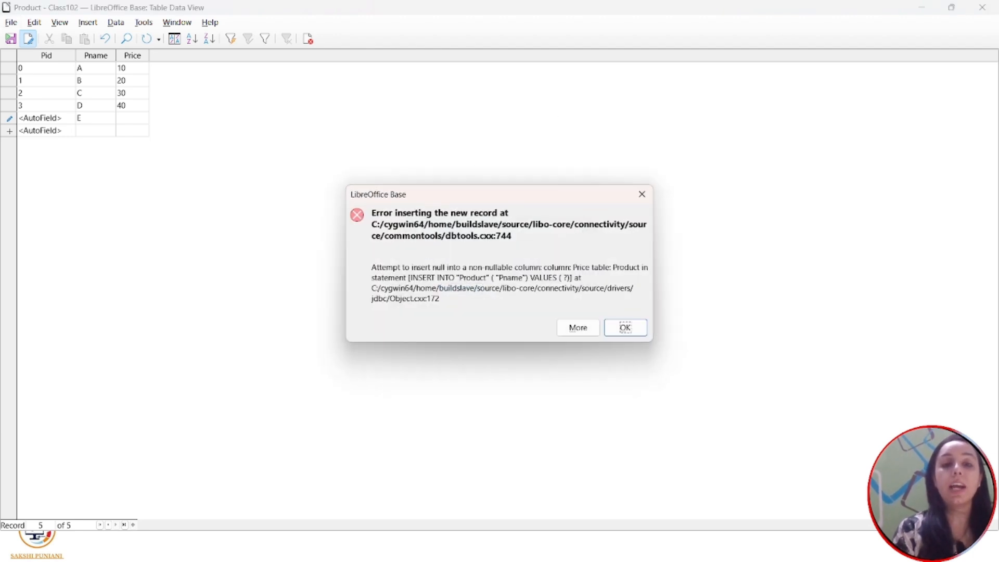
pyautogui.click(624, 328)
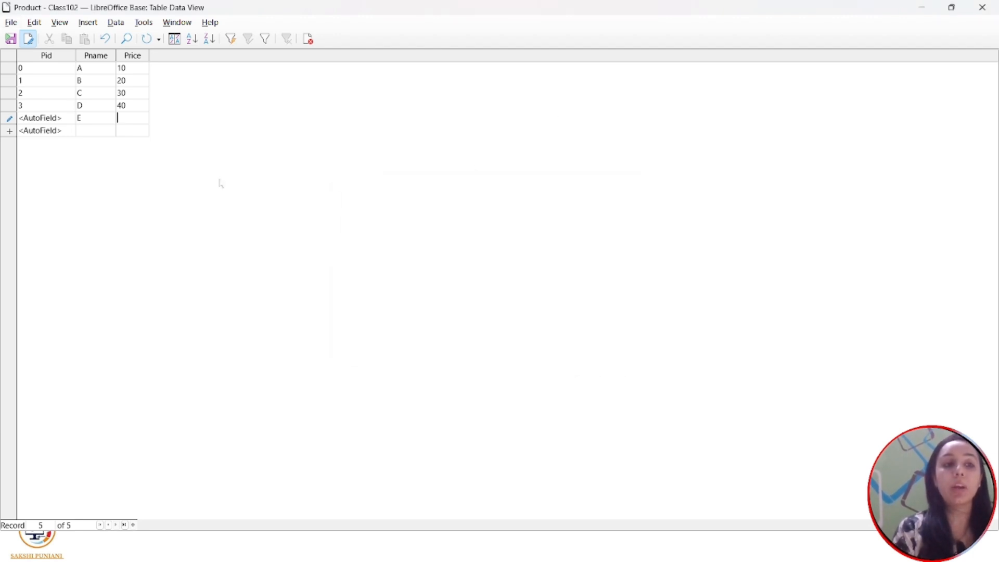
# - Discard the unsaved record E and close the Product table
pyautogui.click(9, 118)
pyautogui.rightClick(9, 119)
pyautogui.click(41, 185)
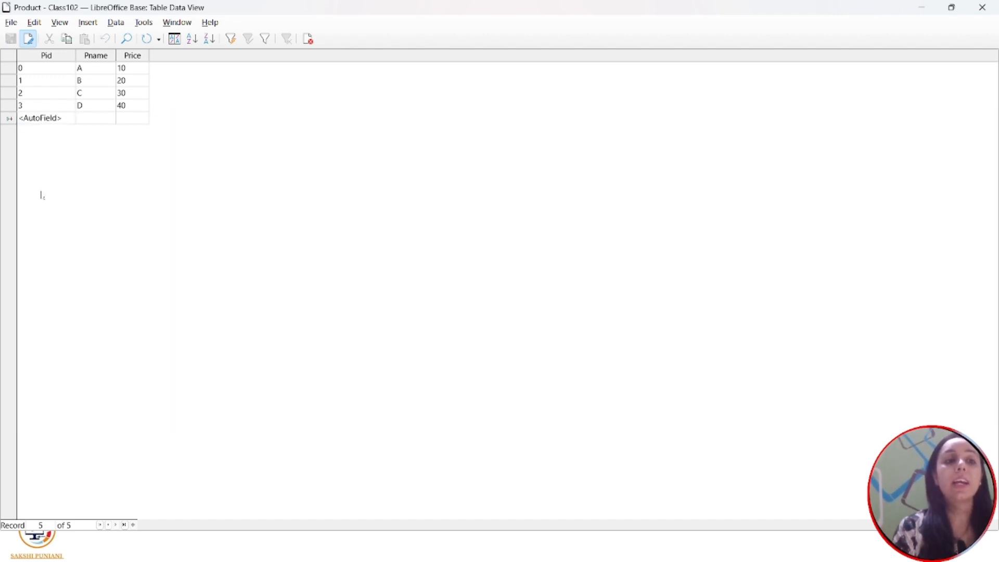
pyautogui.click(6, 118)
pyautogui.rightClick(5, 120)
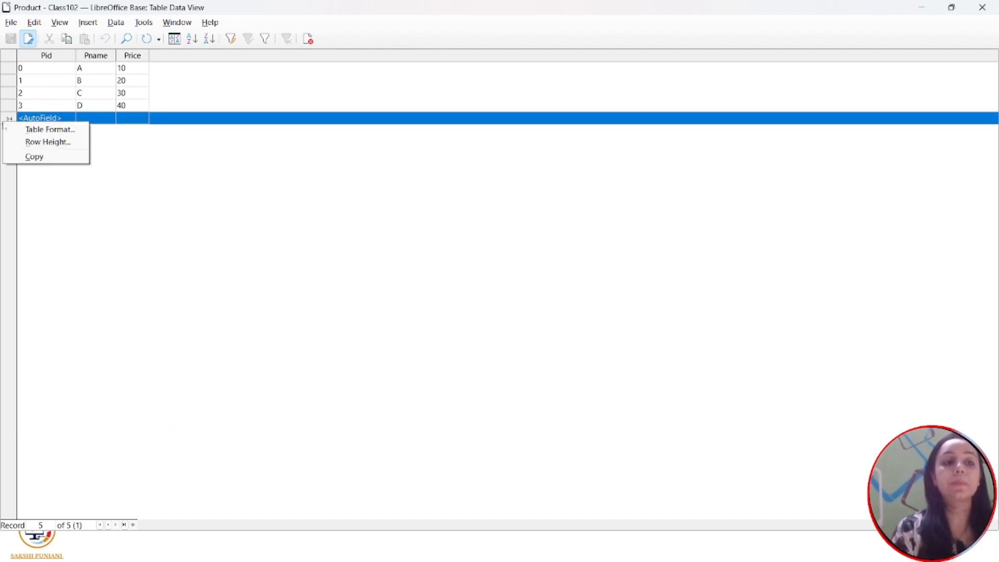
pyautogui.click(158, 189)
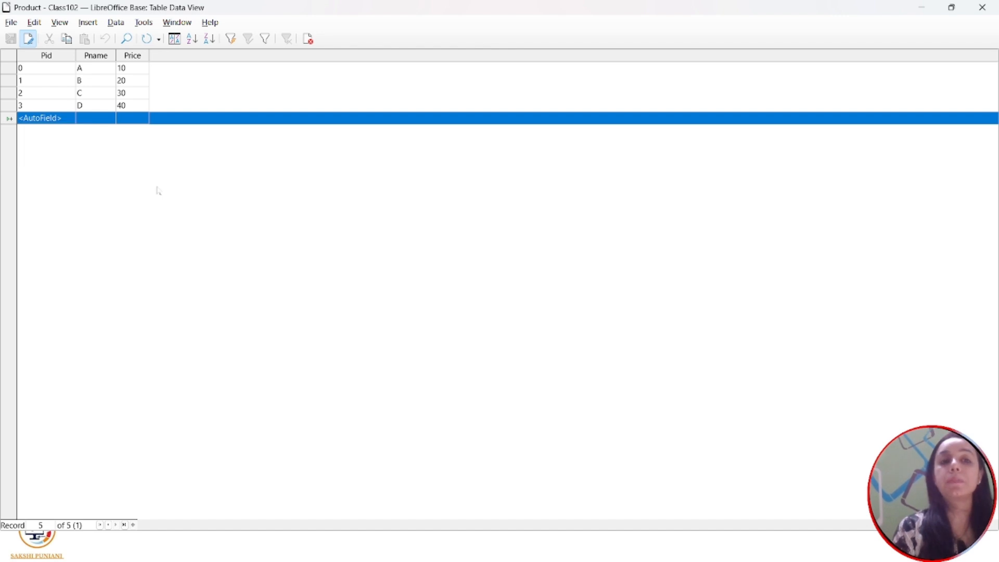
pyautogui.click(981, 5)
# - Switch to the Class10.odb window, open the Product table's design and set the Price field's default value to 100
pyautogui.hotkey('alt', 'Tab')
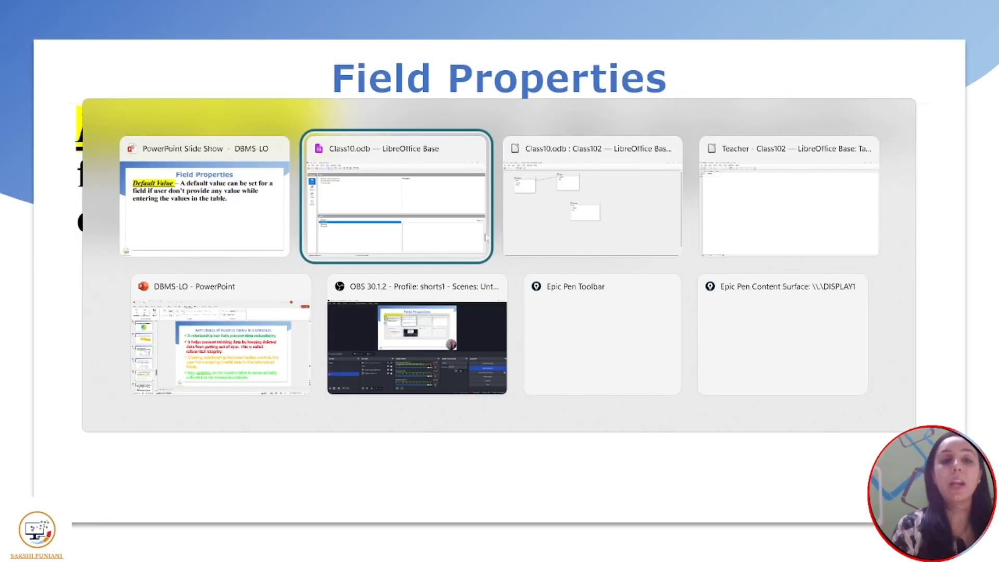
pyautogui.click(360, 195)
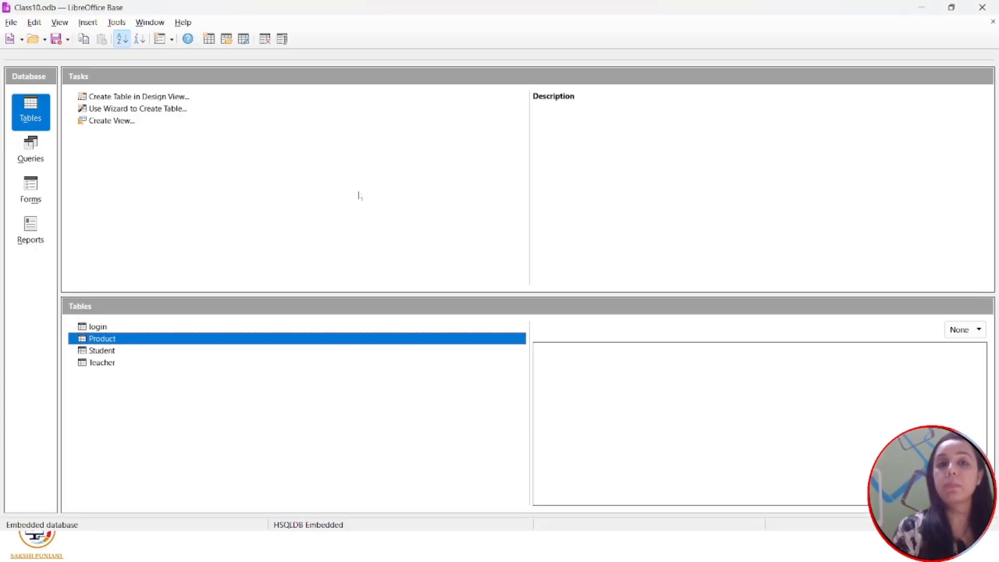
pyautogui.rightClick(102, 339)
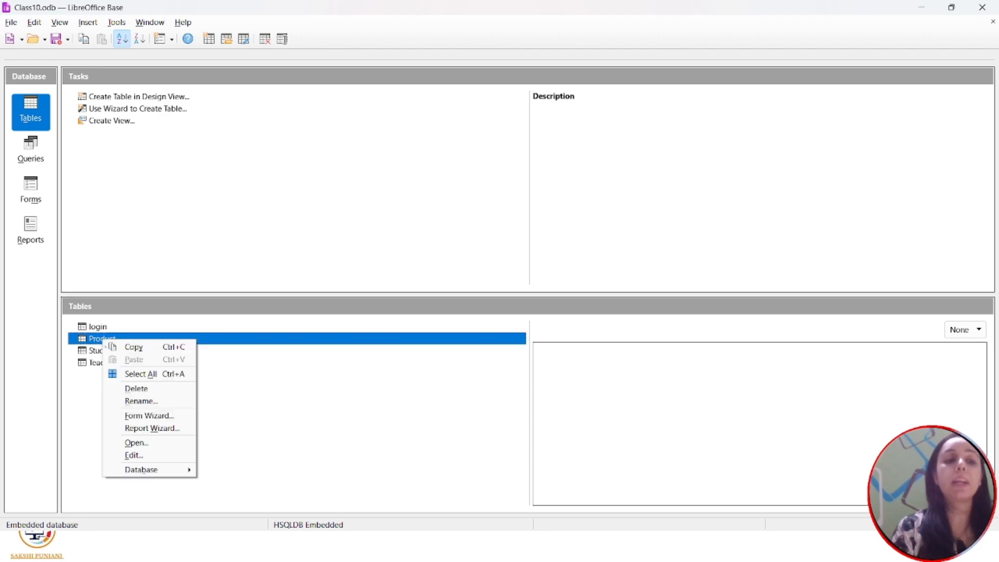
pyautogui.click(134, 455)
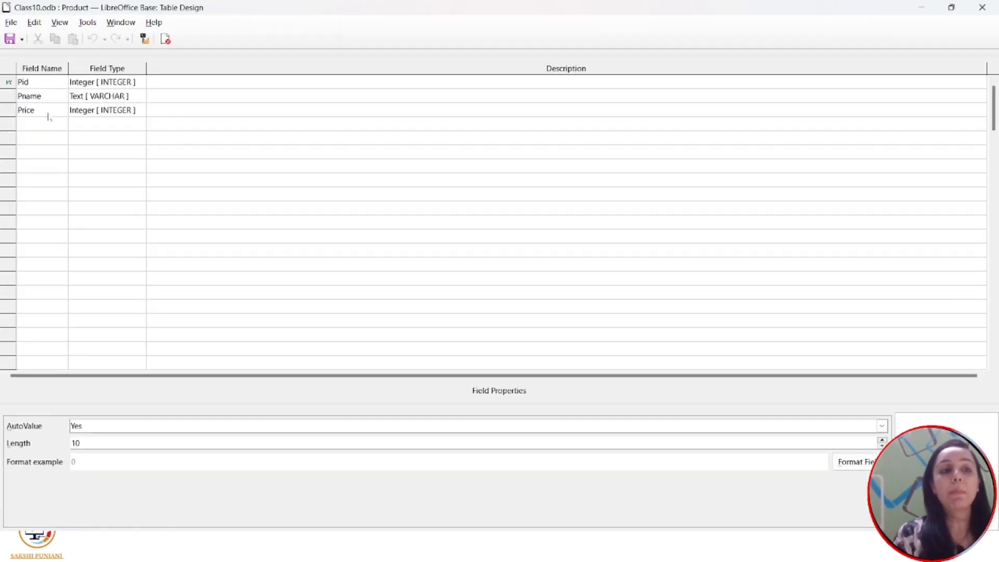
pyautogui.click(48, 114)
pyautogui.click(83, 477)
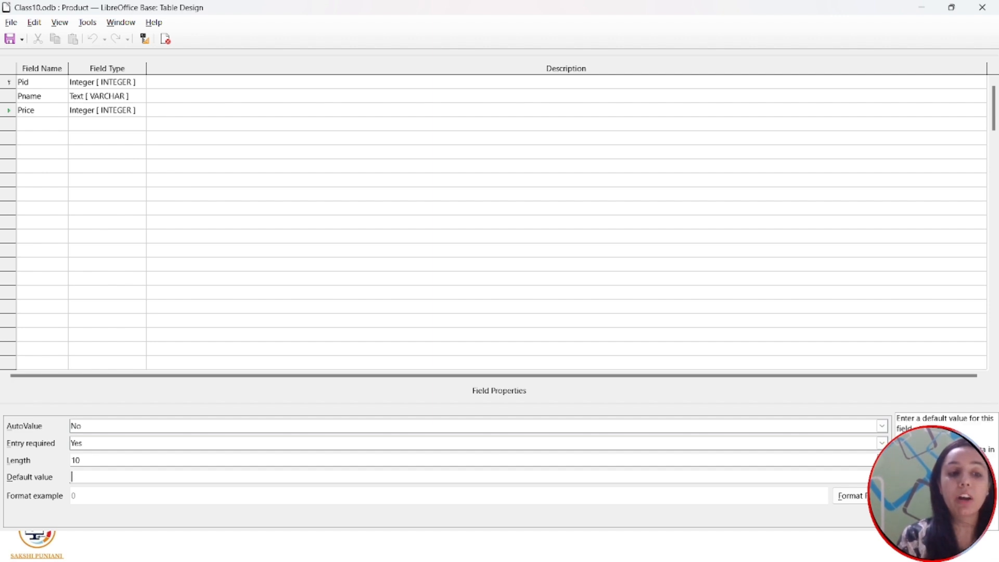
pyautogui.write('100')
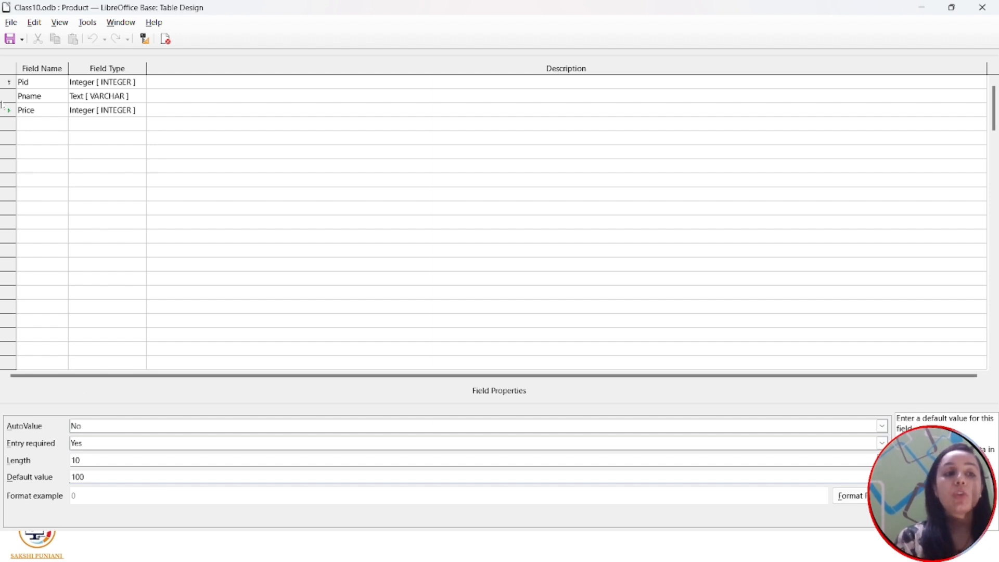
pyautogui.click(4, 108)
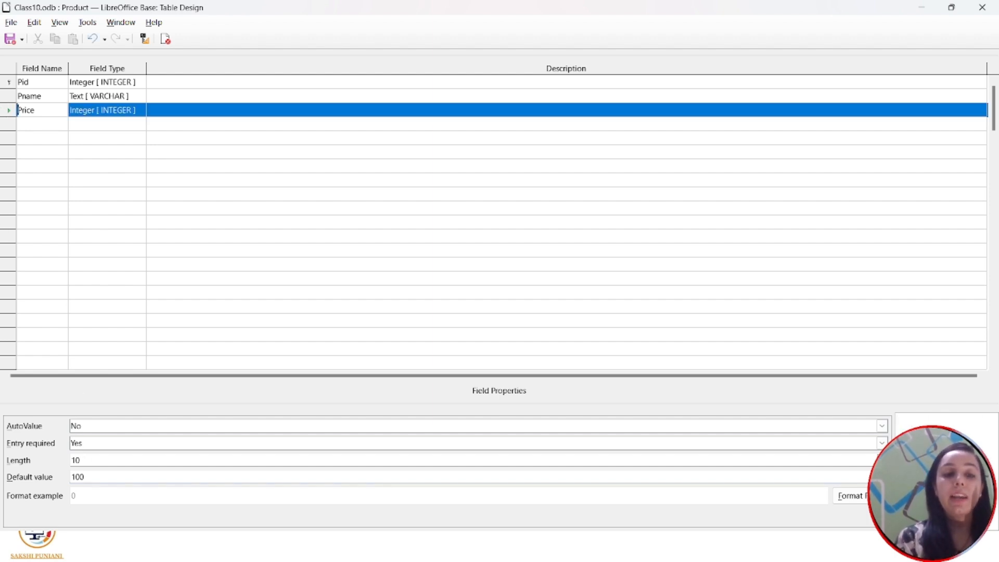
pyautogui.click(90, 474)
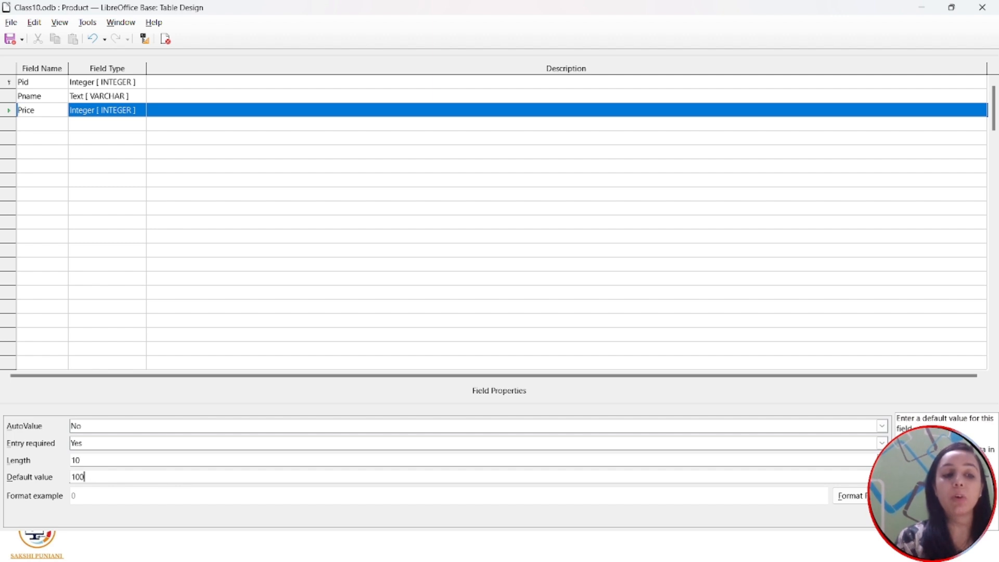
# - Save and close the Product table's design, and open the Product table's records
pyautogui.click(10, 39)
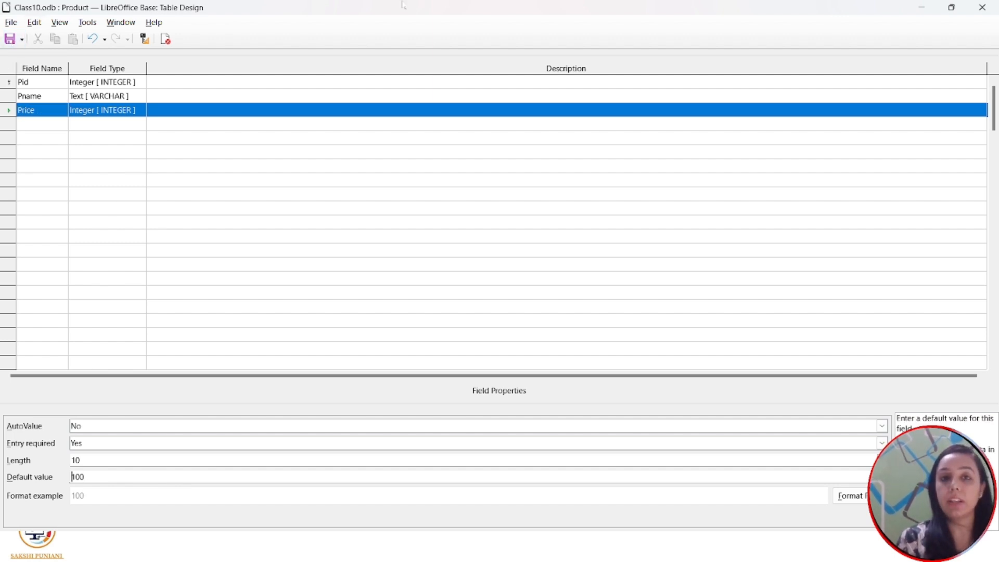
pyautogui.click(993, 5)
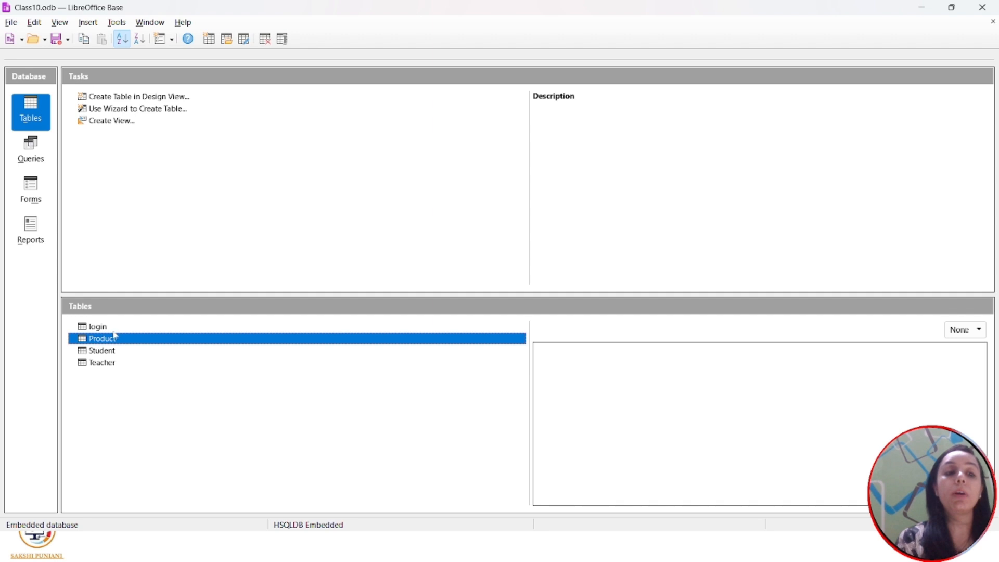
pyautogui.doubleClick(112, 341)
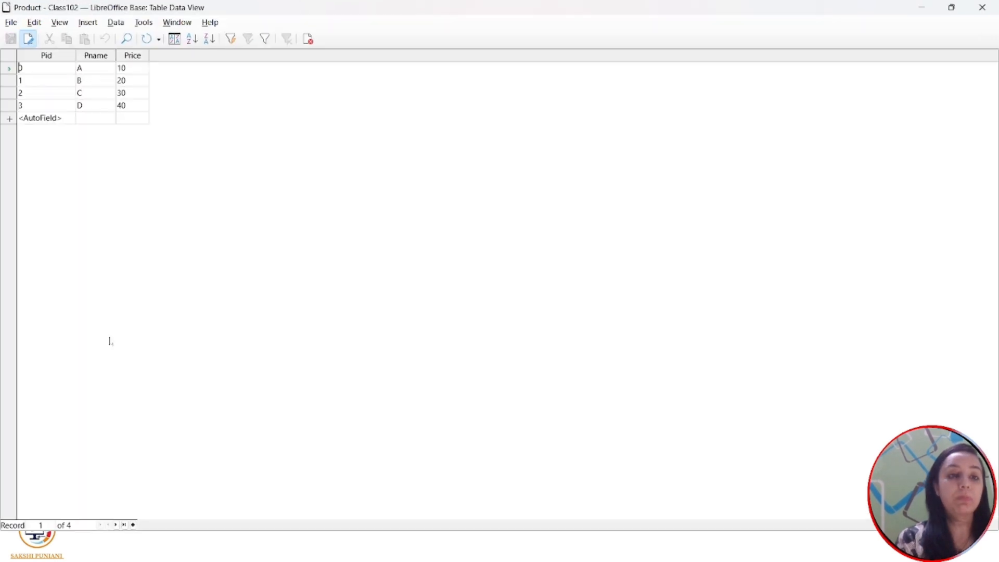
# - Add a record with Pname E, replace its prefilled default Price with 80, and commit the record
pyautogui.click(78, 118)
pyautogui.write('E')
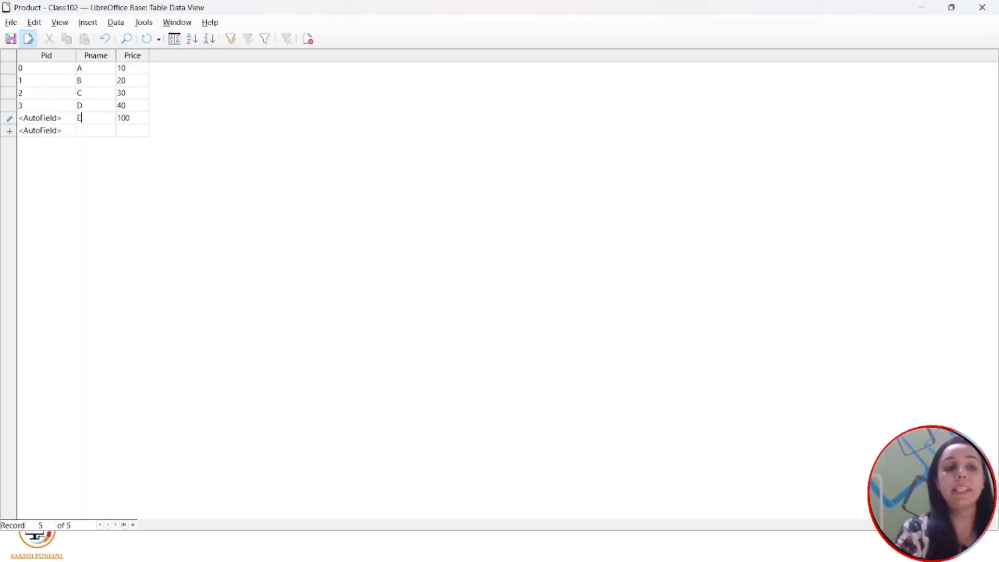
pyautogui.click(130, 118)
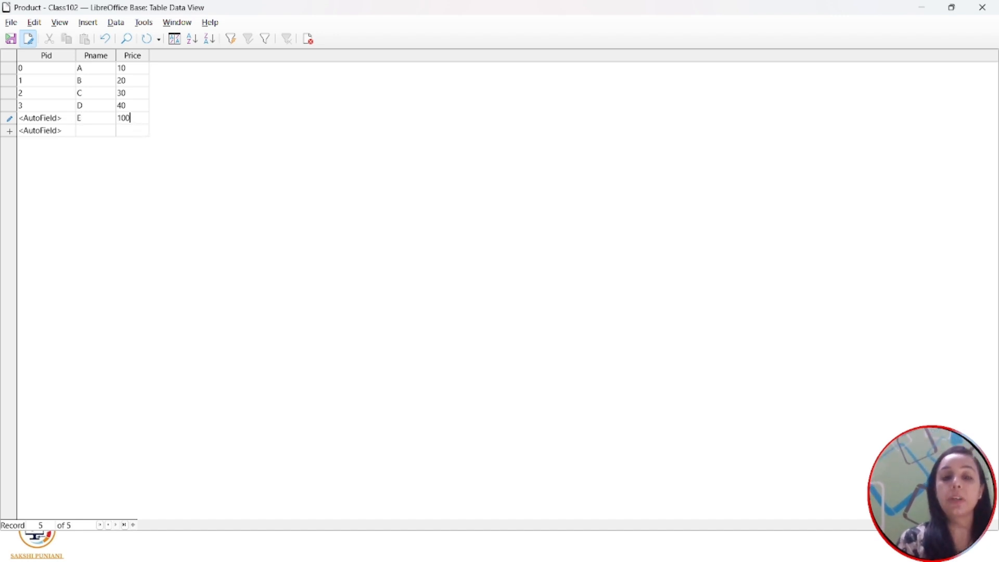
pyautogui.press('BackSpace')
pyautogui.press('BackSpace')
pyautogui.write('80')
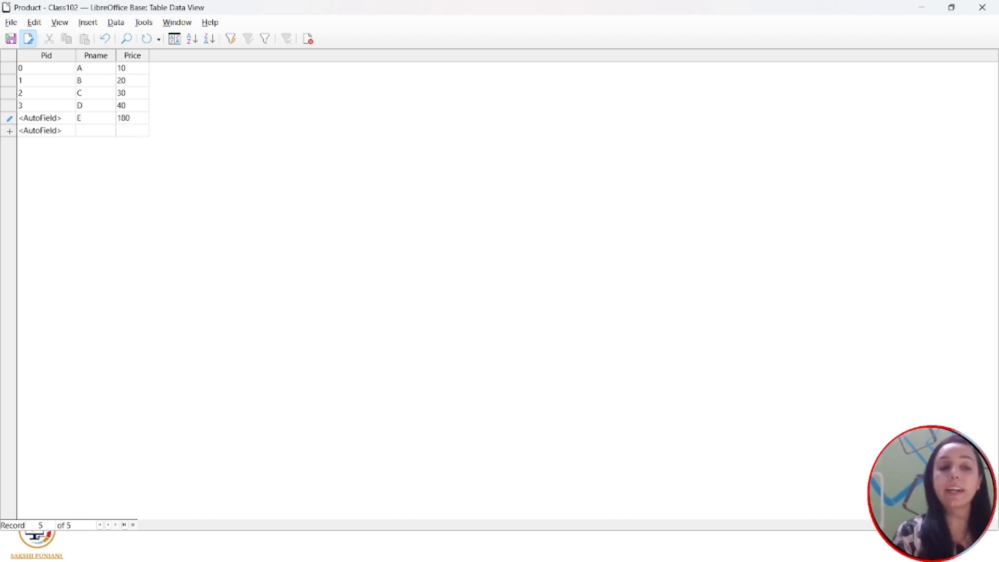
pyautogui.press('BackSpace')
pyautogui.press('BackSpace')
pyautogui.press('BackSpace')
pyautogui.write('80')
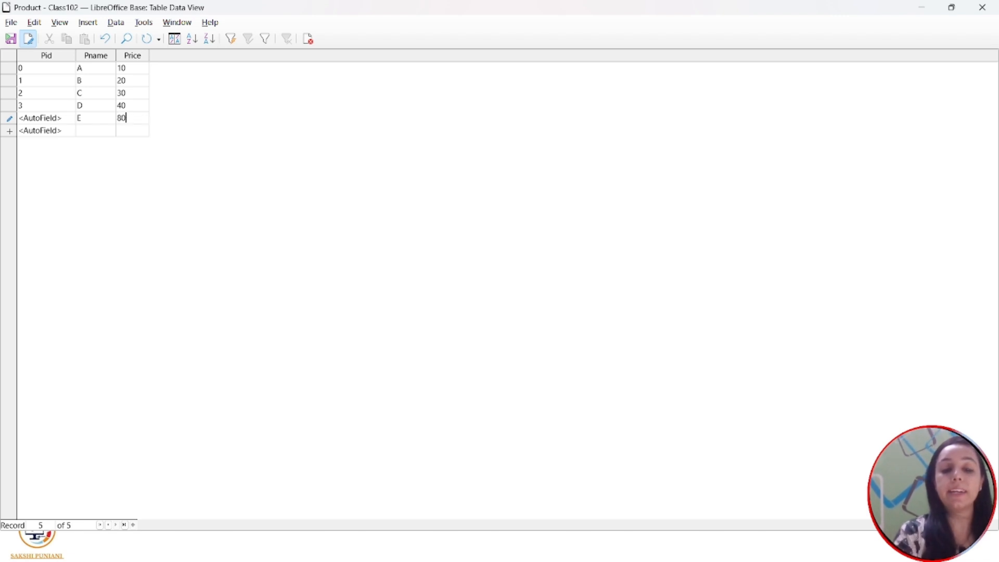
pyautogui.press('Return')
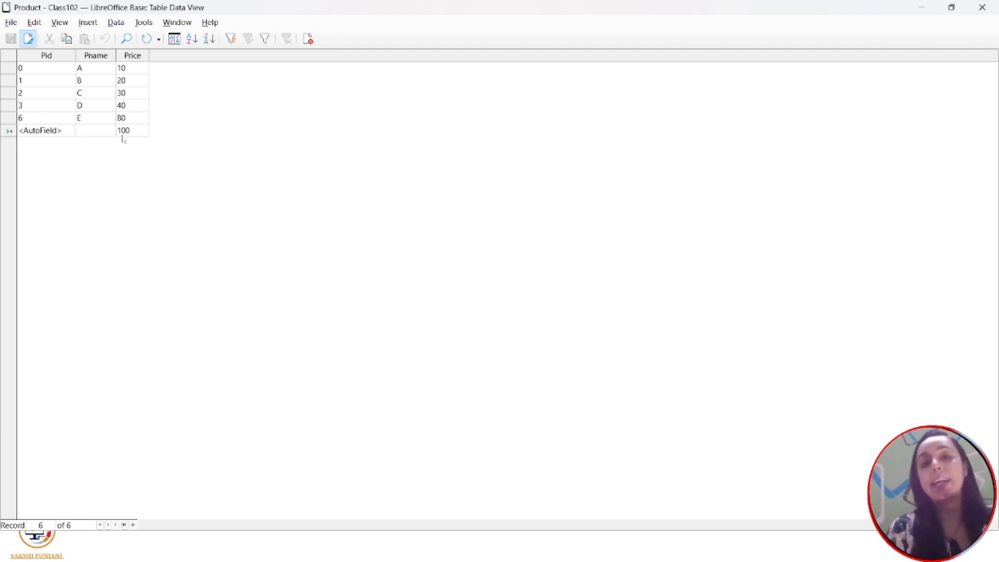
# - Switch to the PowerPoint slide show and present the Format example and Length properties on the Field Properties slide
pyautogui.hotkey('alt', 'Tab')
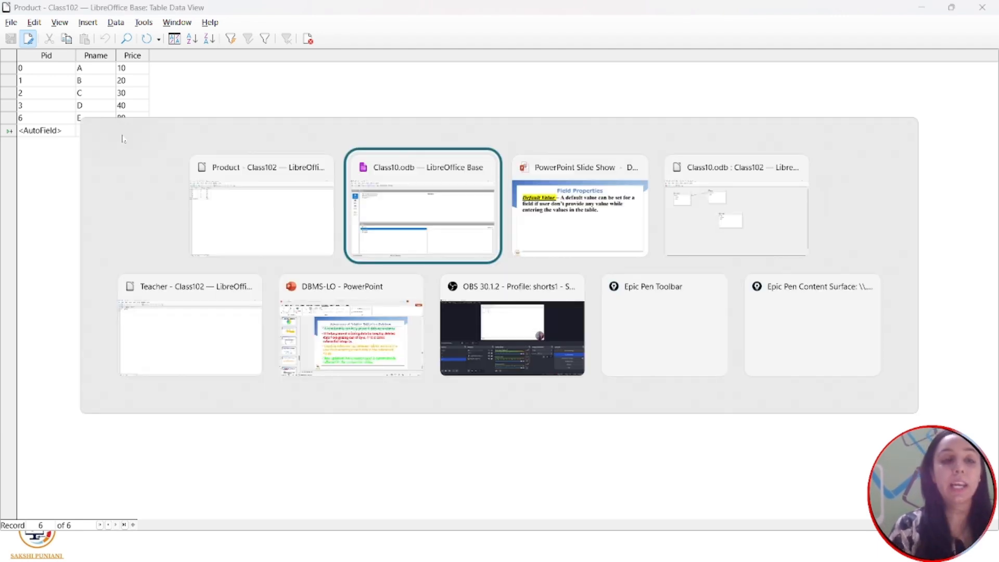
pyautogui.click(569, 197)
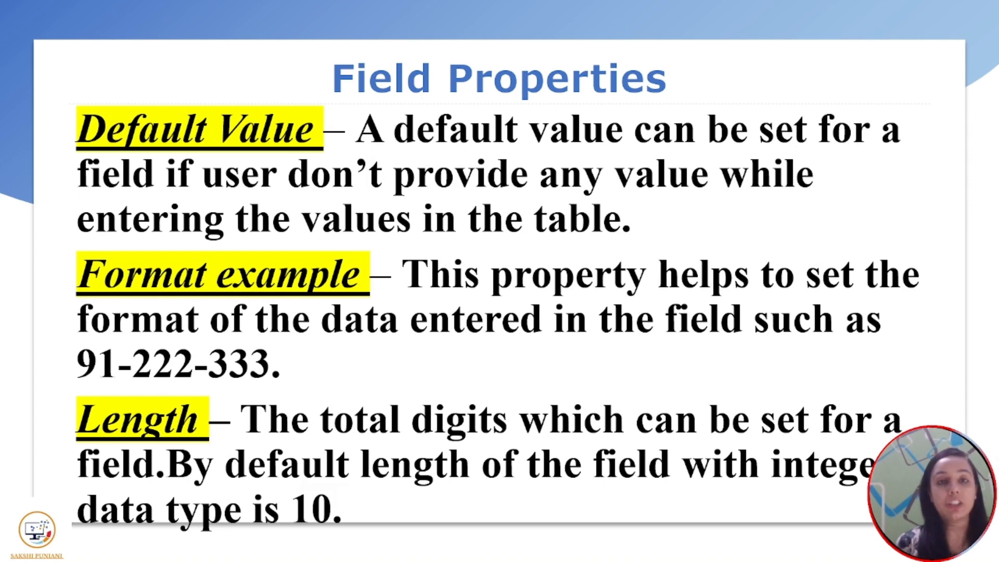
# - Return to LibreOffice Base, close the Product records, and open the Product table's design from the Class10.odb window
pyautogui.hotkey('alt', 'Tab')
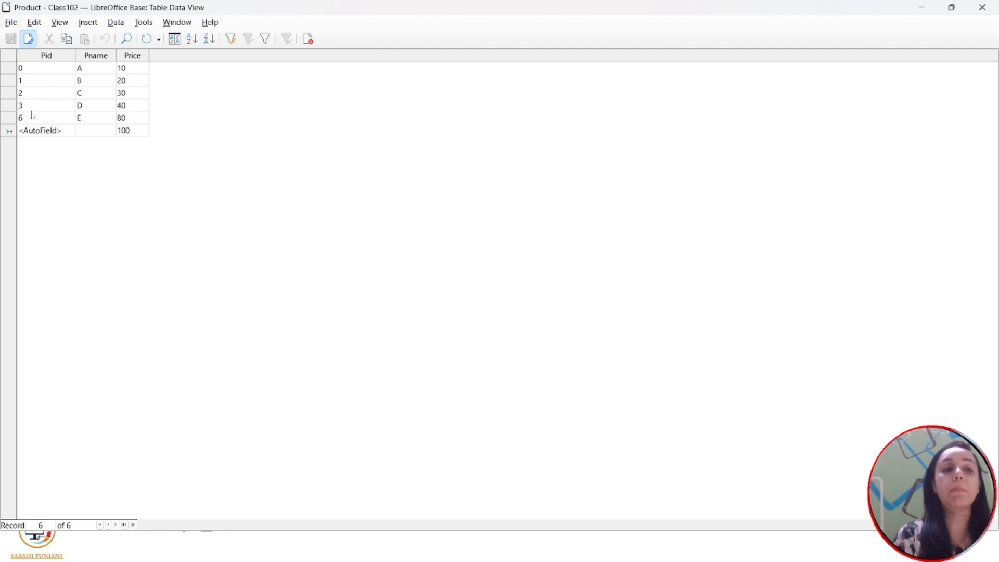
pyautogui.click(982, 6)
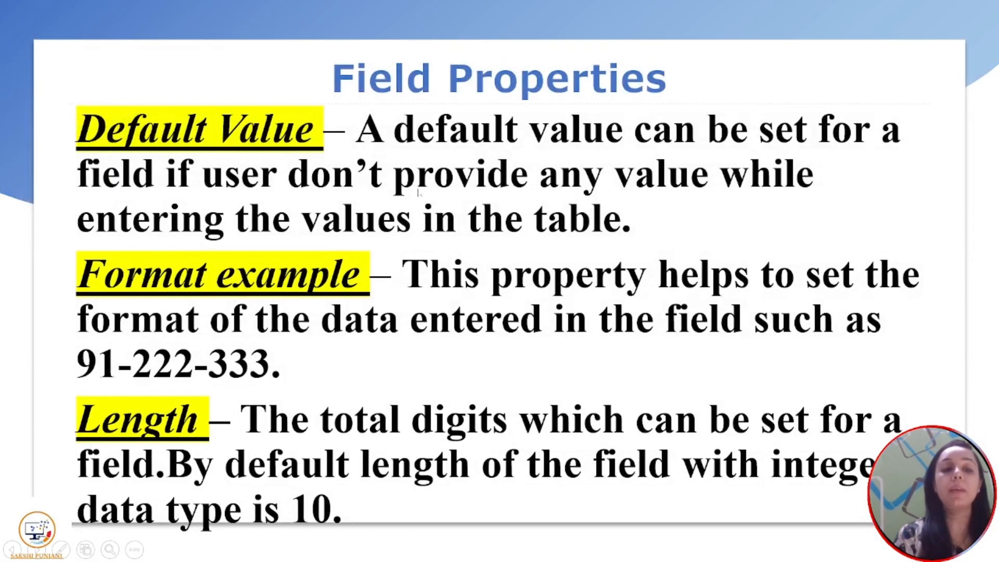
pyautogui.hotkey('alt', 'Tab')
pyautogui.click(451, 197)
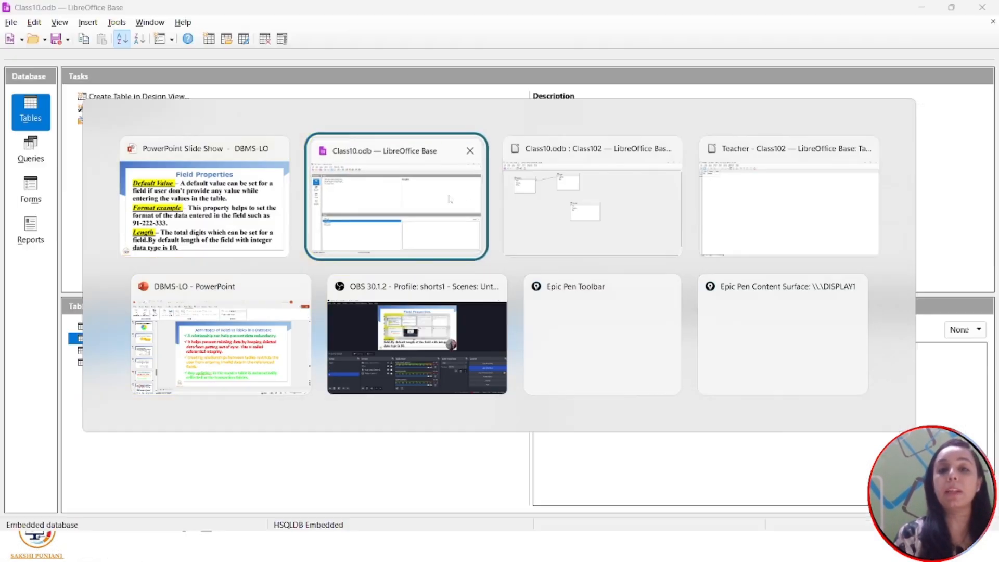
pyautogui.rightClick(121, 339)
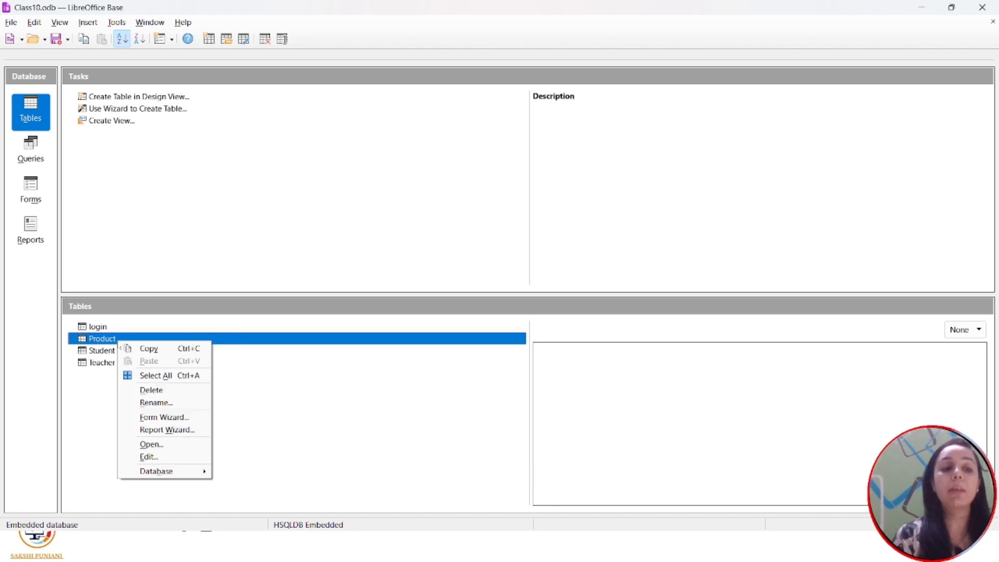
pyautogui.click(148, 457)
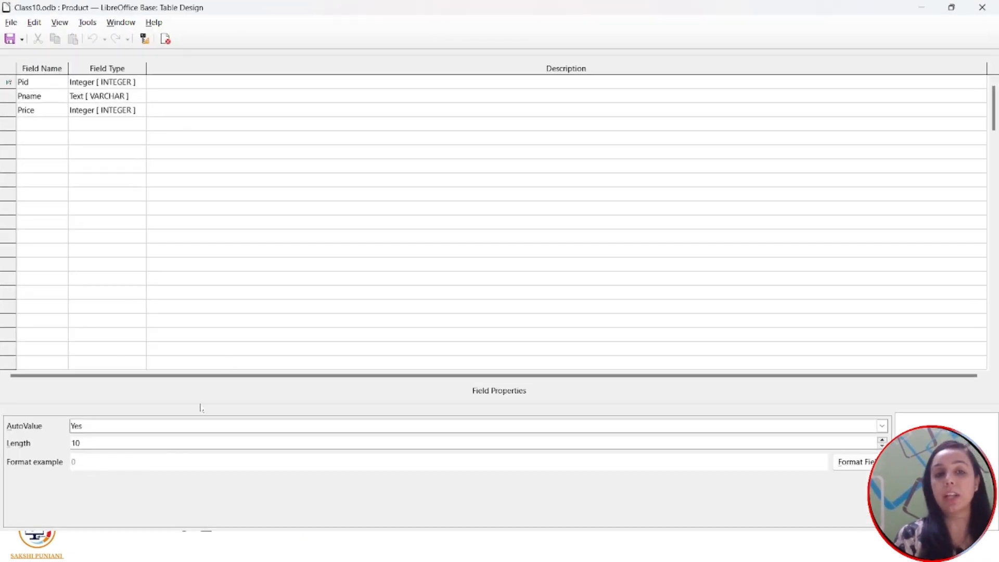
# - Compare the Price and Pname properties, review the available number formats, and apply the (1,234.57) format to the Price field
pyautogui.click(29, 111)
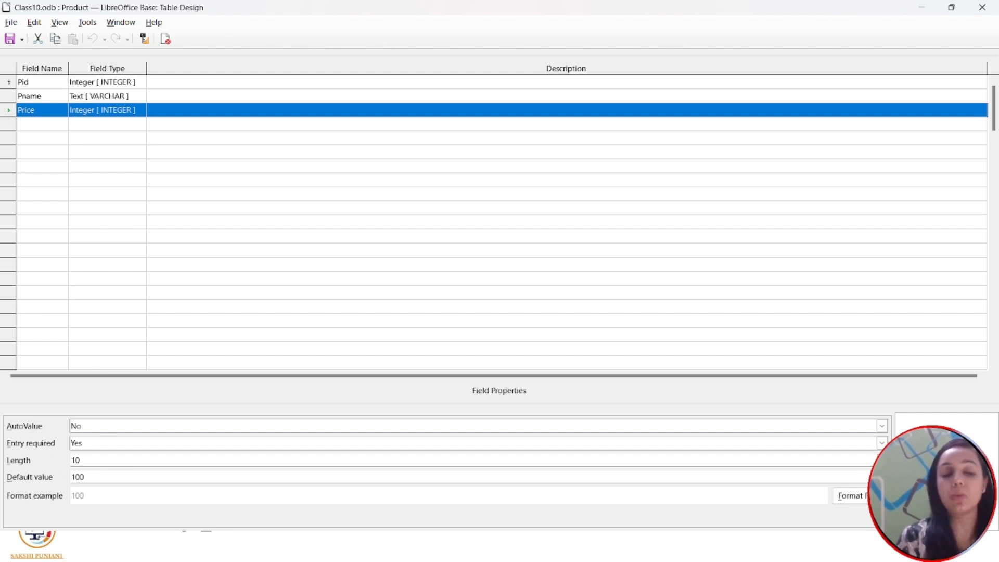
pyautogui.click(13, 96)
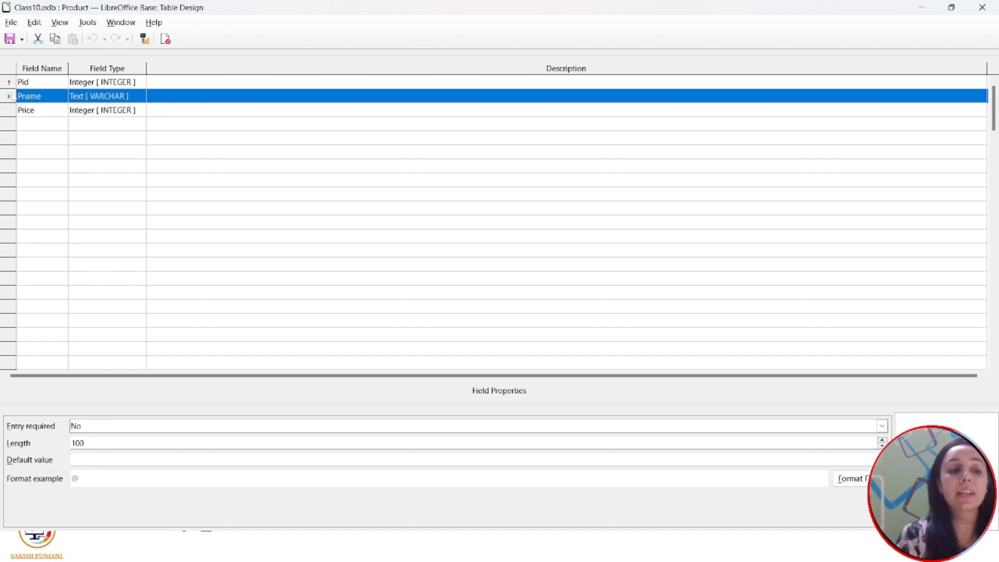
pyautogui.click(14, 112)
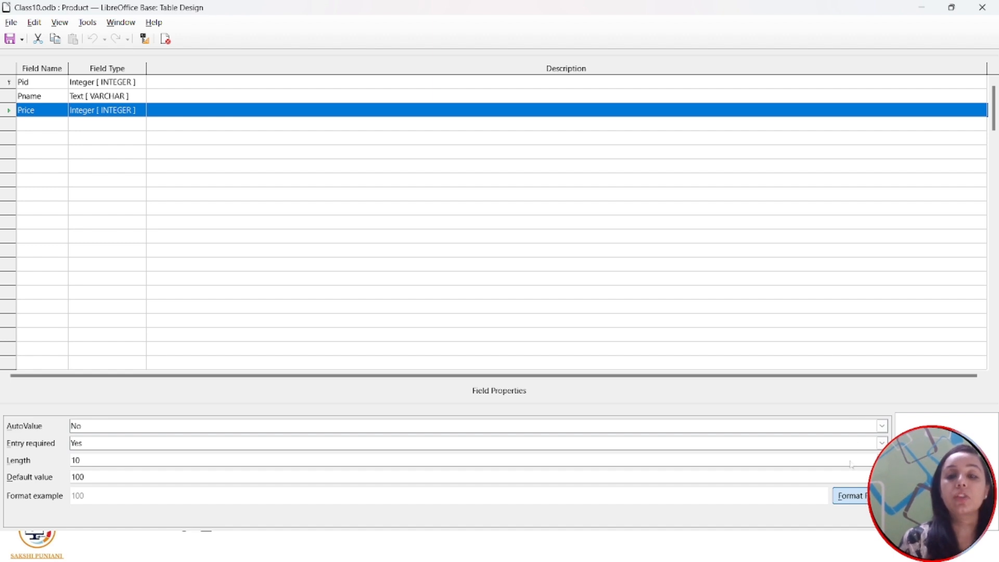
pyautogui.click(852, 496)
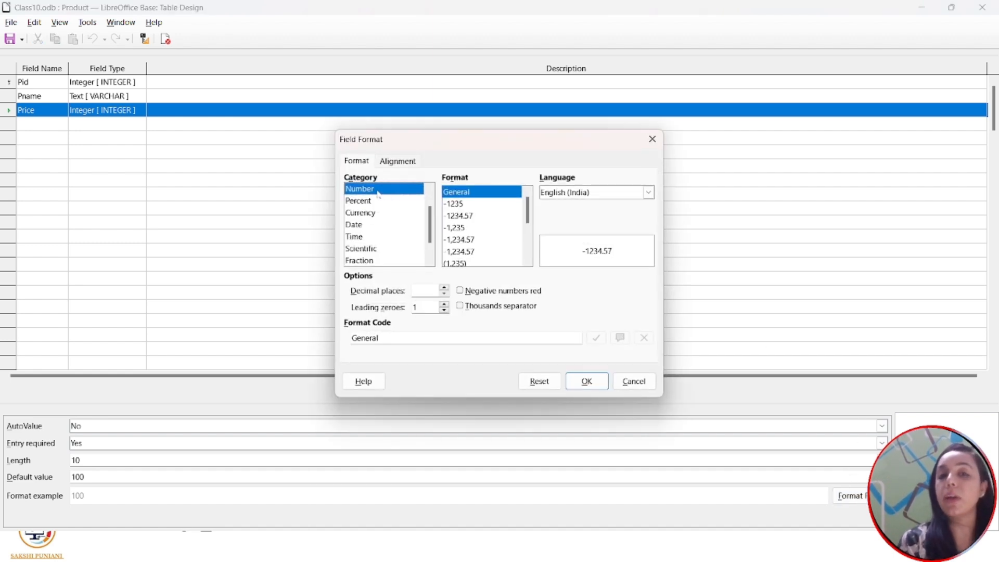
pyautogui.click(461, 205)
pyautogui.press('Down')
pyautogui.press('Down')
pyautogui.press('Down')
pyautogui.press('Down')
pyautogui.press('Down')
pyautogui.press('Down')
pyautogui.press('Down')
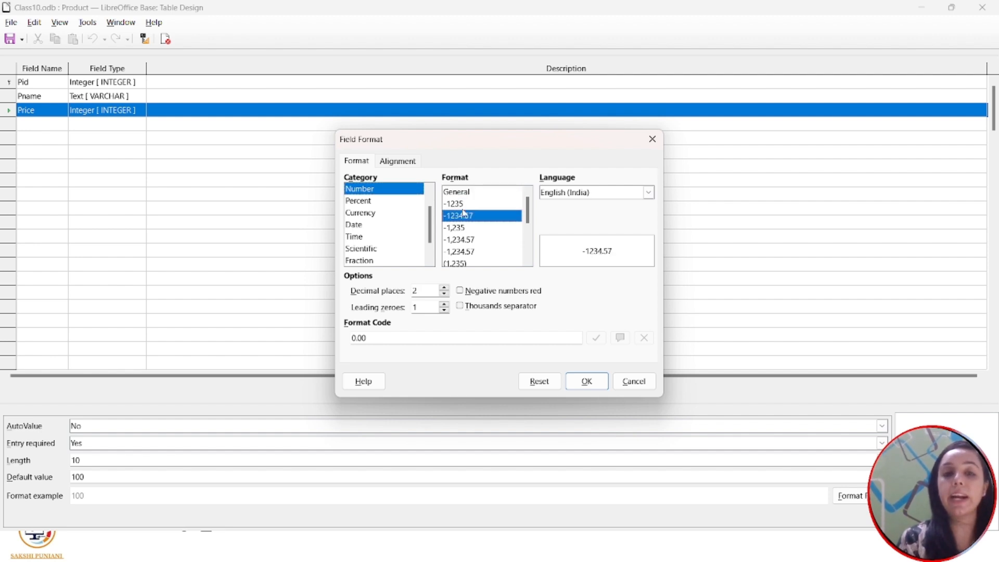
pyautogui.press('Down')
pyautogui.press('Down')
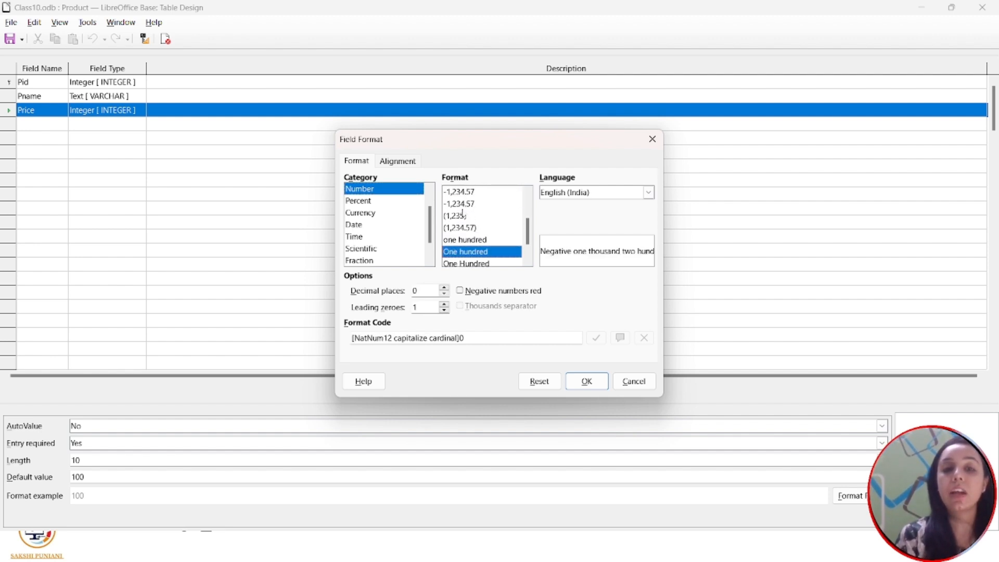
pyautogui.press('Down')
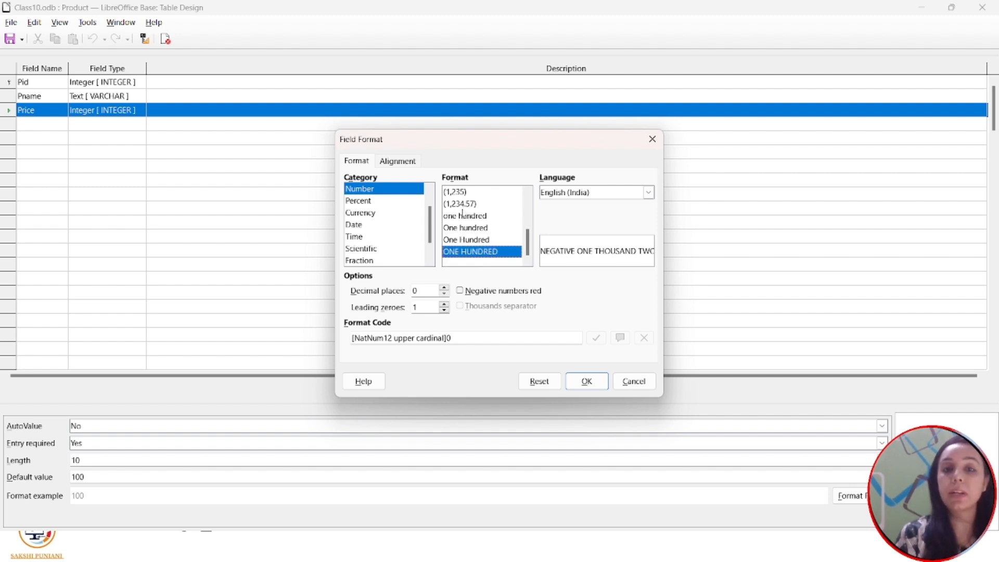
pyautogui.click(461, 204)
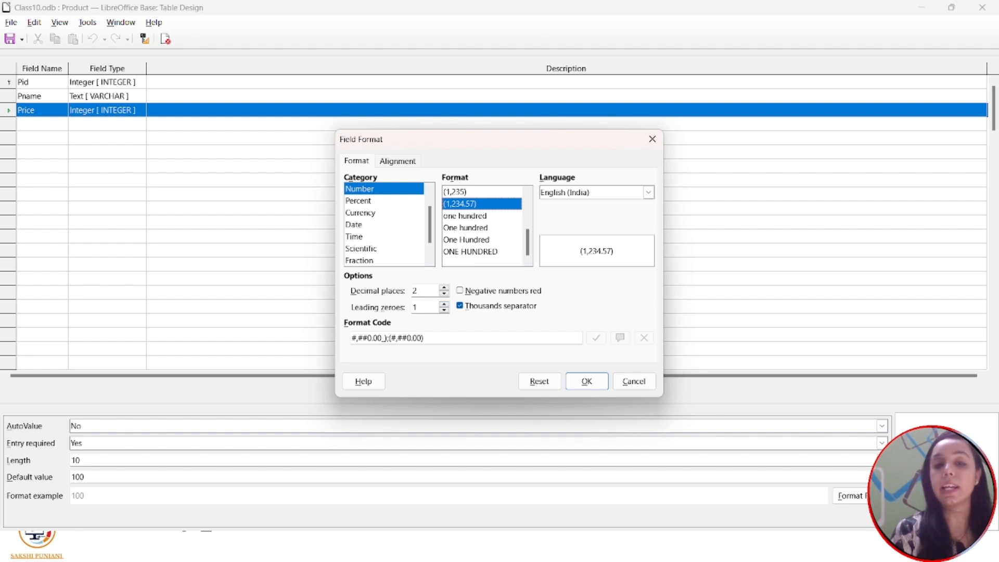
pyautogui.click(583, 382)
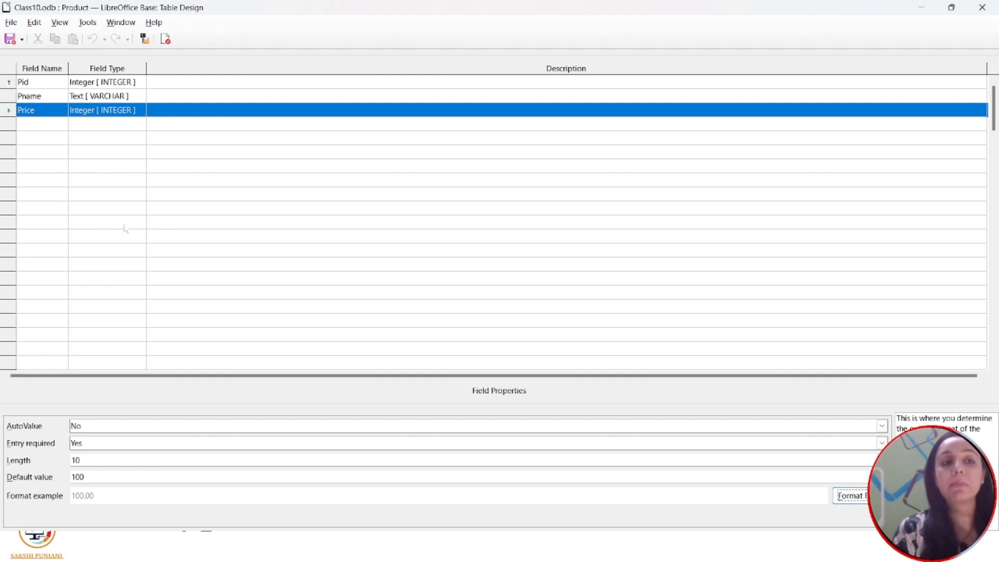
# - Change the Price field's type to Number [ NUMERIC ] and set it back to Integer [ INTEGER ]
pyautogui.click(117, 111)
pyautogui.click(116, 110)
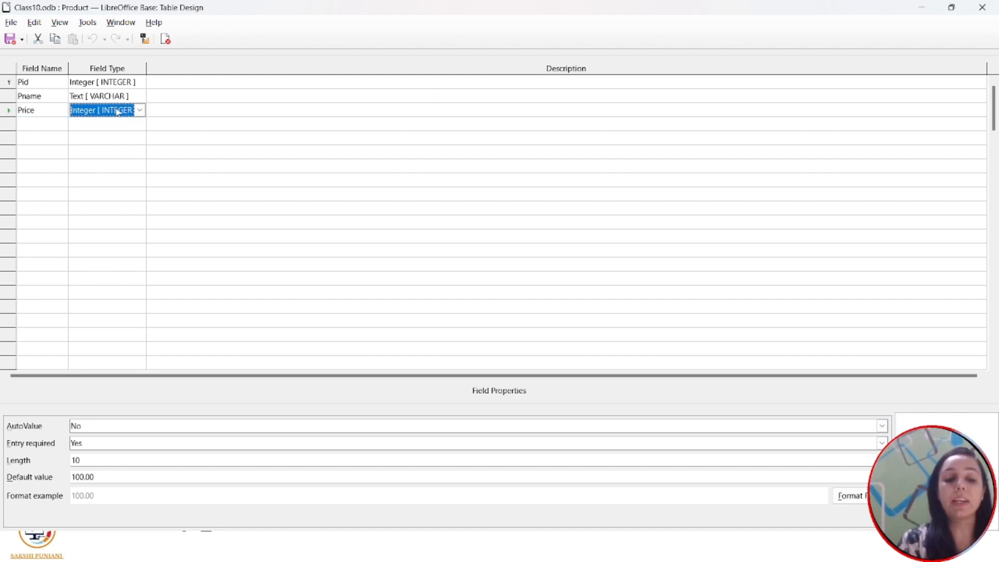
pyautogui.press('n')
pyautogui.press('Tab')
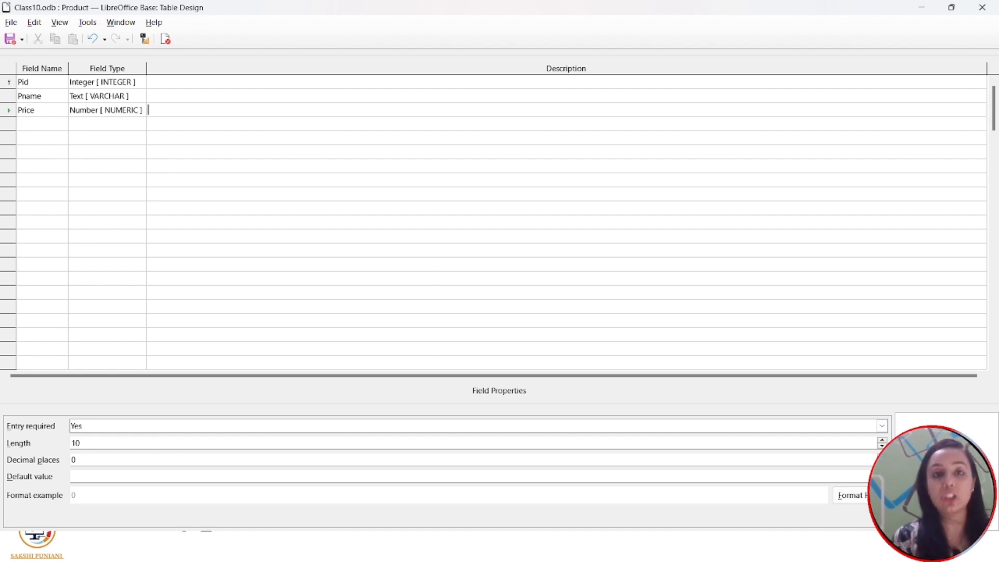
pyautogui.click(100, 112)
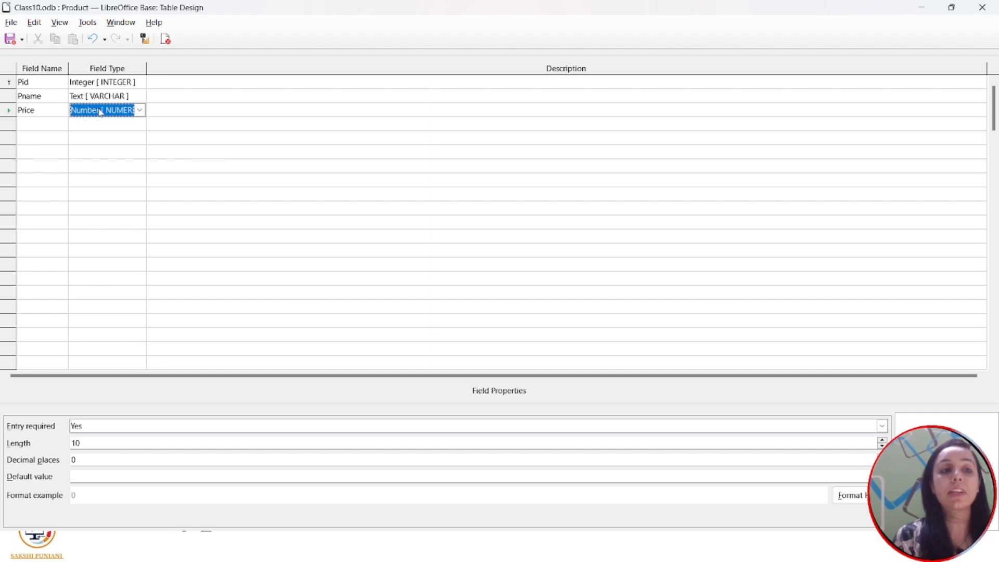
pyautogui.scroll(-2, 101, 113)
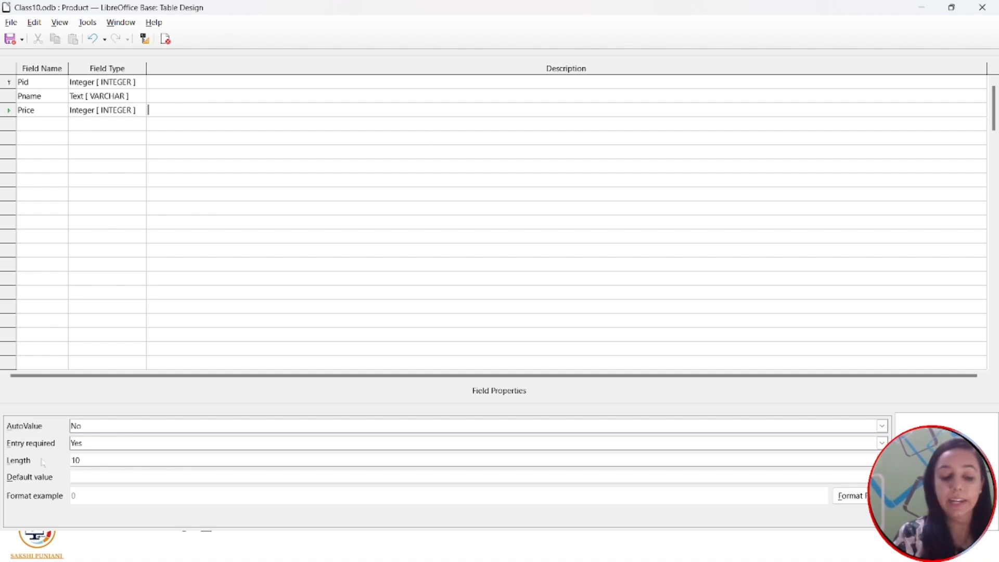
# - Switch to the PowerPoint slide show and advance through the character type data properties Entry Required and Length
pyautogui.hotkey('alt', 'Tab')
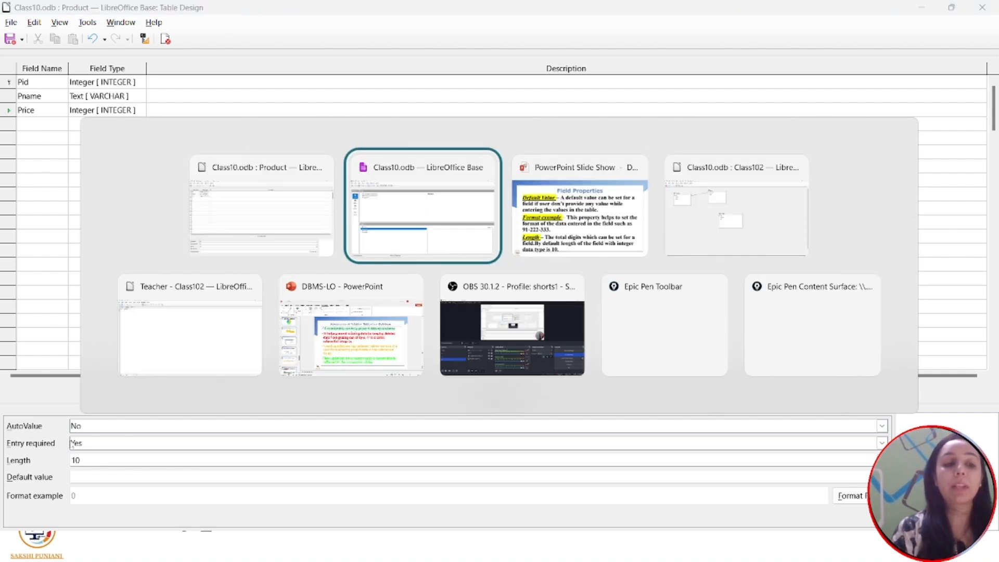
pyautogui.click(570, 204)
pyautogui.press('Right')
pyautogui.press('Right')
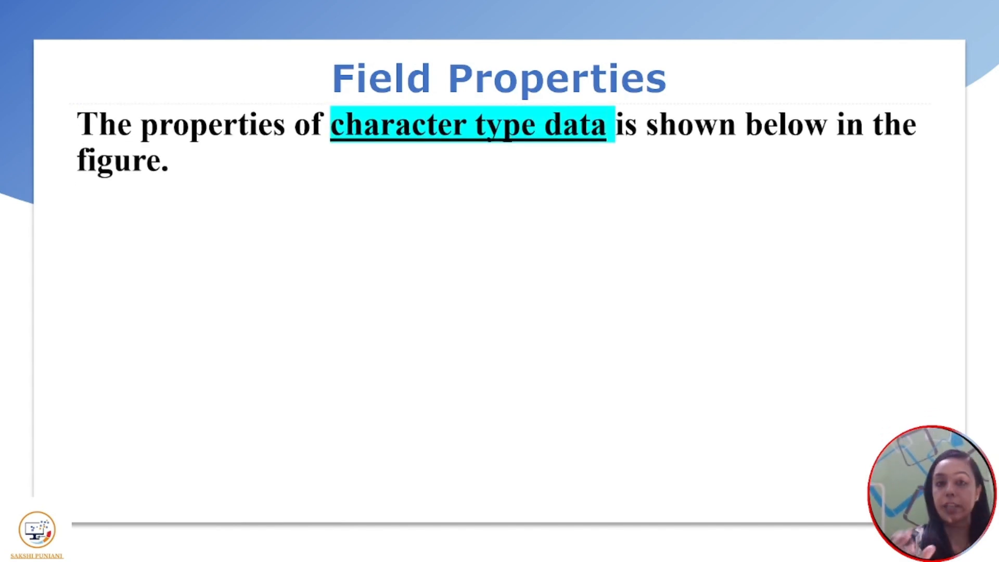
pyautogui.press('Right')
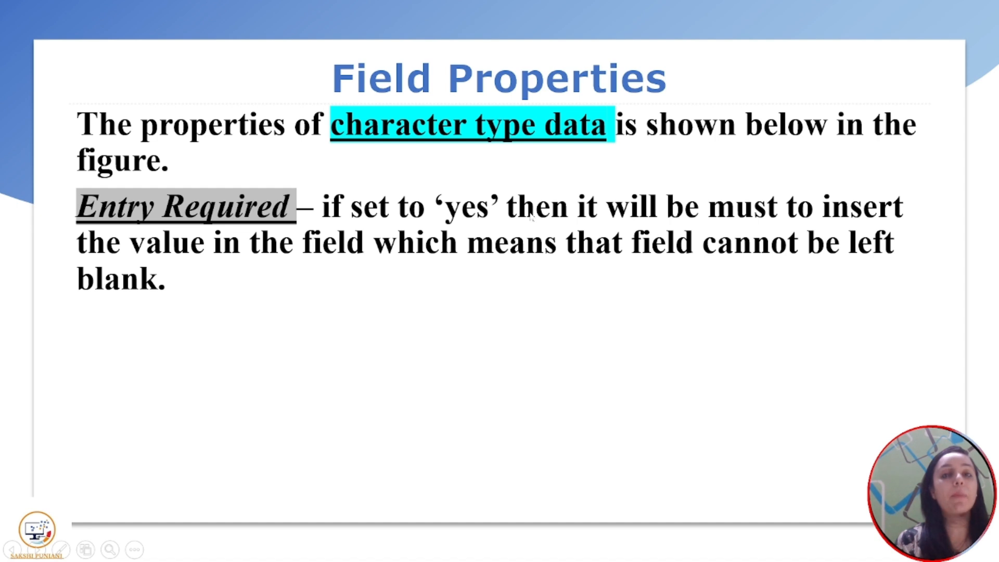
pyautogui.press('Right')
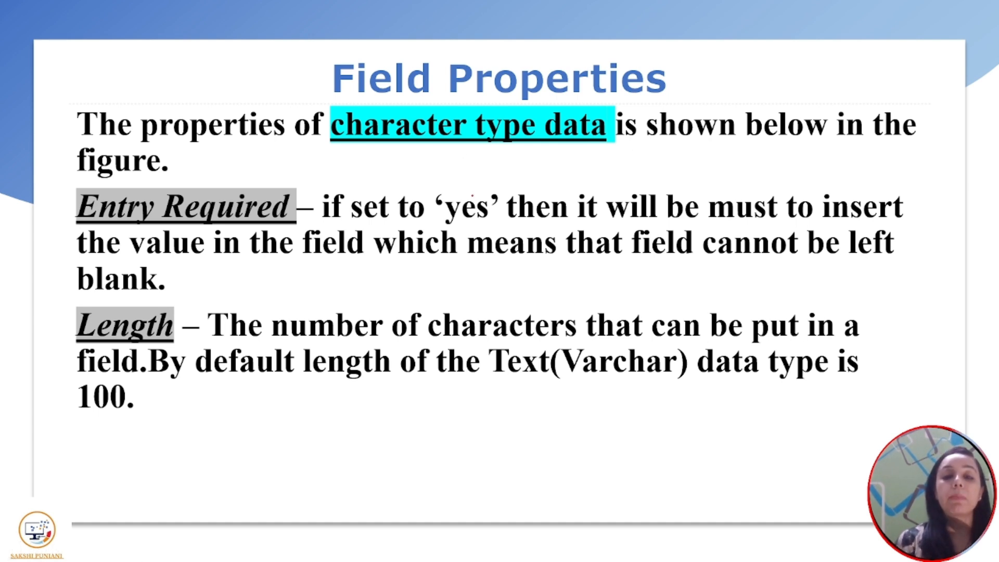
# - Mark the words 'yes' and 'Text' on the slide in red ink and reveal the Default Value description
pyautogui.moveTo(492, 217); pyautogui.dragTo(499, 243)
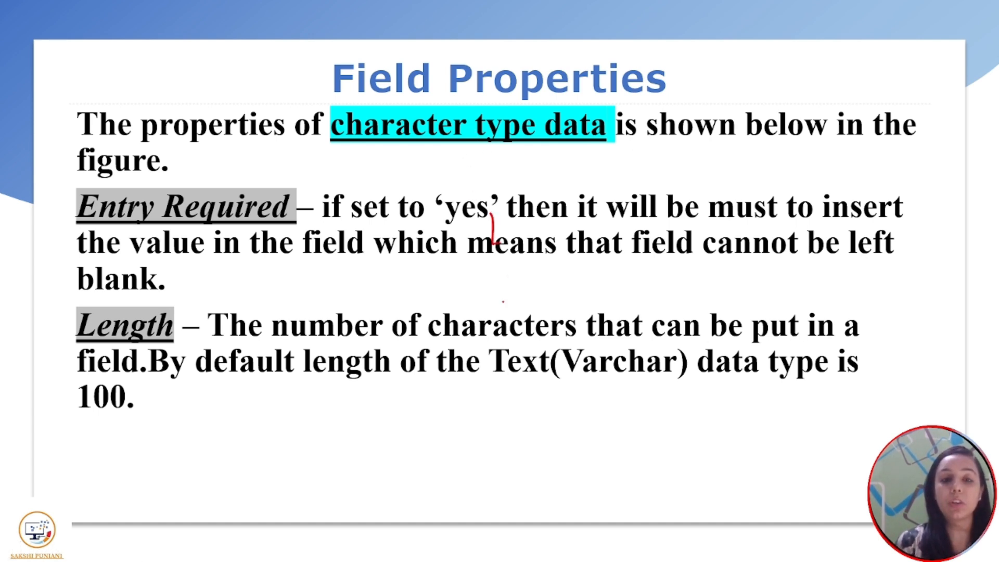
pyautogui.moveTo(487, 357)
pyautogui.mouseDown()
pyautogui.moveTo(518, 364)
pyautogui.moveTo(539, 346)
pyautogui.mouseUp()
pyautogui.press('Right')
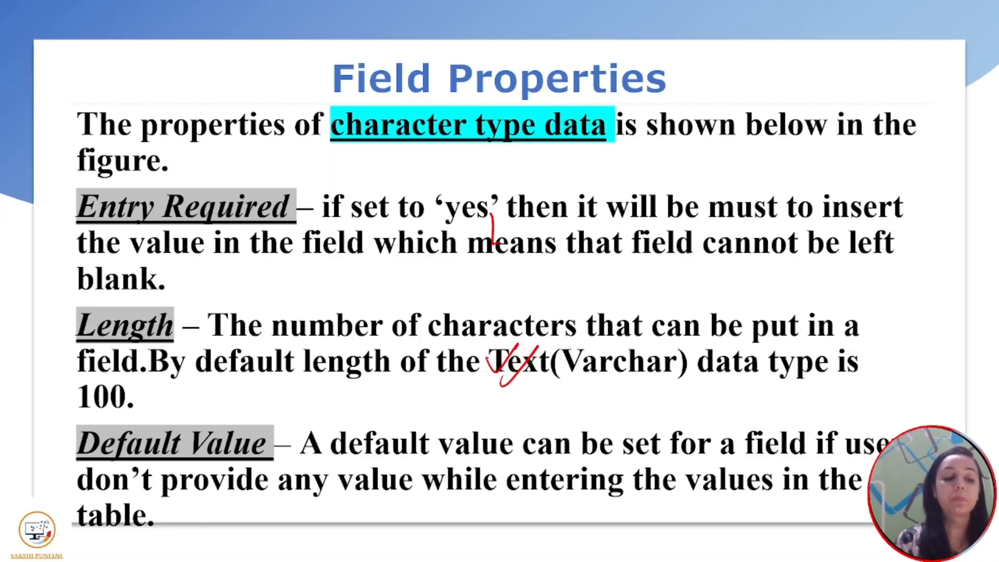
# - Switch to the Product table design in LibreOffice Base, set the Pname field's default value to ABC, and view its format options
pyautogui.hotkey('alt', 'Tab')
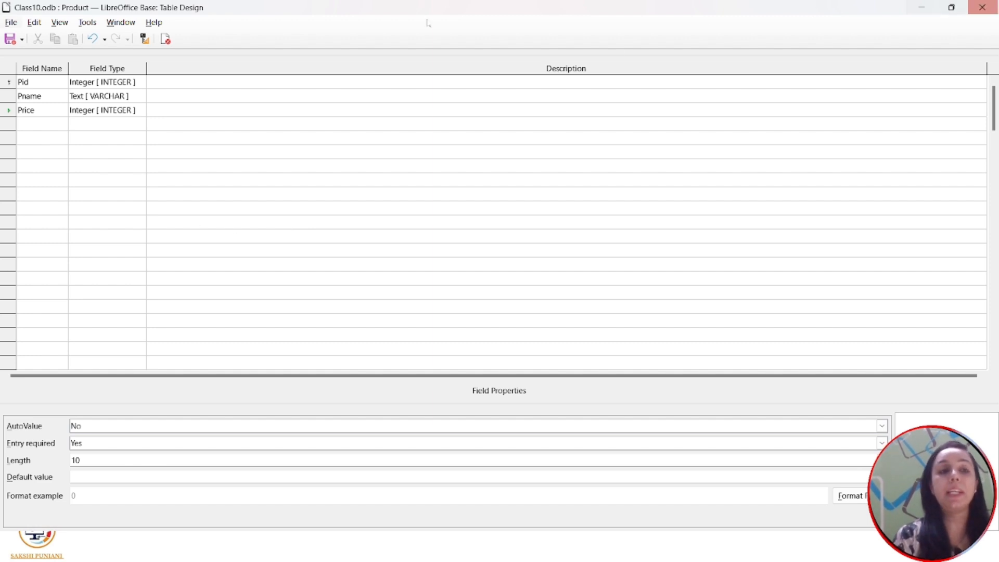
pyautogui.click(8, 97)
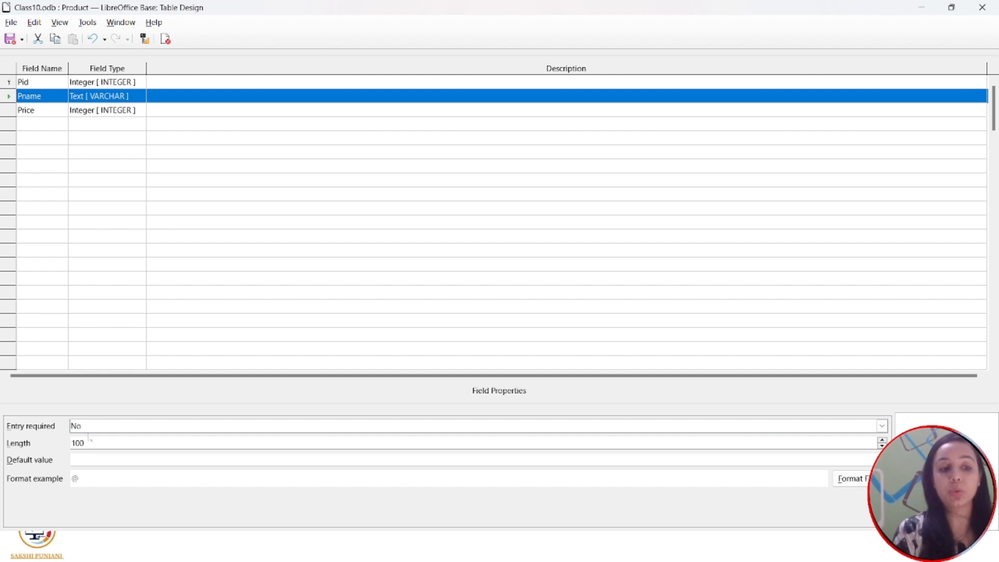
pyautogui.click(104, 459)
pyautogui.write('ABC')
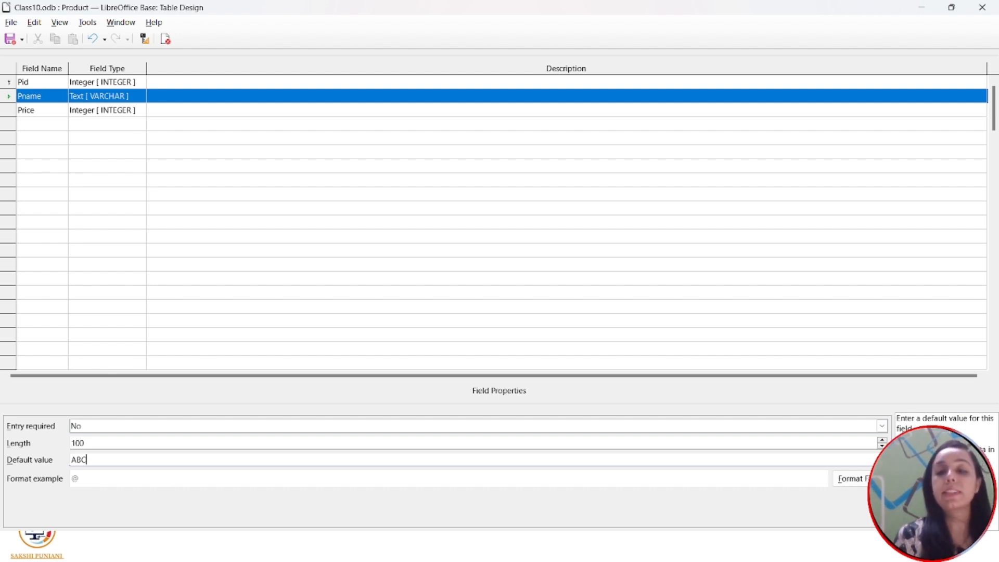
pyautogui.click(847, 479)
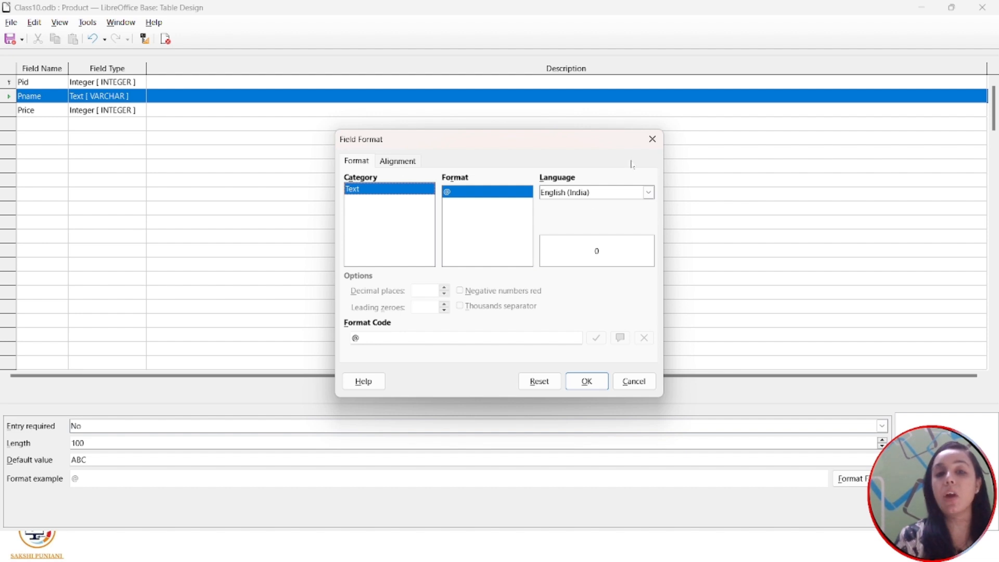
pyautogui.click(651, 141)
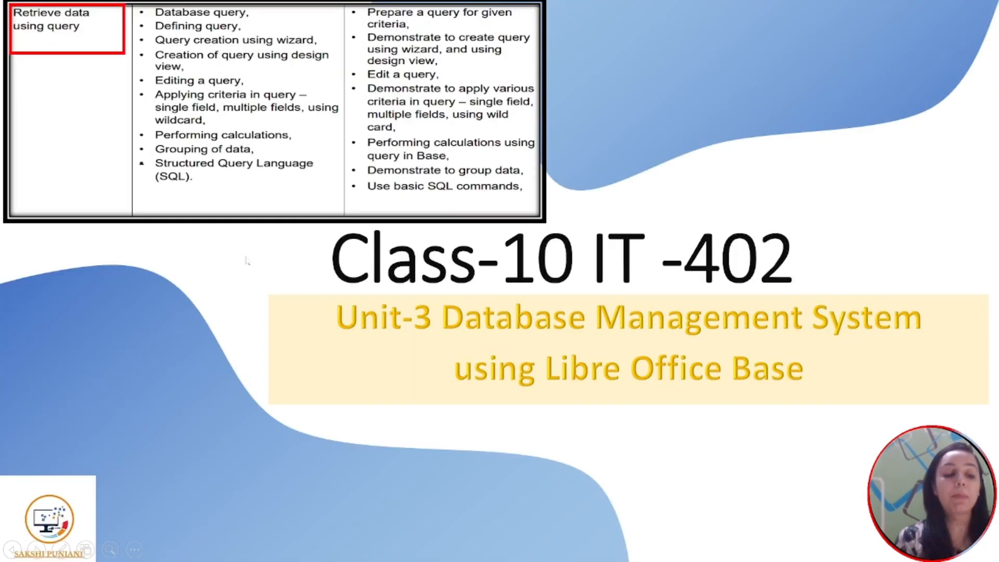
# - Open the Product table's data from the Class10.odb database window and add a record with the default Pname and a Price of 50
pyautogui.hotkey('alt', 'Tab')
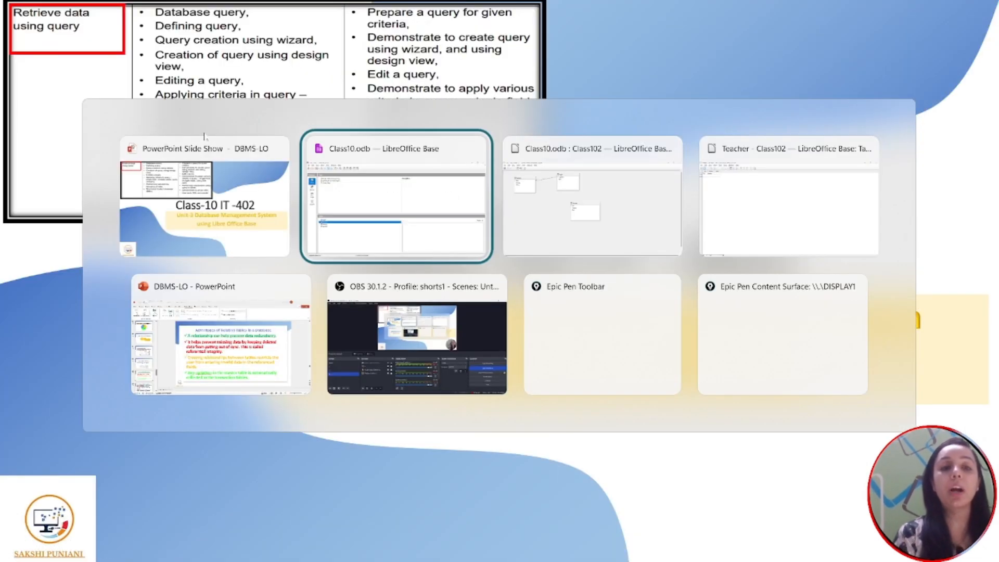
pyautogui.click(362, 200)
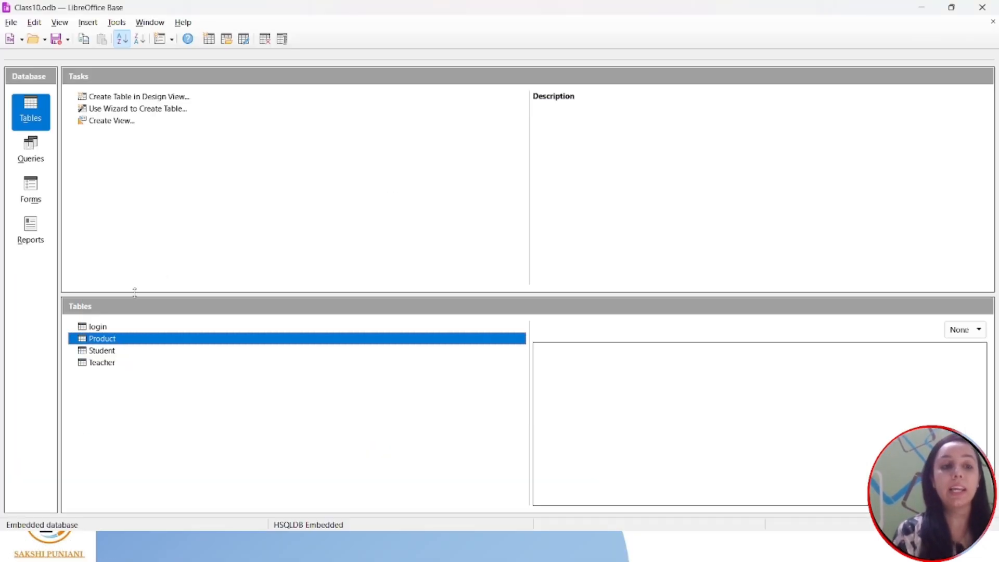
pyautogui.doubleClick(106, 339)
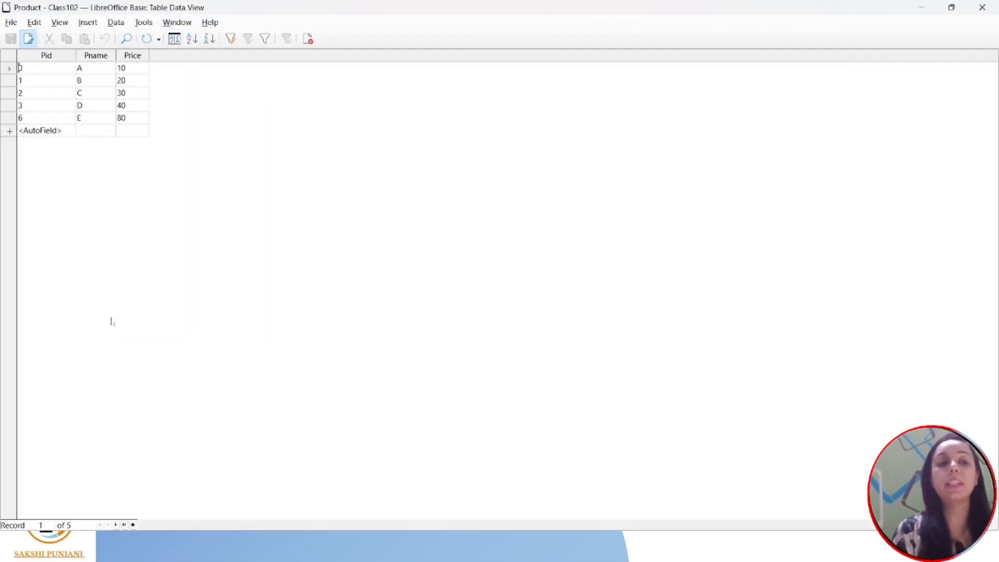
pyautogui.click(84, 131)
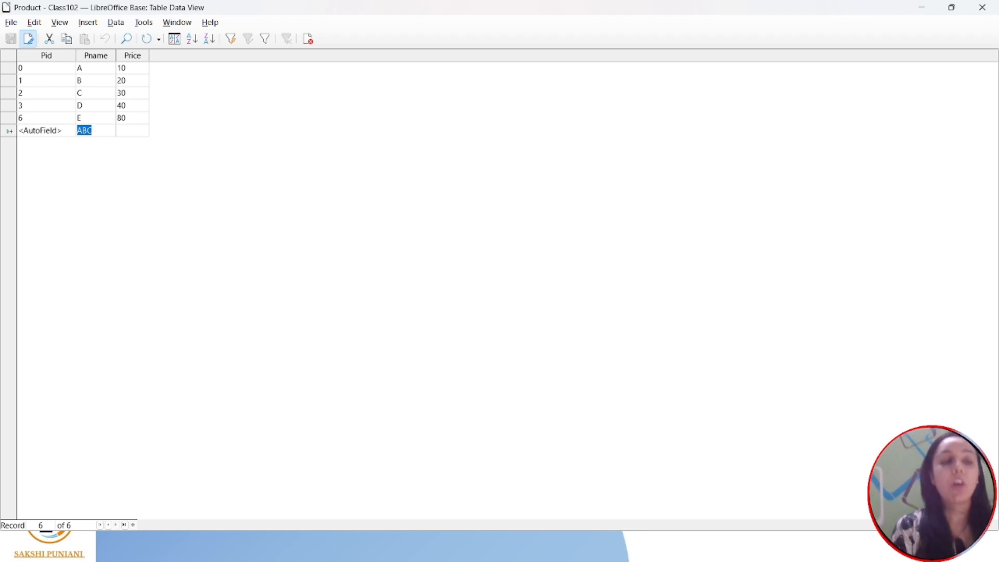
pyautogui.press('Tab')
pyautogui.write('50')
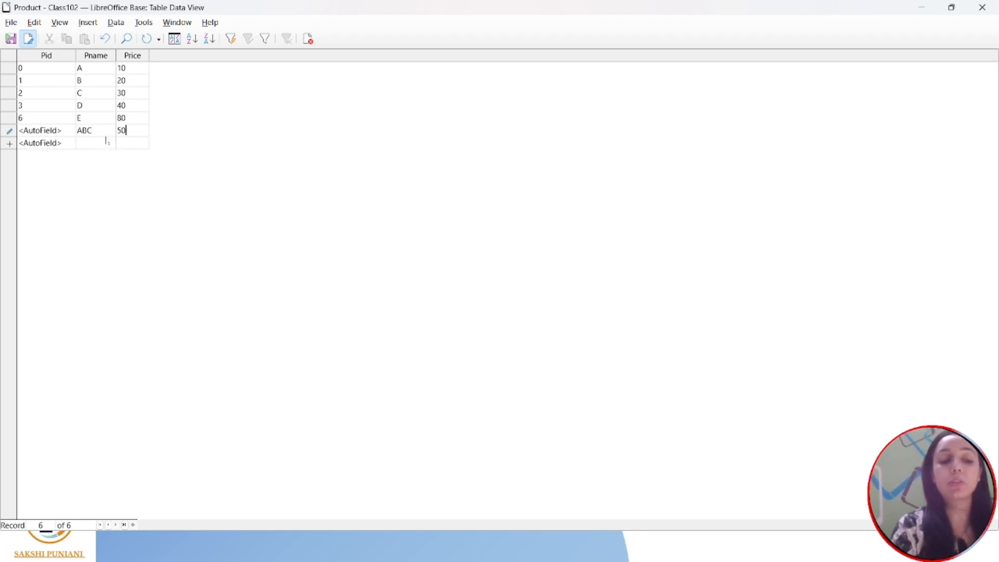
pyautogui.press('Return')
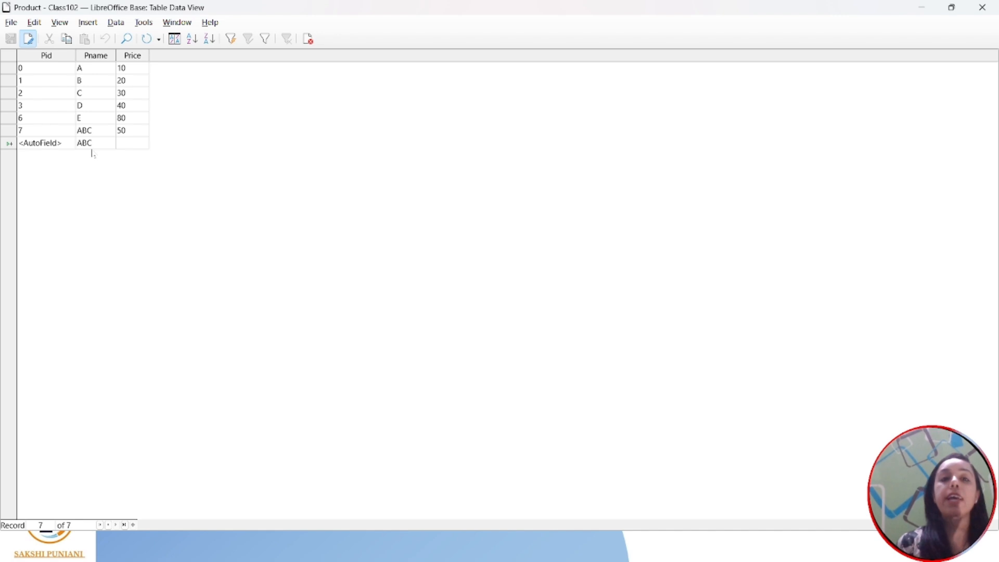
# - Switch back to the PowerPoint slide show and end it, discarding the ink annotations
pyautogui.hotkey('alt', 'Tab')
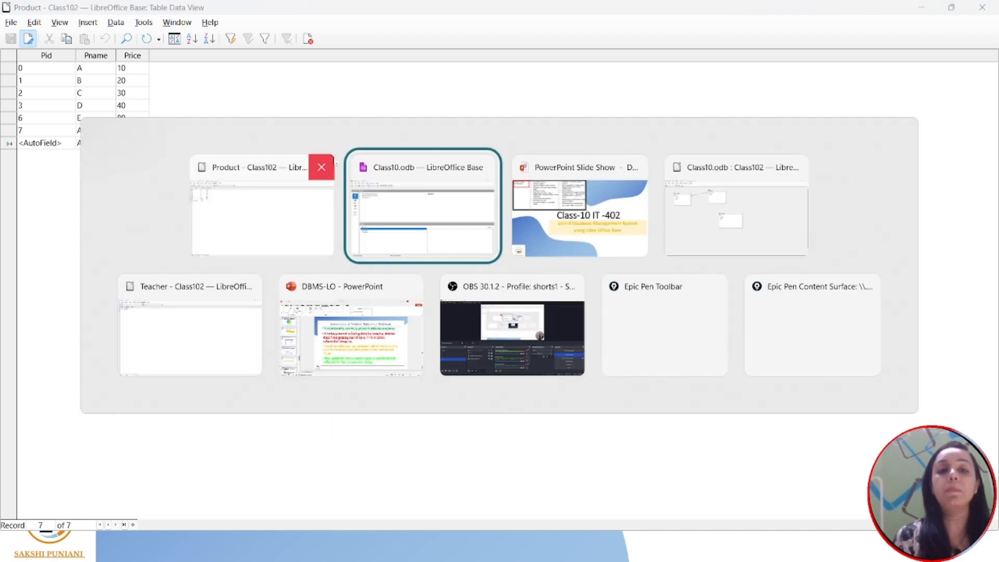
pyautogui.click(609, 220)
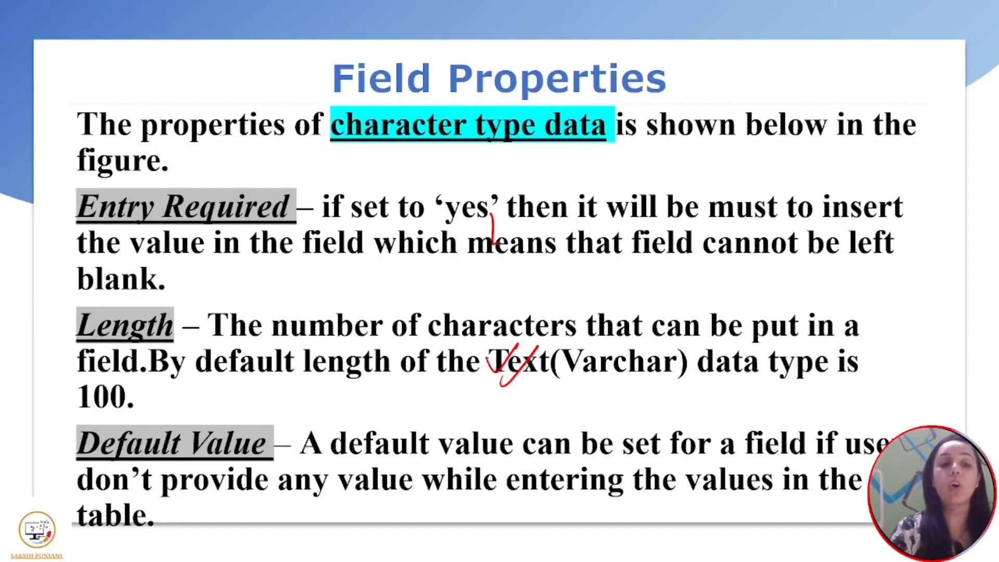
pyautogui.press('Left')
pyautogui.press('Escape')
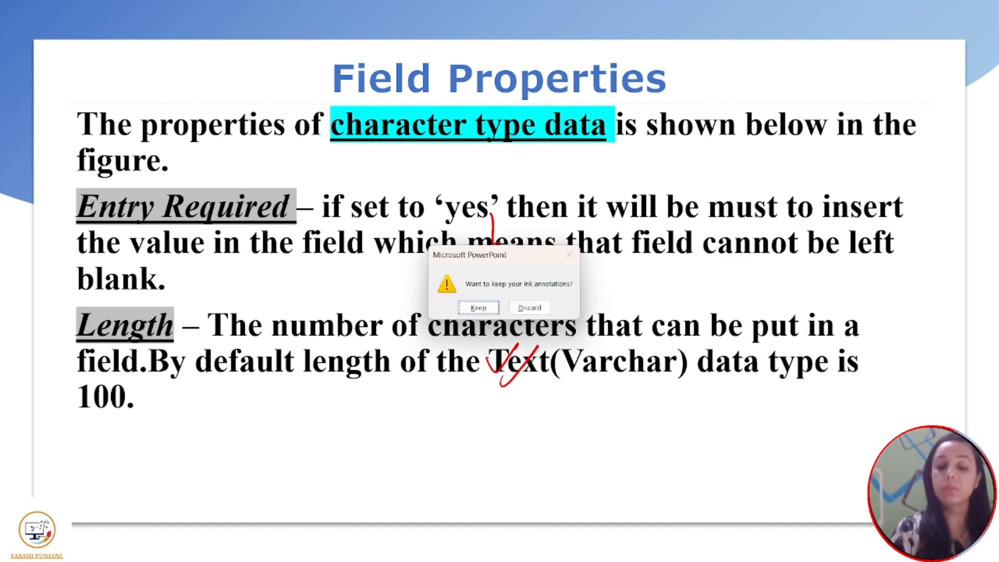
pyautogui.press('Tab')
pyautogui.press('Return')
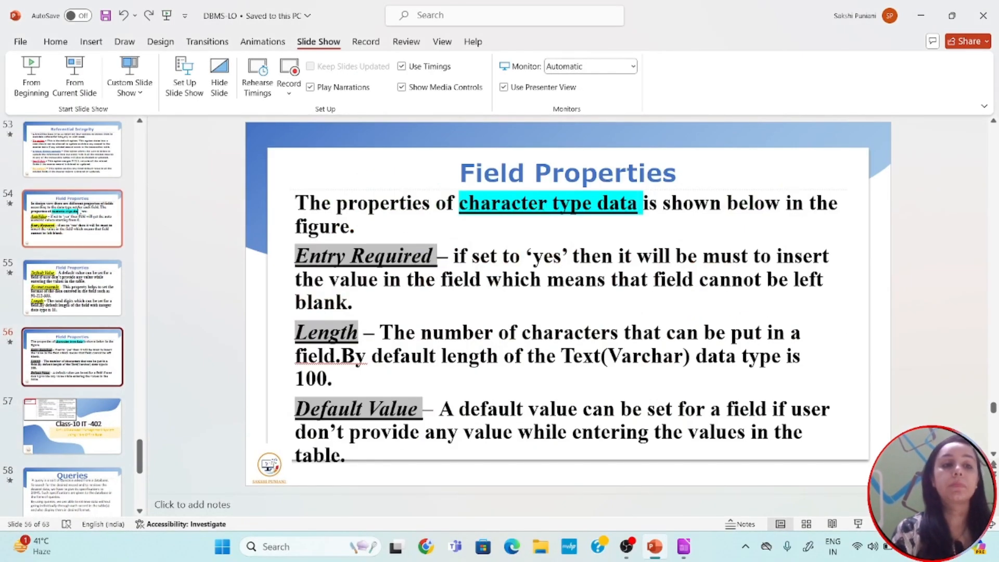
# - Go back through the presentation's slides to slide 38, the 'Perform operations on table' title slide
pyautogui.click(79, 212)
pyautogui.press('Up')
pyautogui.press('Up')
pyautogui.press('Up')
pyautogui.press('Up')
pyautogui.press('Up')
pyautogui.press('Up')
pyautogui.press('Up')
pyautogui.press('Up')
pyautogui.press('Up')
pyautogui.press('Up')
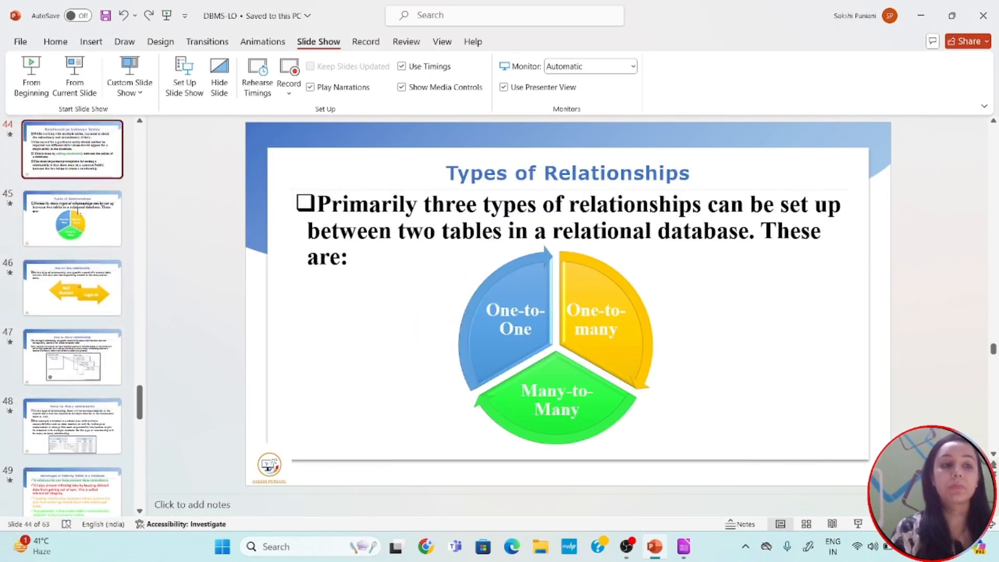
pyautogui.press('Up')
pyautogui.press('Up')
pyautogui.press('Up')
pyautogui.press('Up')
pyautogui.press('Up')
pyautogui.press('Up')
pyautogui.press('Up')
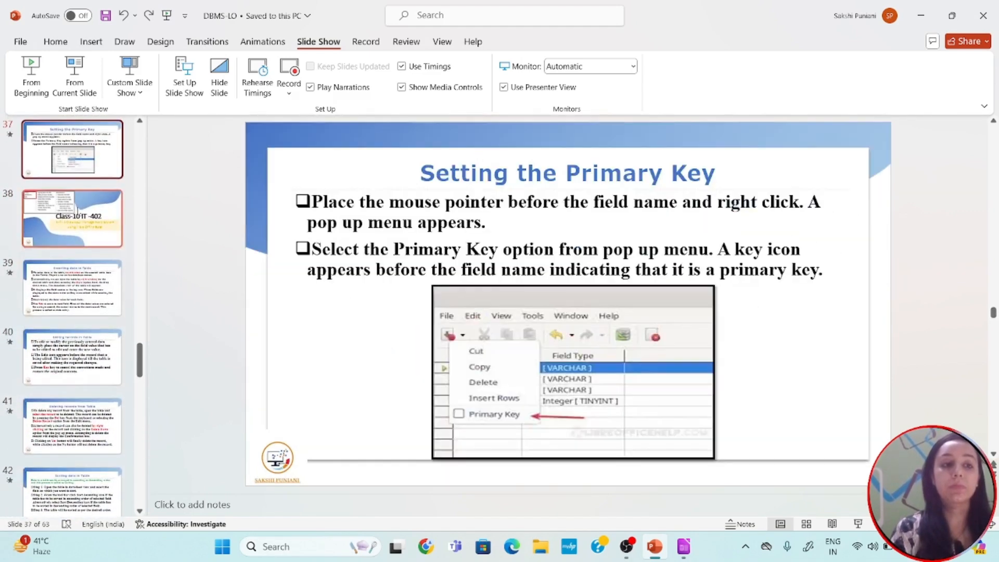
pyautogui.click(77, 208)
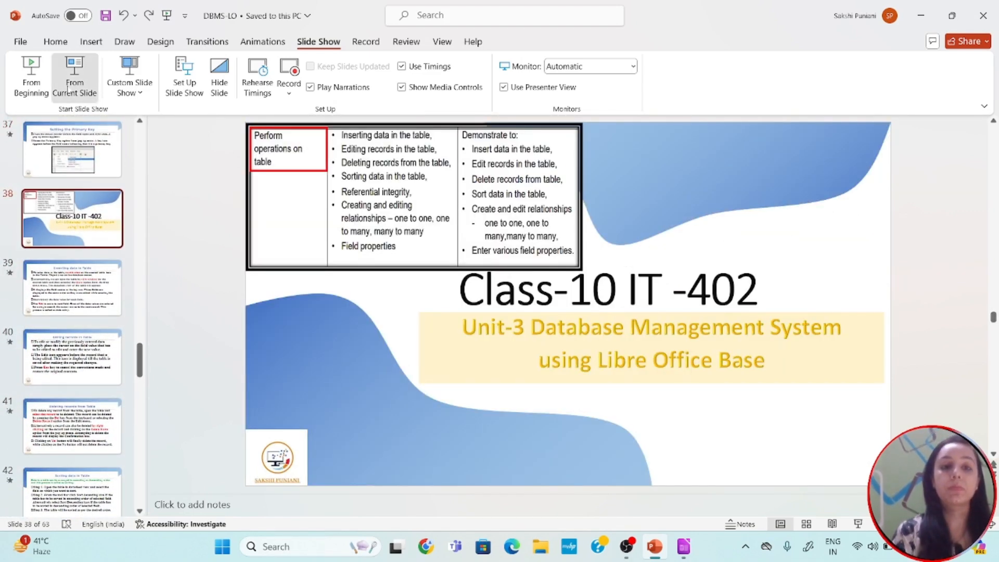